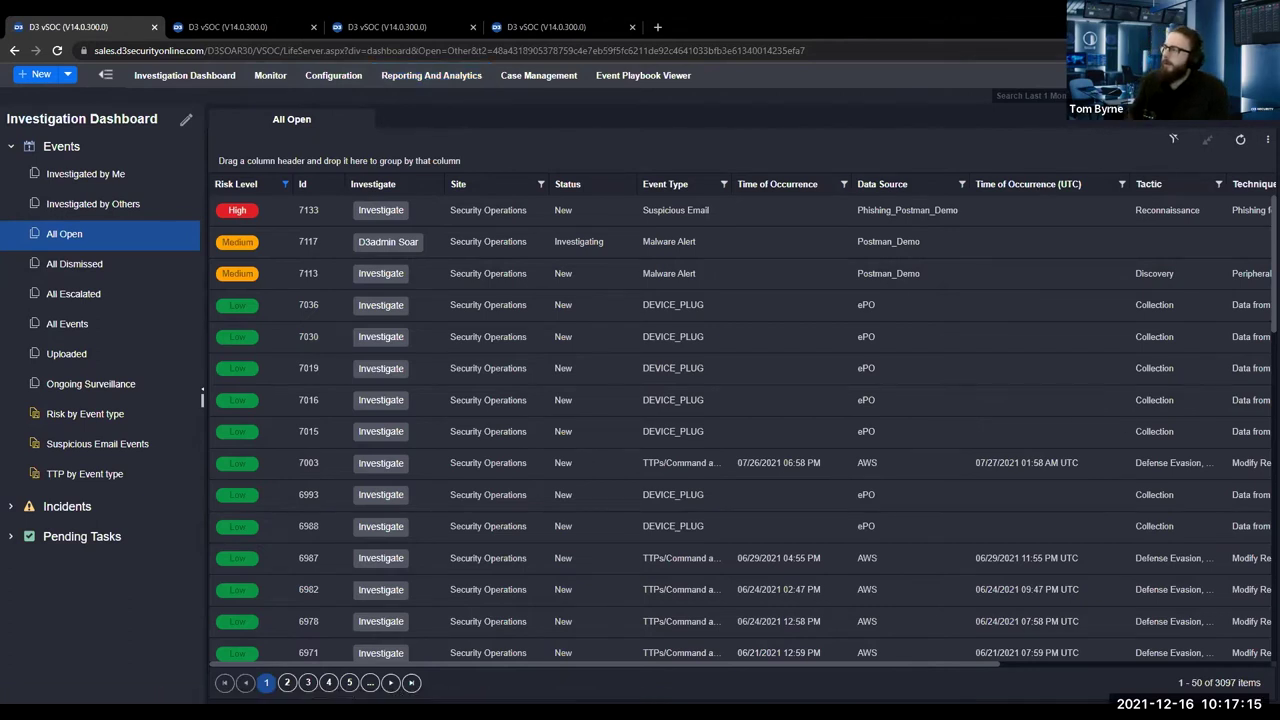
Glance at the site list, then open suspicious email event 7133.
left_click(1200, 100)
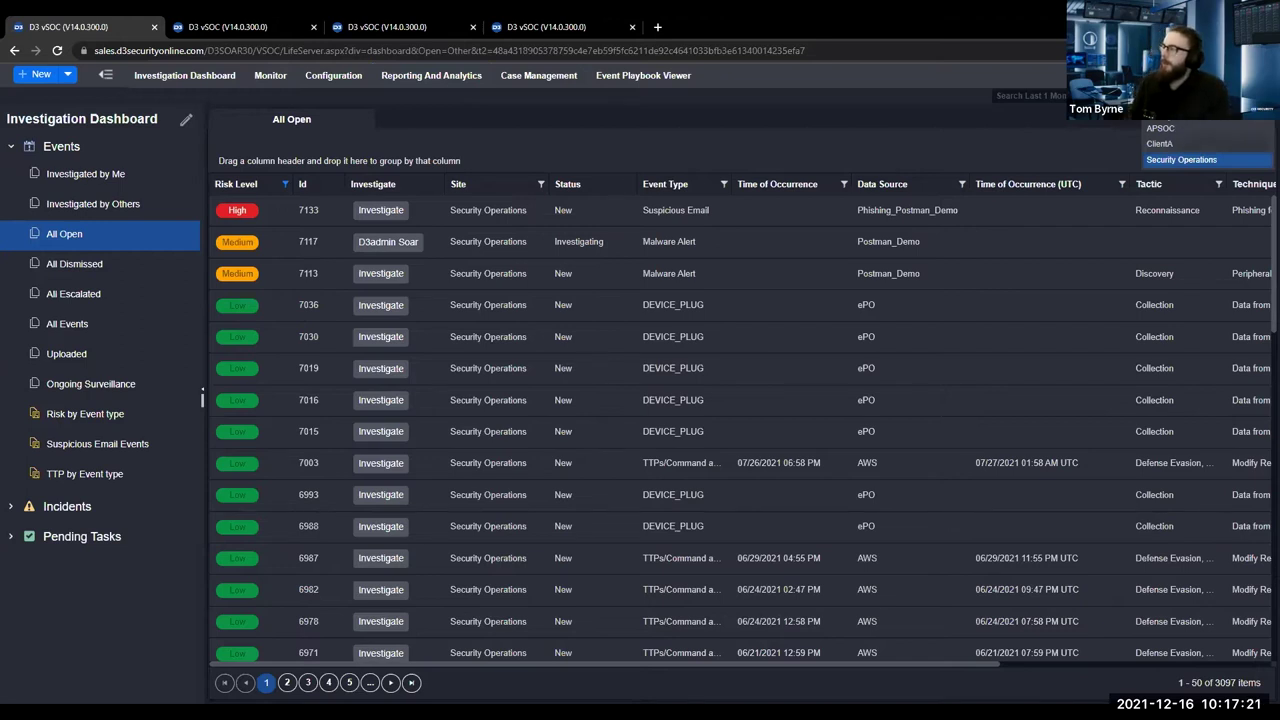
left_click(1112, 122)
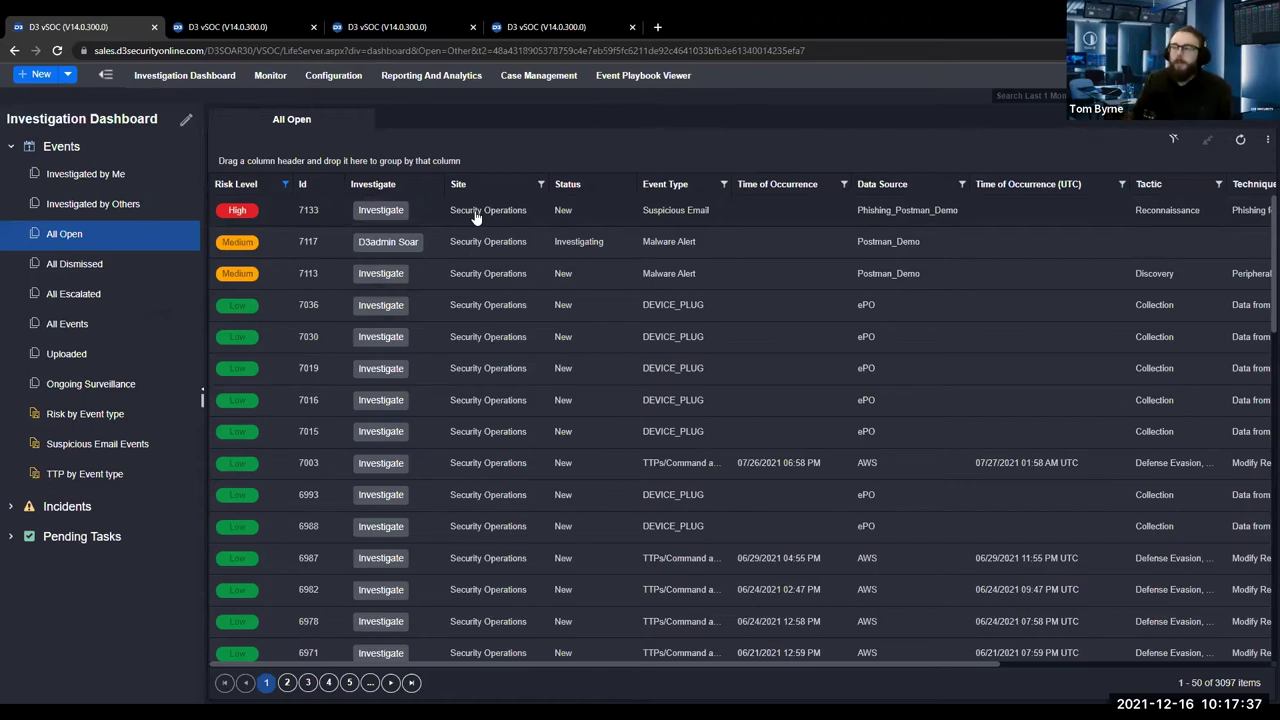
left_click(474, 211)
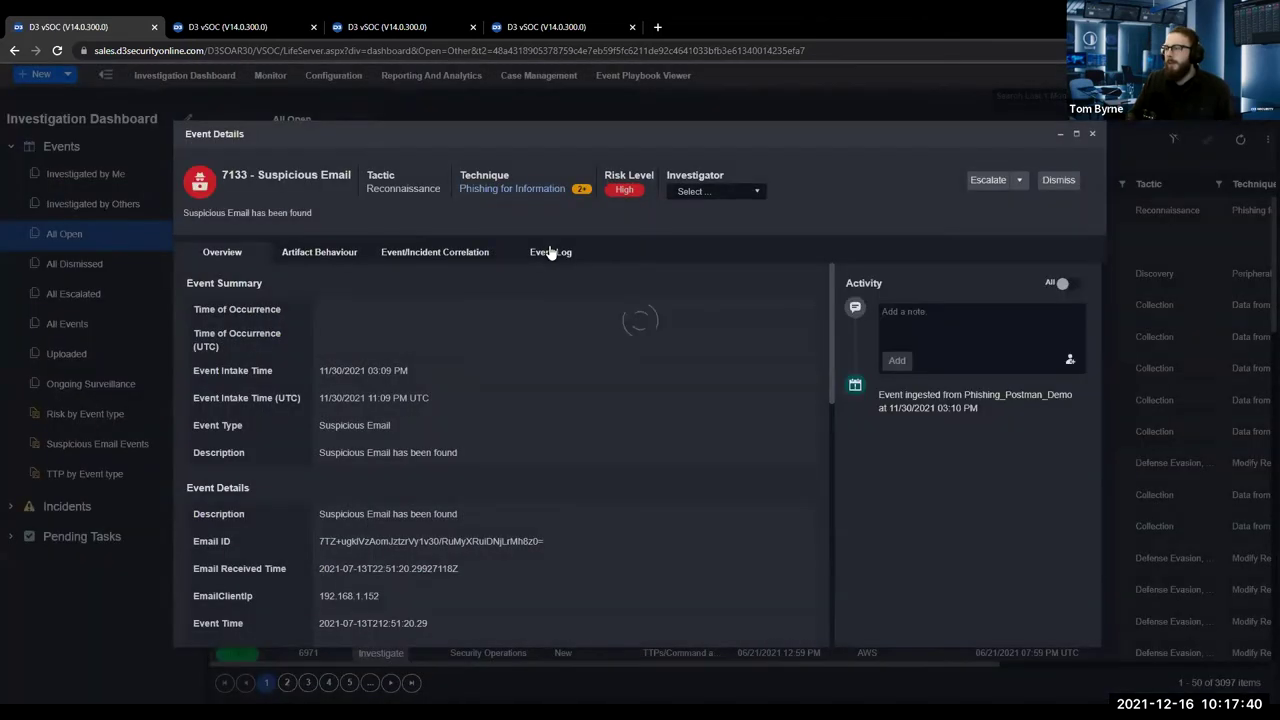
Scroll event 7133's raw Event Log down to the Files entries, then return to the overview.
left_click(549, 252)
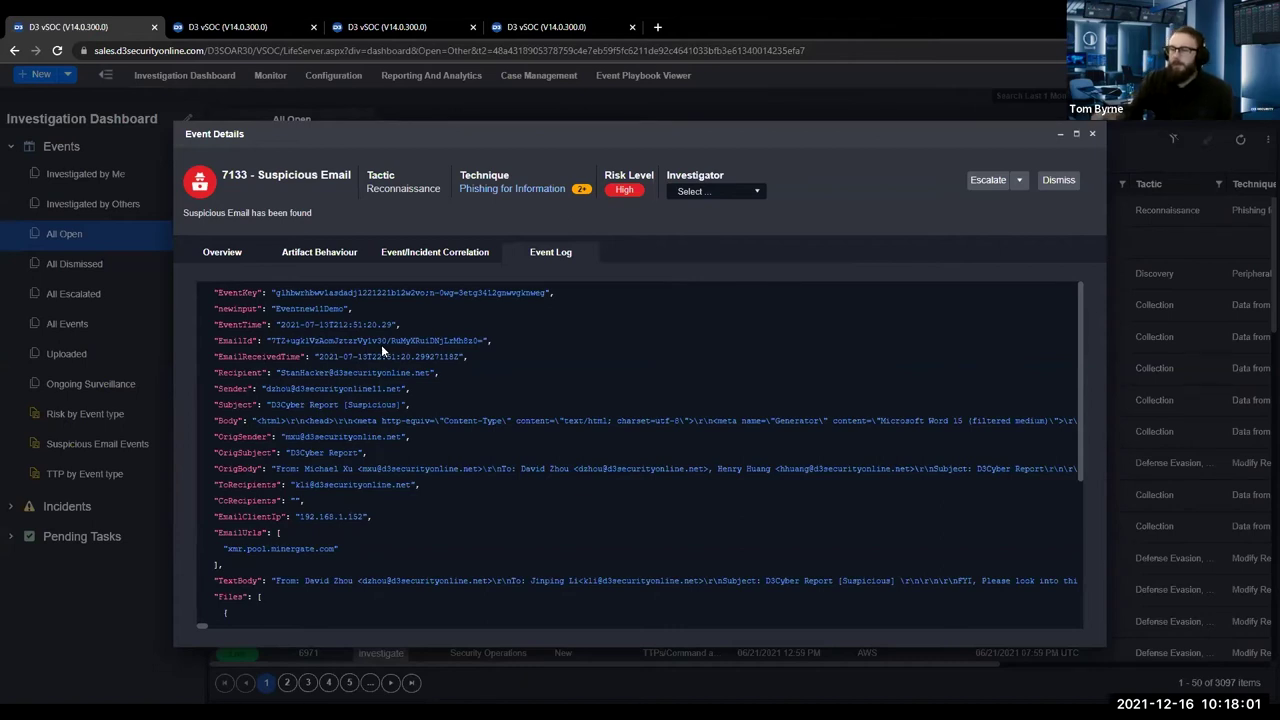
scroll(349, 418, "down", 4)
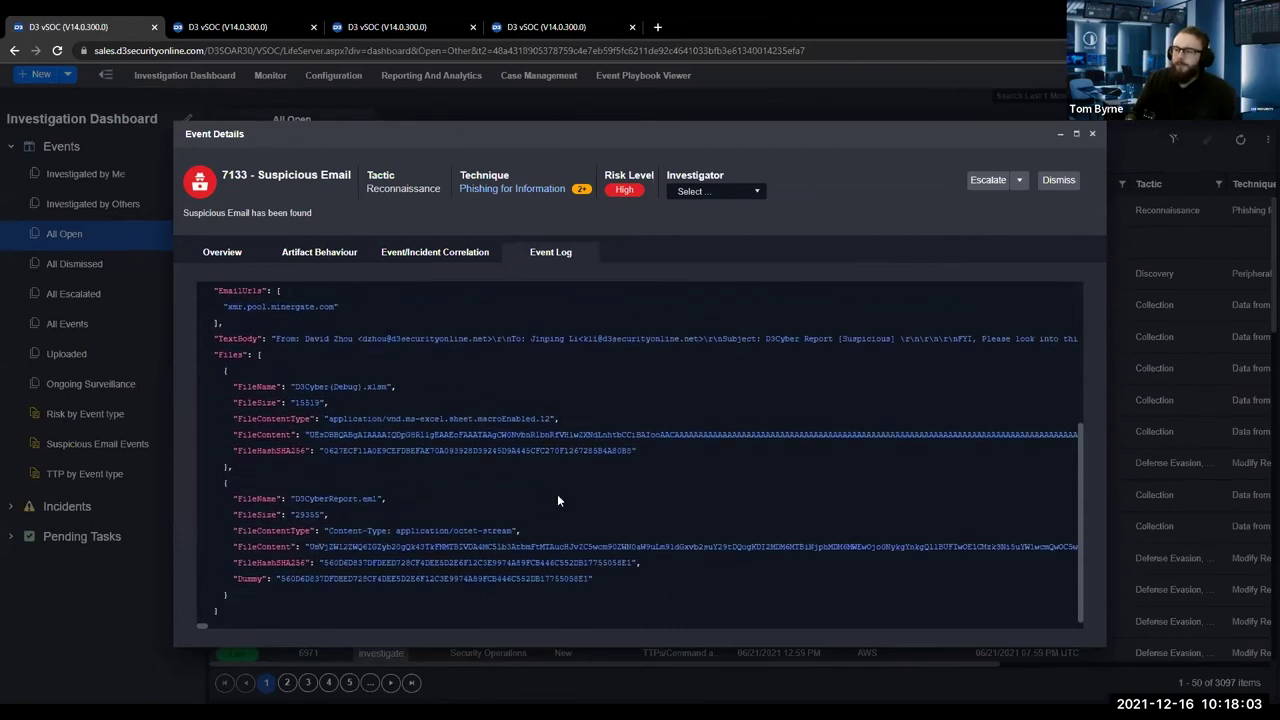
left_click(222, 253)
Scroll through event 7133's message body, original sender and subject, highlighting the URL value.
scroll(533, 446, "down", 3)
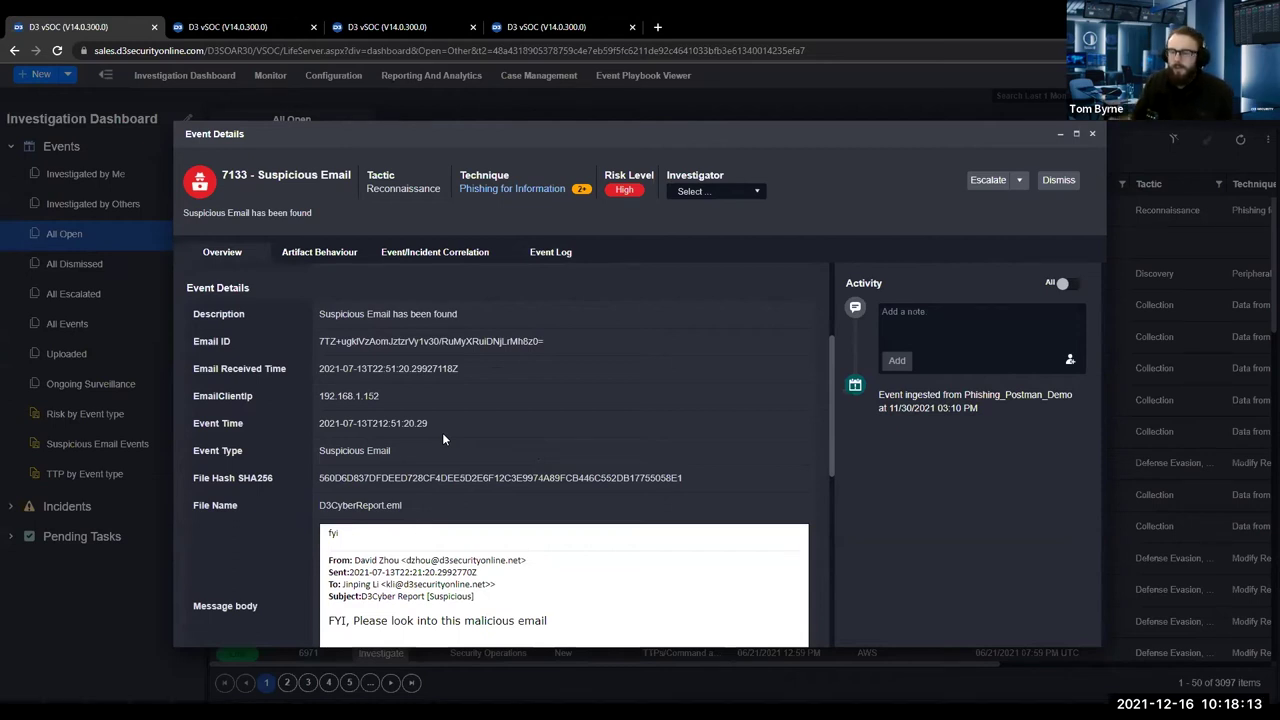
scroll(440, 430, "down", 3)
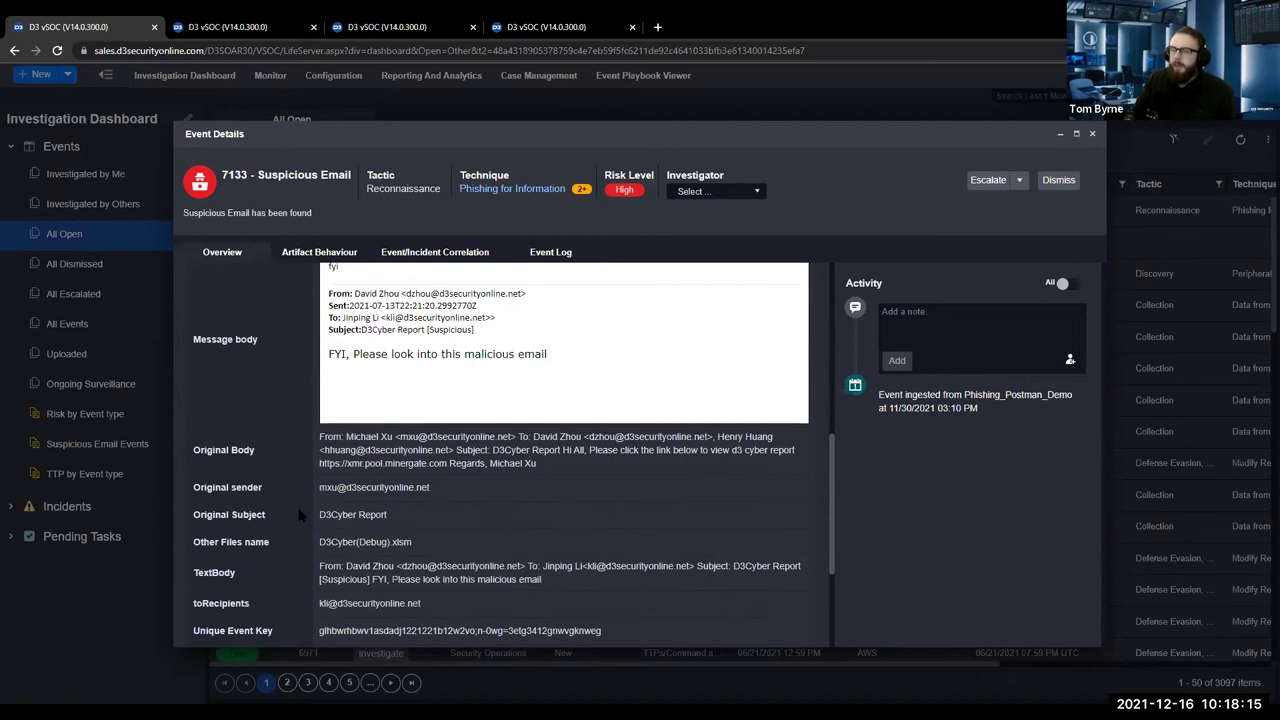
scroll(300, 515, "down", 2)
left_click_drag(420, 458, 312, 447)
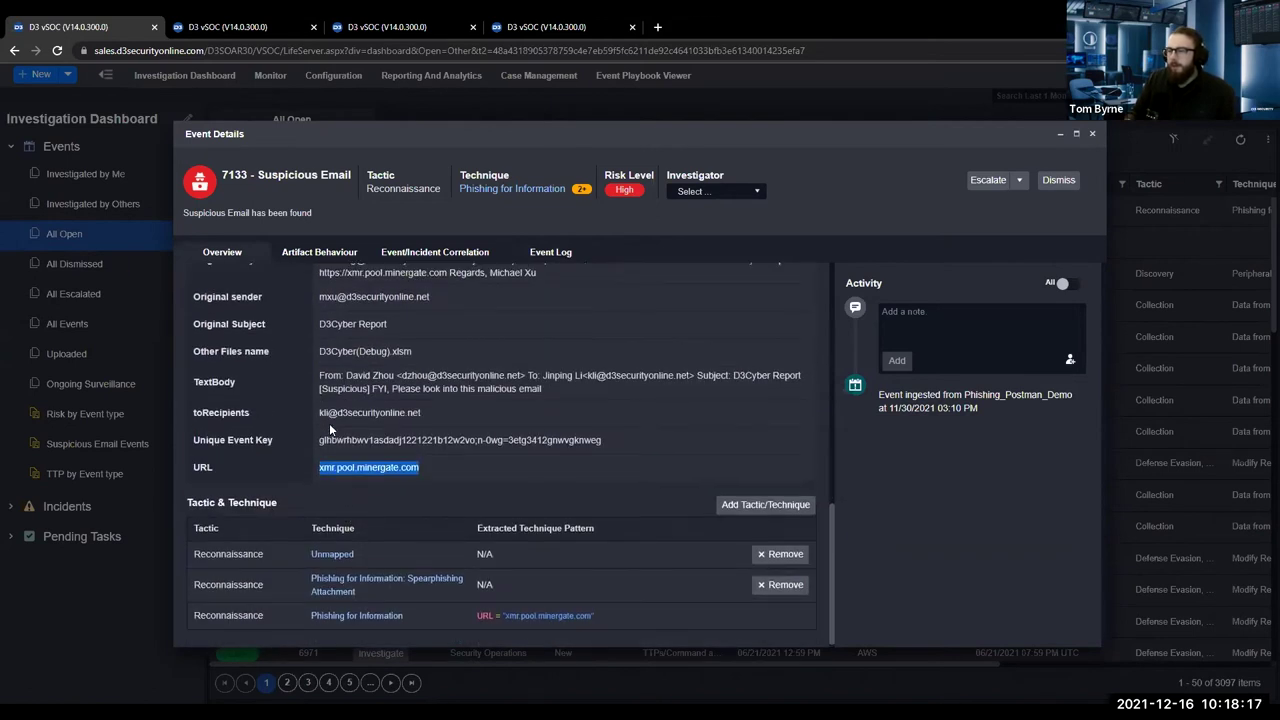
scroll(380, 445, "up", 1)
scroll(385, 425, "up", 2)
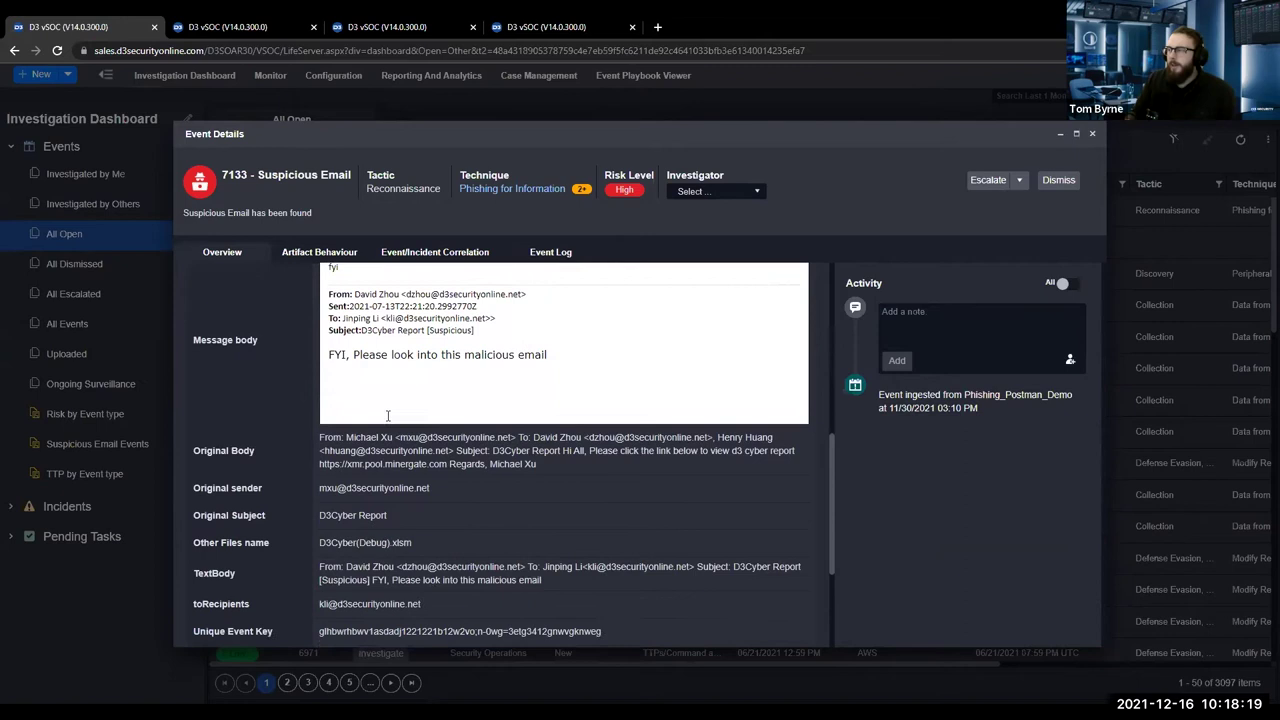
scroll(388, 415, "up", 1)
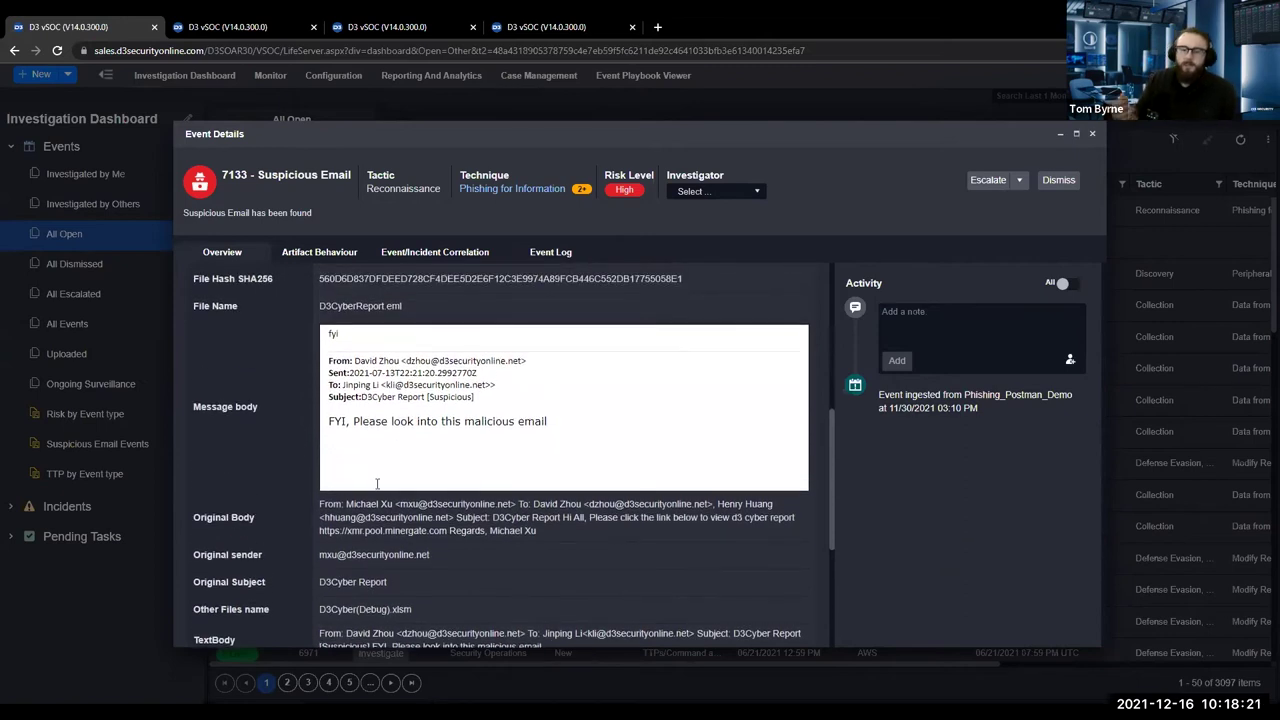
scroll(380, 480, "down", 2)
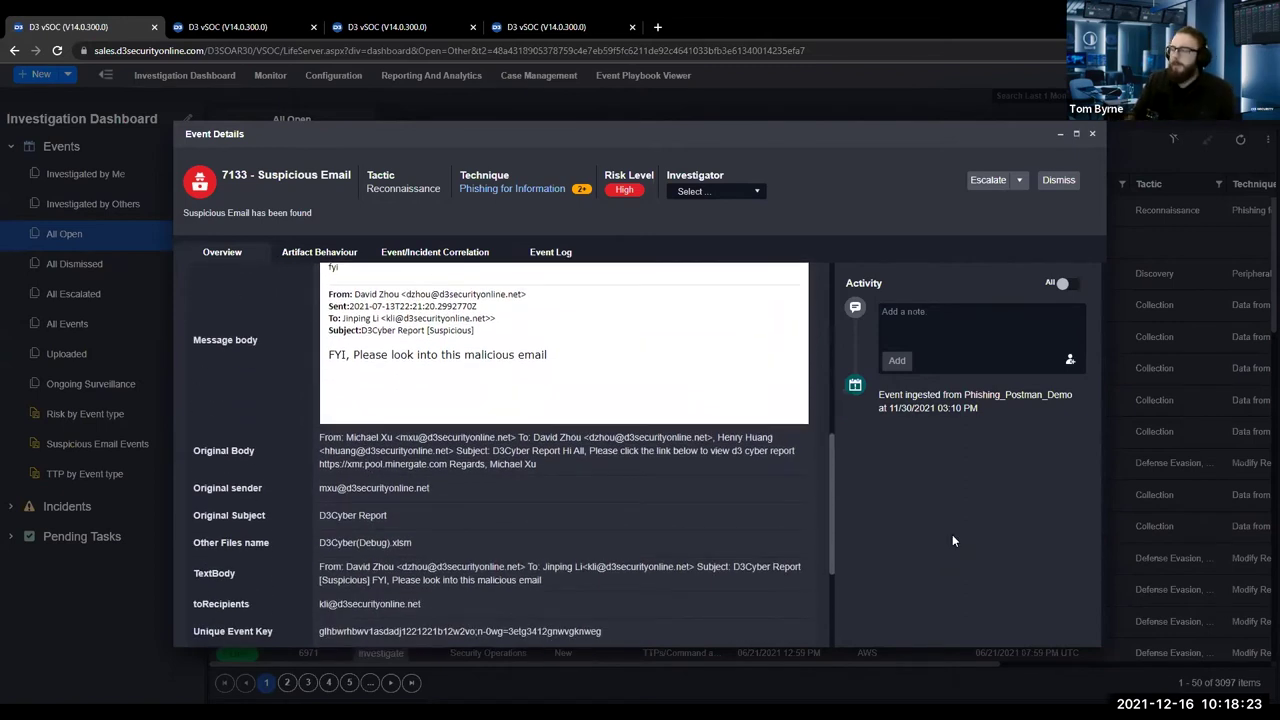
scroll(952, 535, "up", 2)
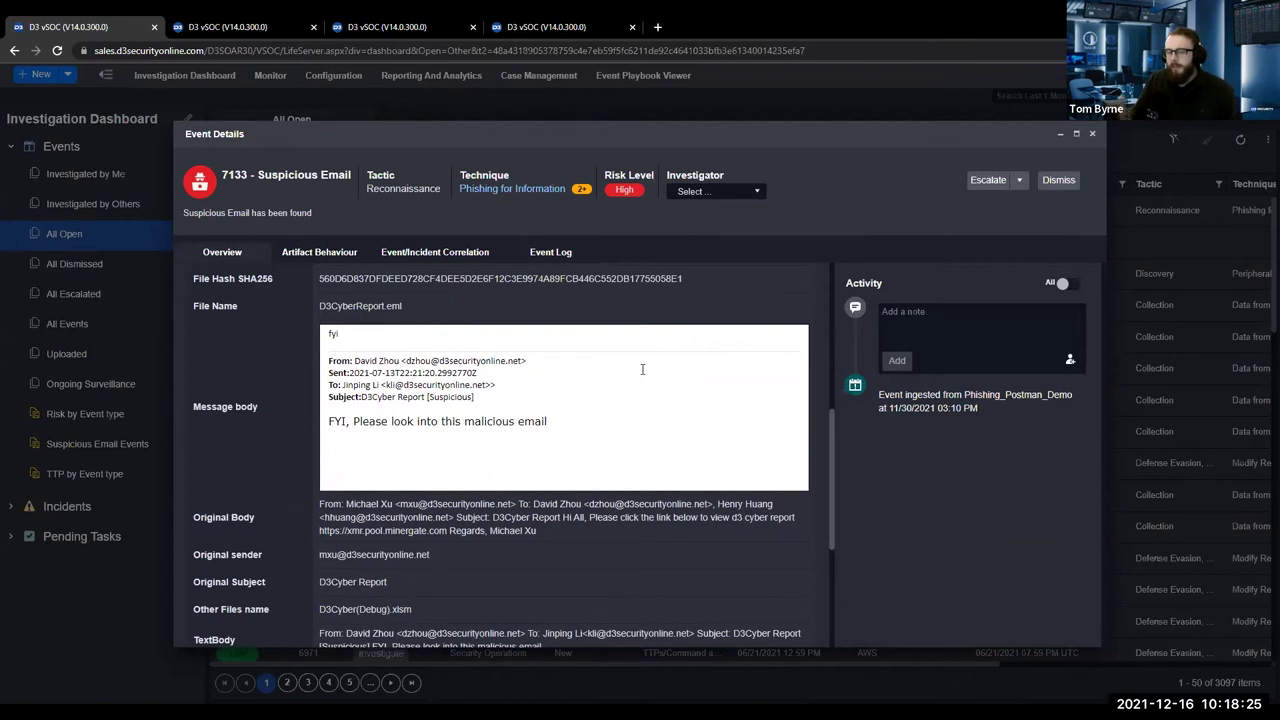
left_click(319, 252)
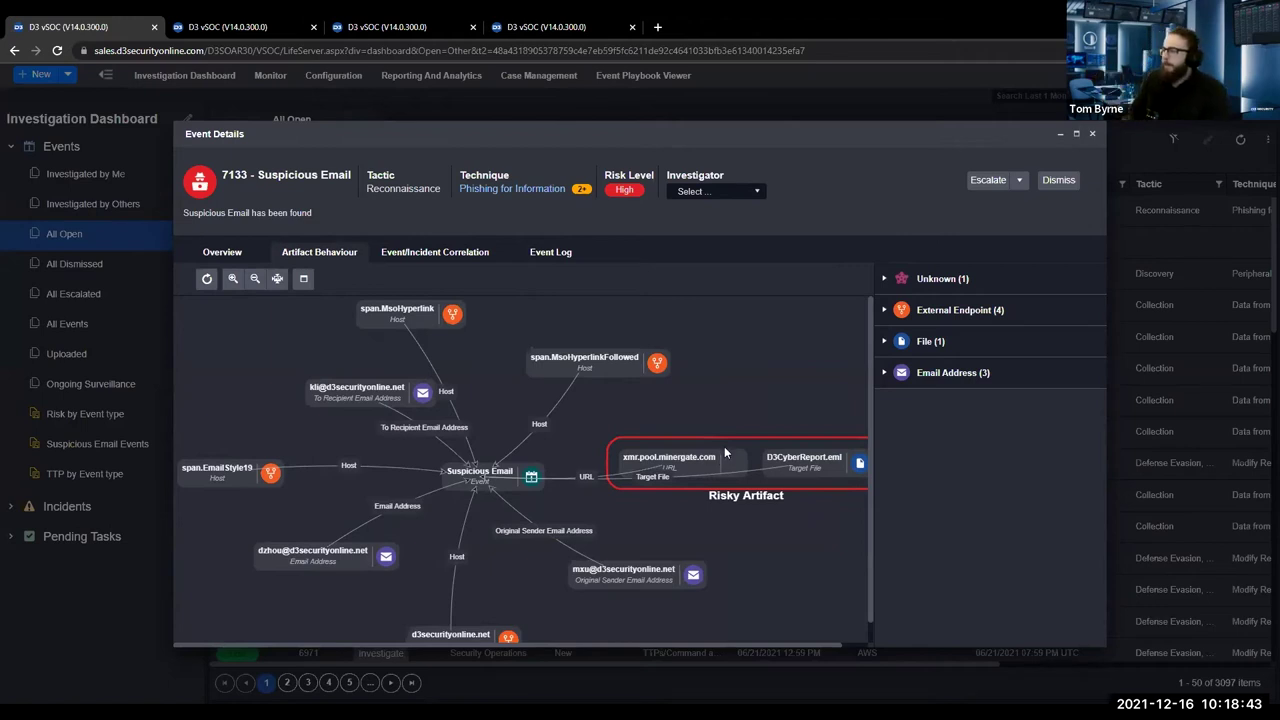
Inspect the xmr.pool.minergate.com URL node, expand File (1) and open D3CyberReport.eml's artifact details.
left_click(730, 452)
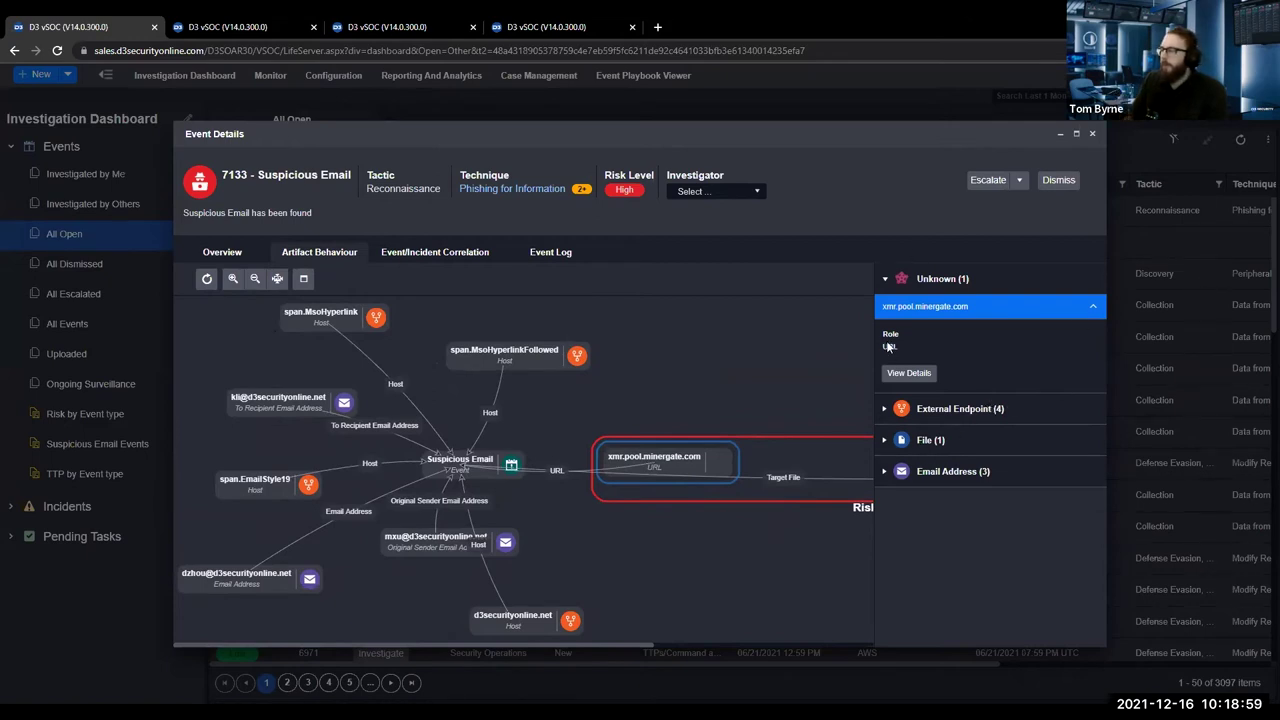
left_click(883, 441)
left_click_drag(828, 506, 486, 524)
left_click(811, 480)
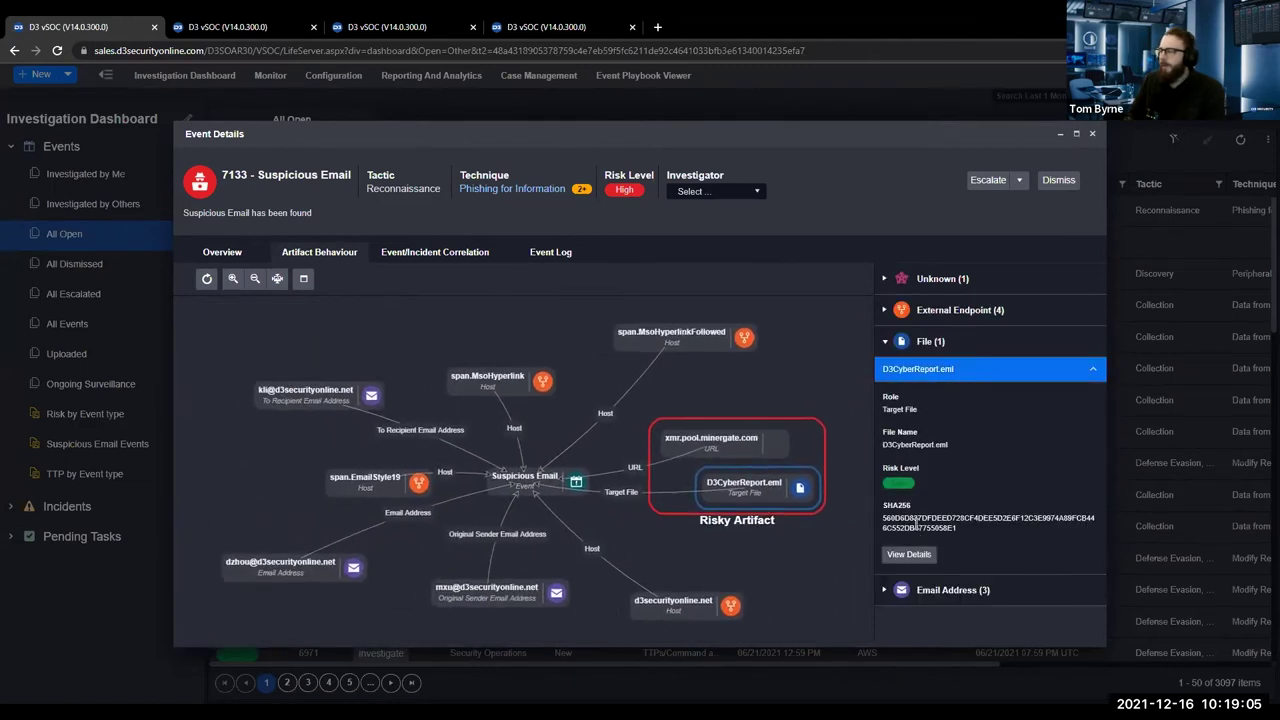
left_click(909, 555)
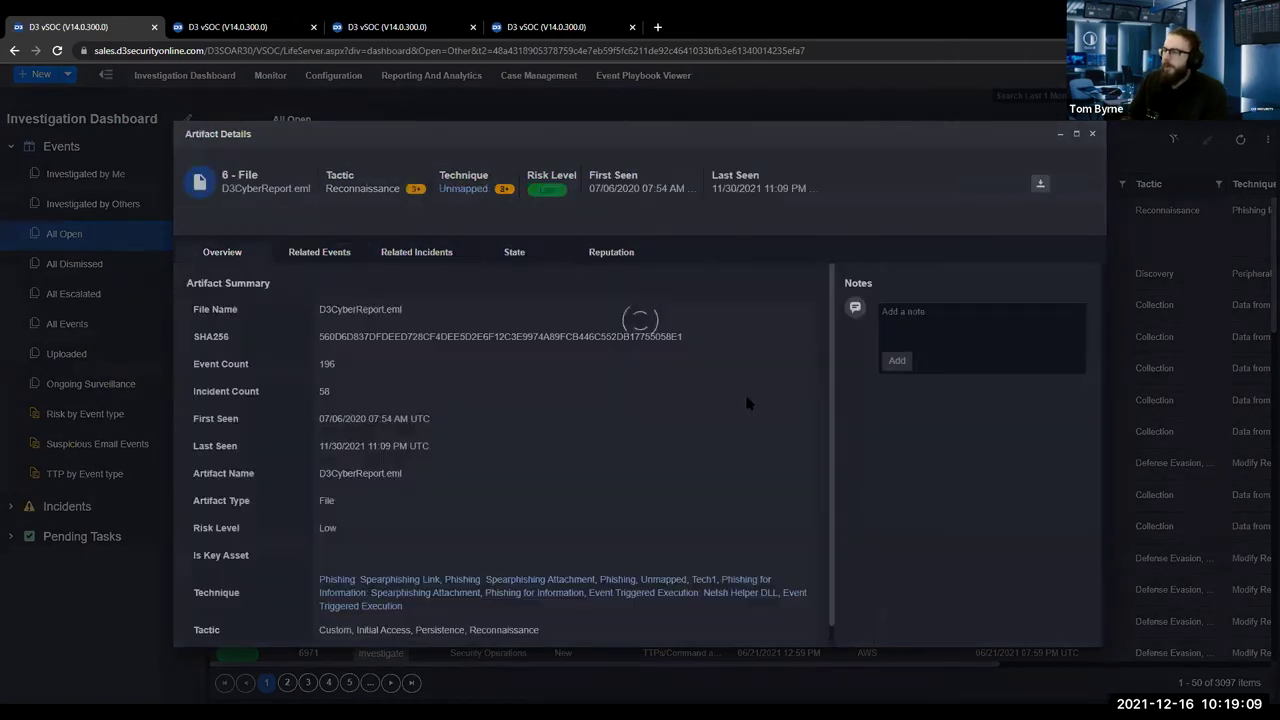
Check D3CyberReport.eml's VirusTotal reputation history of ten low-risk checks, then switch browser tabs.
left_click_drag(554, 319, 591, 526)
left_click(591, 529)
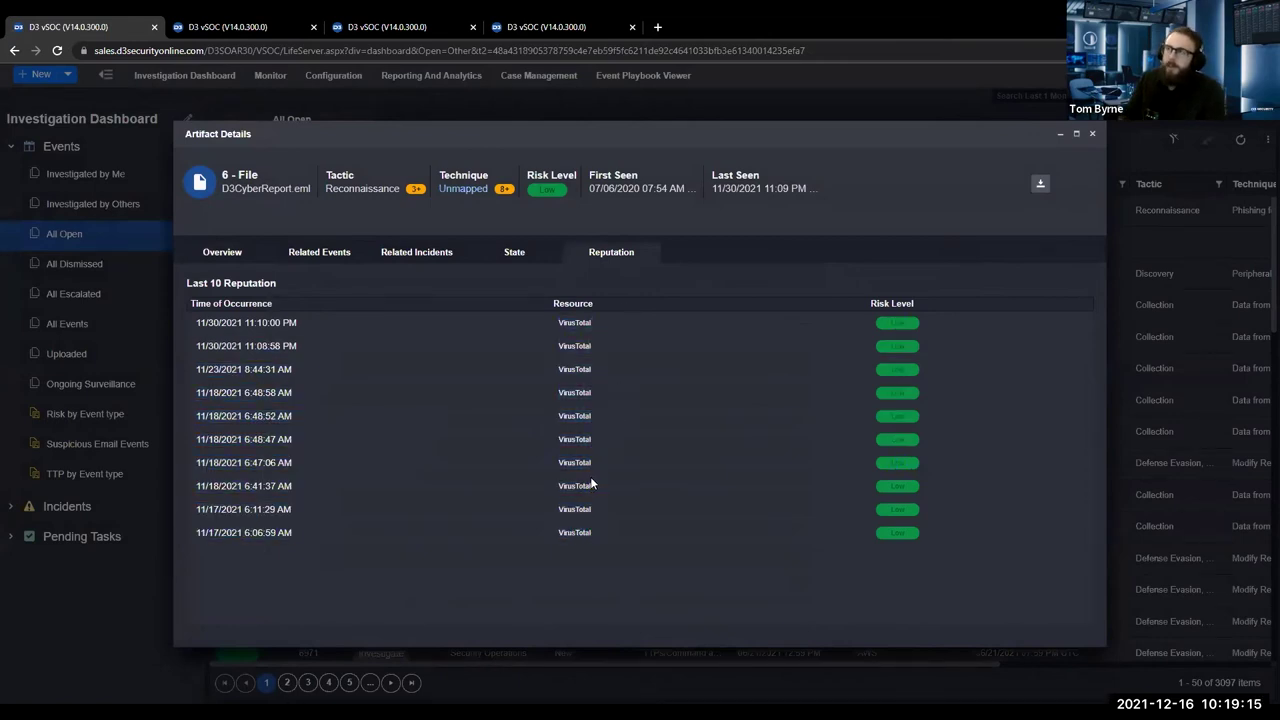
left_click(228, 27)
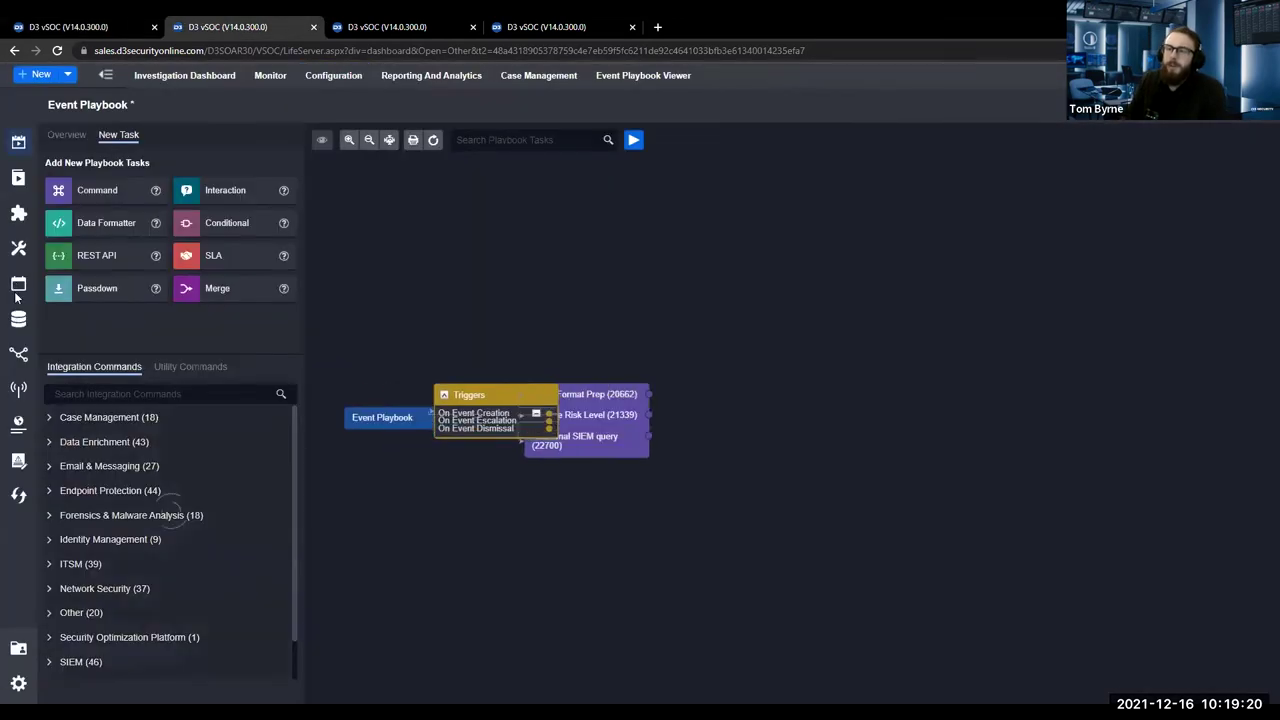
Open the integration Connections list and search it for 'recorded'.
left_click(18, 354)
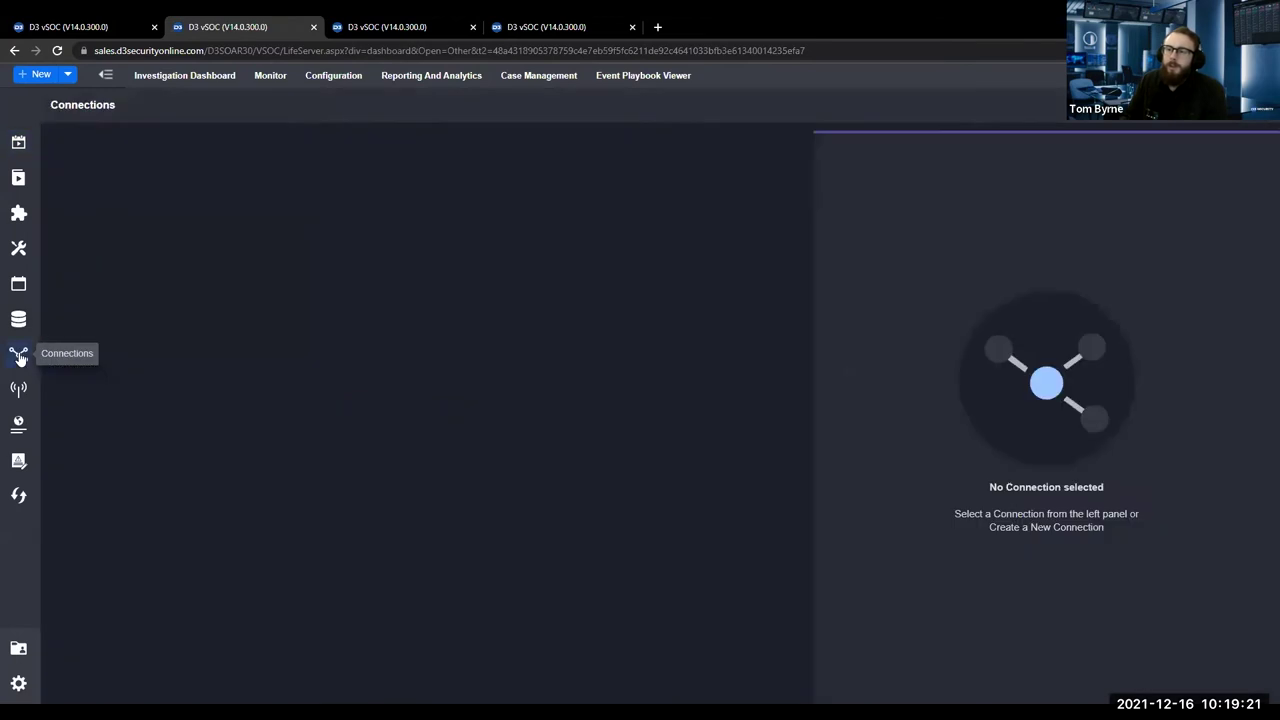
left_click(332, 148)
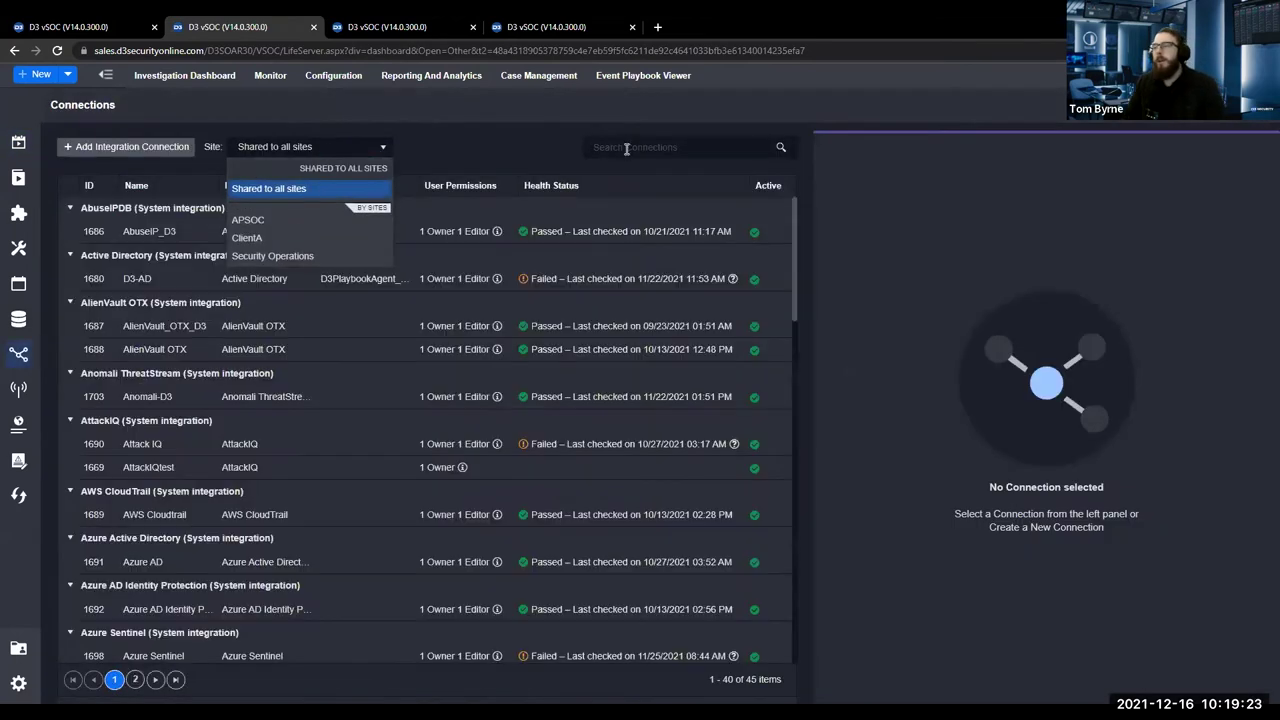
left_click(626, 148)
type("rec")
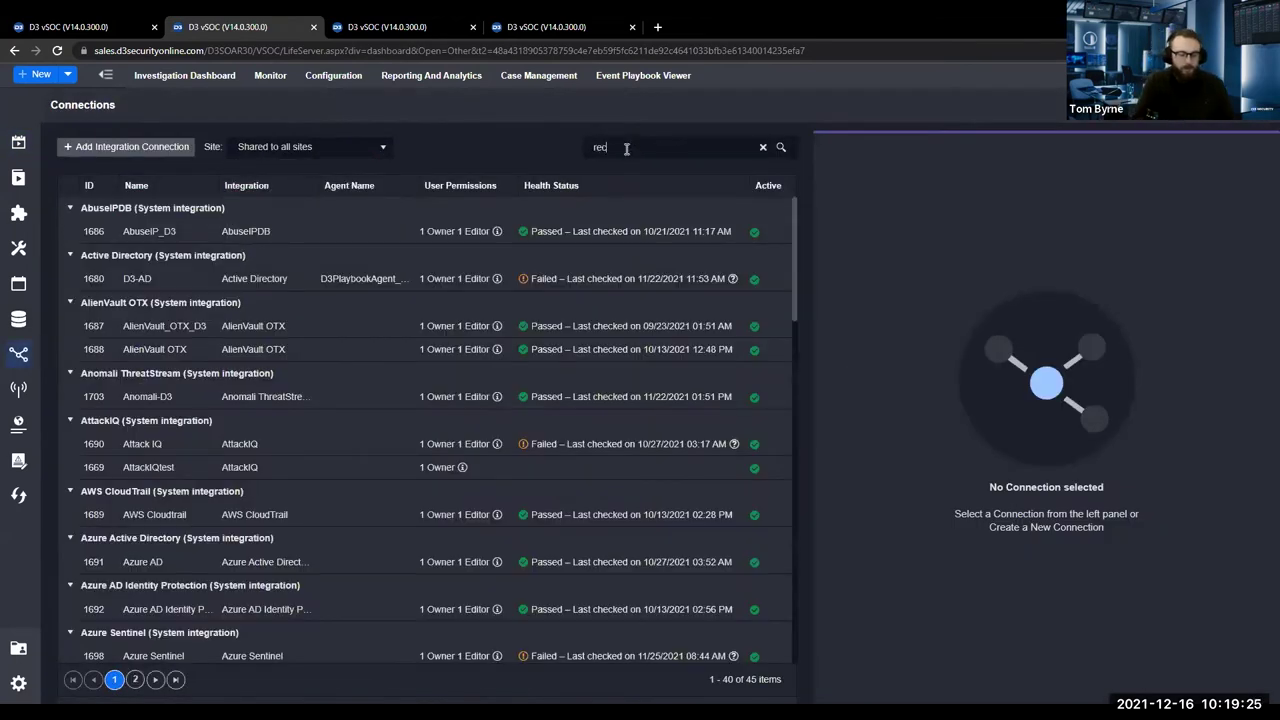
type("orded")
key("Return")
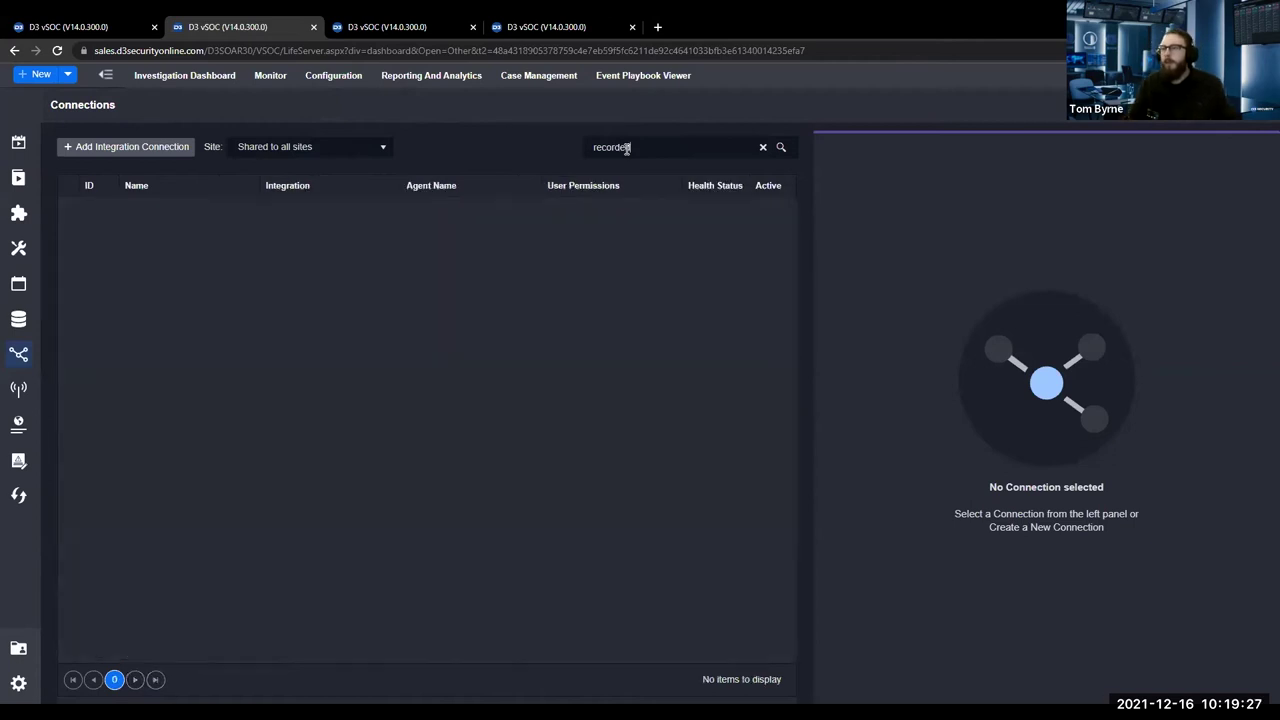
Search connections for 'virus' and review a VirusTotal connection's reputation-check settings.
double_click(620, 148)
type("viru")
key("BackSpace")
key("BackSpace")
key("BackSpace")
key("BackSpace")
type("rus")
key("Return")
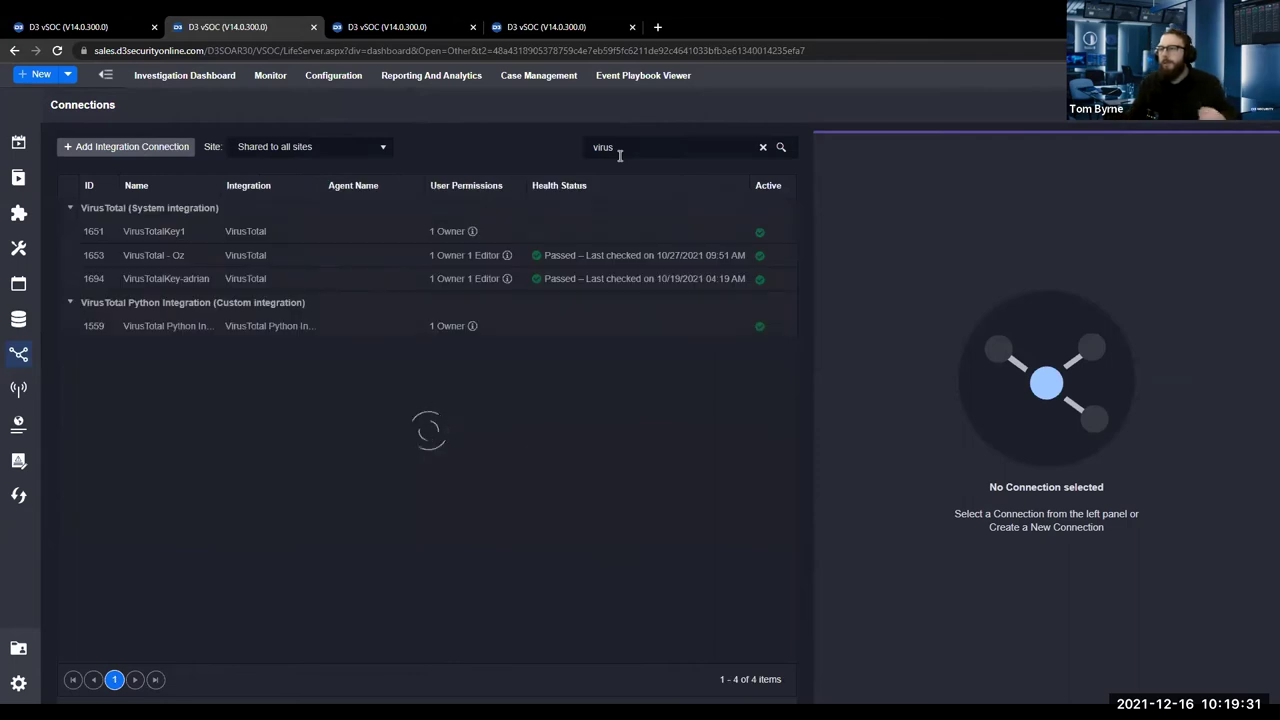
left_click(365, 276)
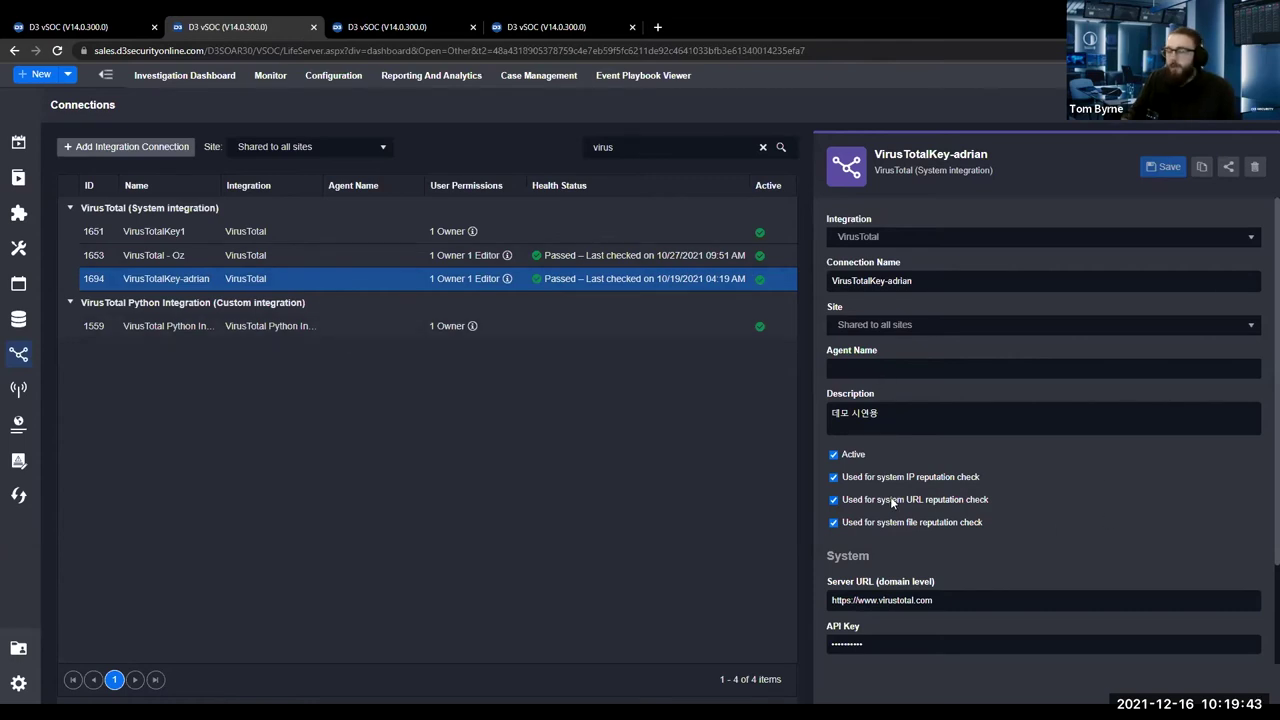
left_click(90, 27)
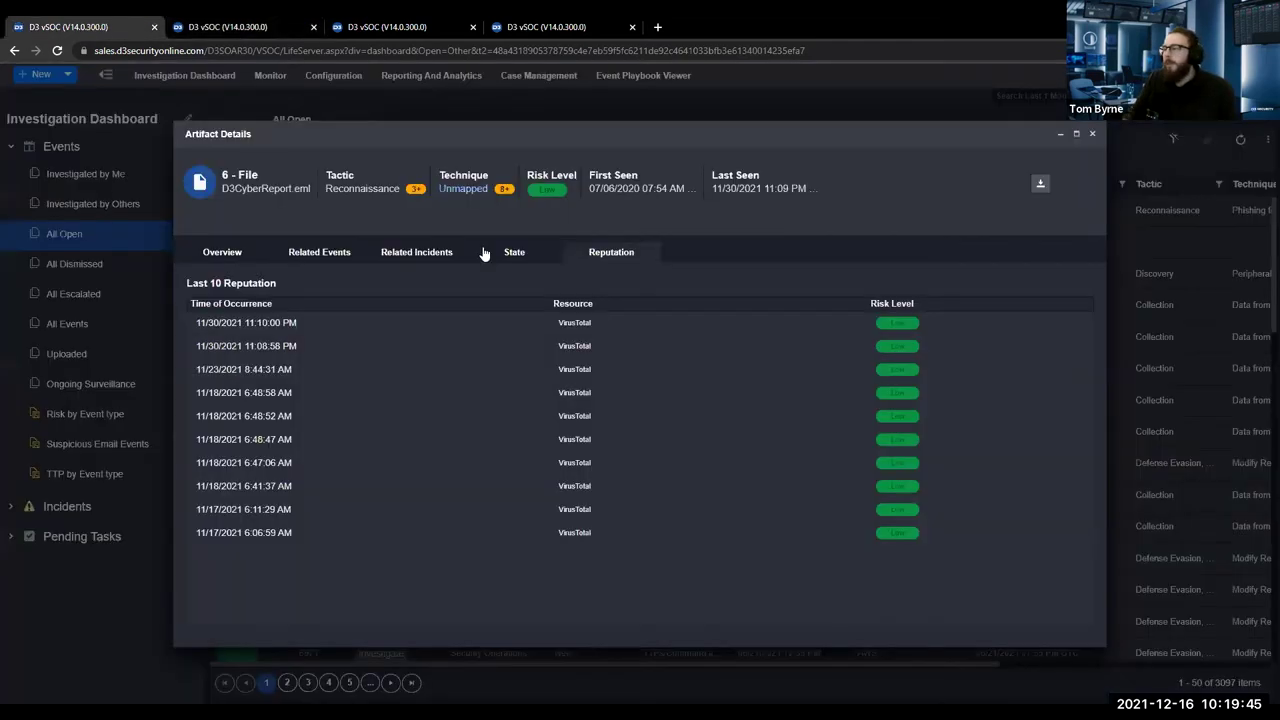
Review D3CyberReport.eml's Related Incidents, Related Events and Overview tabs, then close its details.
left_click(380, 256)
left_click(295, 256)
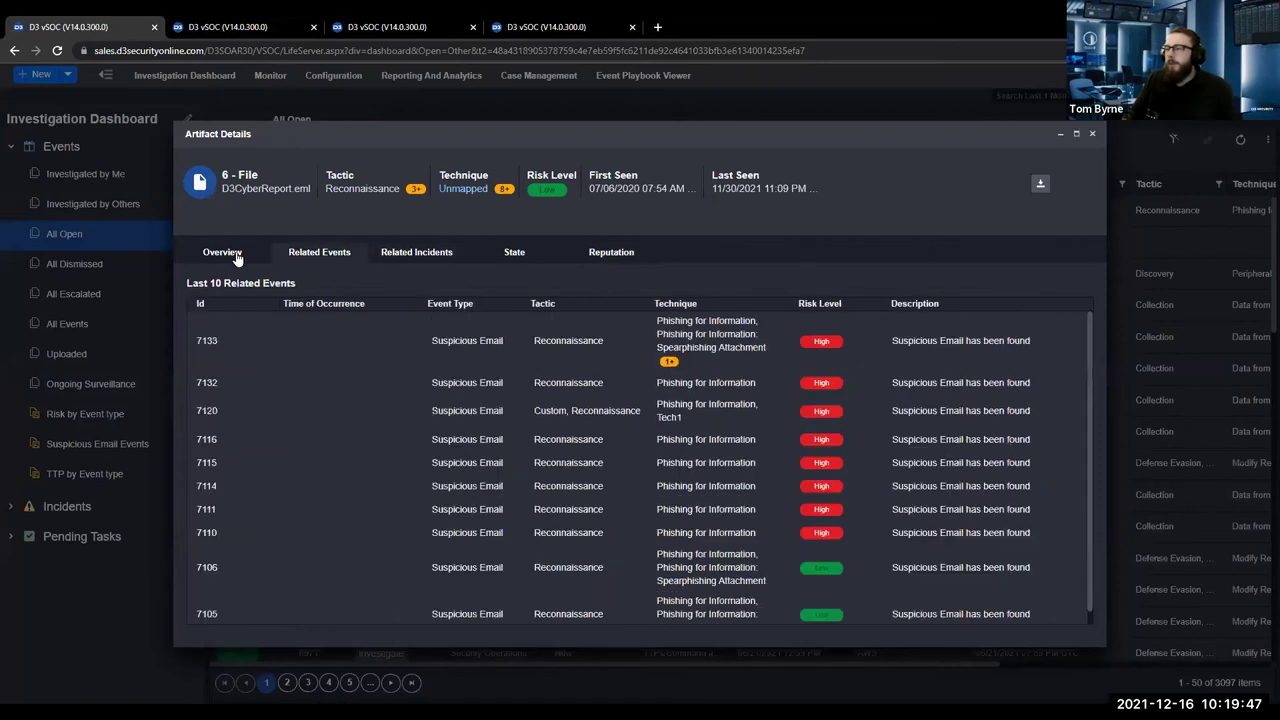
left_click(236, 256)
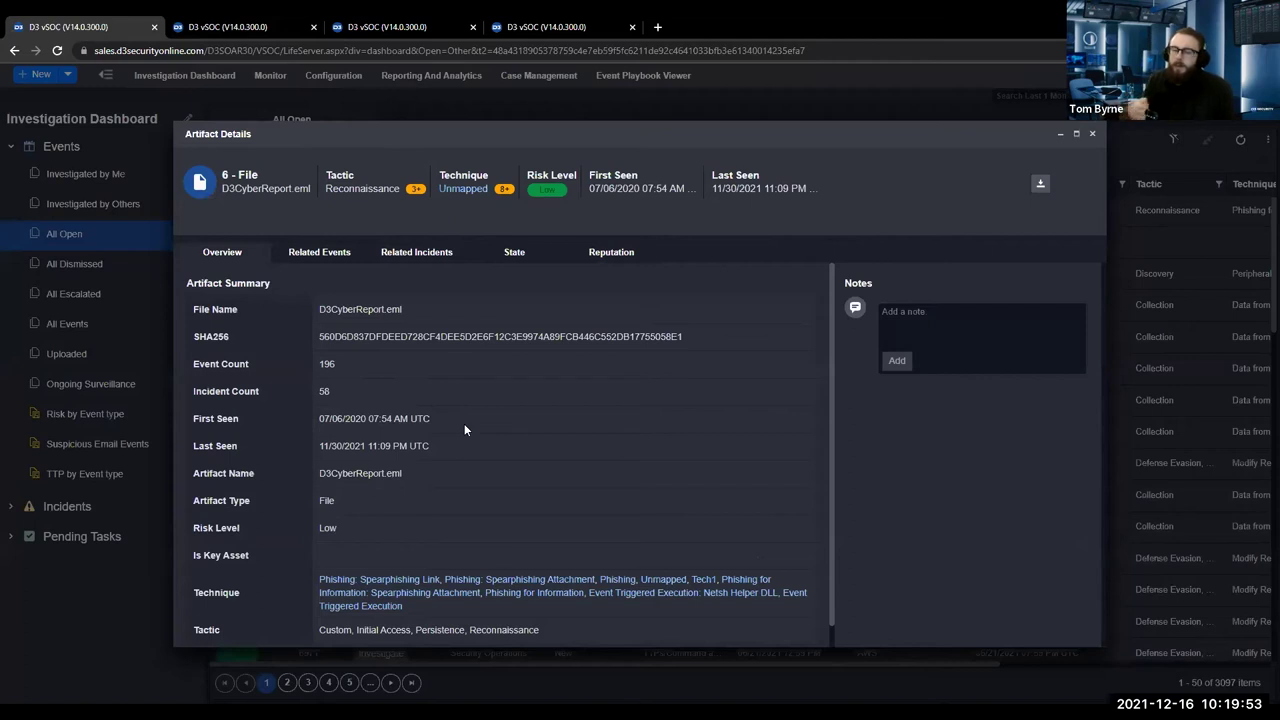
left_click(1097, 138)
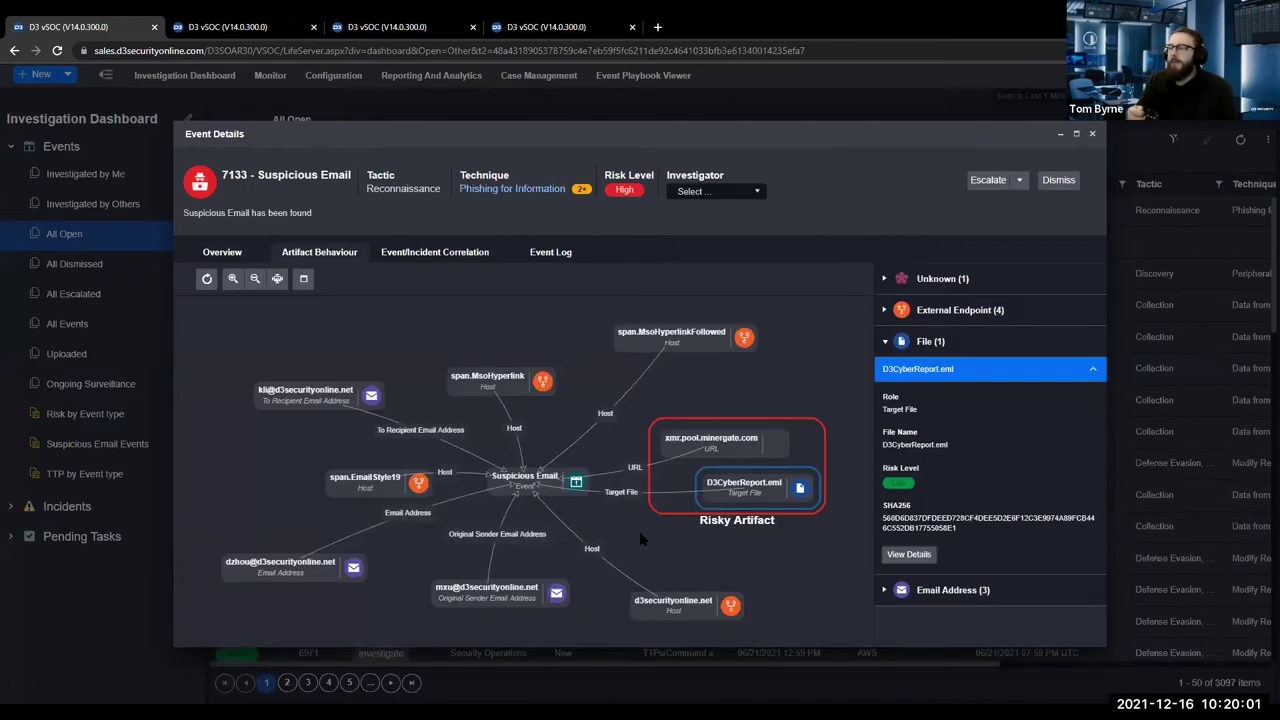
Show event 7133's Event/Incident Correlation, listing five events matching D3CyberReport.eml.
left_click(445, 256)
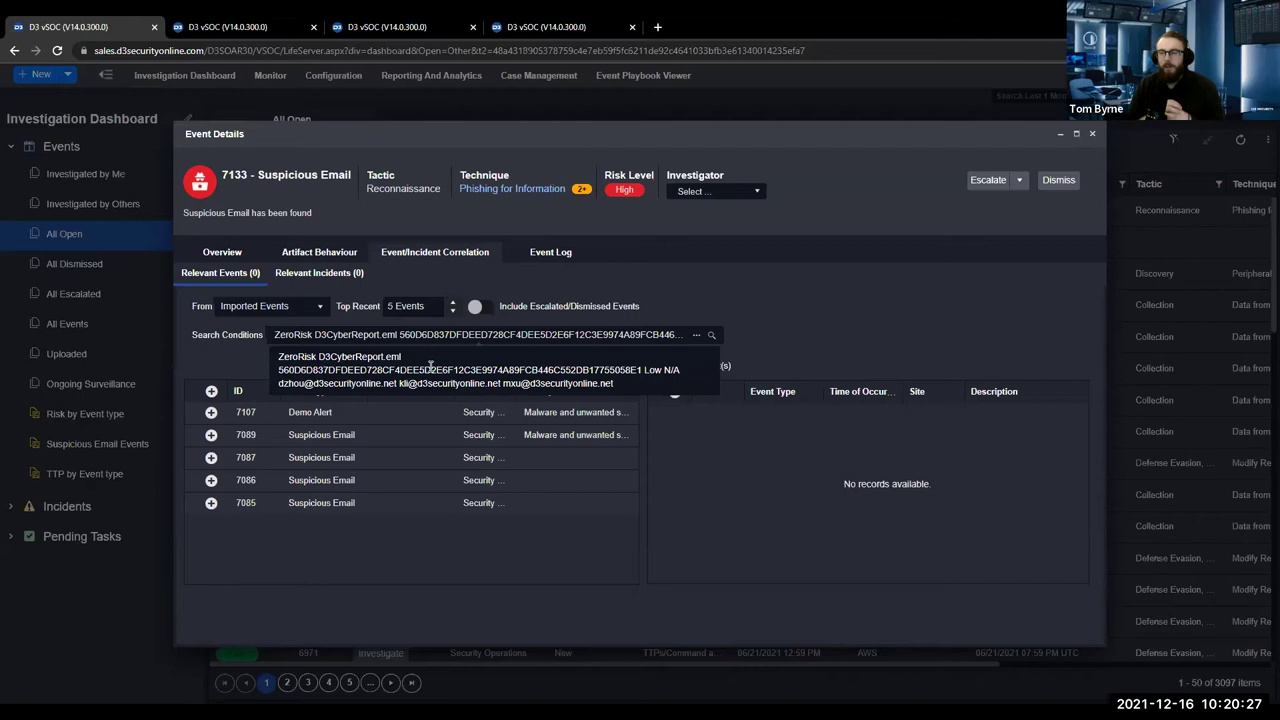
Correlate events 7085, 7086 and 7087 with event 7133 and return to its artifact graph.
left_click(211, 502)
left_click(211, 480)
left_click(211, 458)
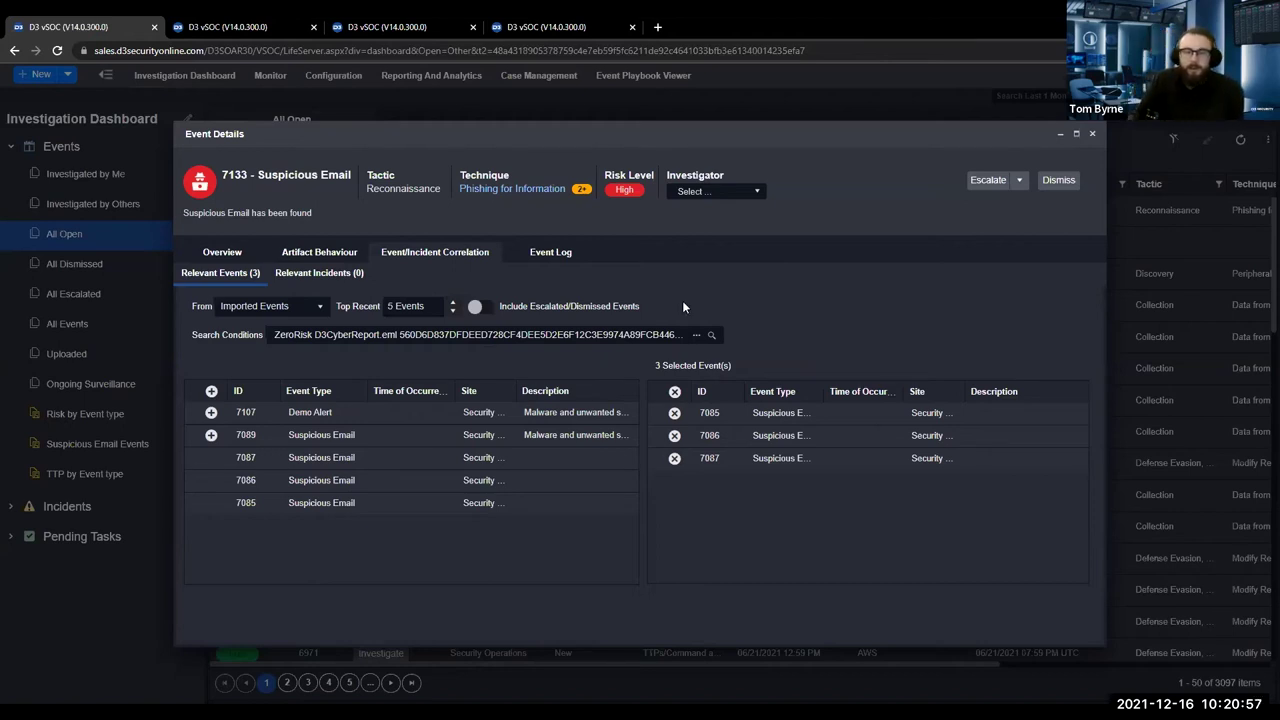
left_click(320, 252)
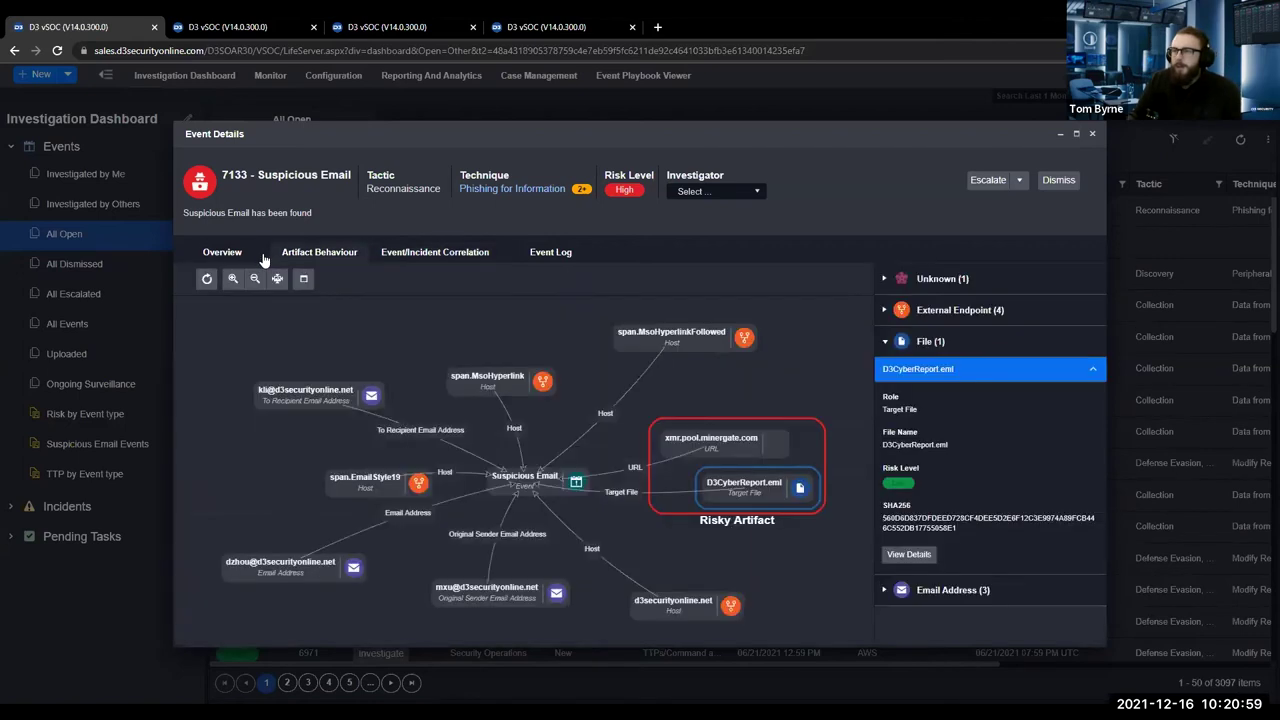
Scroll event 7133's overview to its Tactic & Technique mappings and highlight the xmr.pool.minergate.com URL pattern.
left_click(250, 253)
scroll(425, 507, "down", 5)
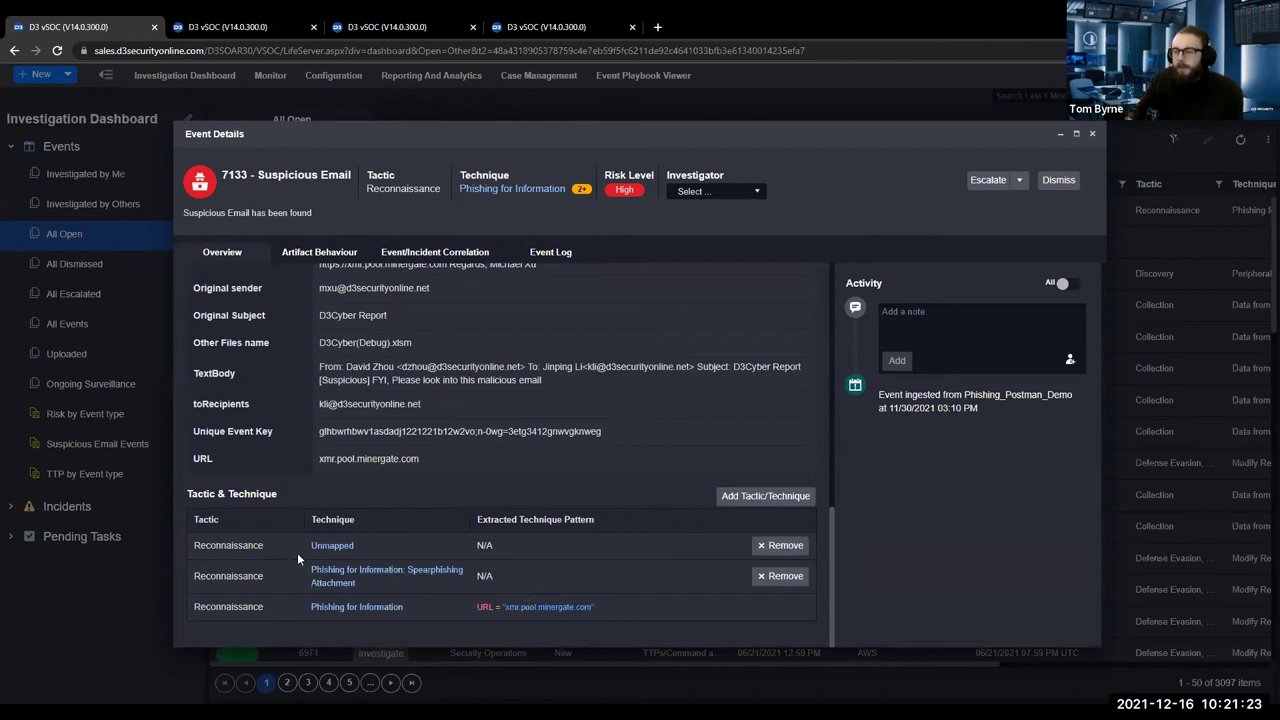
triple_click(479, 605)
triple_click(512, 605)
double_click(512, 606)
double_click(528, 606)
left_click(575, 607)
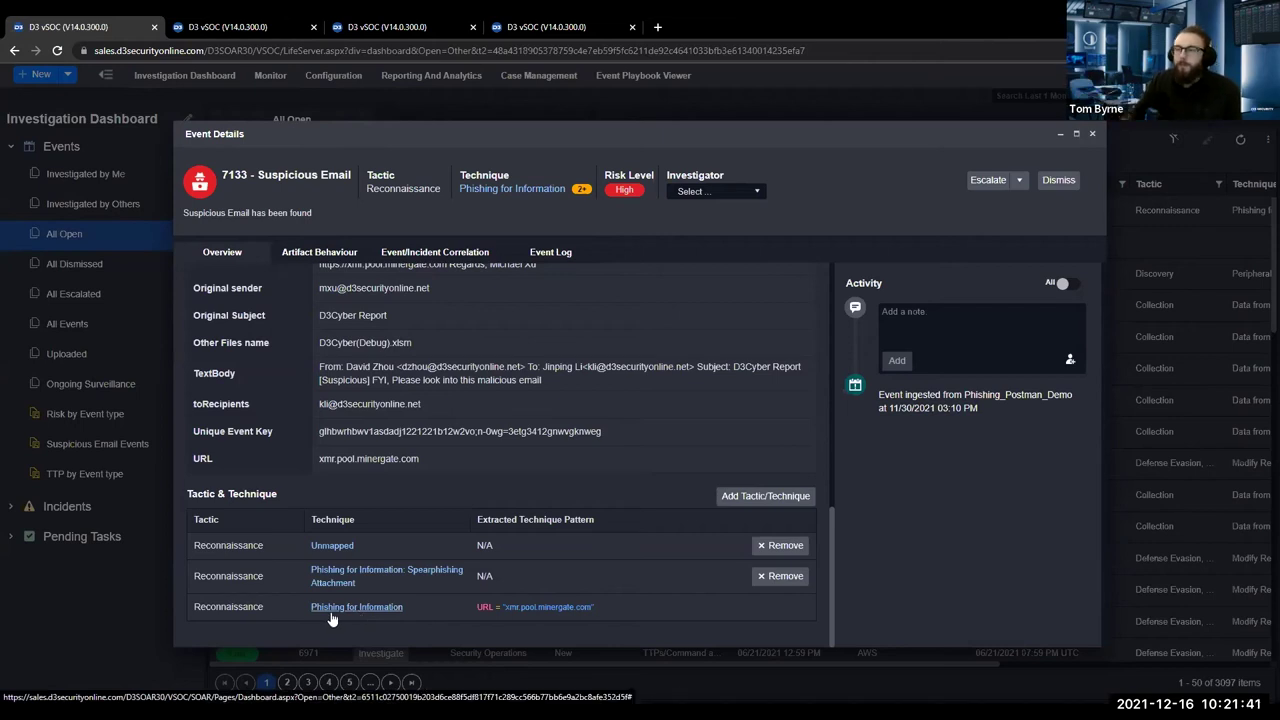
left_click(985, 181)
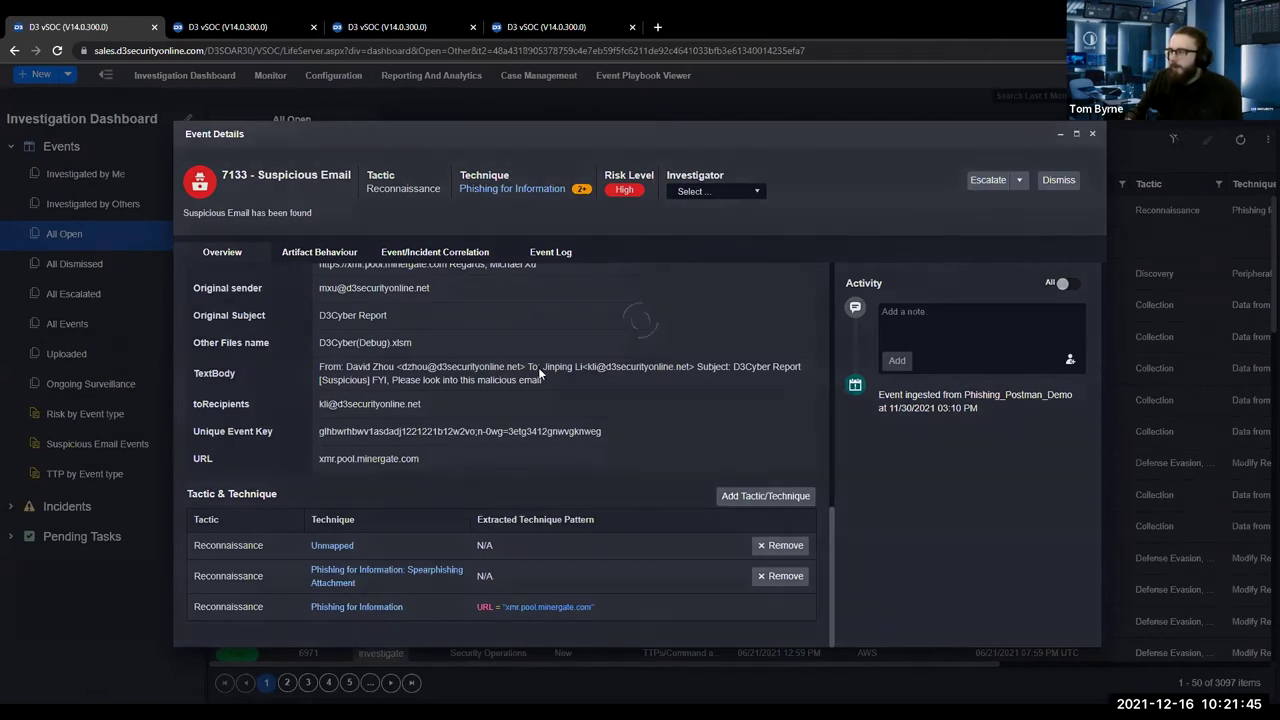
scroll(584, 393, "down", 1)
scroll(588, 400, "up", 1)
scroll(585, 400, "down", 1)
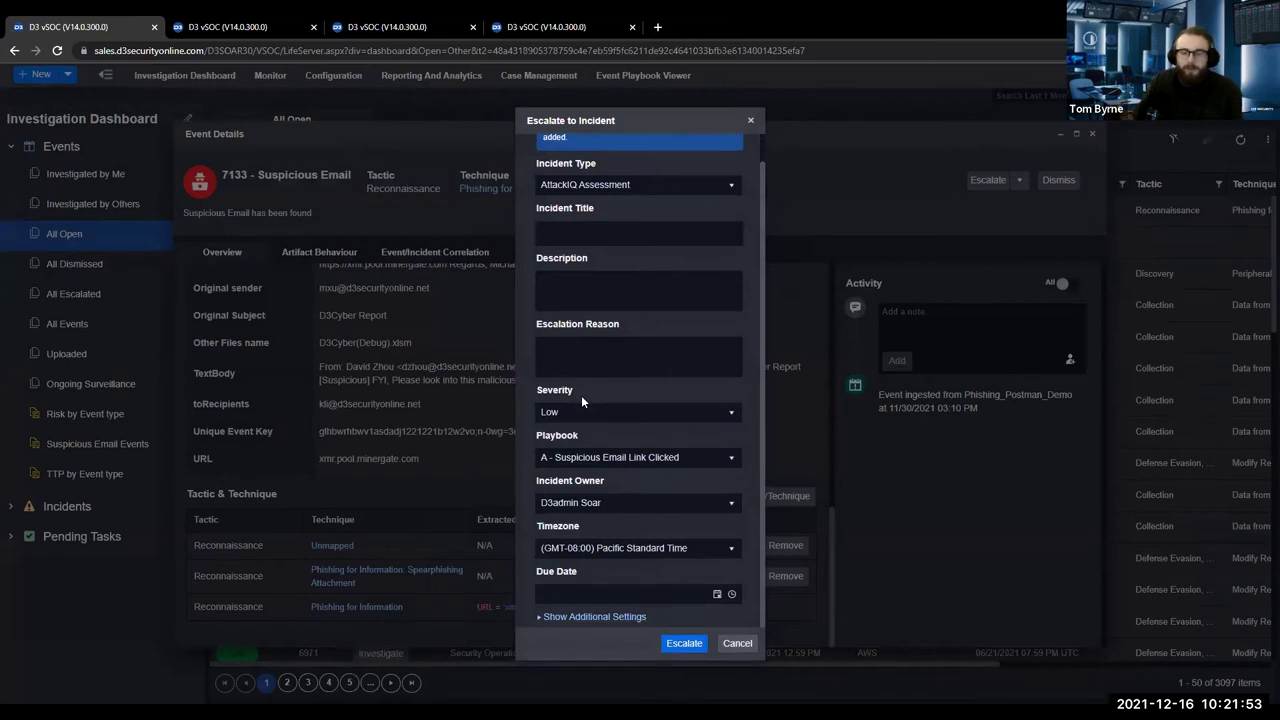
left_click(598, 188)
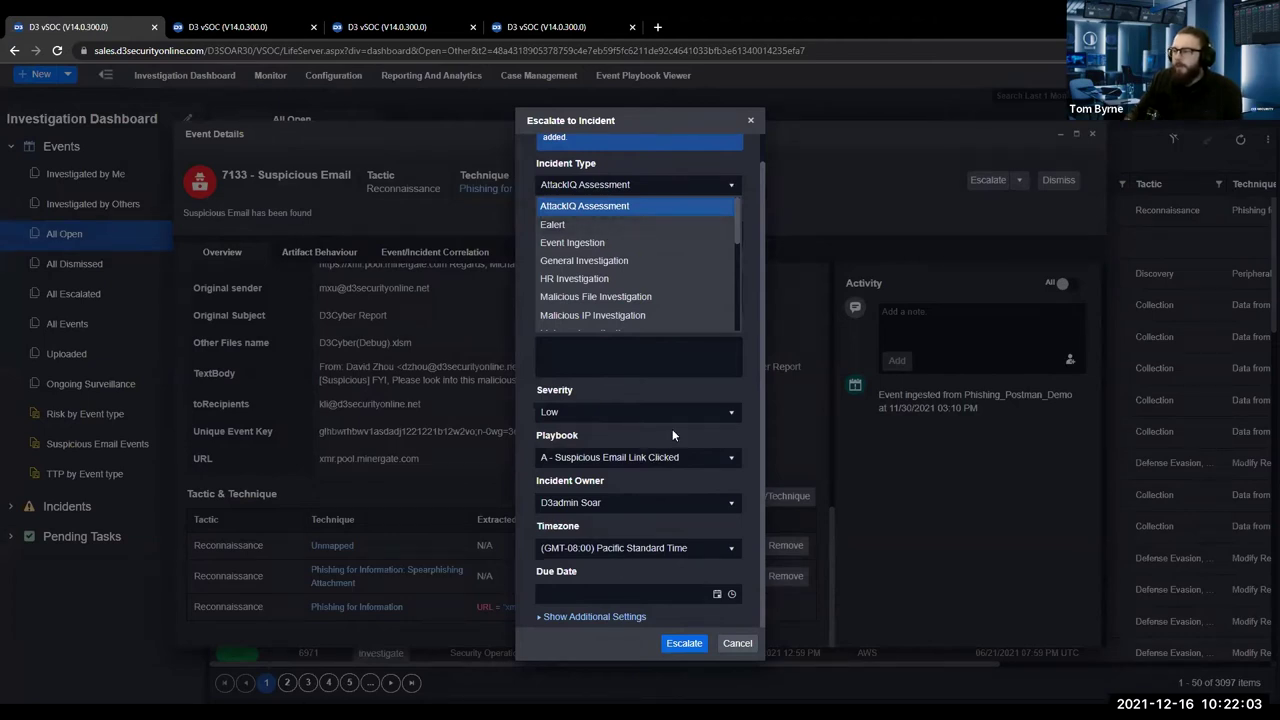
left_click(625, 490)
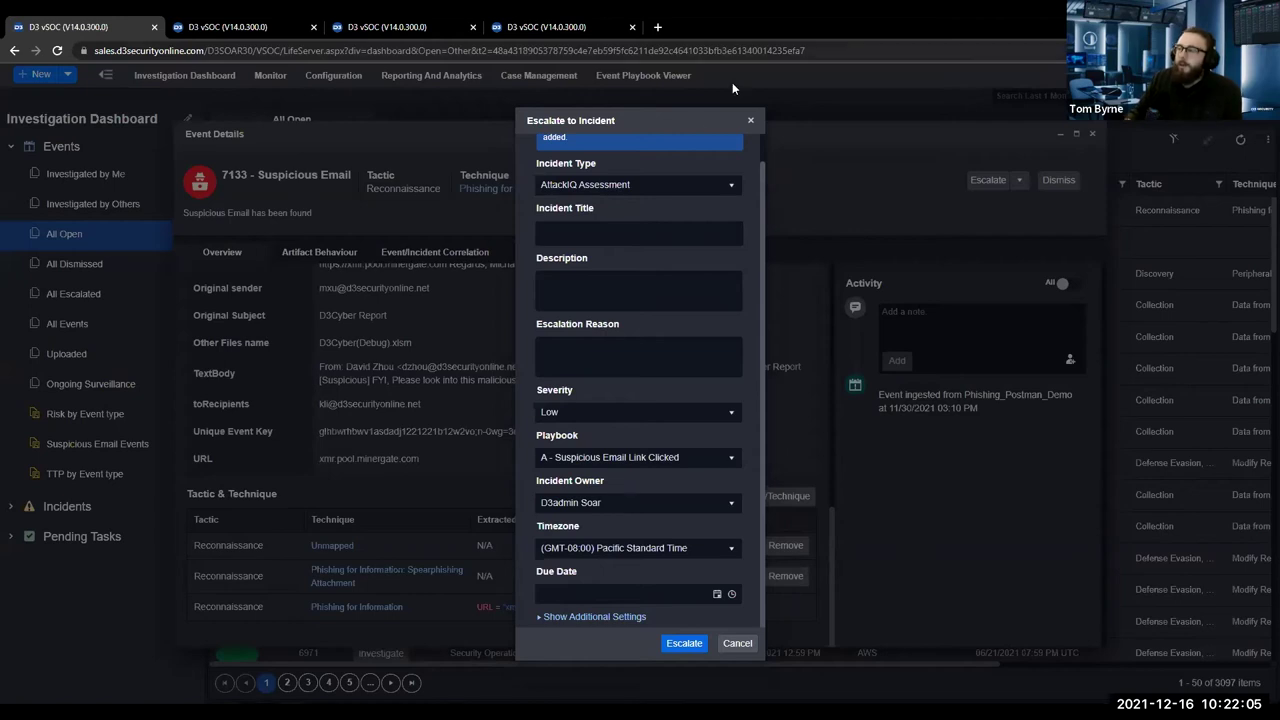
left_click(750, 120)
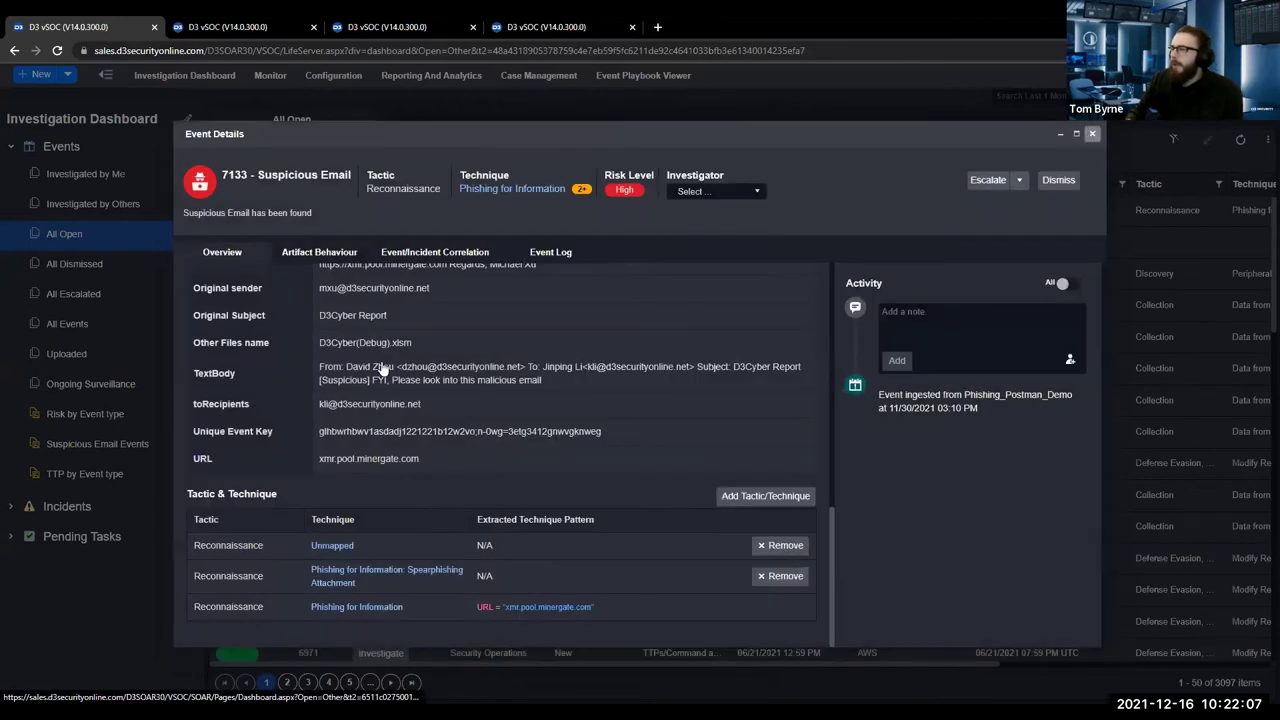
key("Escape")
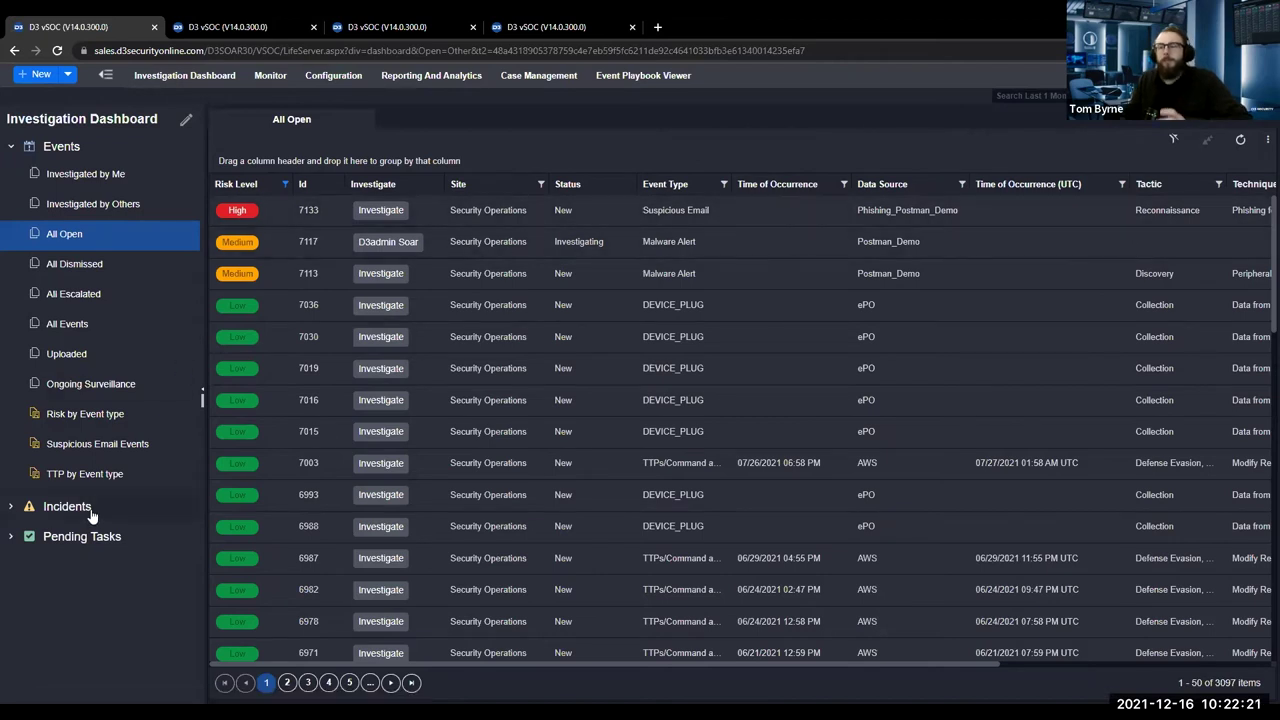
left_click(12, 506)
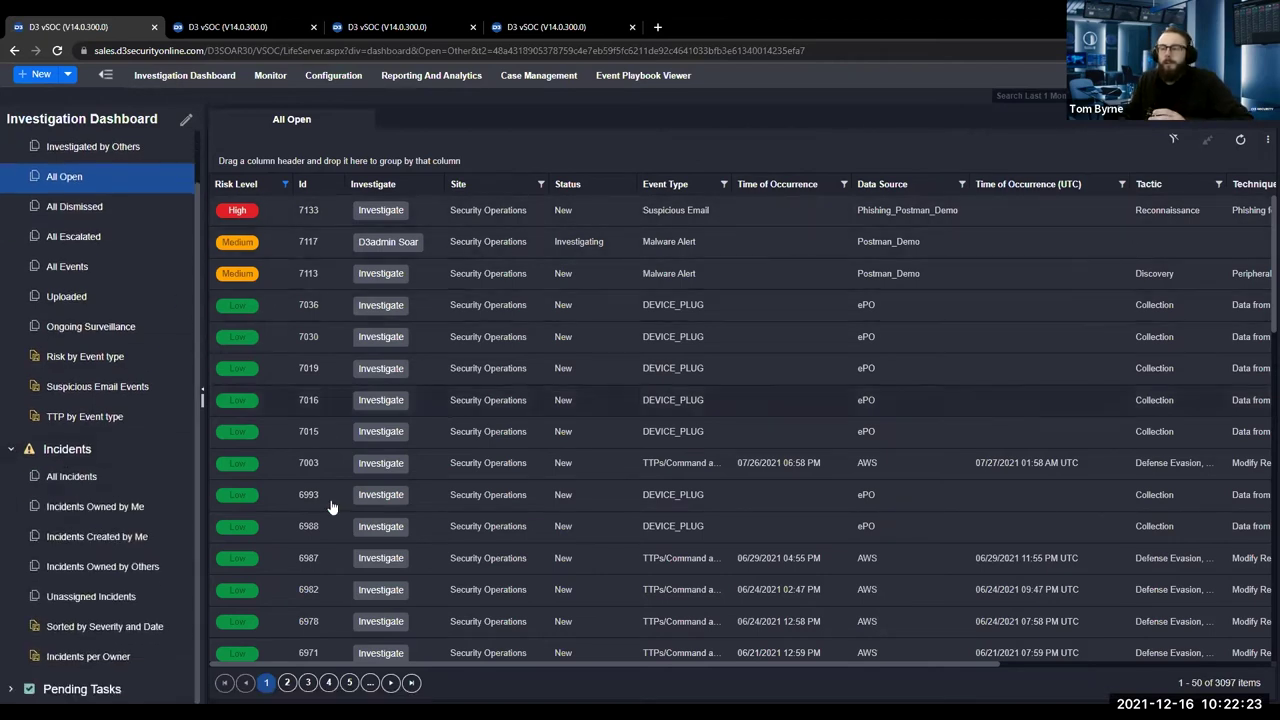
left_click(72, 477)
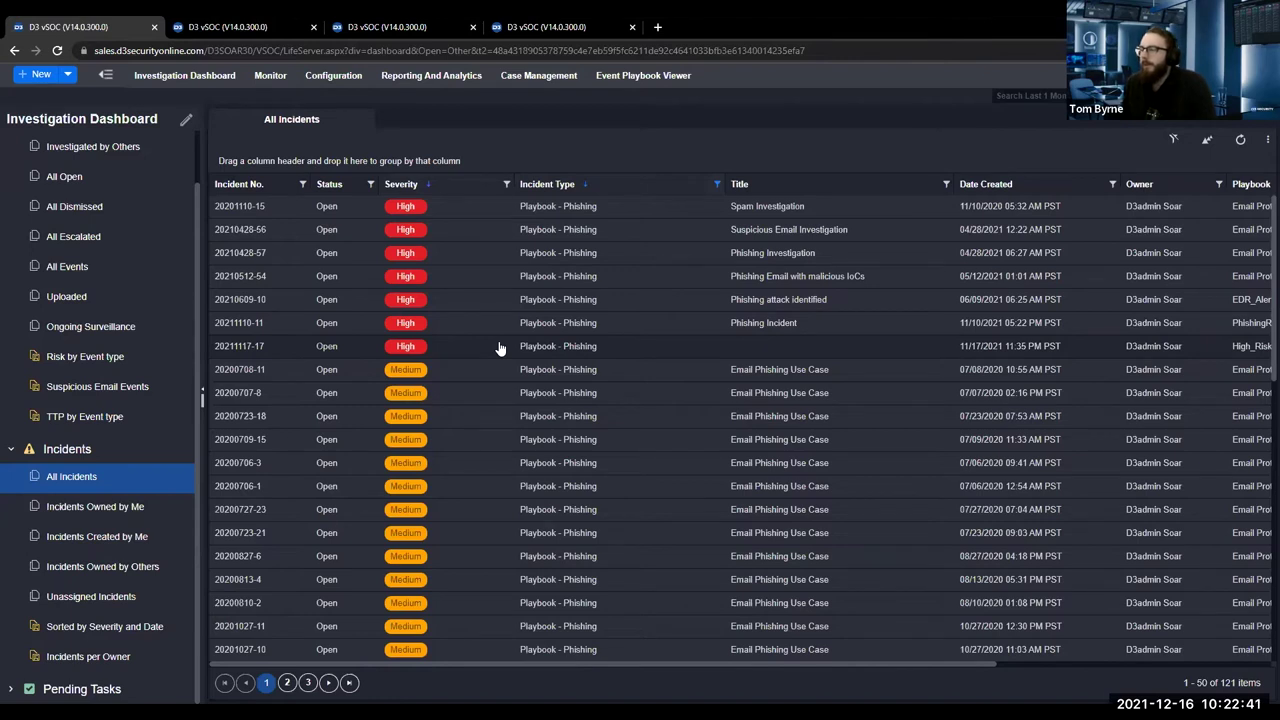
left_click(297, 299)
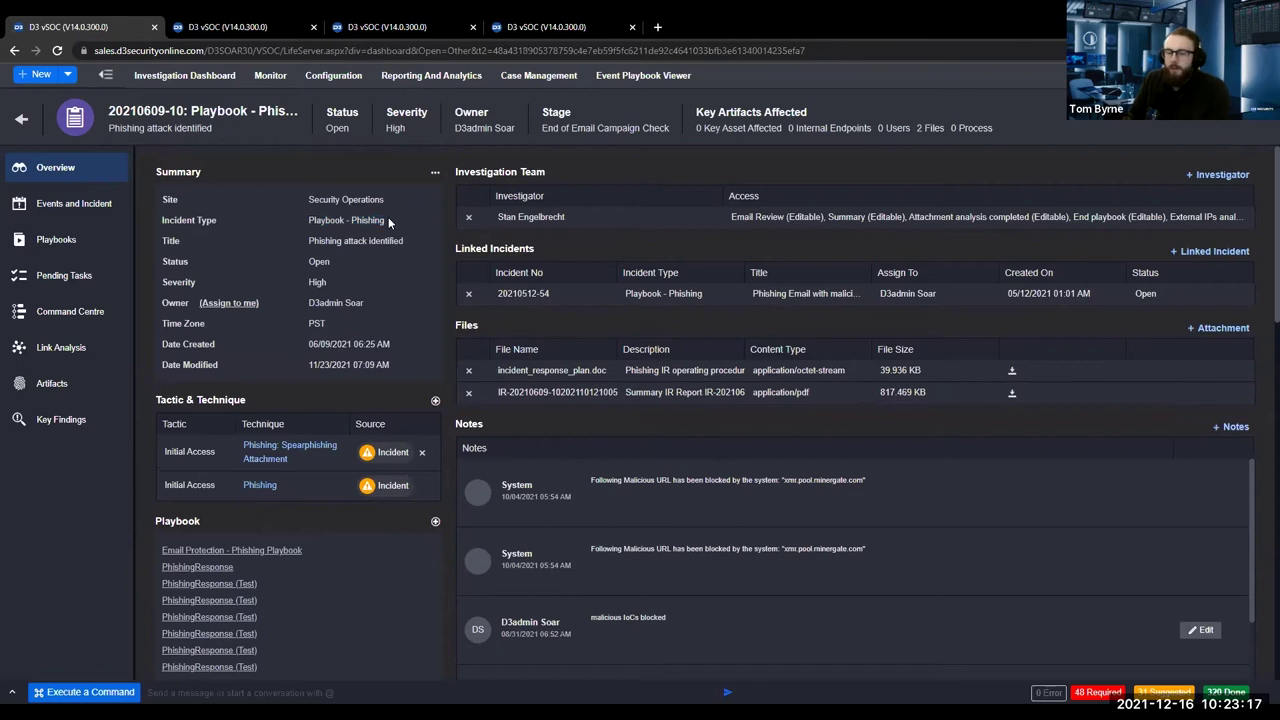
scroll(390, 222, "down", 8)
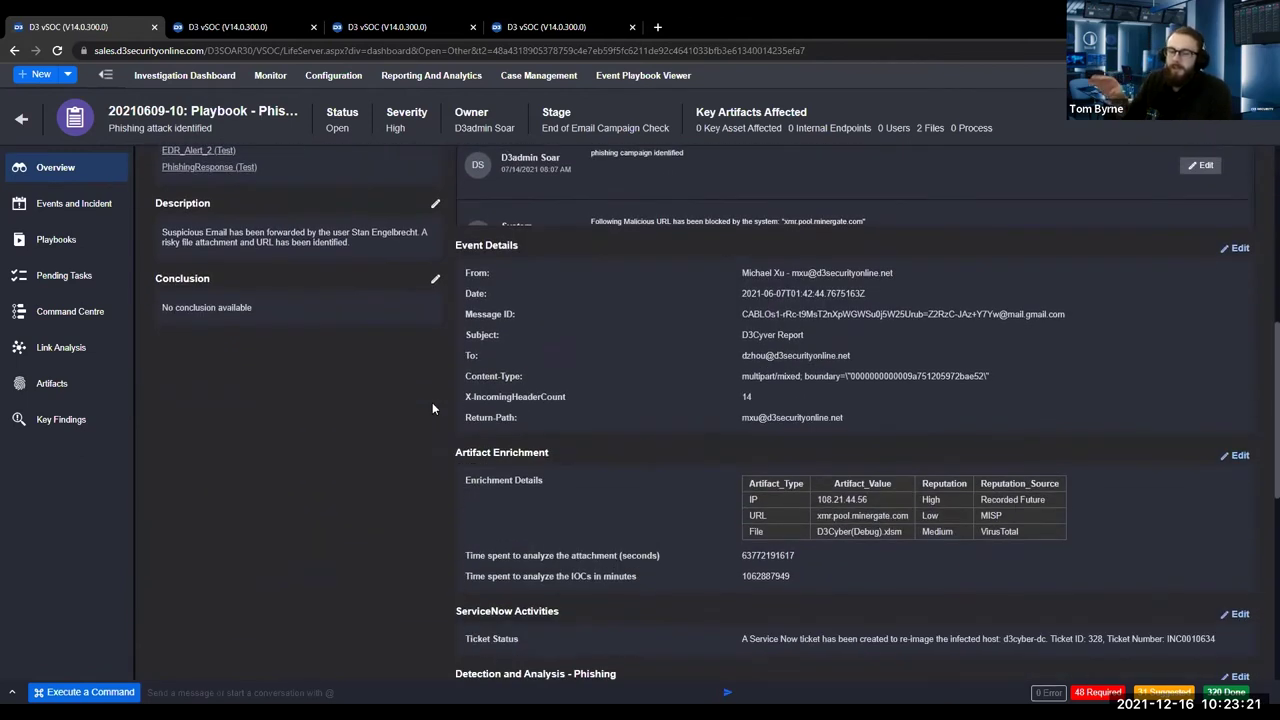
scroll(445, 460, "up", 4)
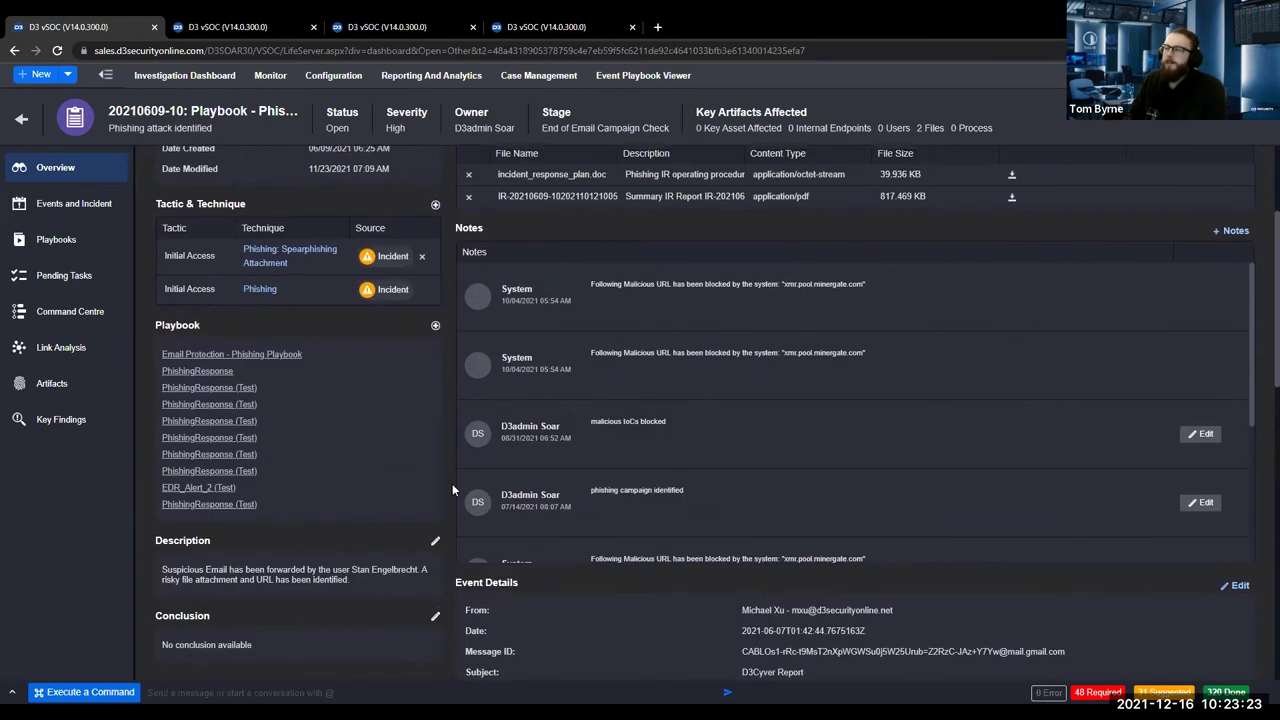
scroll(452, 483, "up", 1)
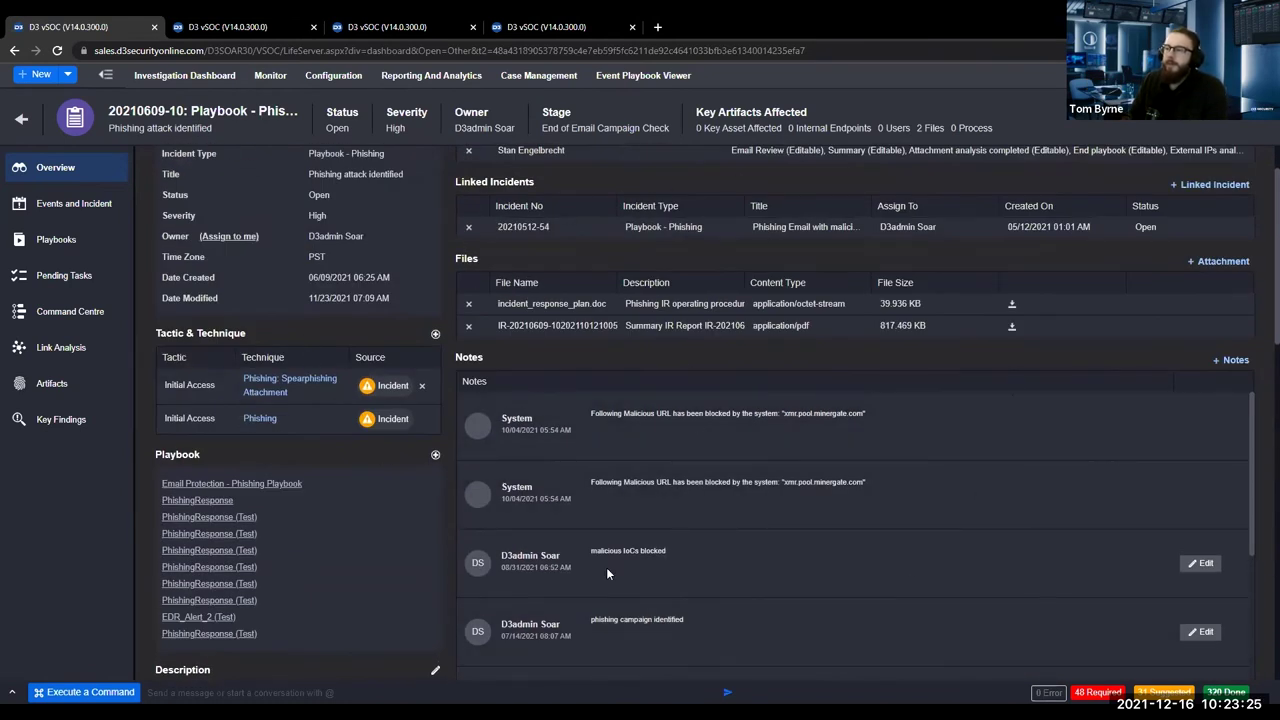
scroll(370, 336, "up", 1)
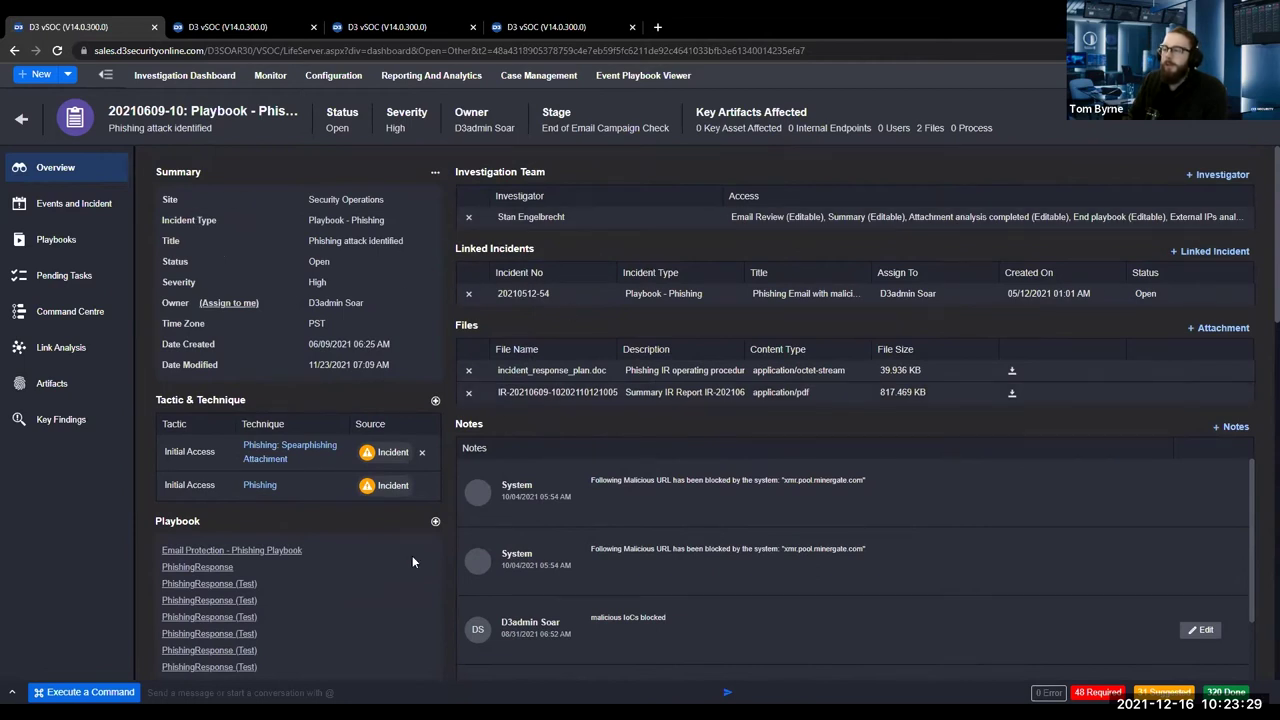
scroll(260, 540, "down", 3)
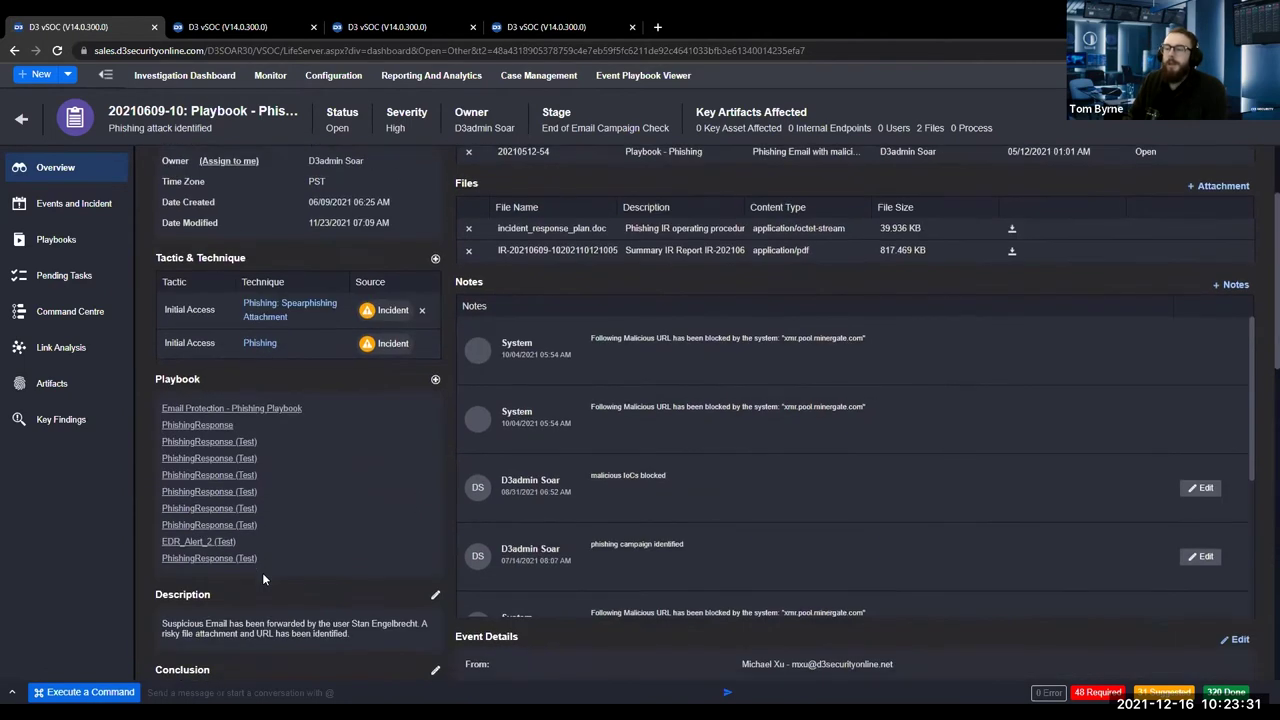
scroll(673, 240, "up", 3)
scroll(614, 498, "down", 5)
scroll(449, 510, "down", 3)
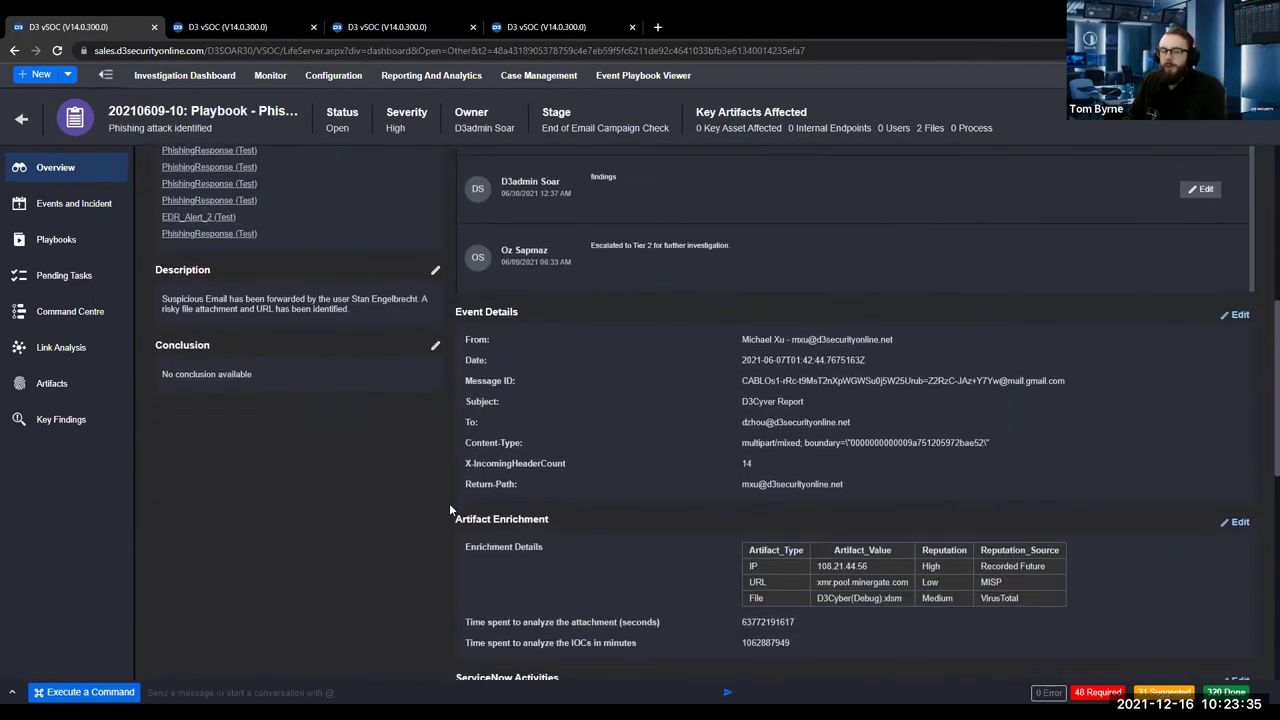
left_click_drag(448, 316, 549, 557)
left_click(566, 602)
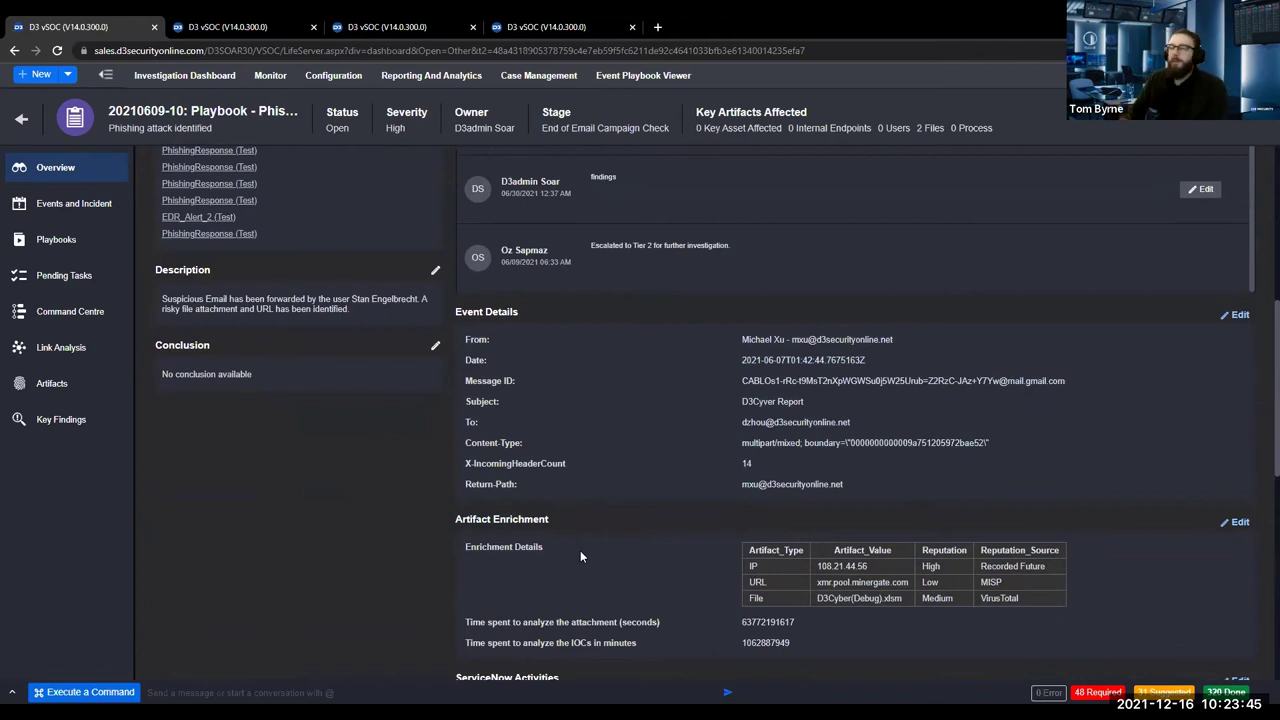
scroll(484, 593, "up", 5)
scroll(481, 595, "down", 10)
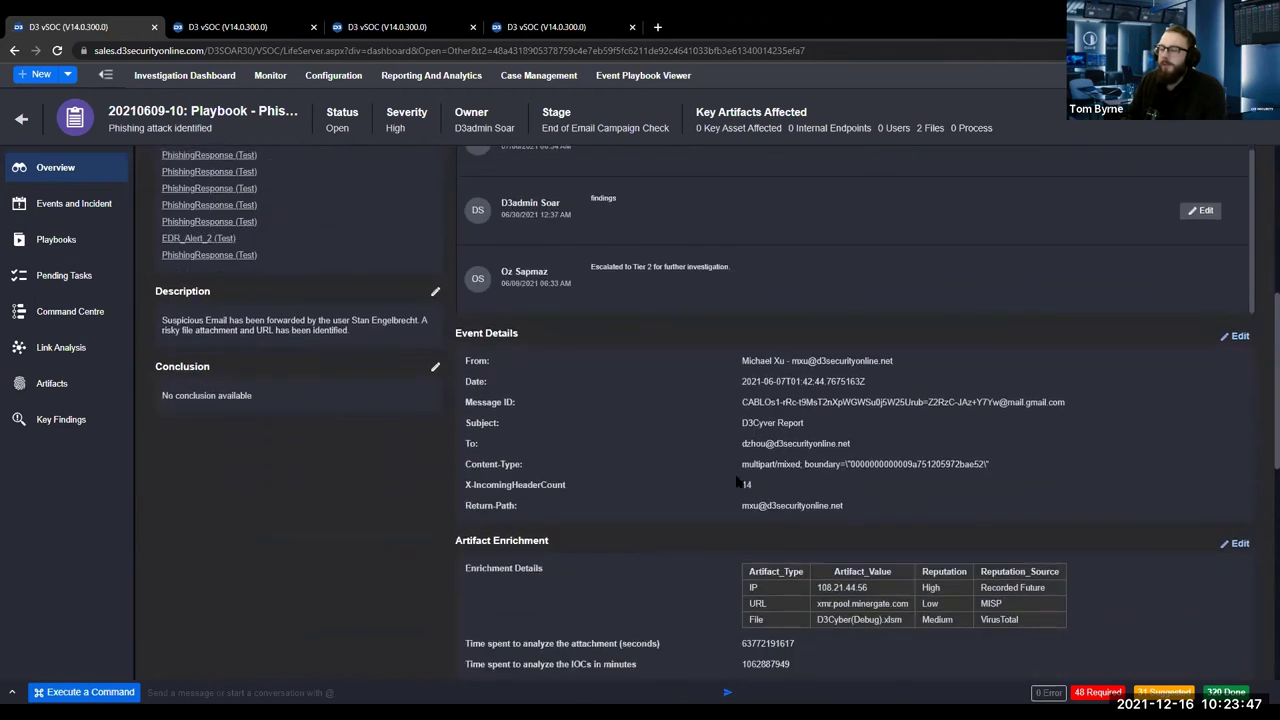
scroll(589, 286, "up", 1)
scroll(512, 285, "down", 2)
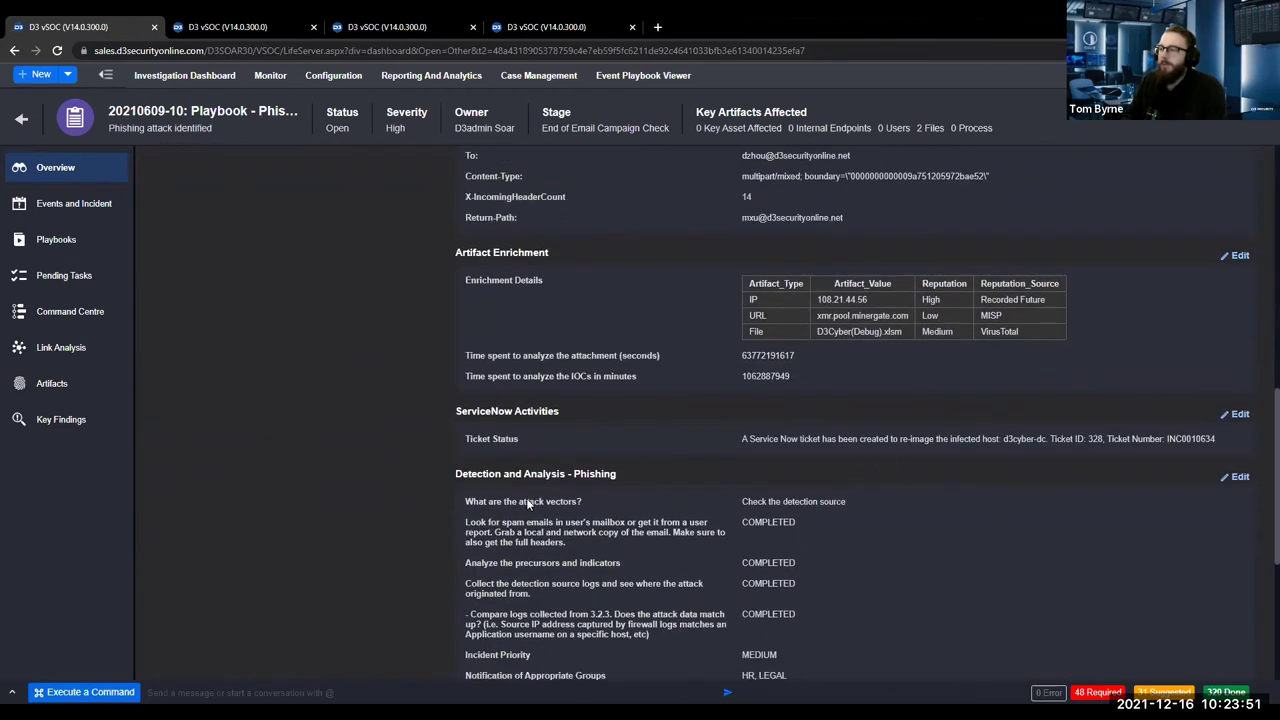
scroll(528, 504, "down", 1)
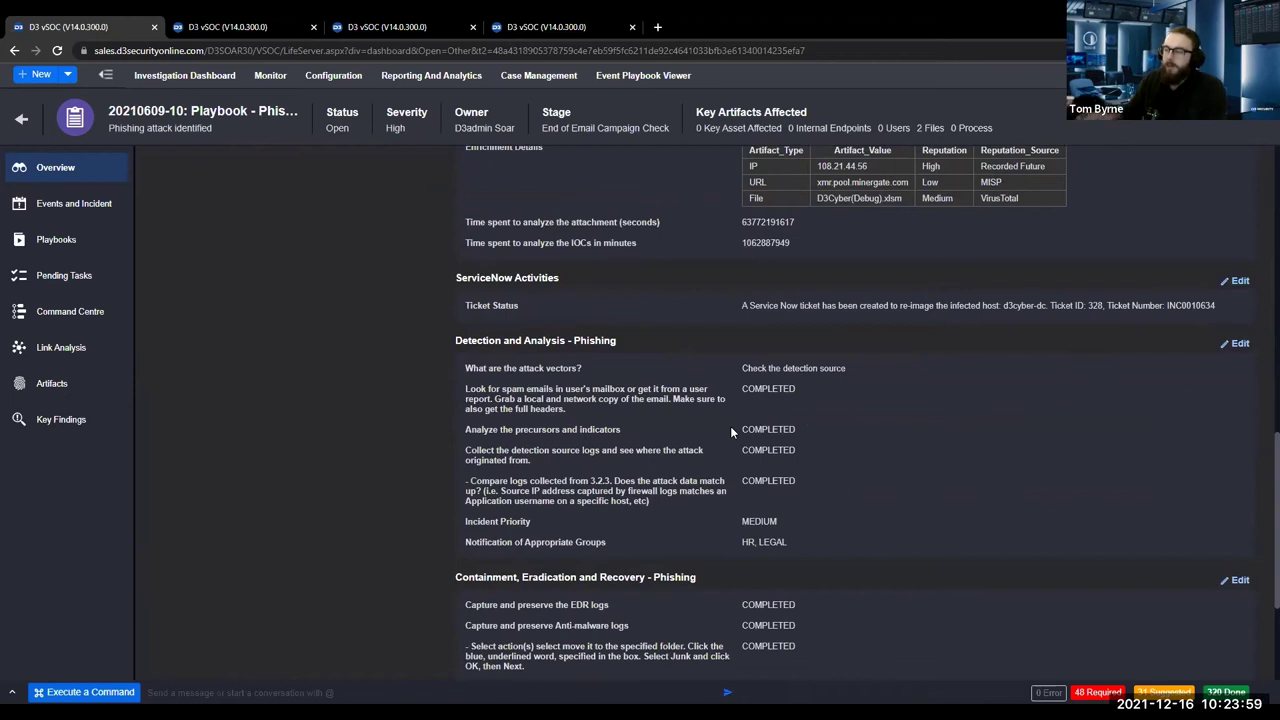
left_click(1238, 343)
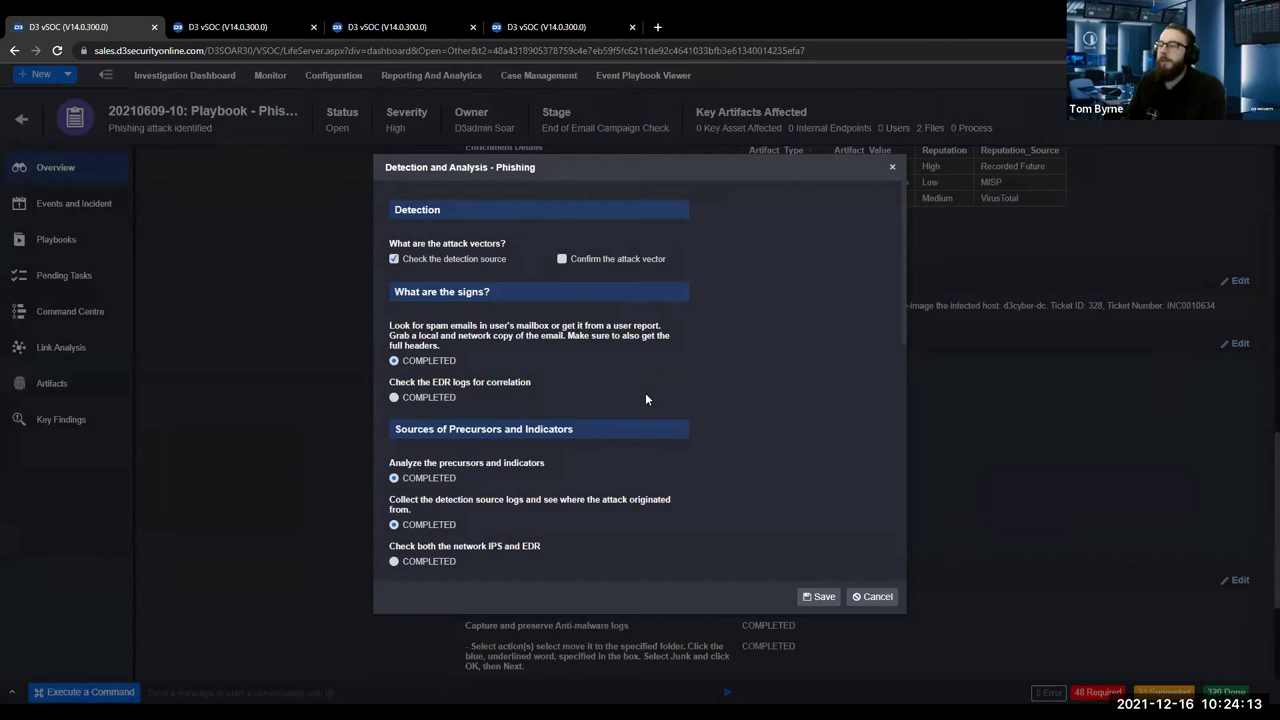
scroll(643, 400, "down", 5)
scroll(582, 436, "down", 1)
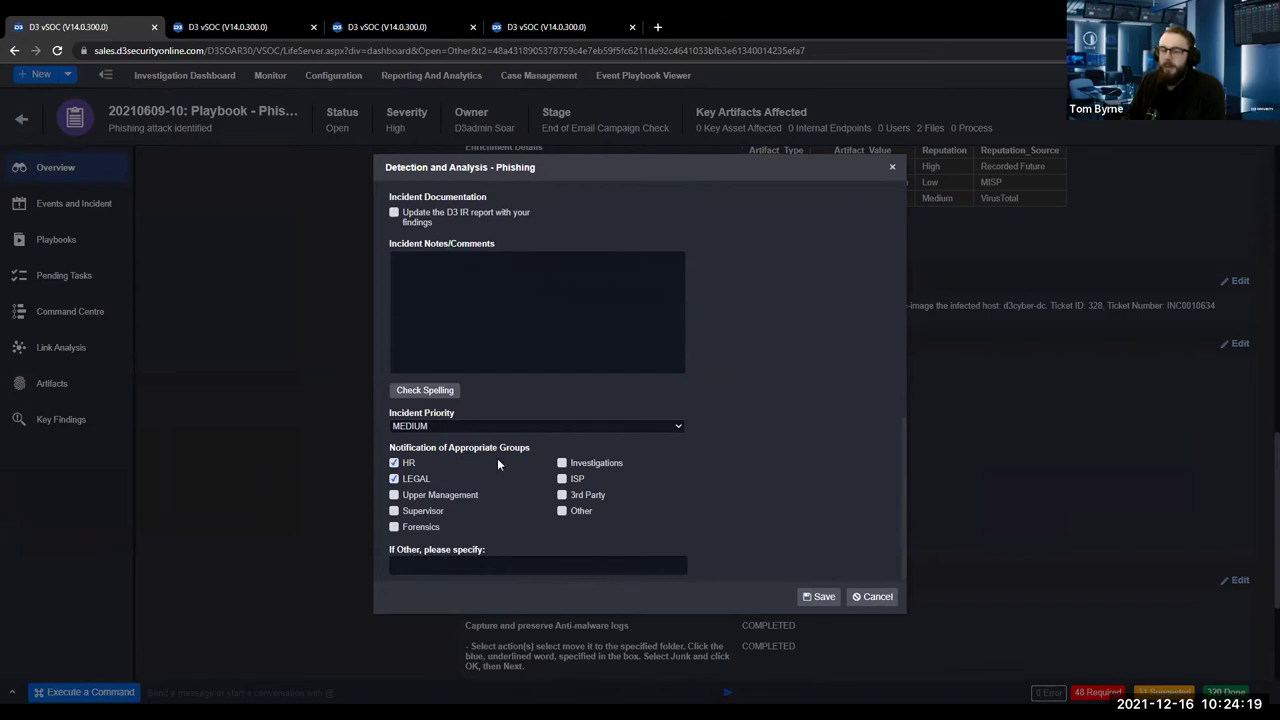
scroll(486, 503, "up", 2)
scroll(506, 480, "down", 2)
scroll(588, 386, "up", 3)
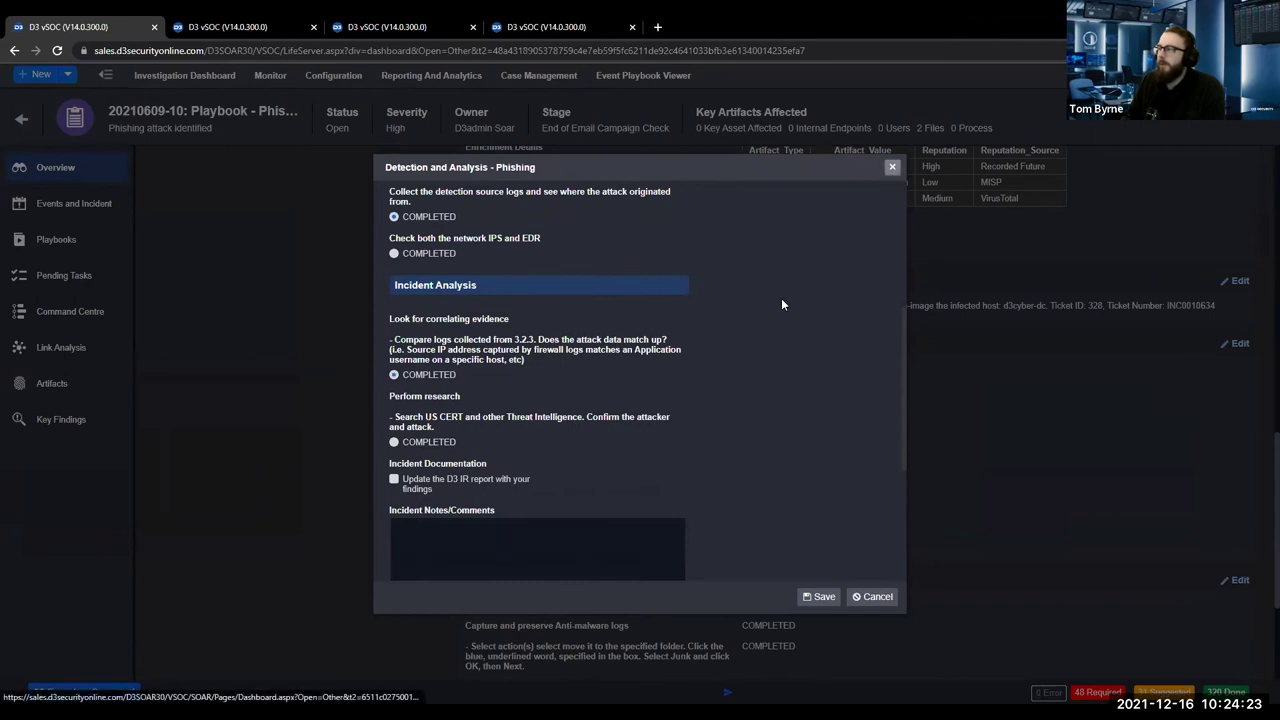
left_click(892, 166)
scroll(397, 425, "up", 3)
scroll(444, 419, "up", 4)
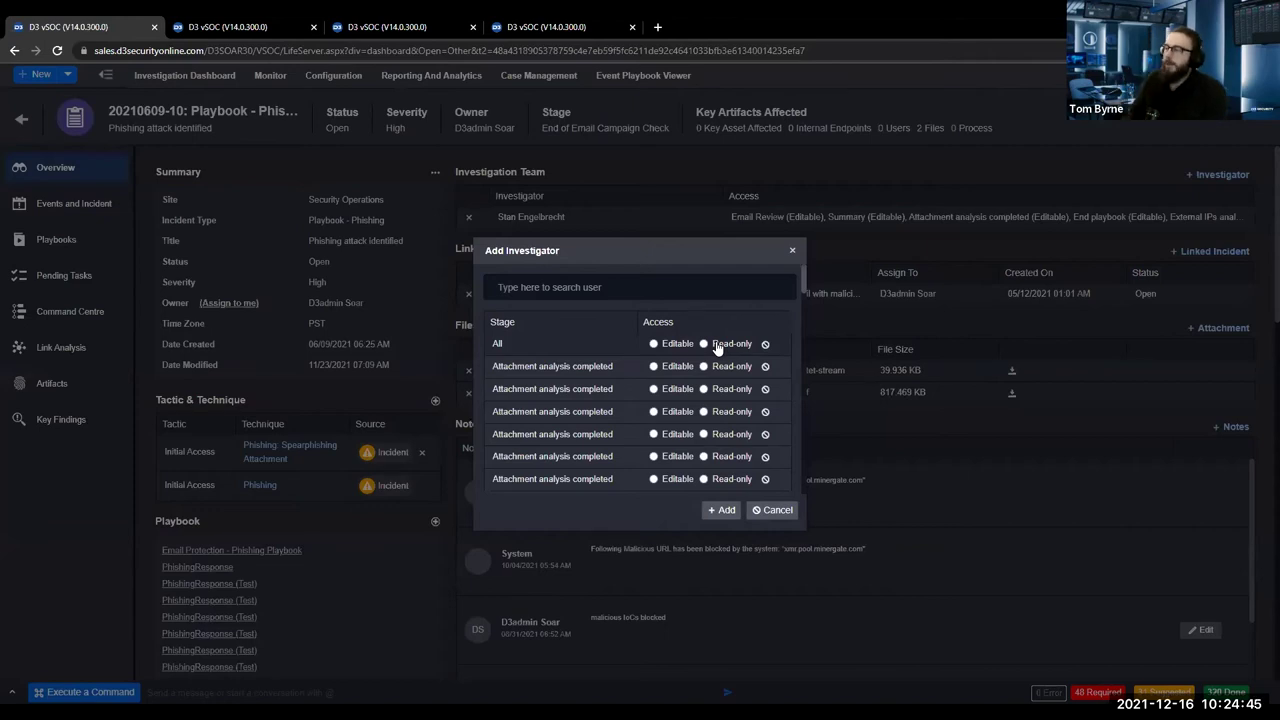
left_click(792, 250)
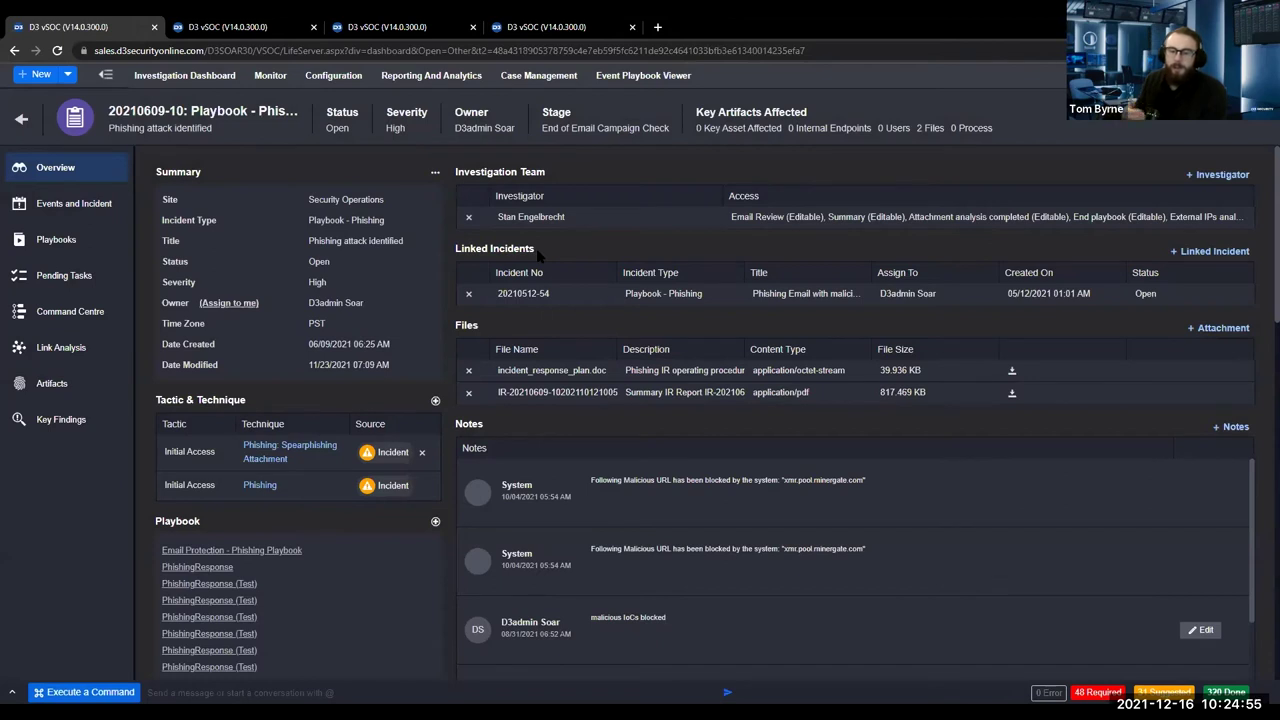
double_click(467, 326)
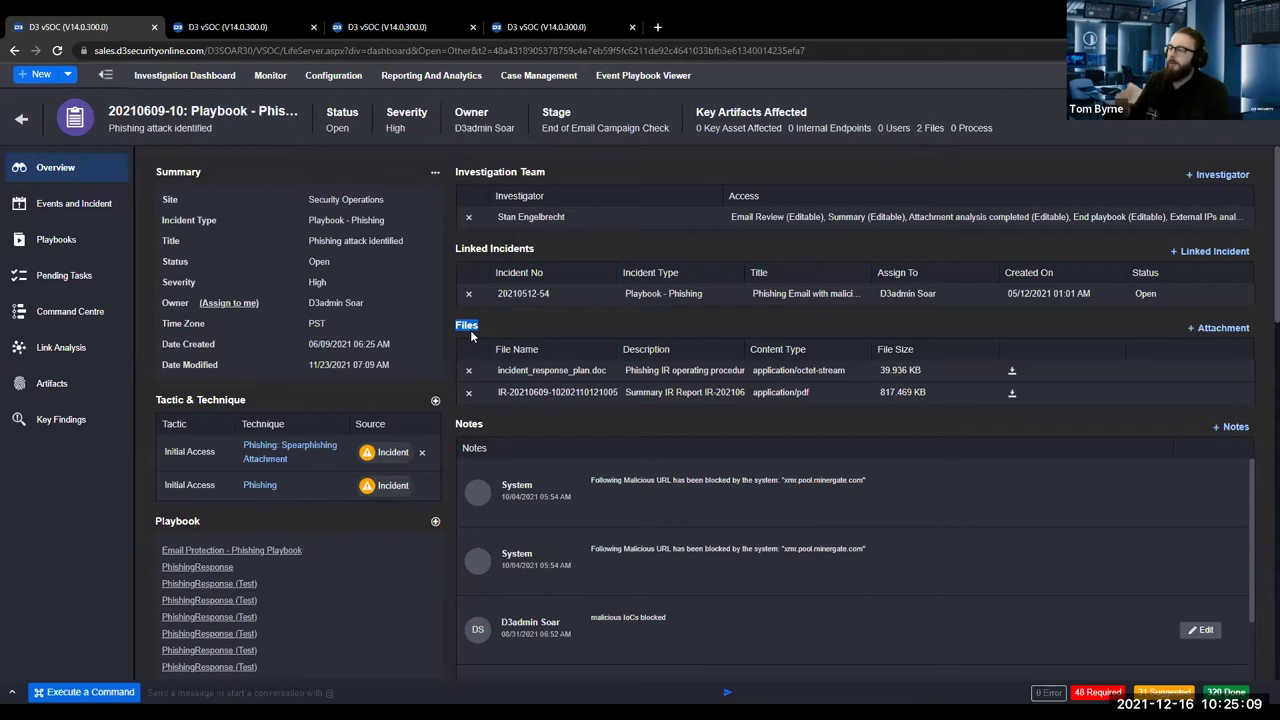
scroll(453, 491, "down", 2)
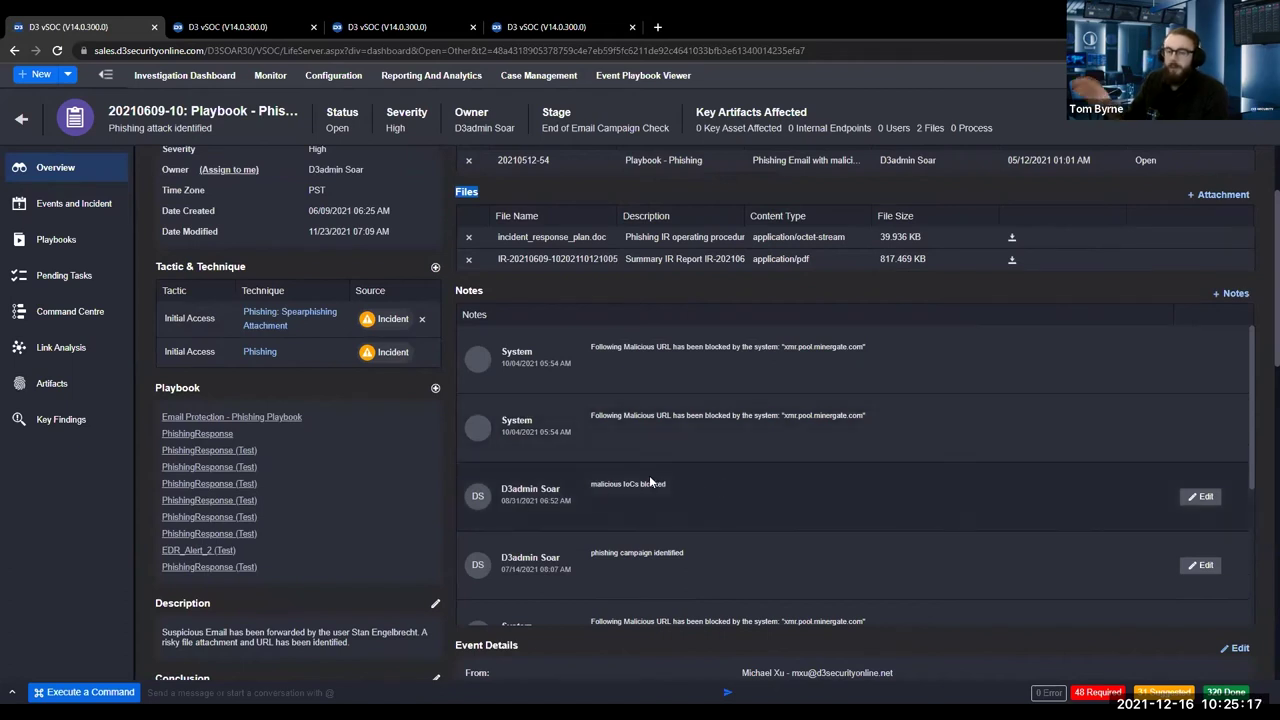
scroll(506, 483, "down", 4)
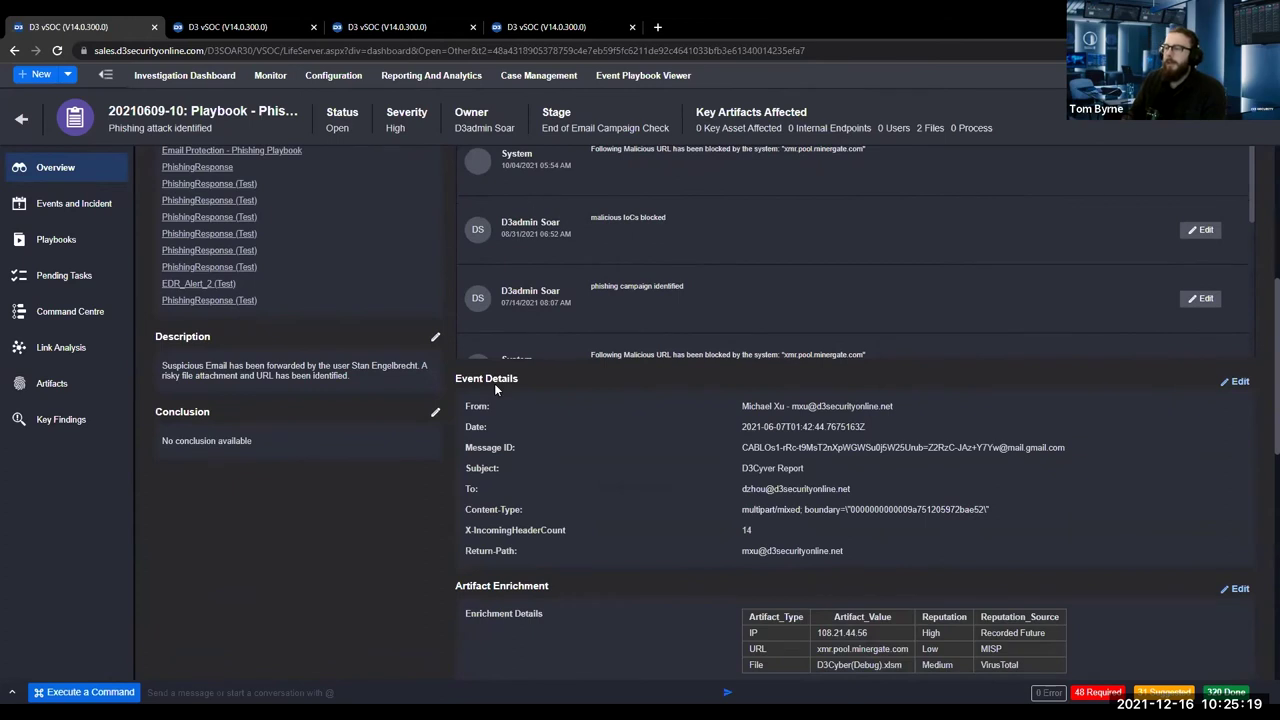
scroll(493, 383, "down", 1)
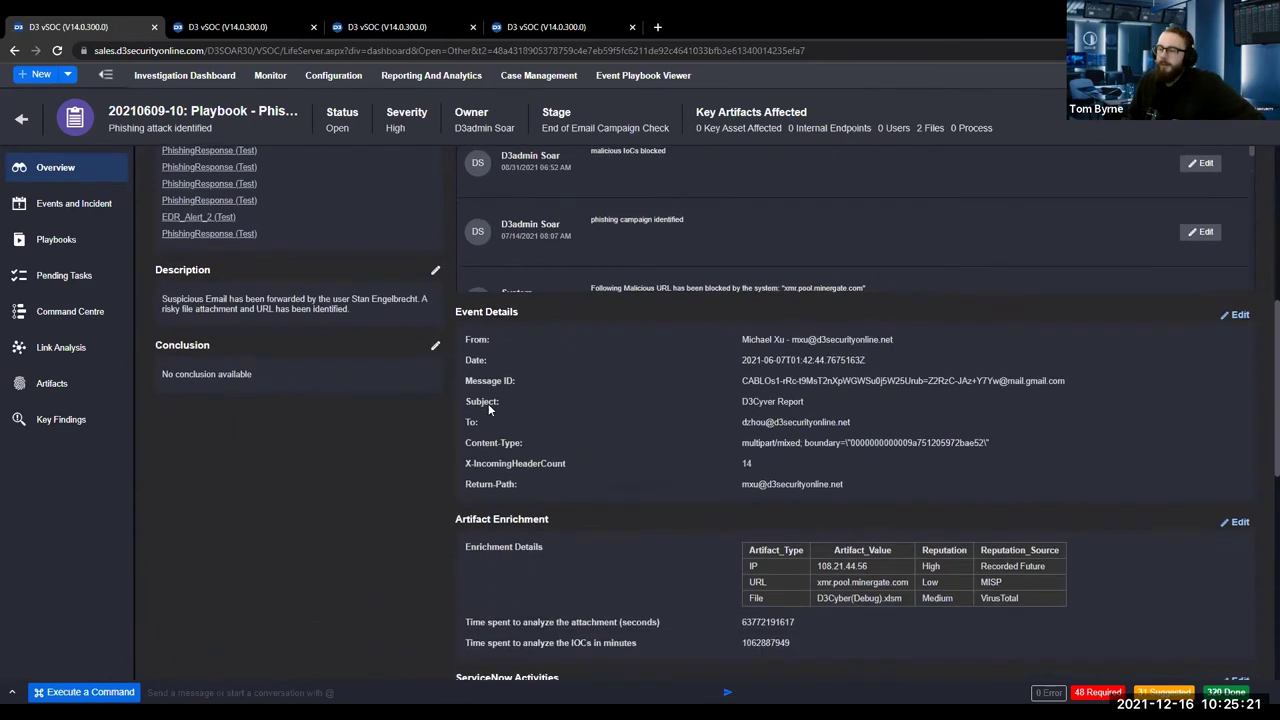
scroll(570, 530, "down", 3)
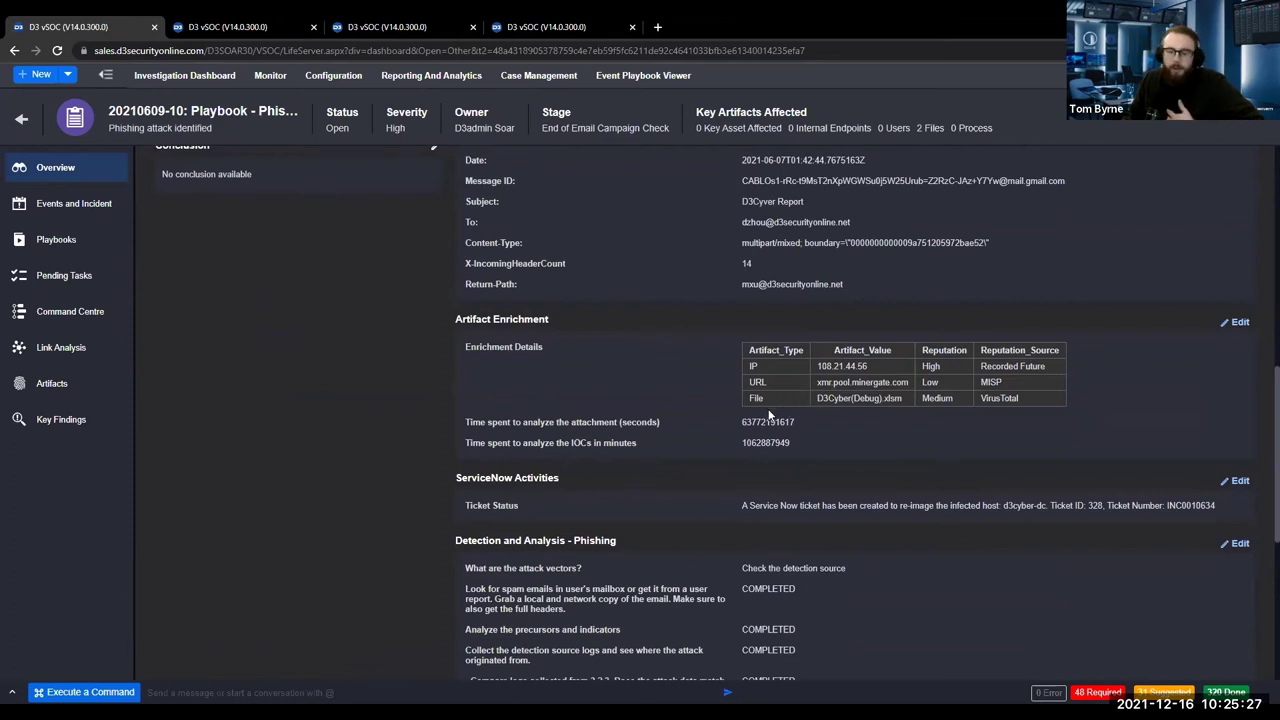
left_click_drag(745, 350, 1017, 397)
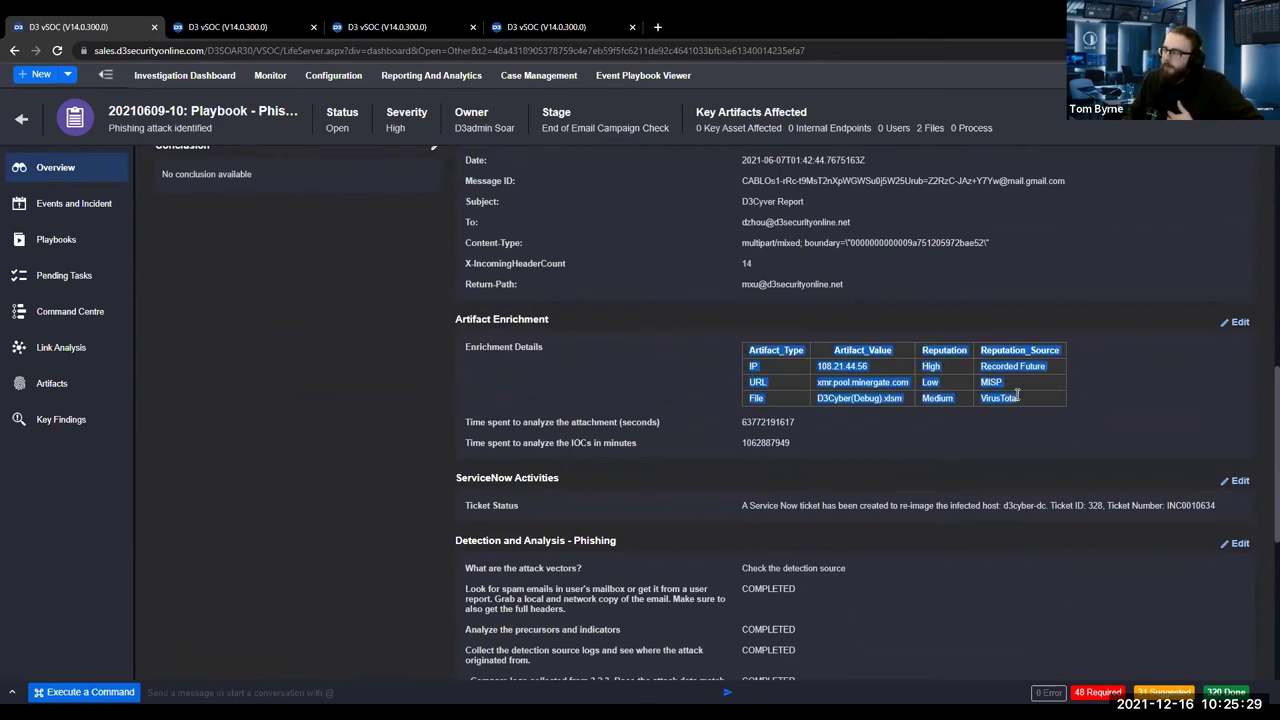
left_click(1017, 397)
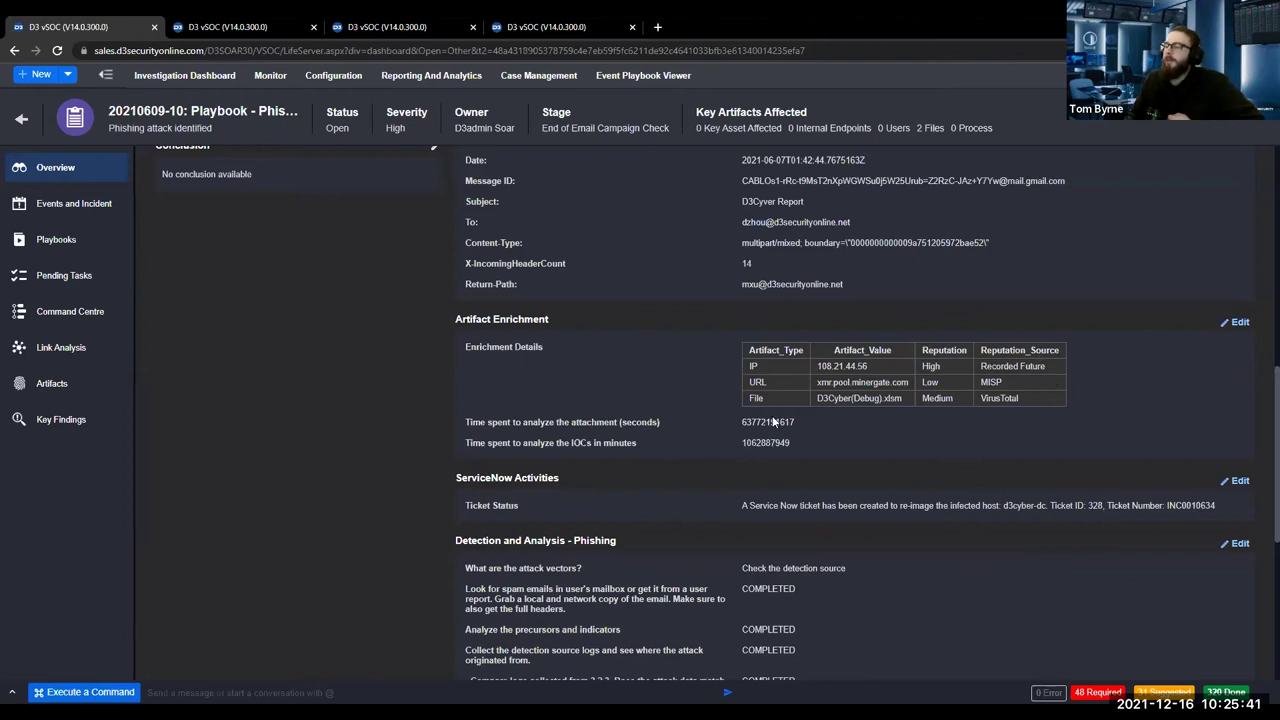
scroll(274, 356, "down", 3)
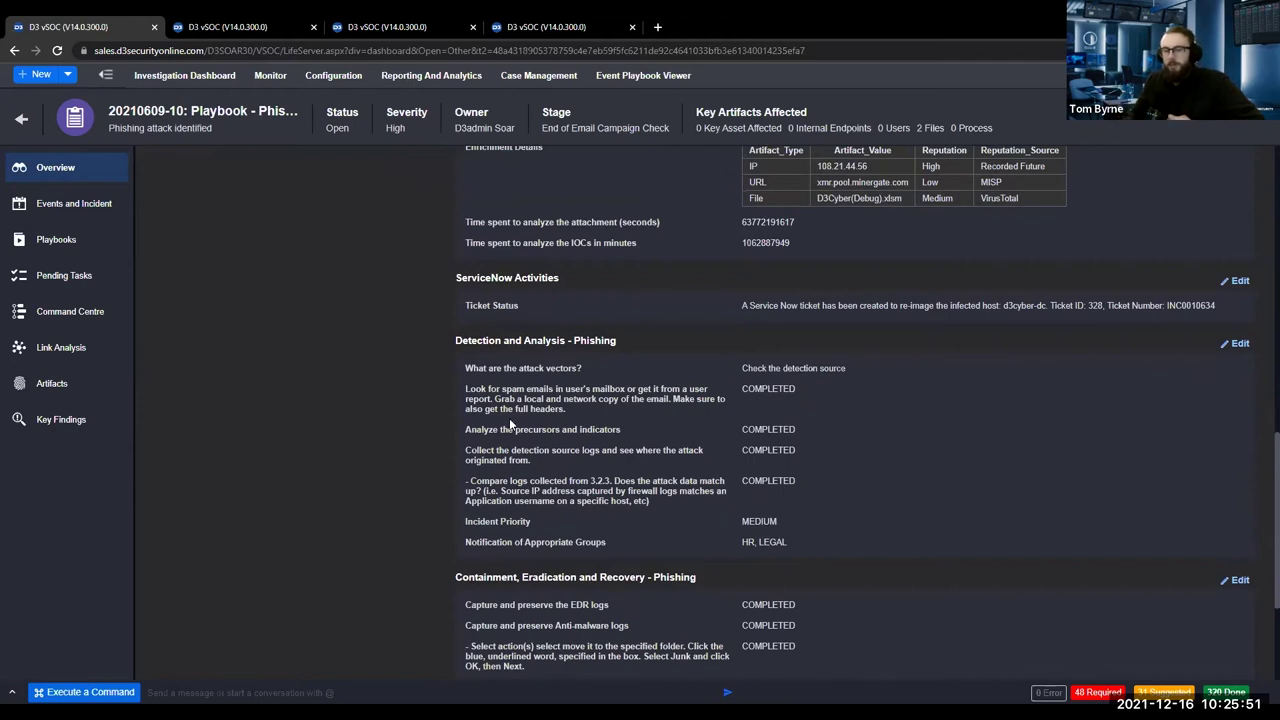
scroll(428, 376, "down", 2)
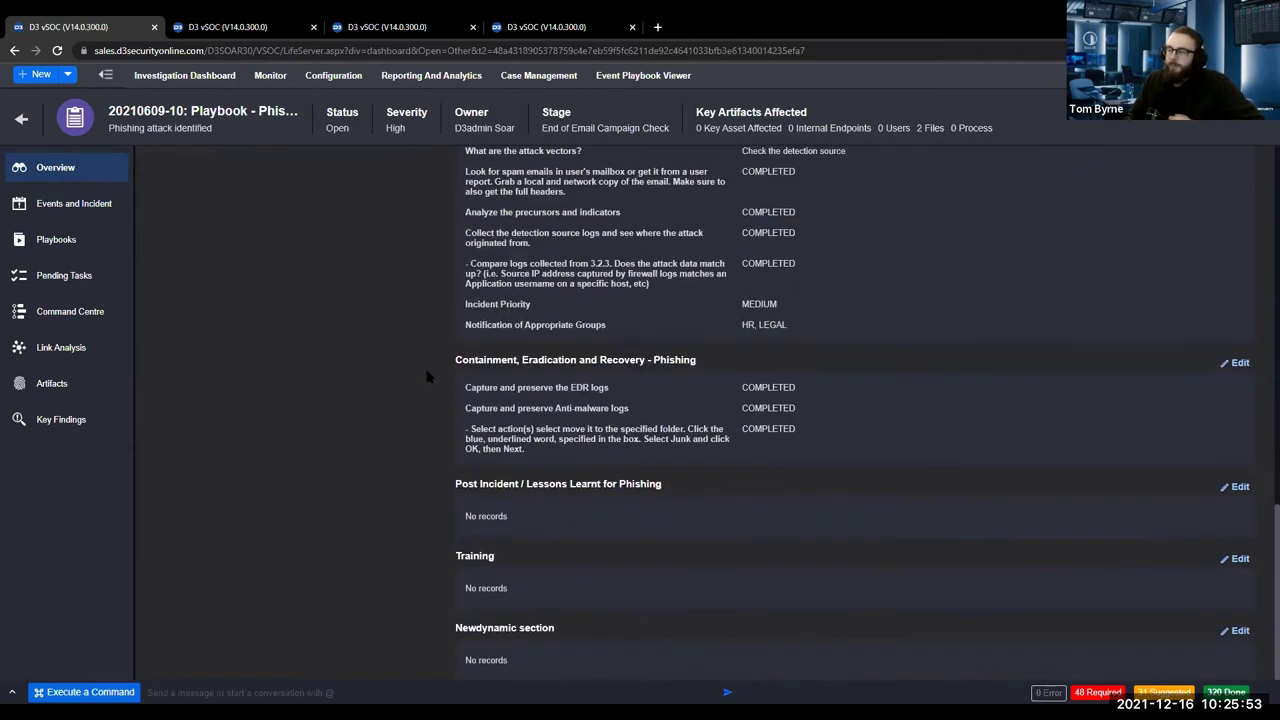
scroll(752, 314, "up", 10)
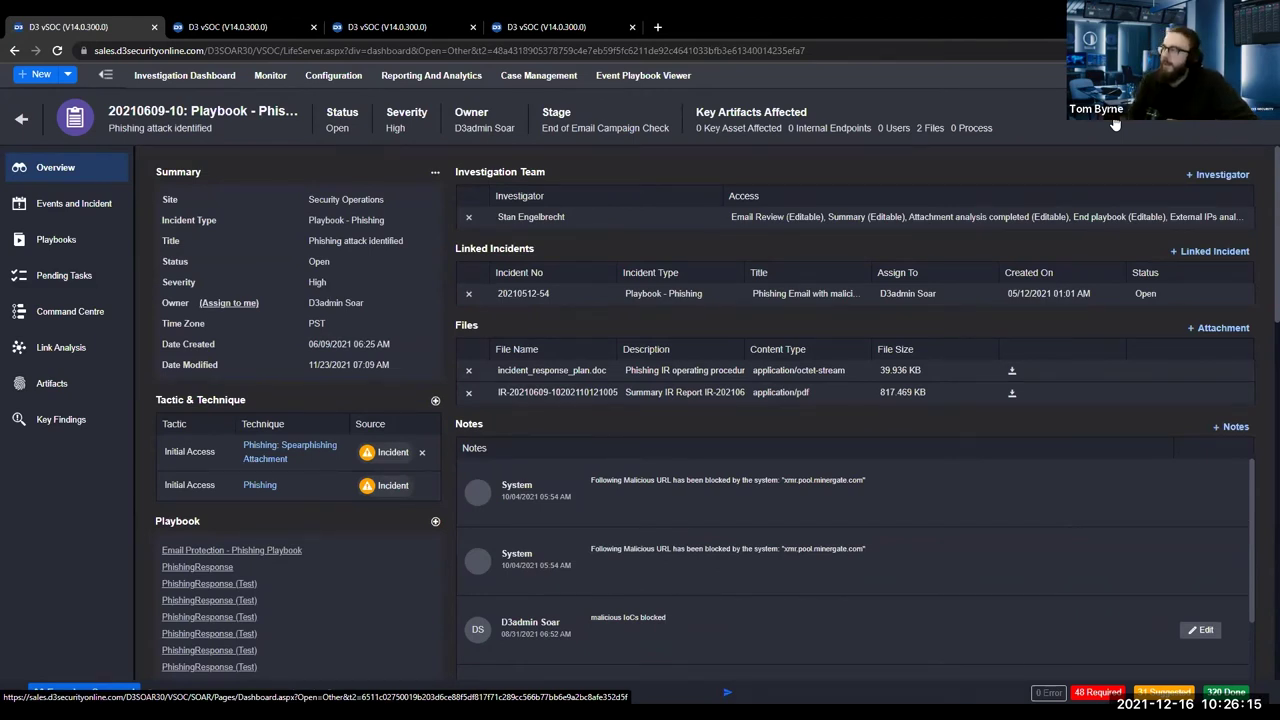
left_click(1115, 125)
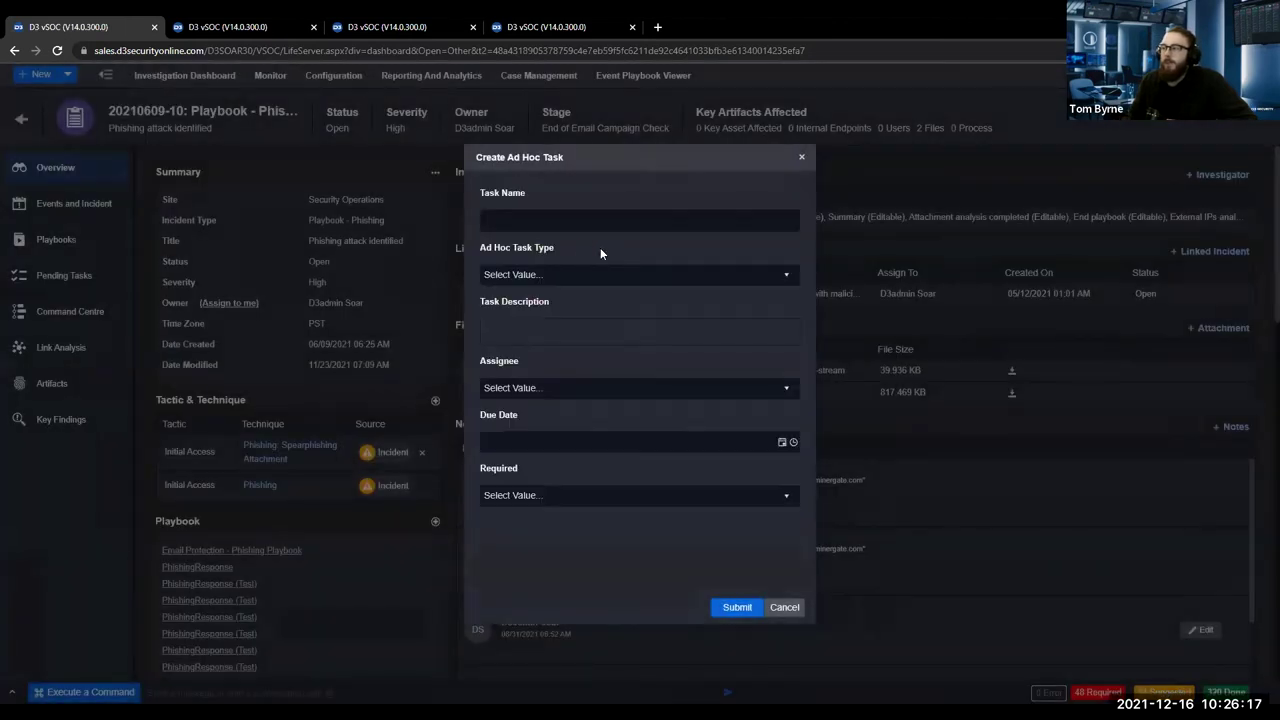
scroll(530, 274, "down", 1)
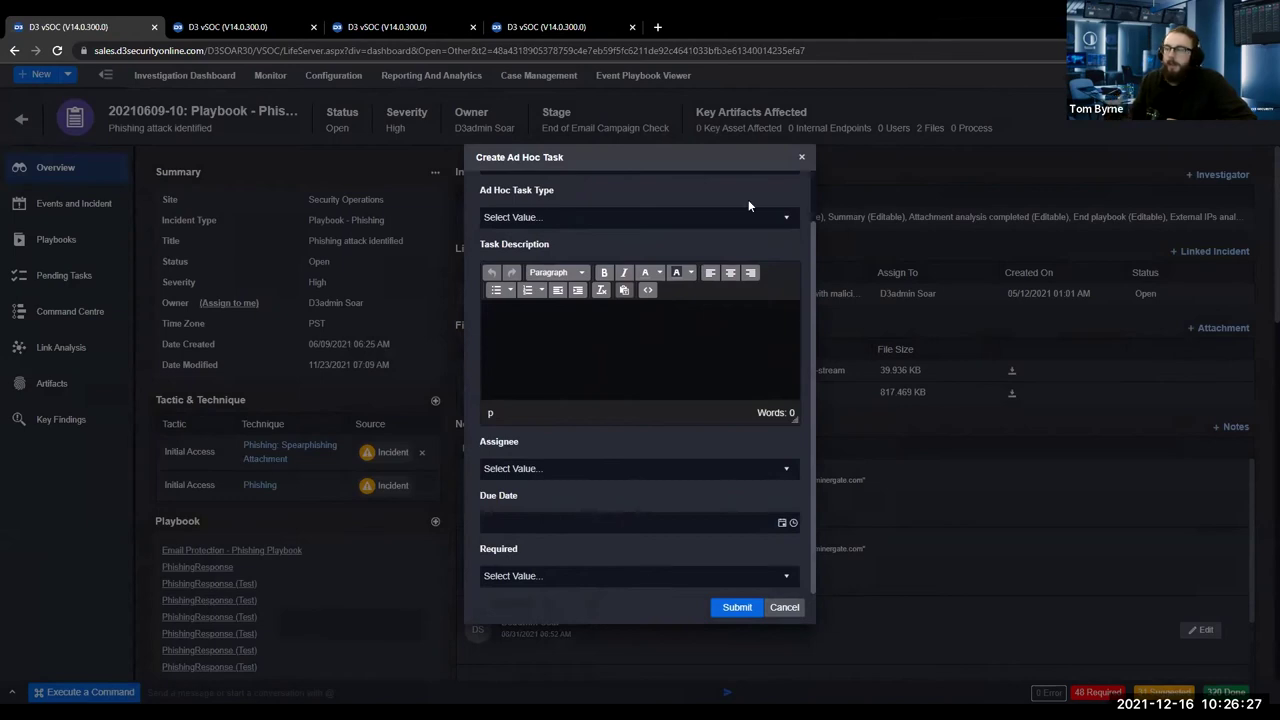
left_click(801, 157)
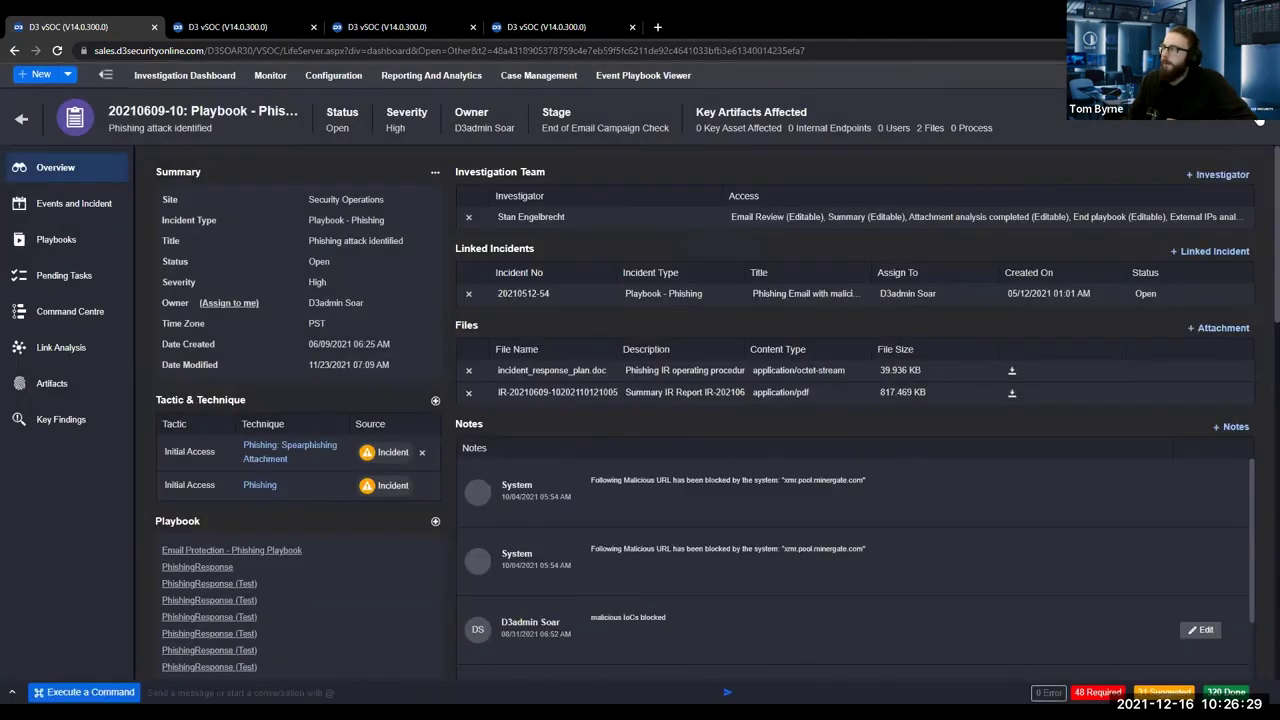
left_click(1259, 122)
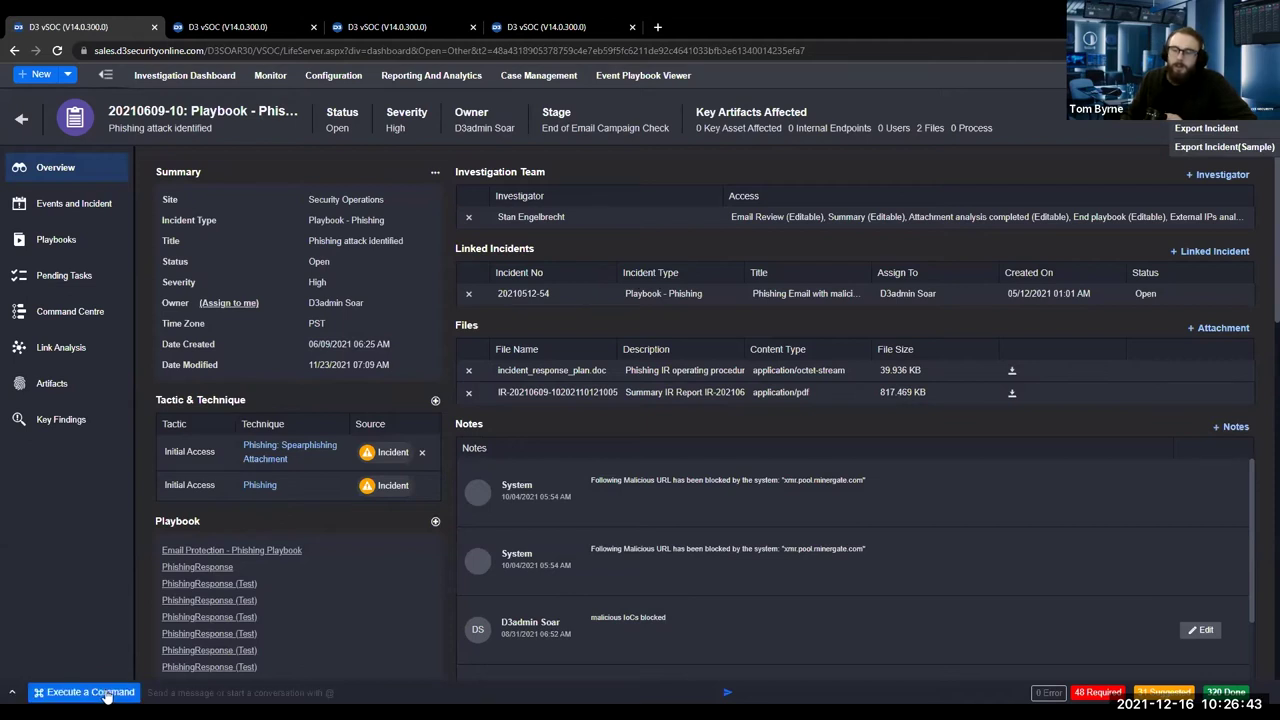
left_click(90, 692)
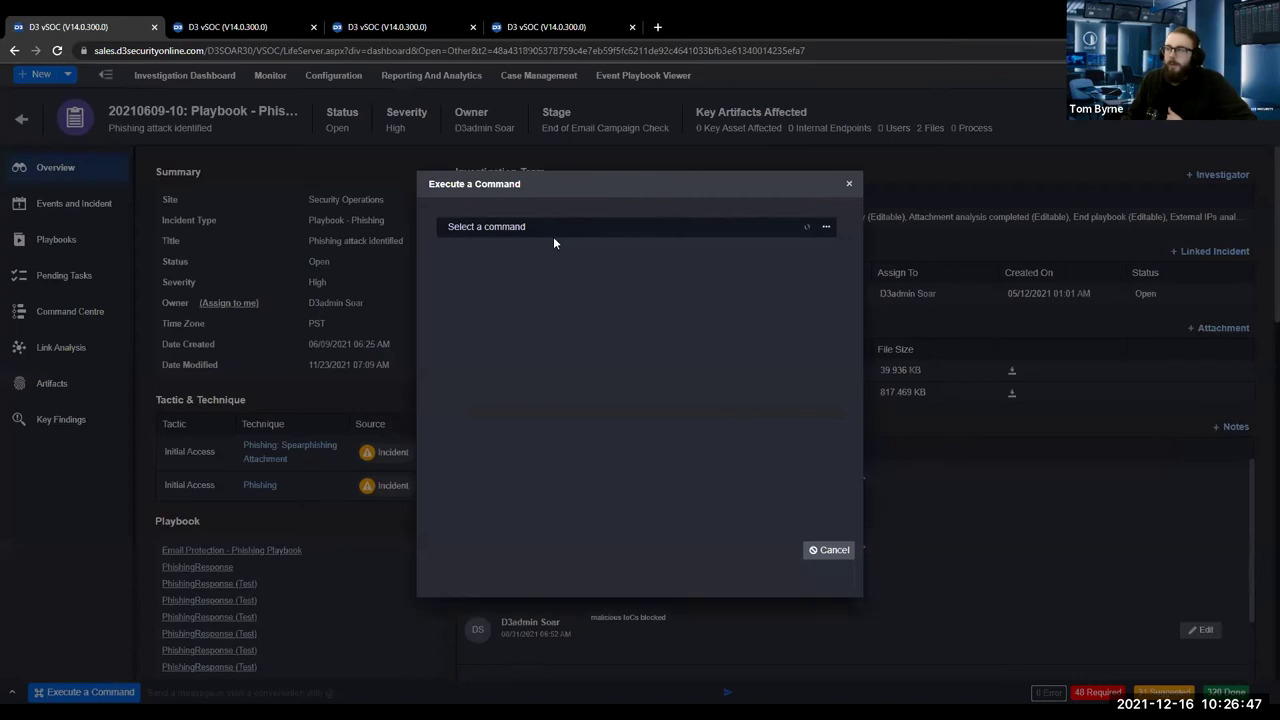
left_click(553, 236)
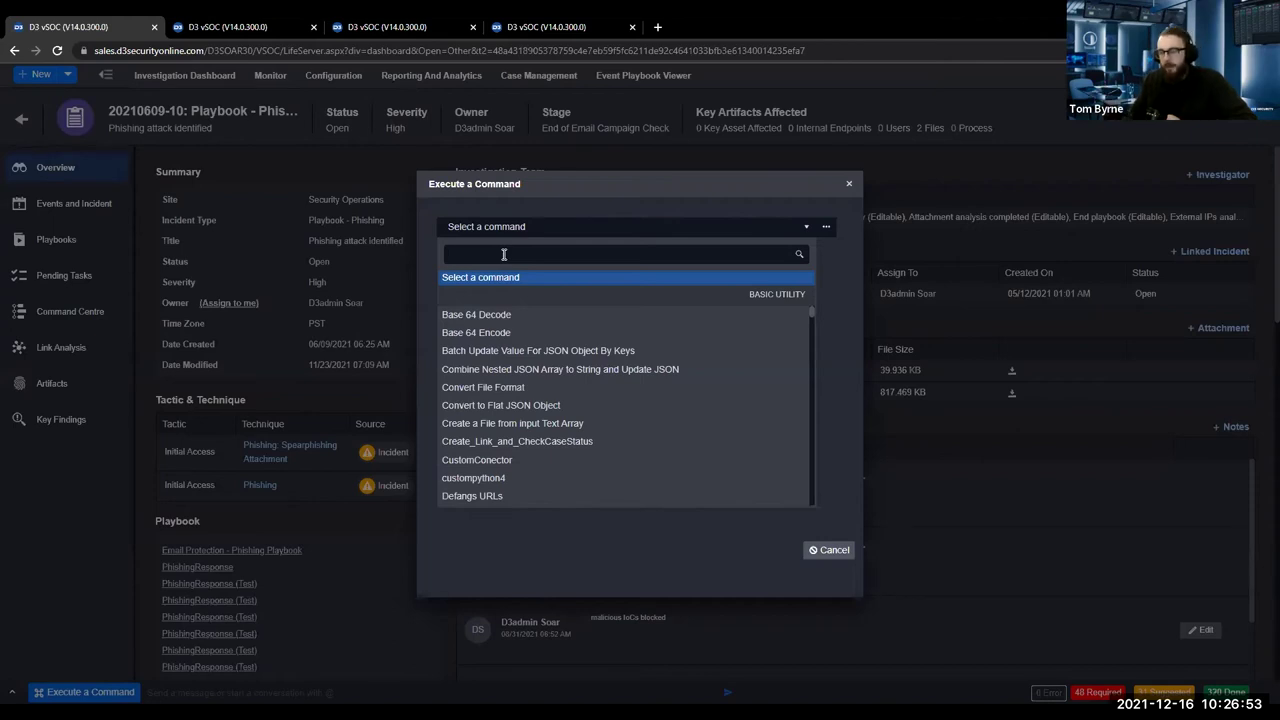
type("splunk")
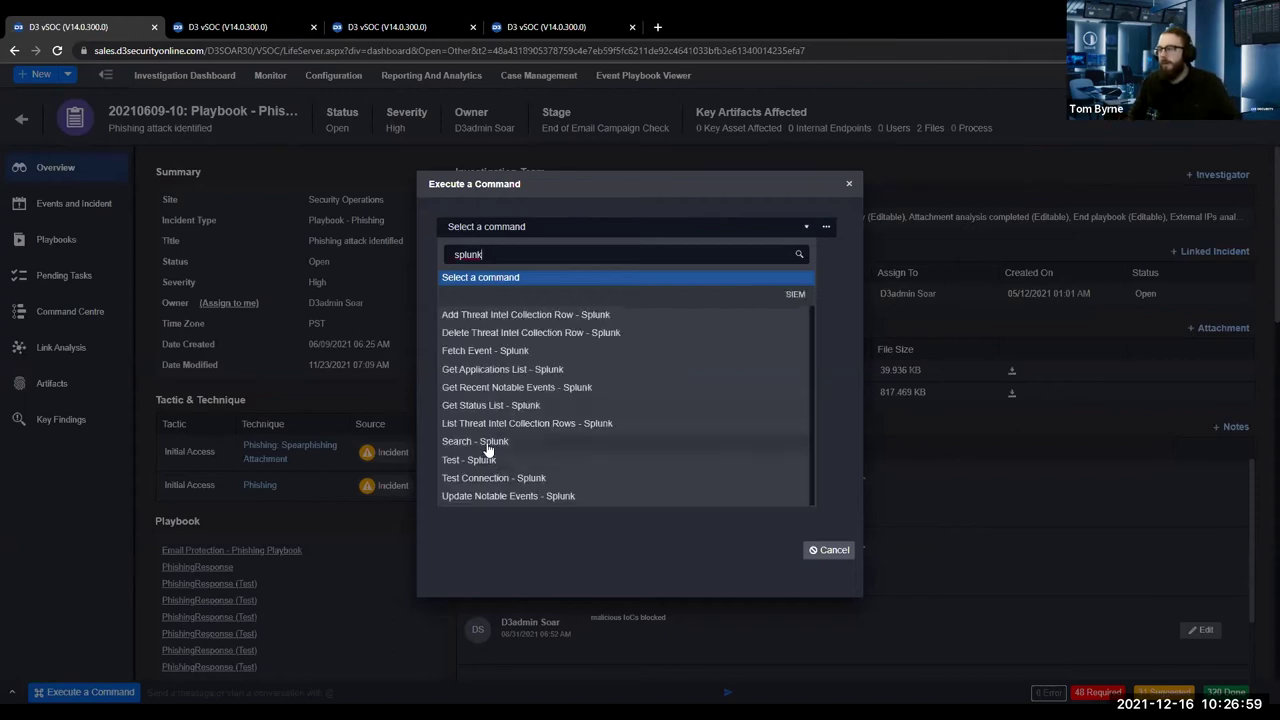
left_click(486, 443)
left_click(495, 292)
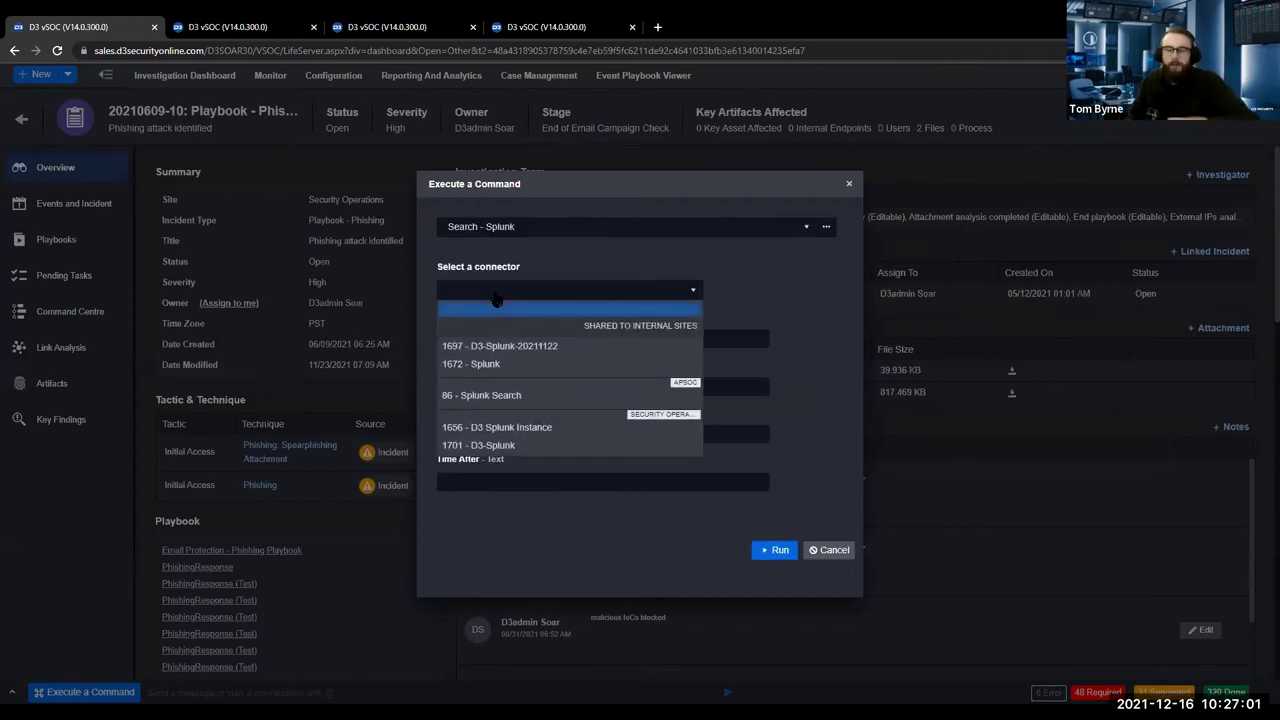
left_click(501, 364)
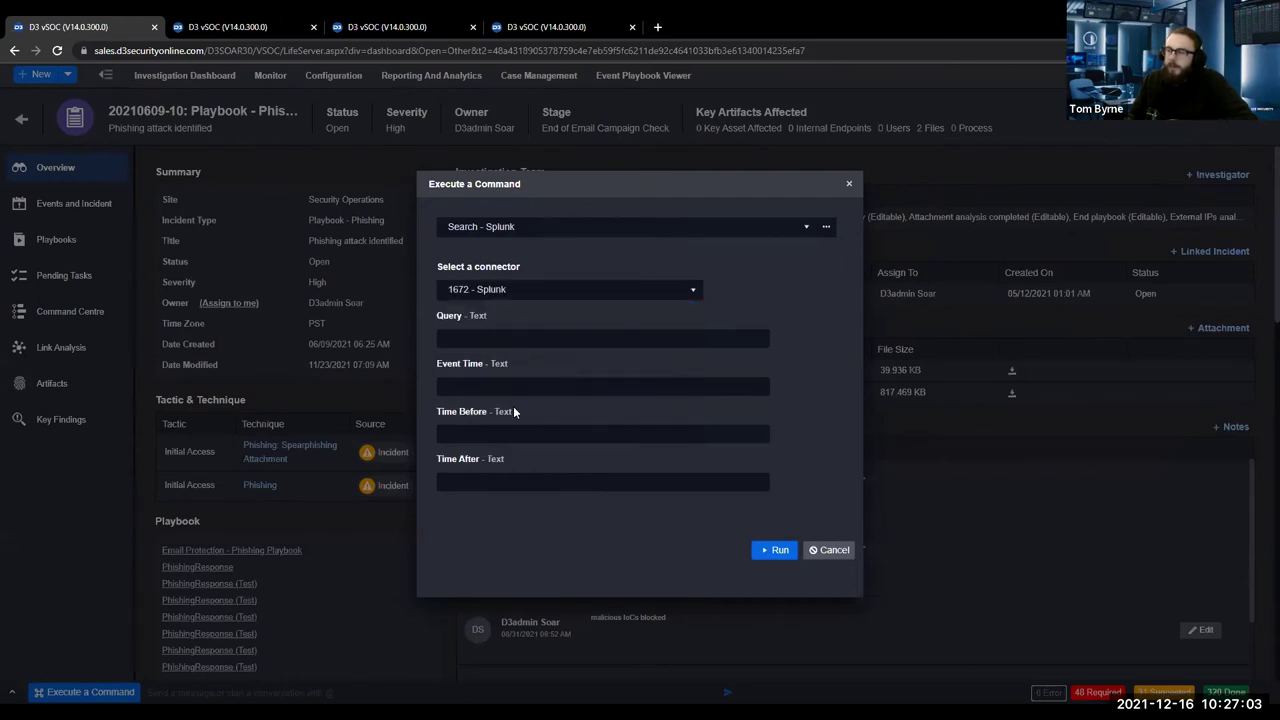
left_click(818, 553)
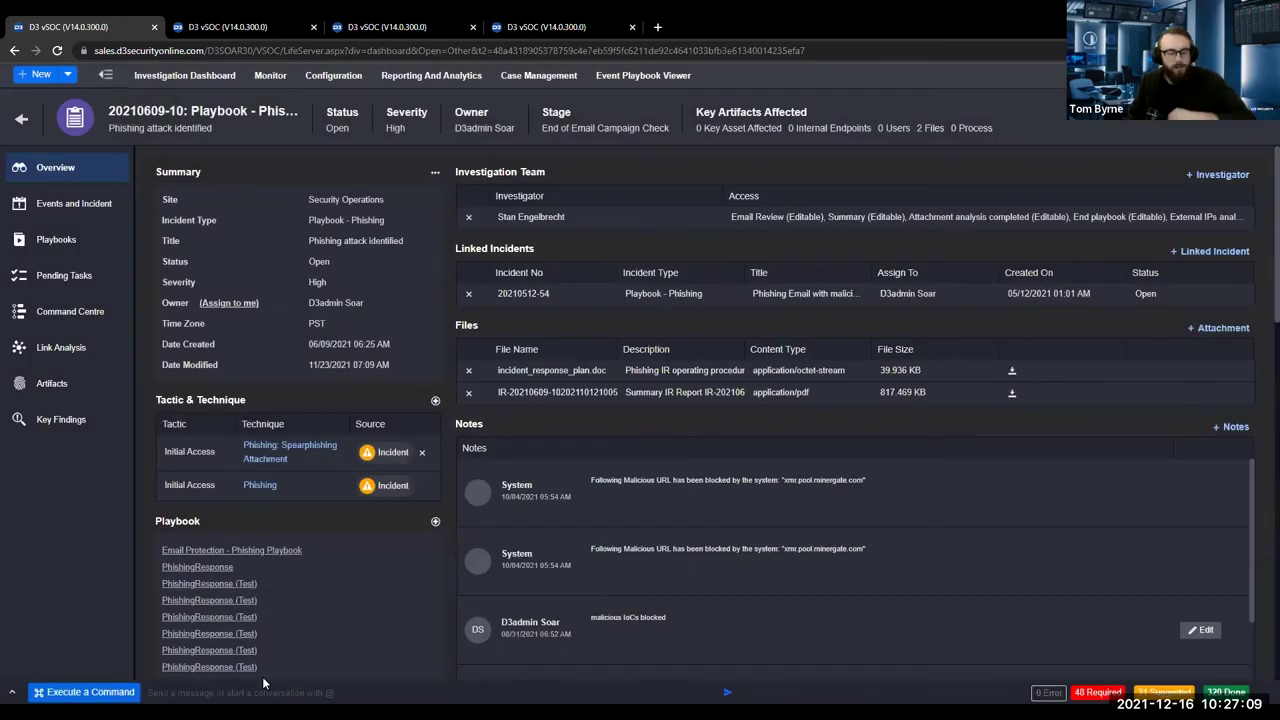
Message the mentioned investigator 'hello I need help withthis one', then check replies and the playbook list.
type("@stan")
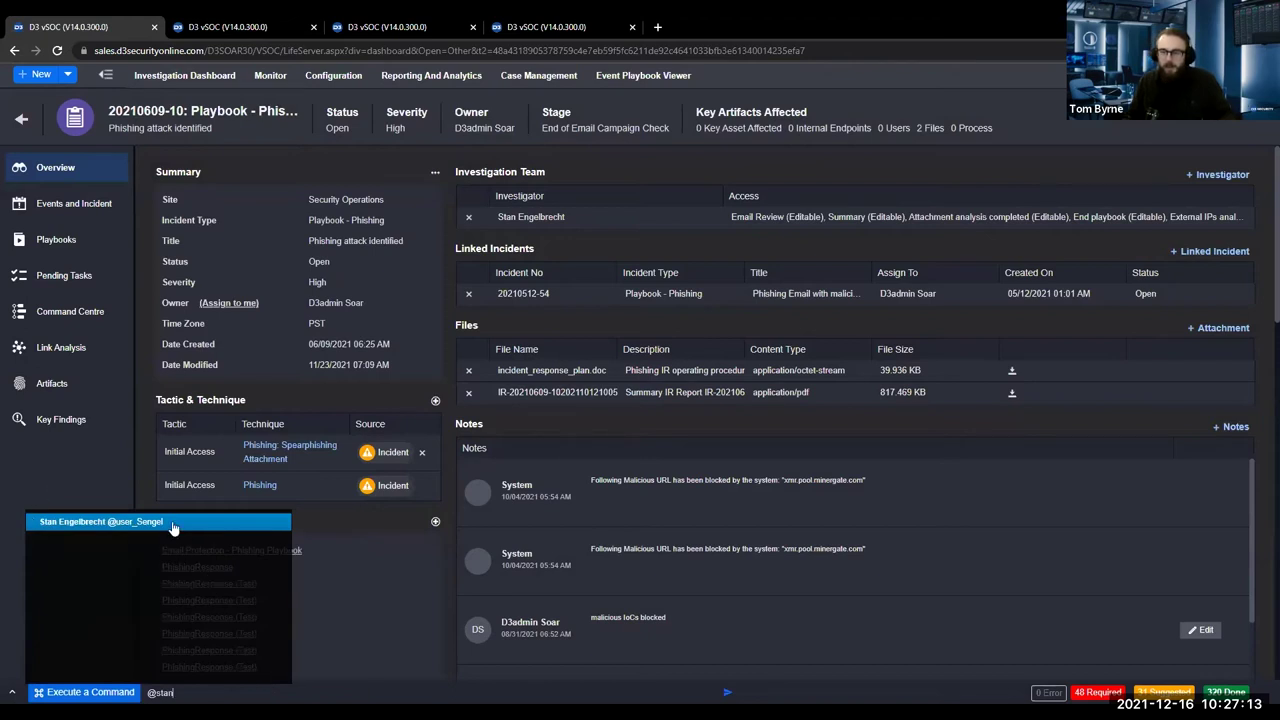
left_click(172, 521)
type("hello I")
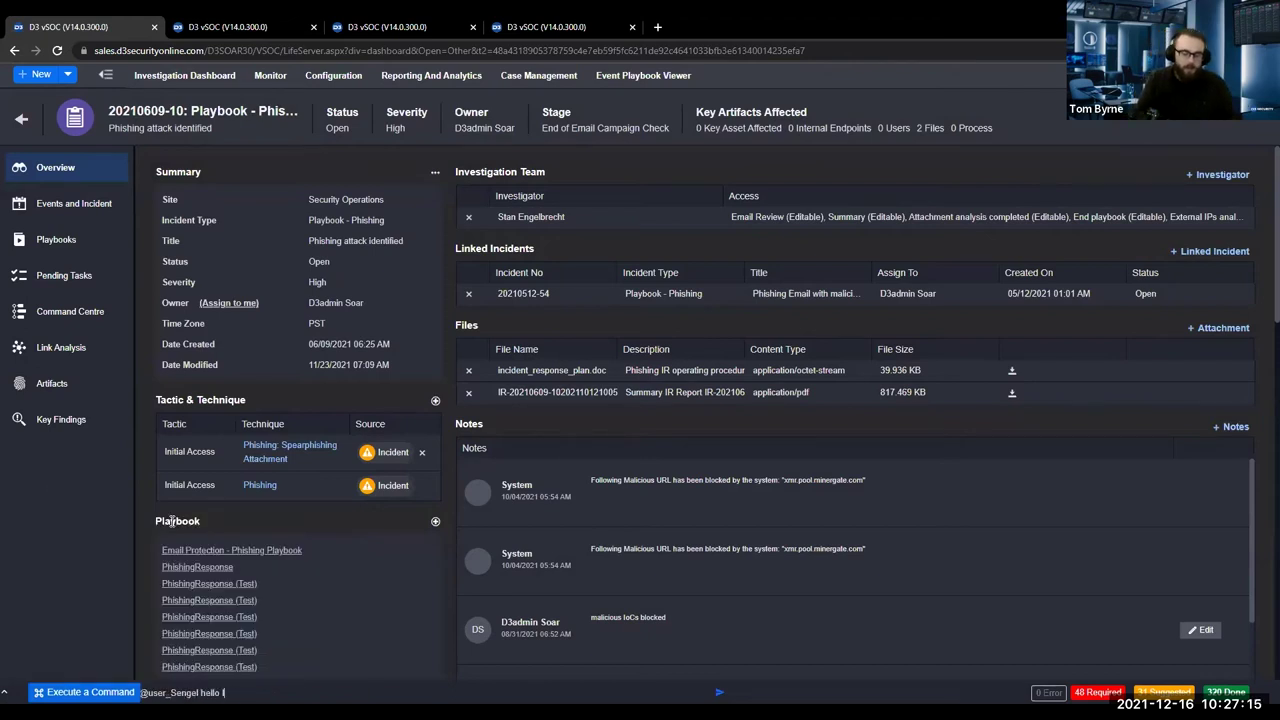
type(" need help with")
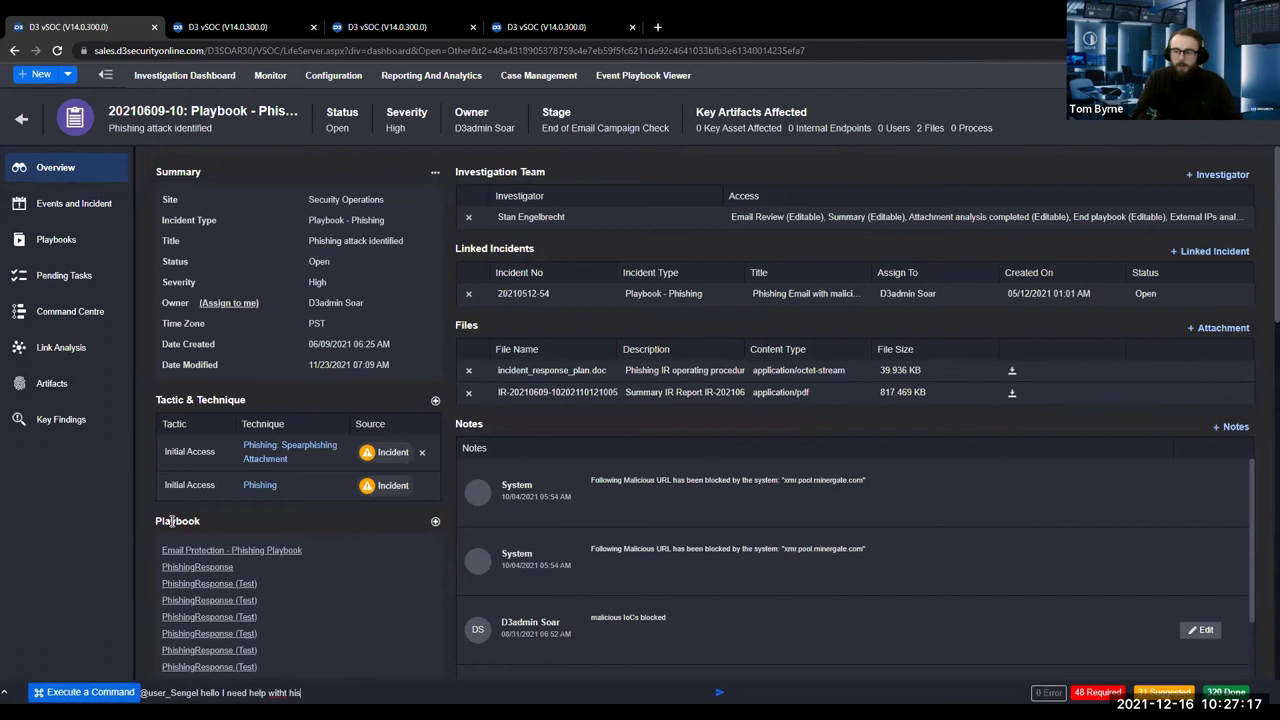
type("this one")
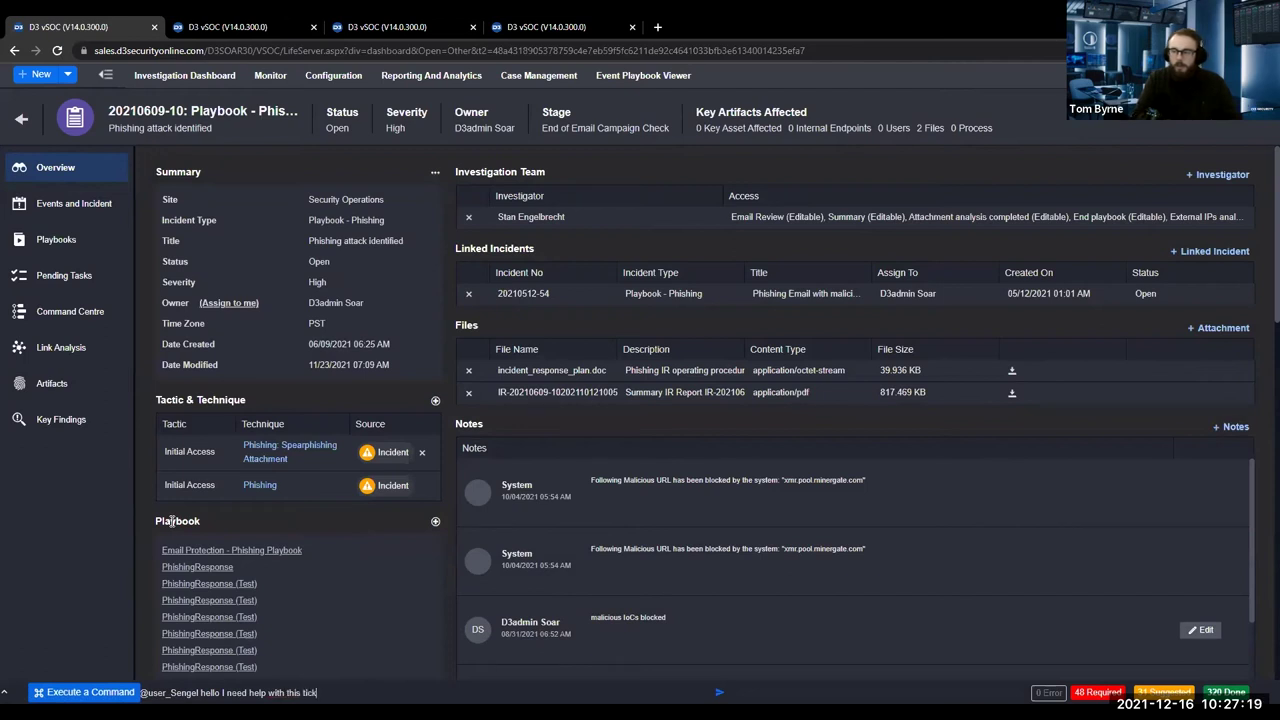
key("Return")
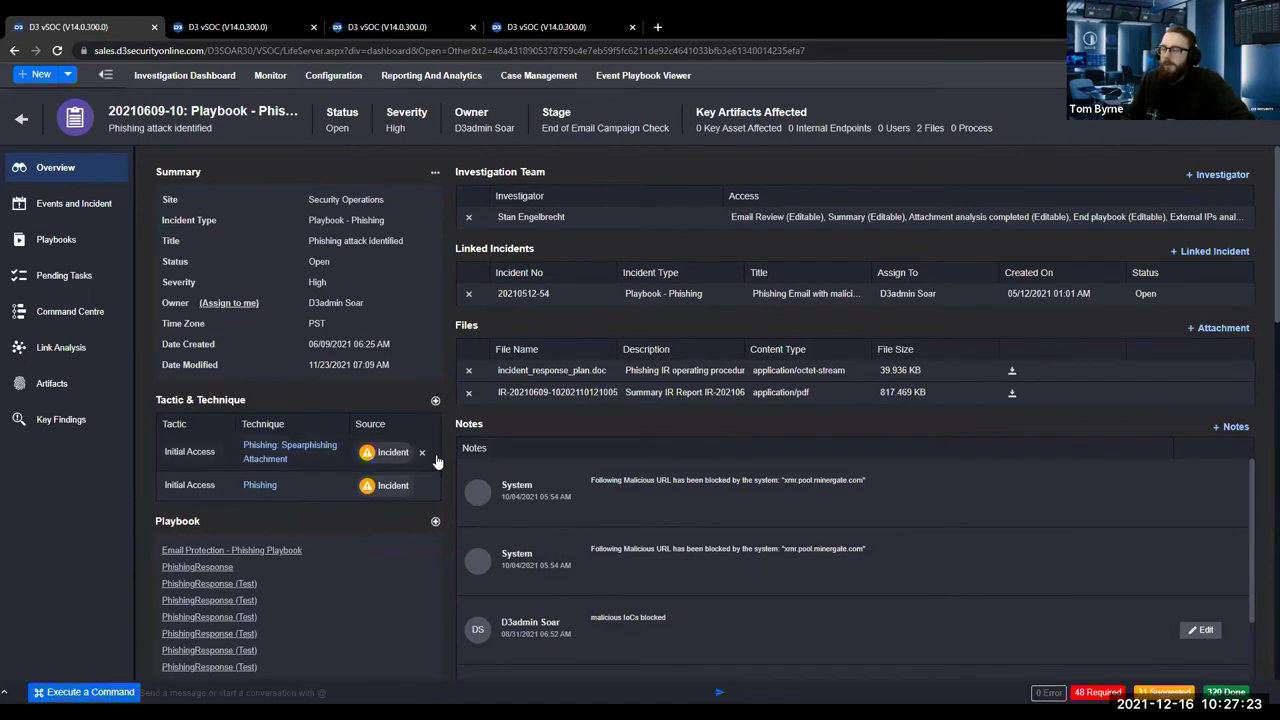
left_click(312, 174)
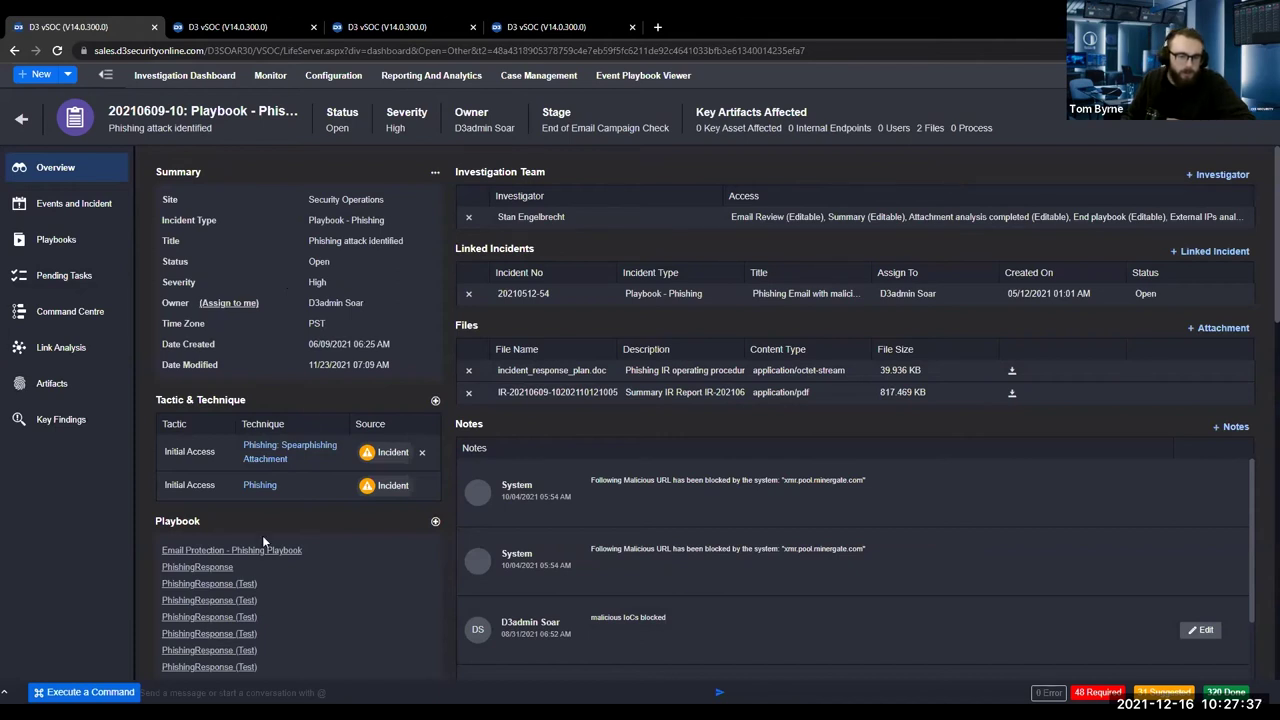
left_click(67, 236)
Open the incident's PhishingResponse playbook, then the Configuration area in the second browser tab.
left_click(82, 466)
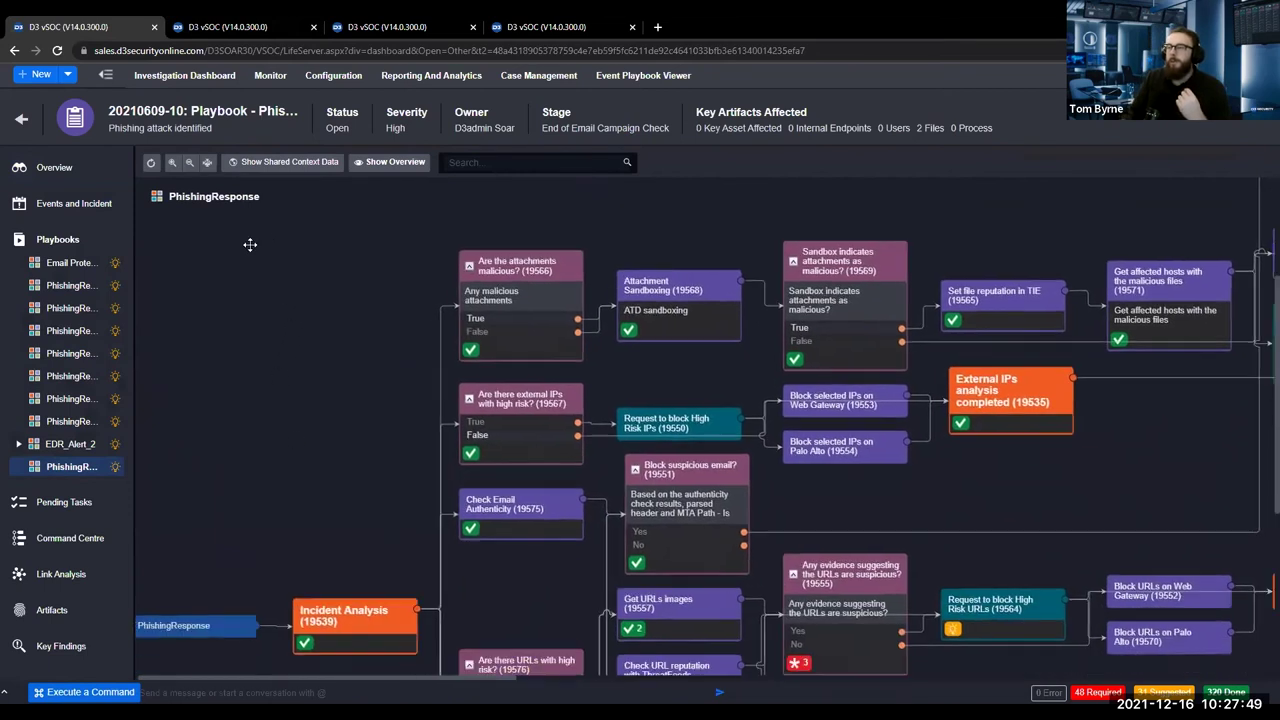
left_click(230, 27)
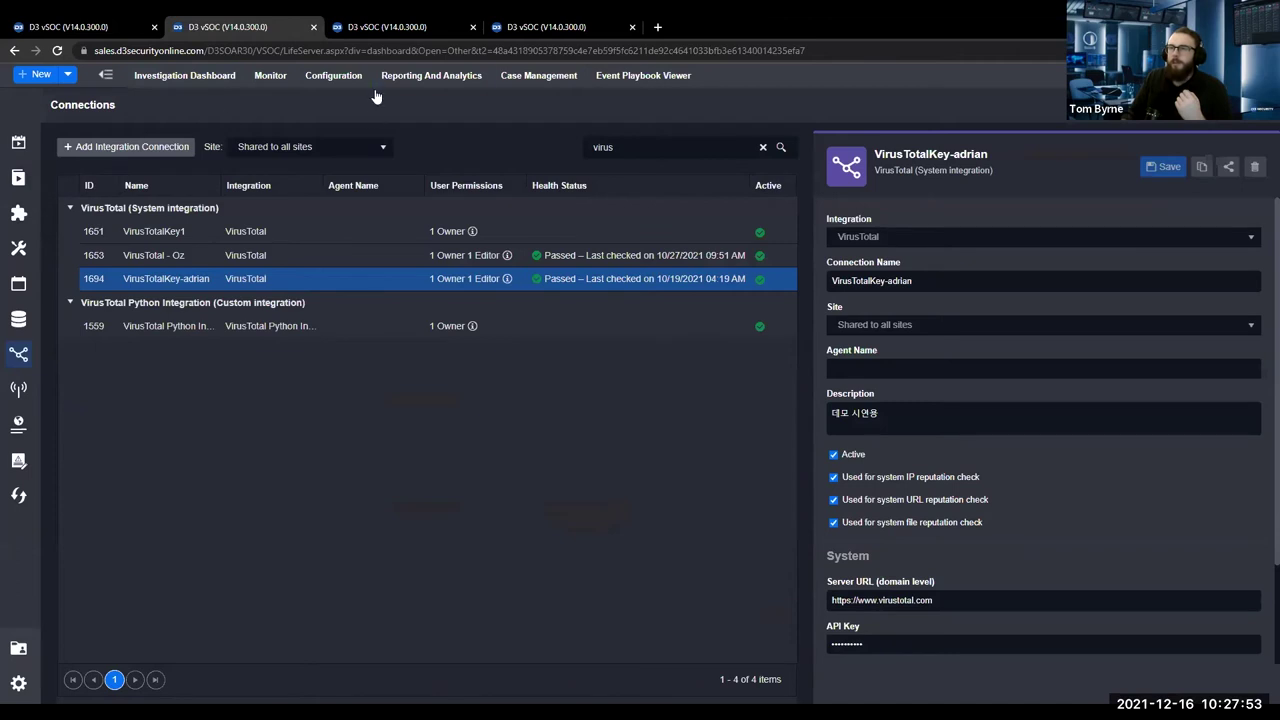
left_click(343, 76)
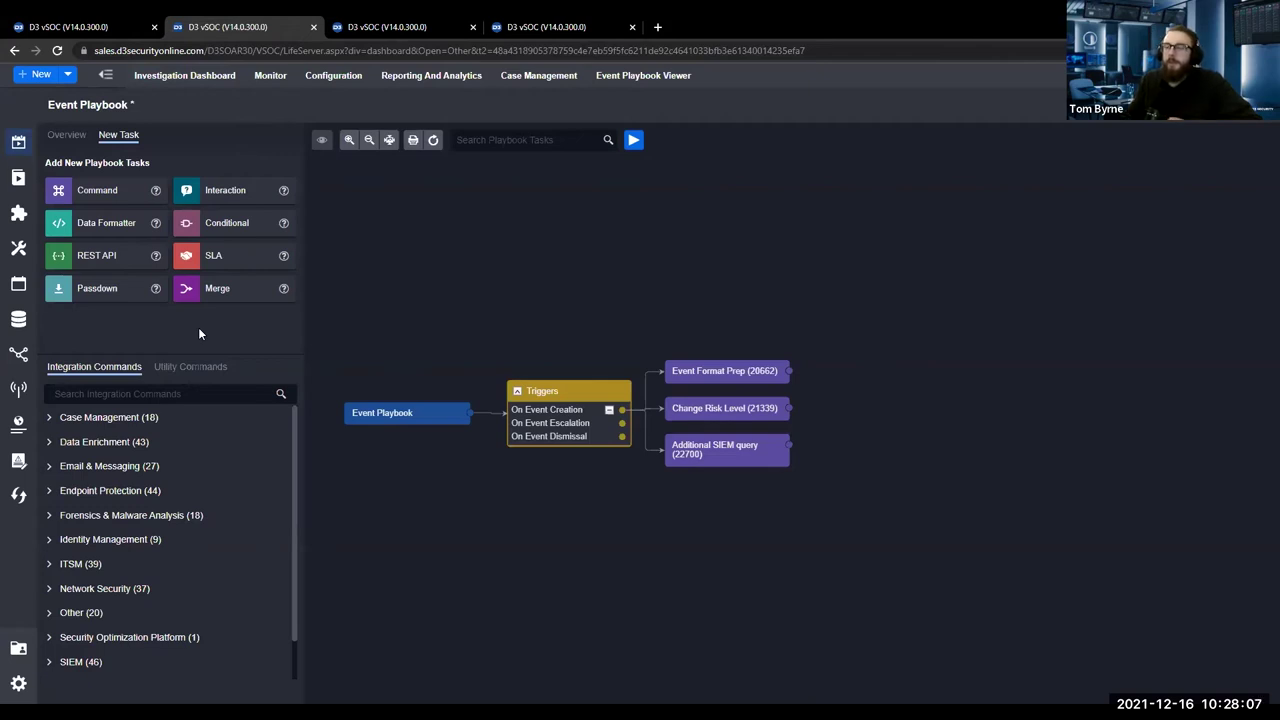
Find the draft PhishingResponse playbook, close its minimap and pan, then view the incident's executed run.
left_click(18, 177)
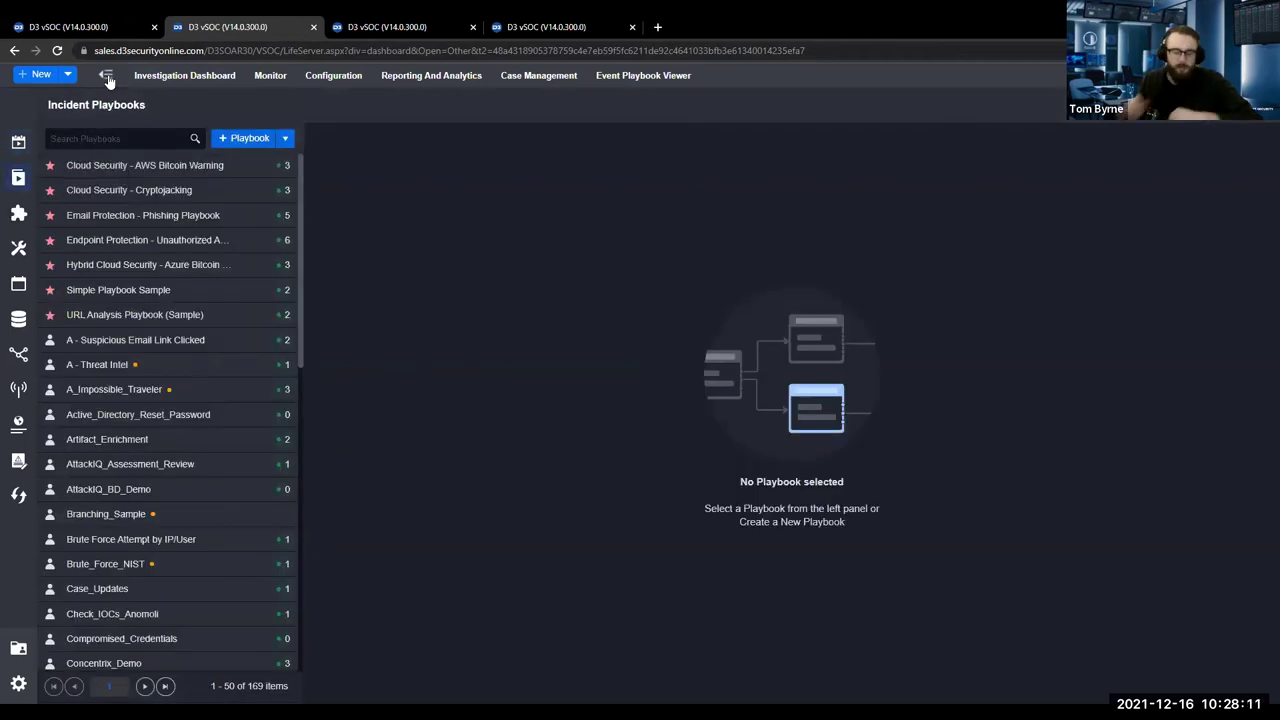
type("Phishing")
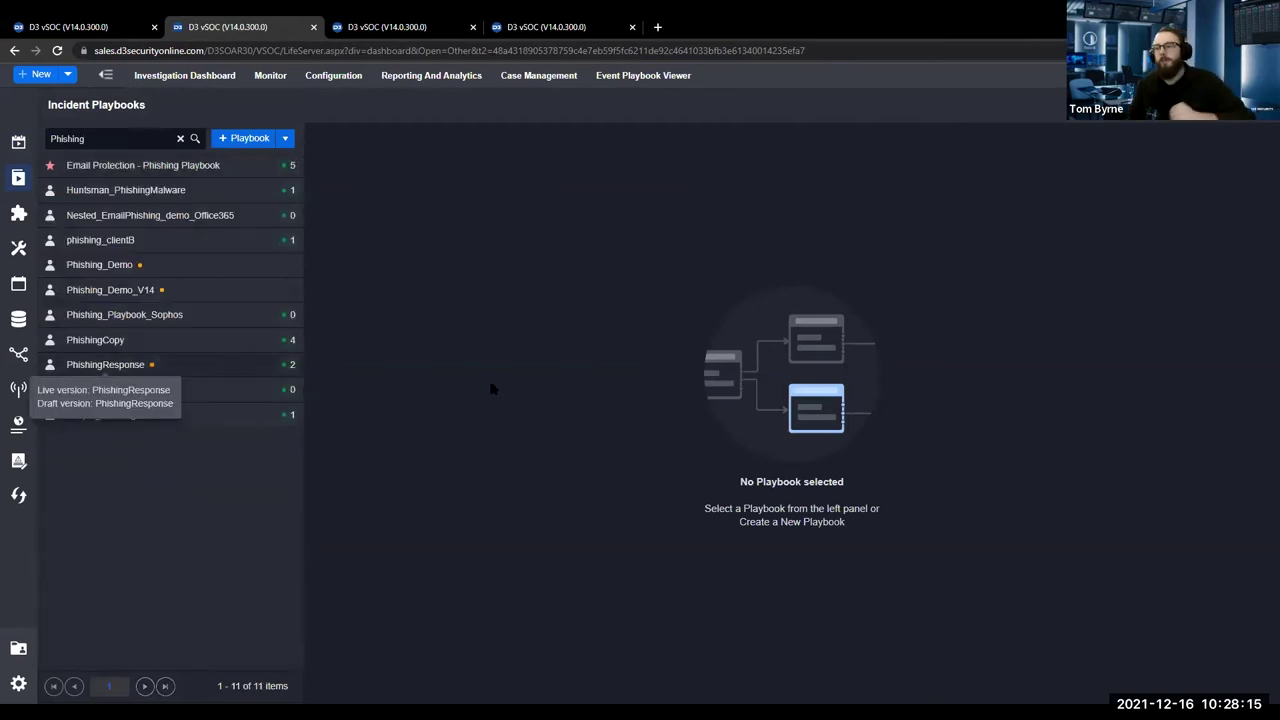
left_click(258, 368)
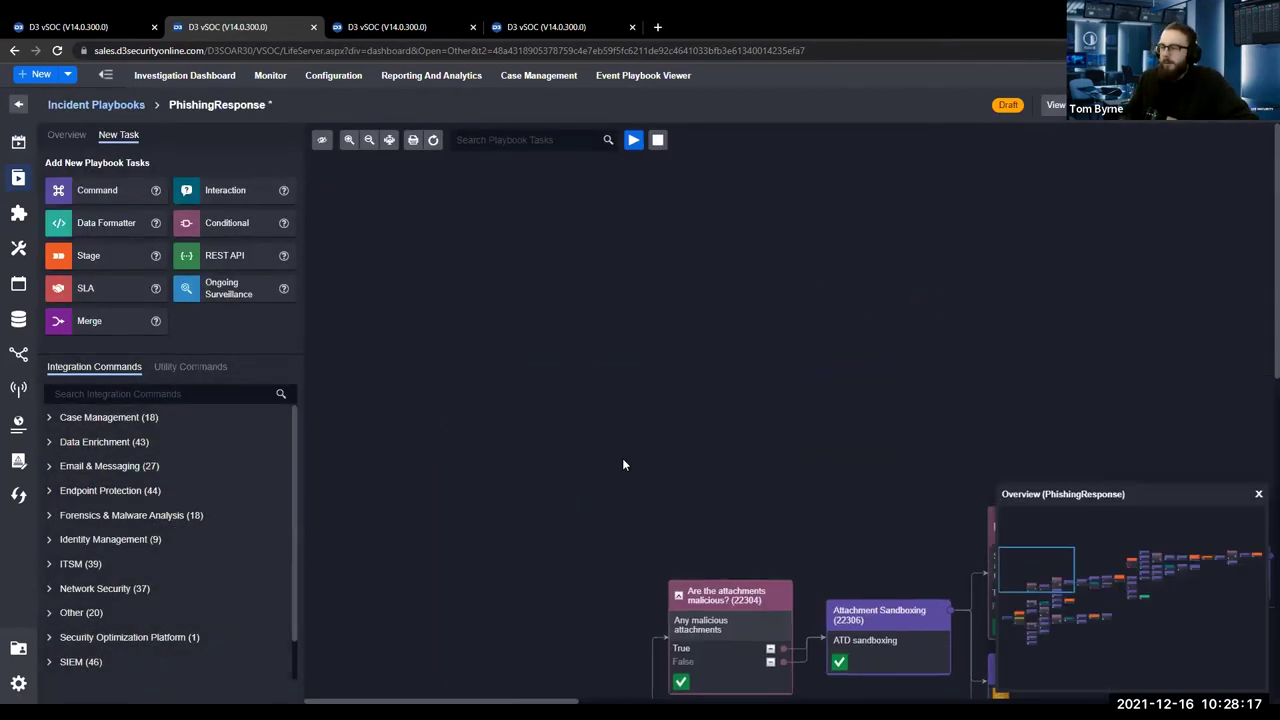
left_click_drag(622, 458, 397, 253)
left_click(1258, 494)
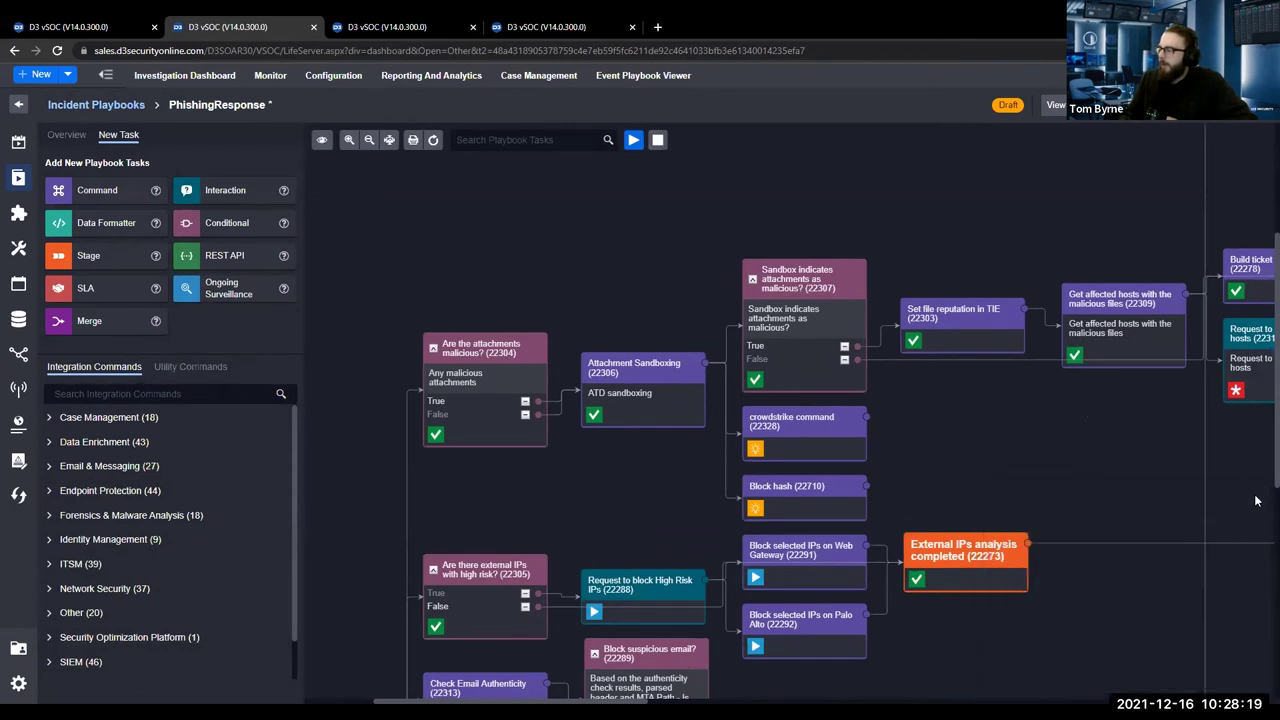
left_click_drag(541, 306, 511, 230)
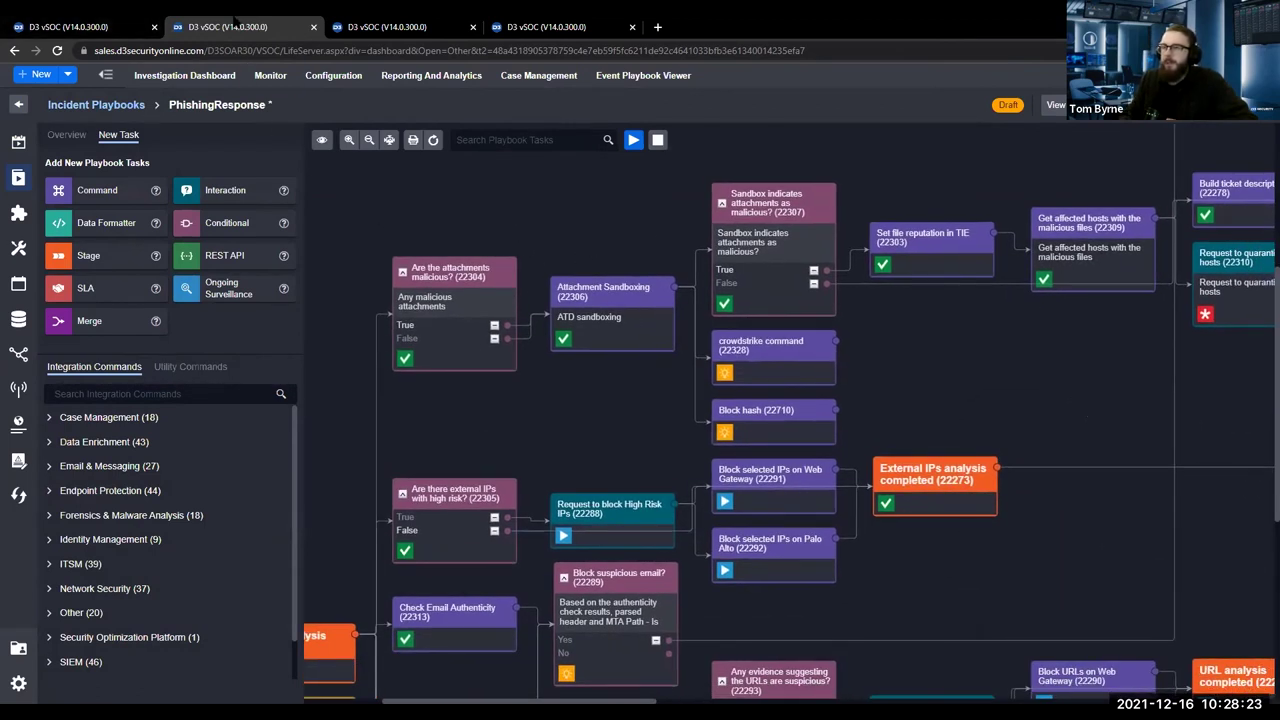
left_click(138, 20)
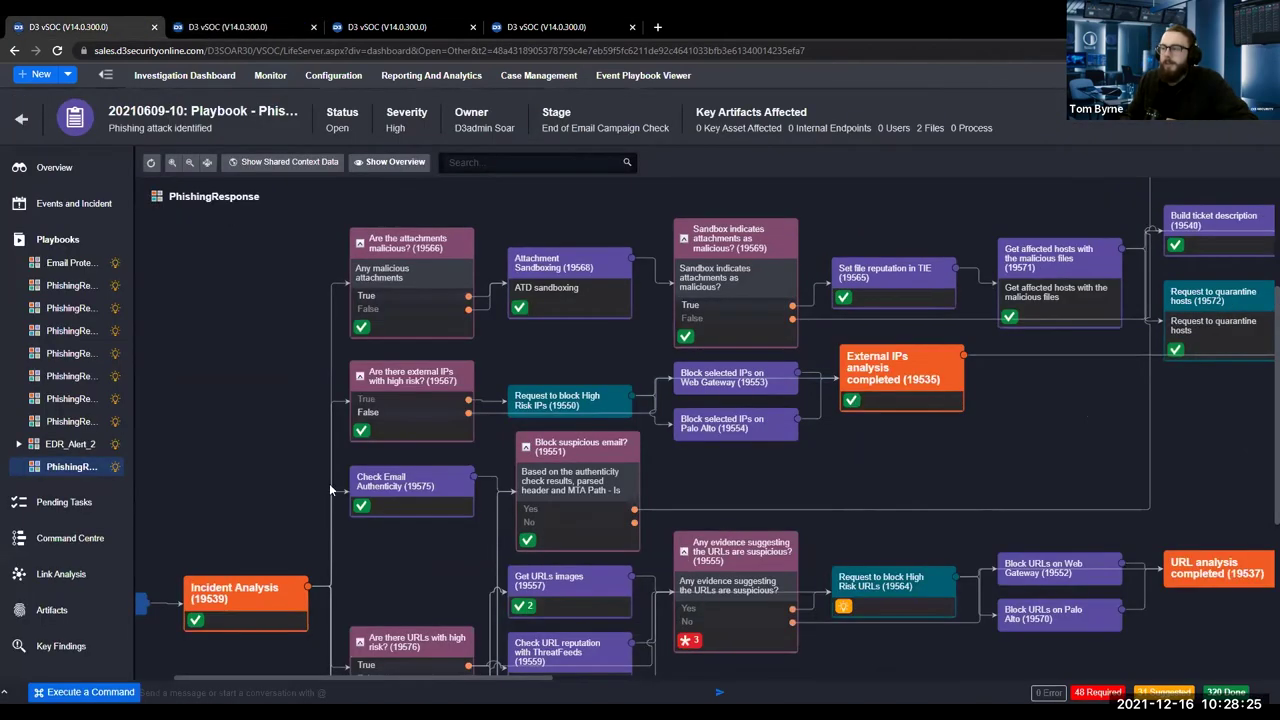
left_click_drag(269, 506, 186, 499)
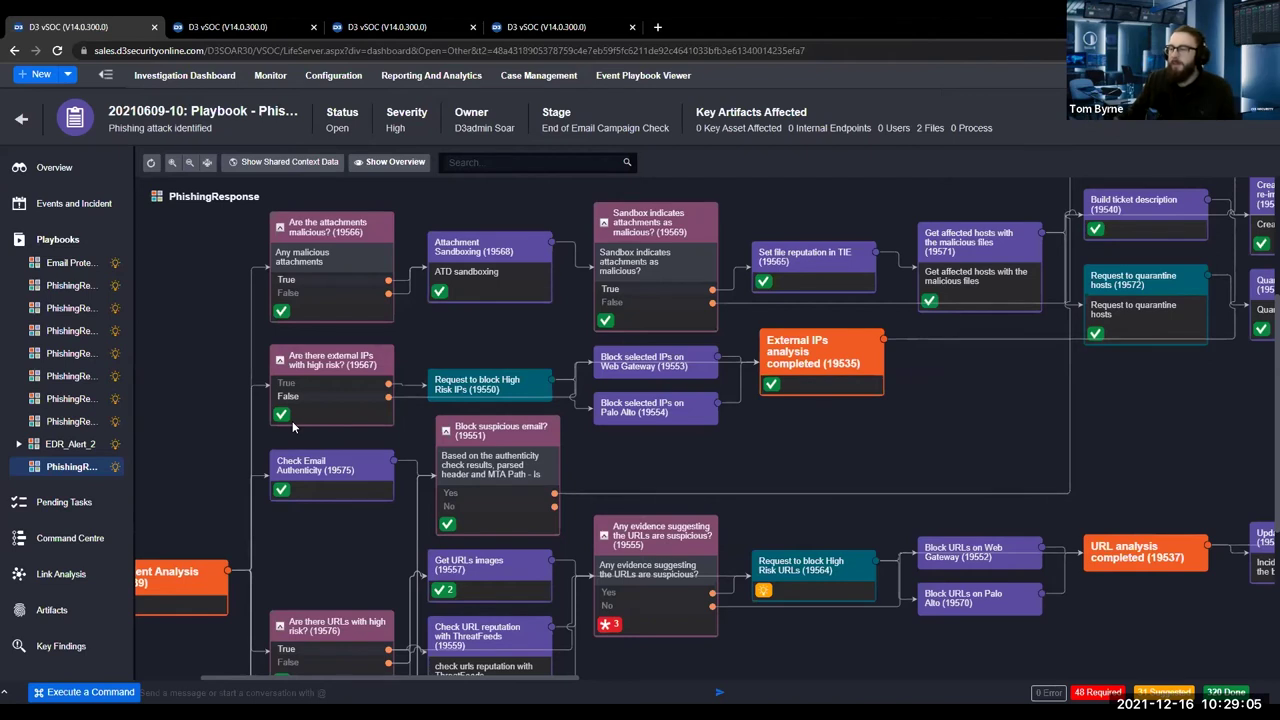
left_click_drag(324, 546, 410, 547)
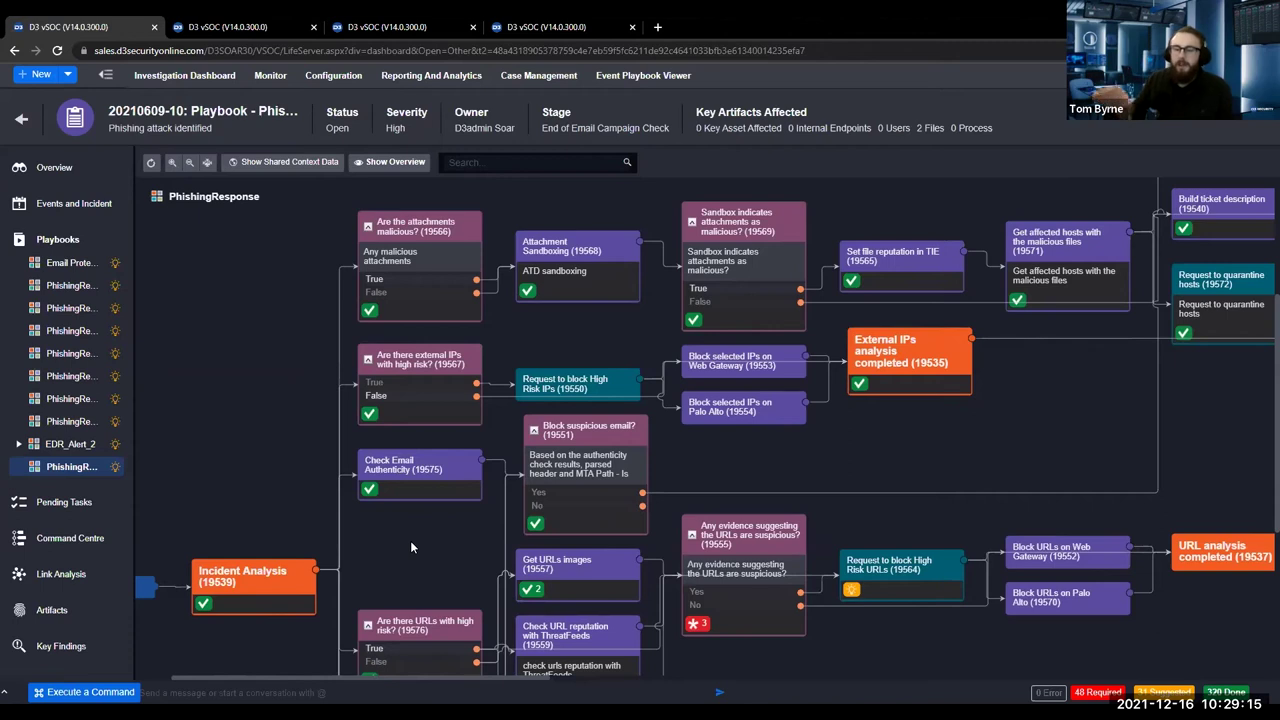
left_click_drag(434, 486, 544, 452)
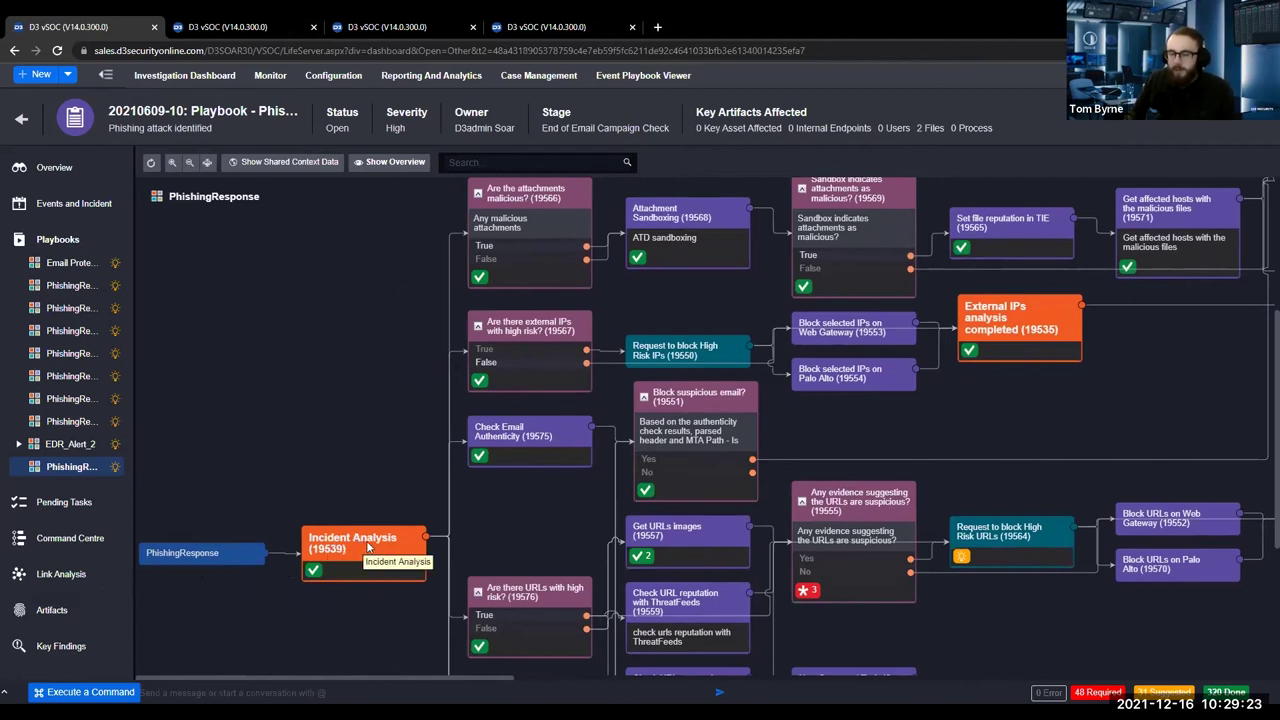
left_click(240, 27)
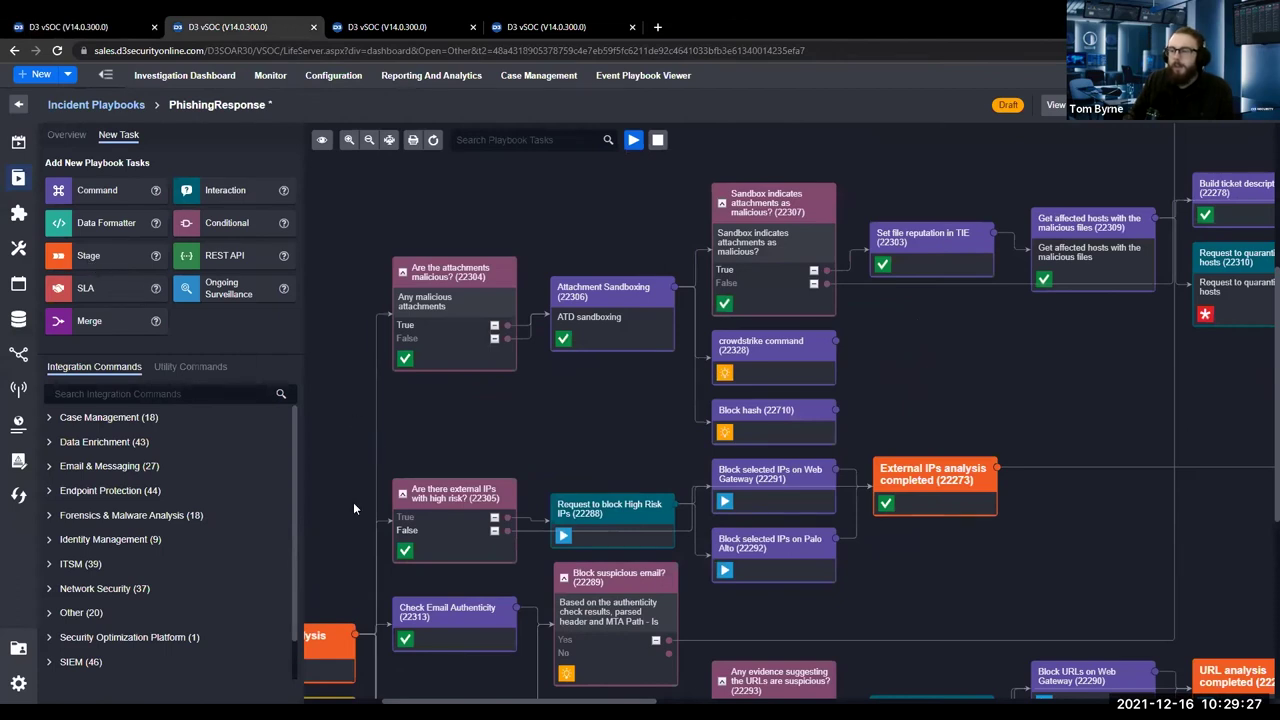
left_click_drag(353, 502, 443, 357)
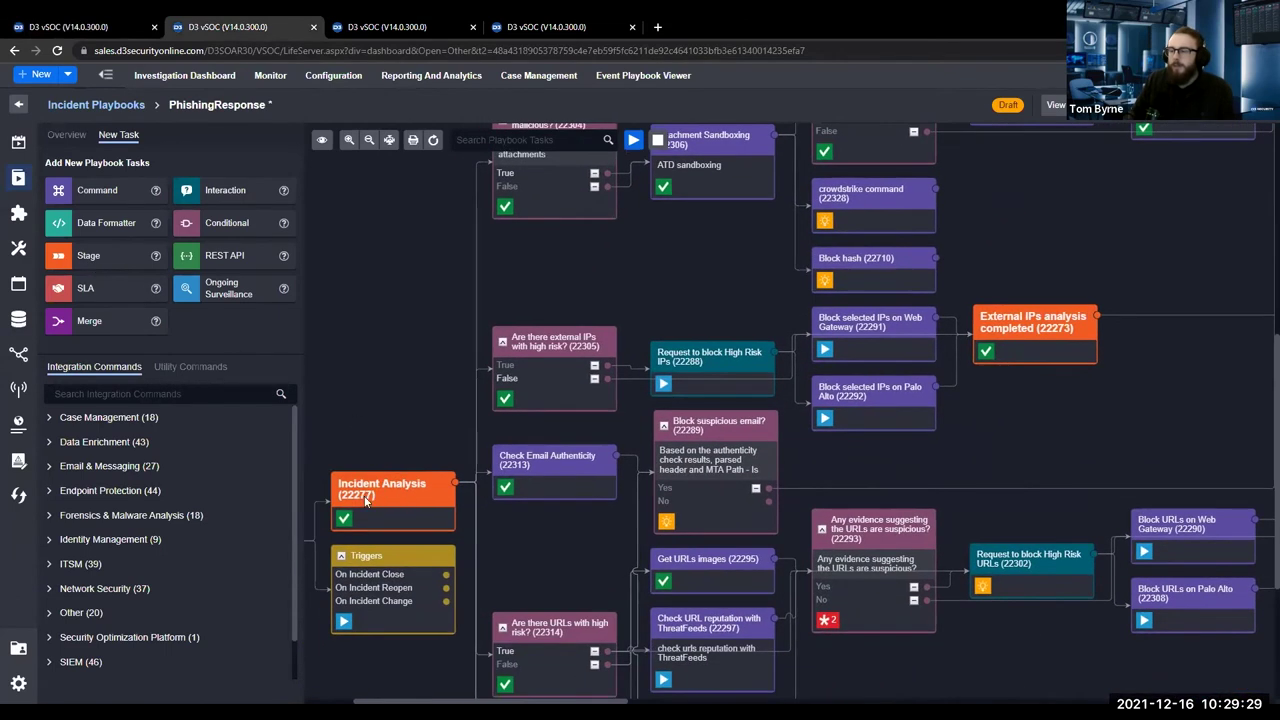
left_click_drag(354, 375, 320, 454)
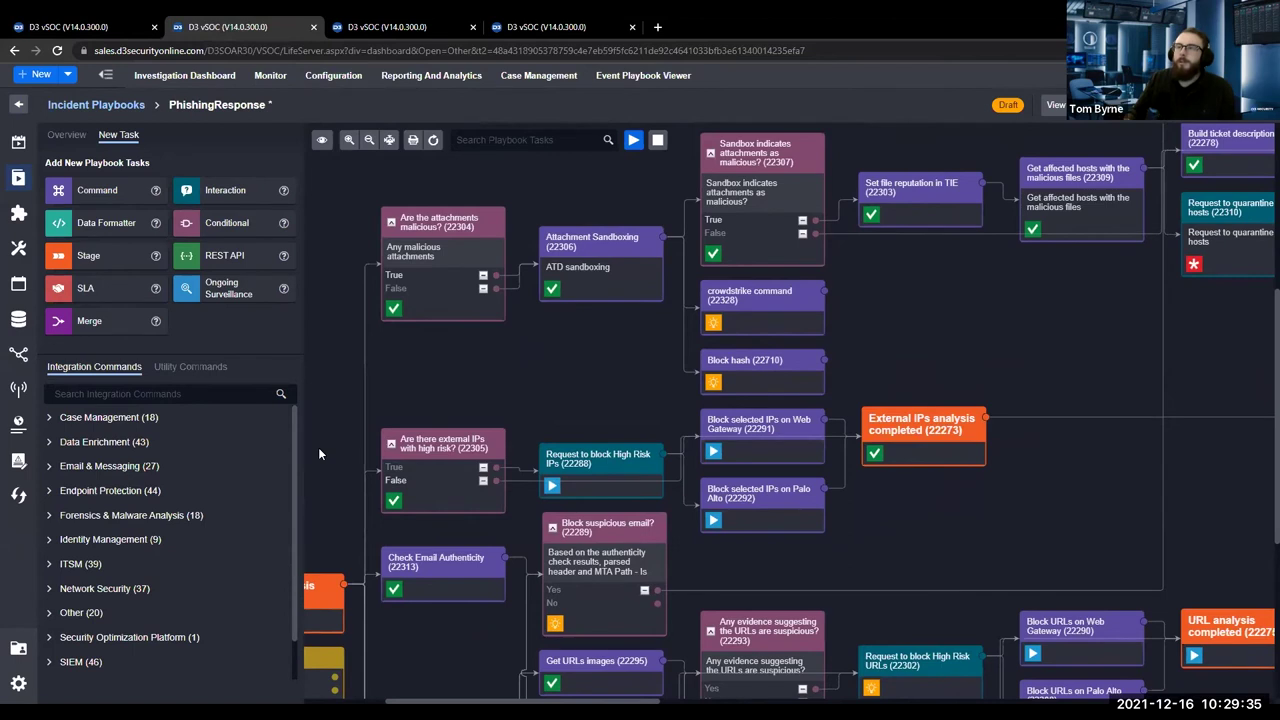
left_click(130, 24)
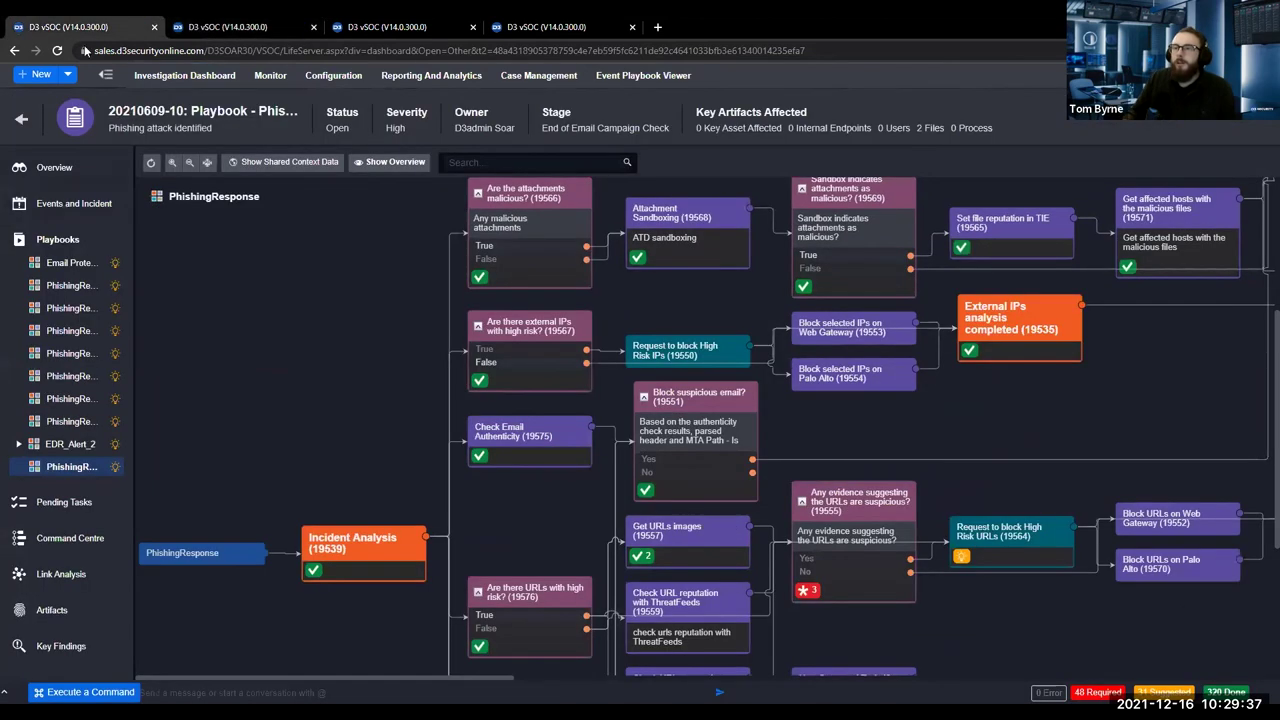
Open the raw JSON event log of the 7133 Suspicious Email event.
left_click(372, 24)
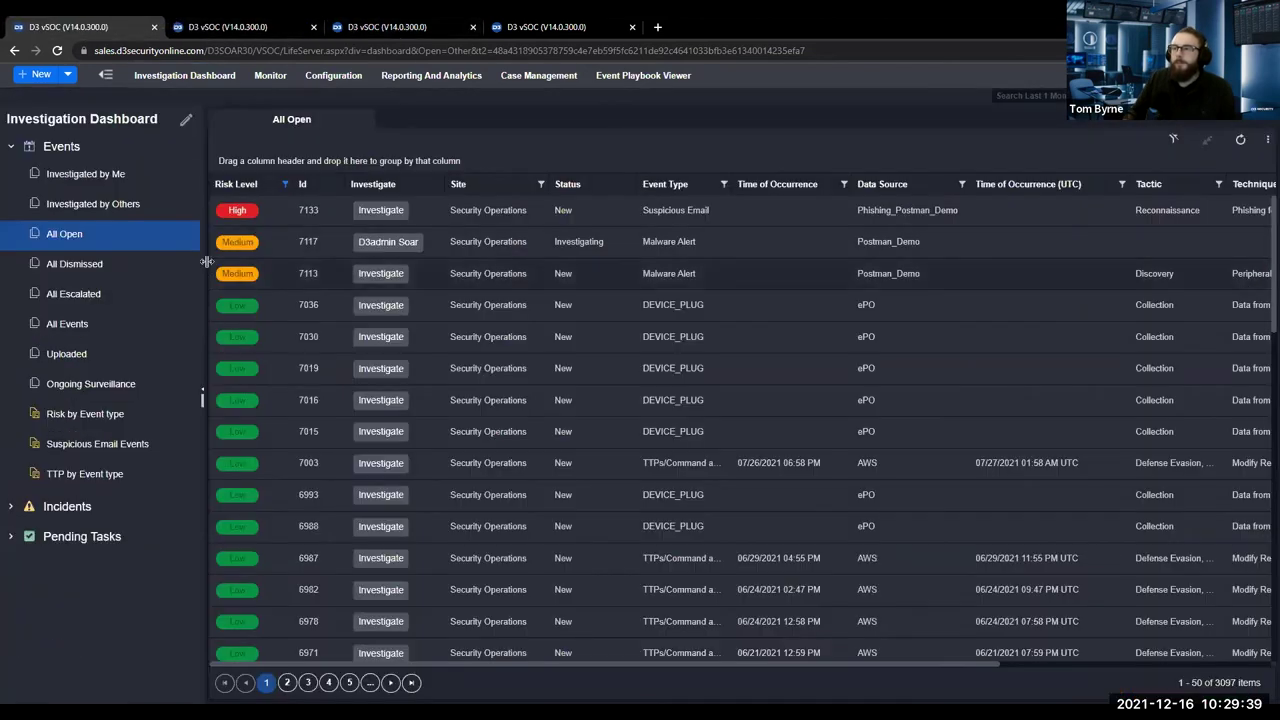
double_click(432, 220)
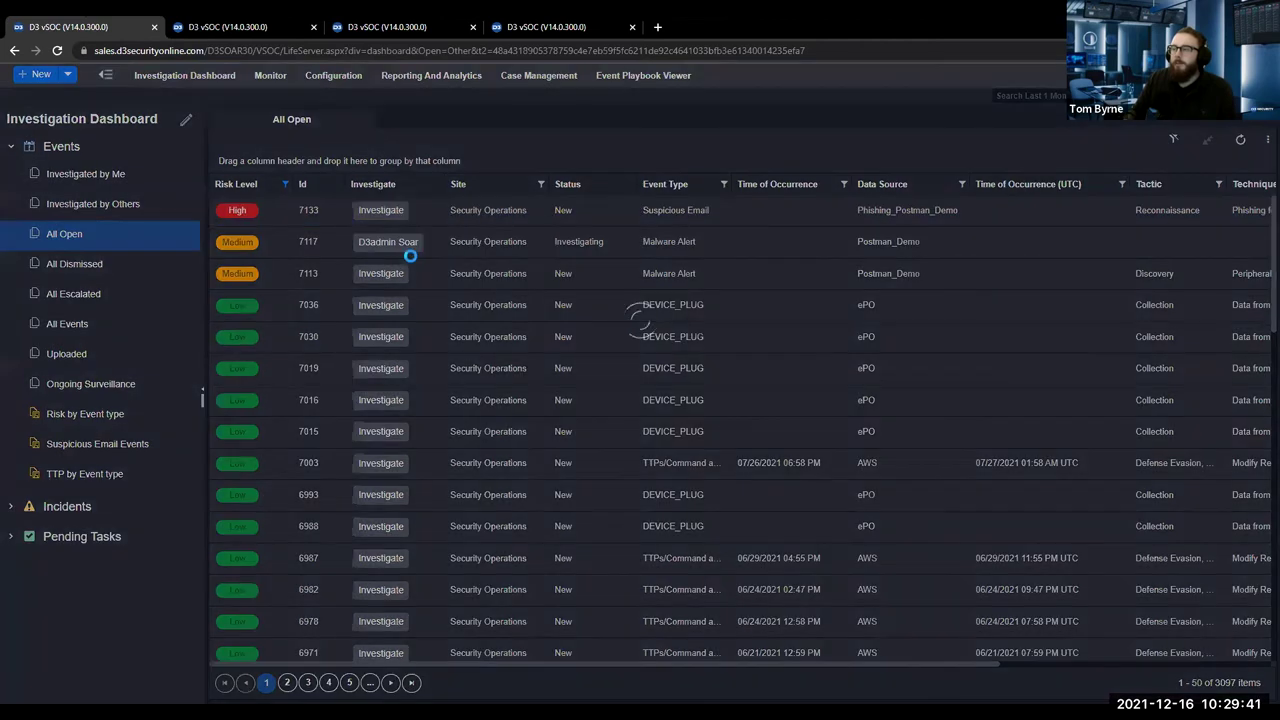
left_click(557, 263)
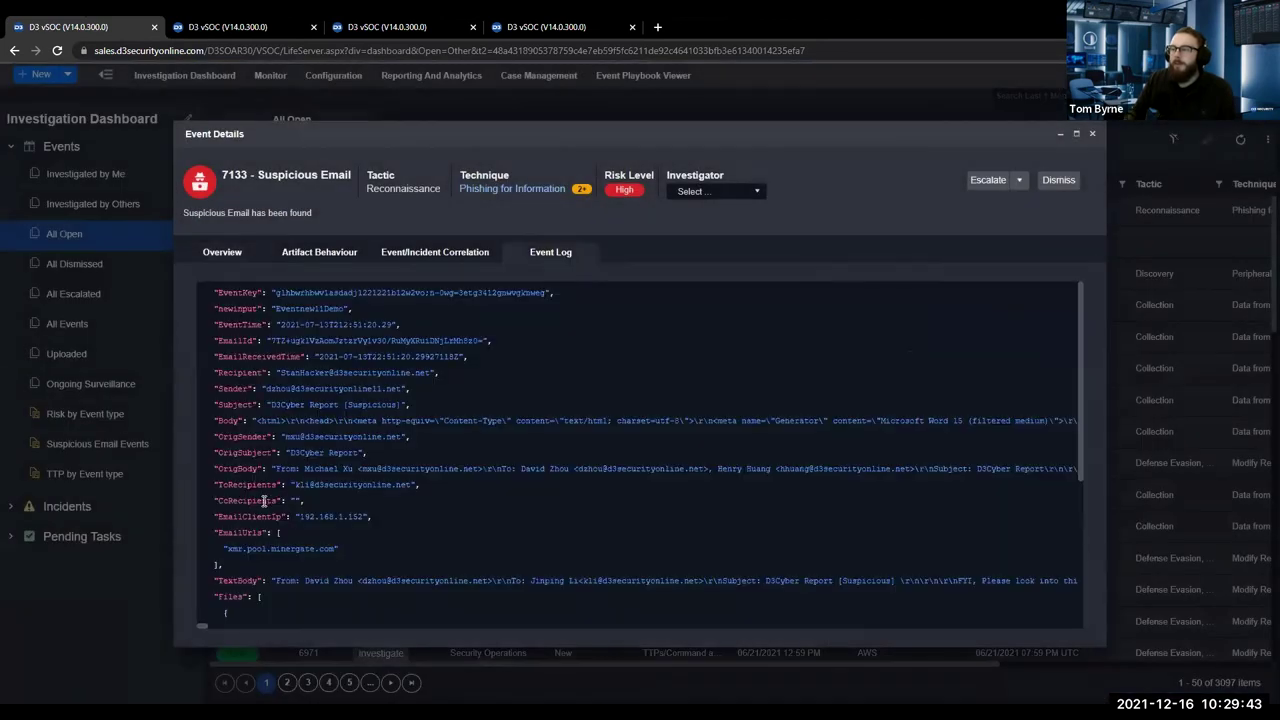
scroll(329, 462, "down", 3)
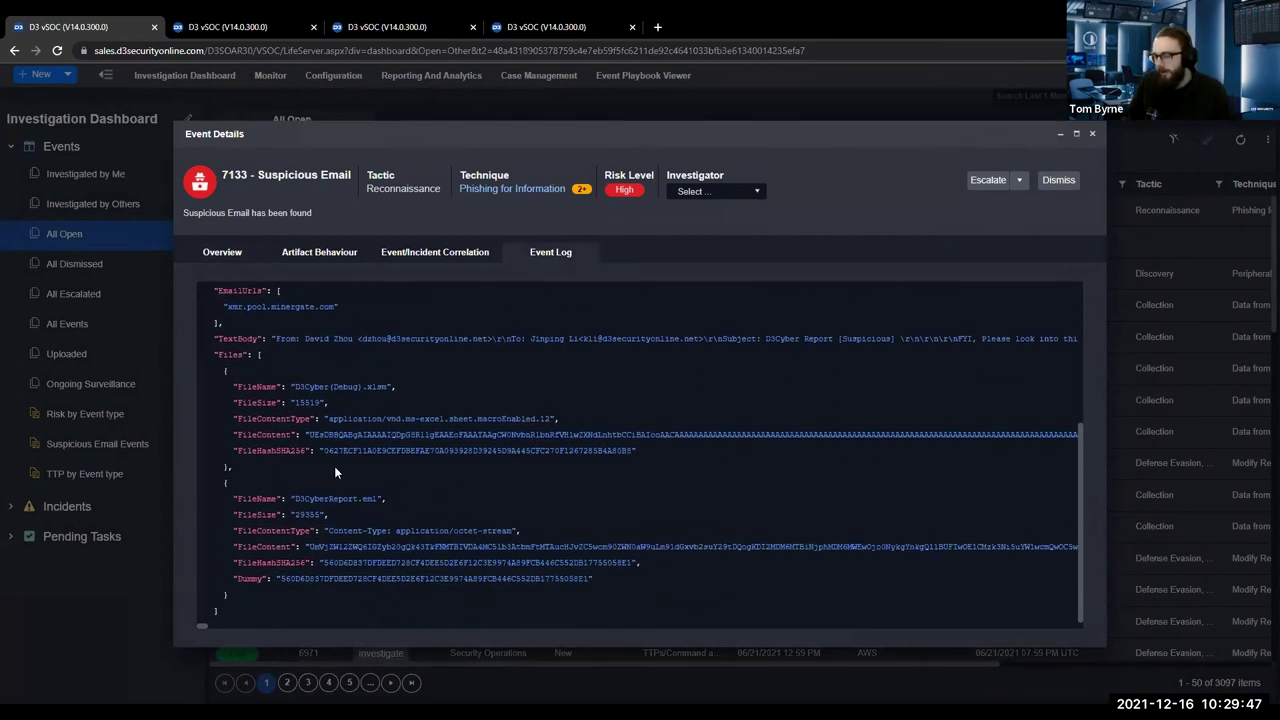
Inspect the attachment's SHA256 hash, file name and xmr.pool.minergate.com URL, then return to the editor.
left_click_drag(324, 451, 620, 451)
left_click(516, 420)
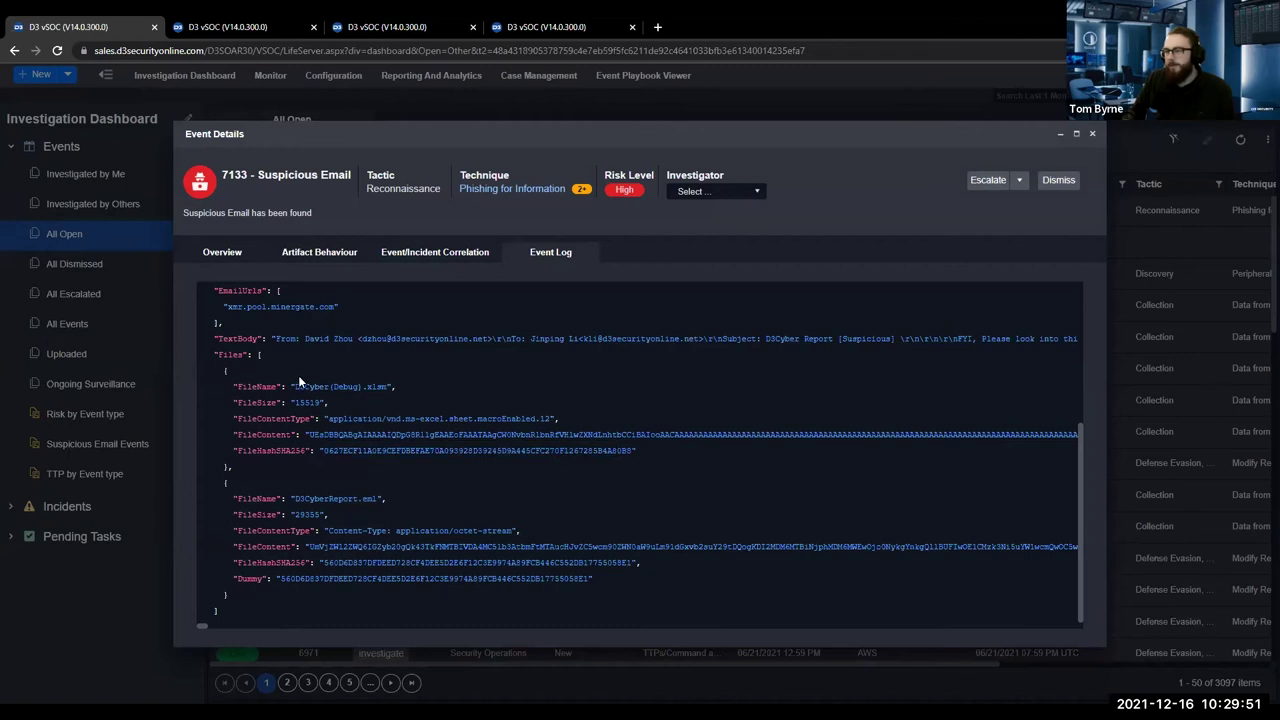
left_click_drag(420, 396, 293, 388)
left_click(376, 523)
scroll(340, 495, "up", 2)
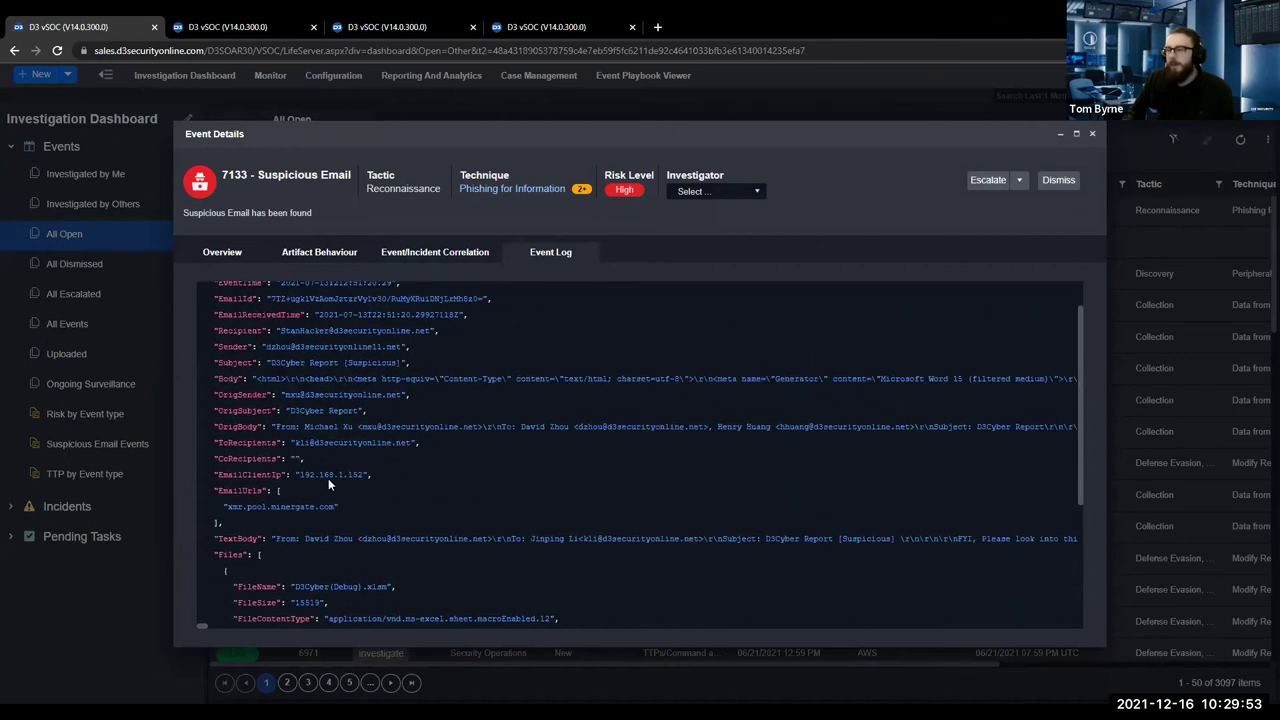
left_click_drag(224, 507, 345, 508)
left_click(334, 411)
scroll(354, 487, "down", 3)
left_click(430, 27)
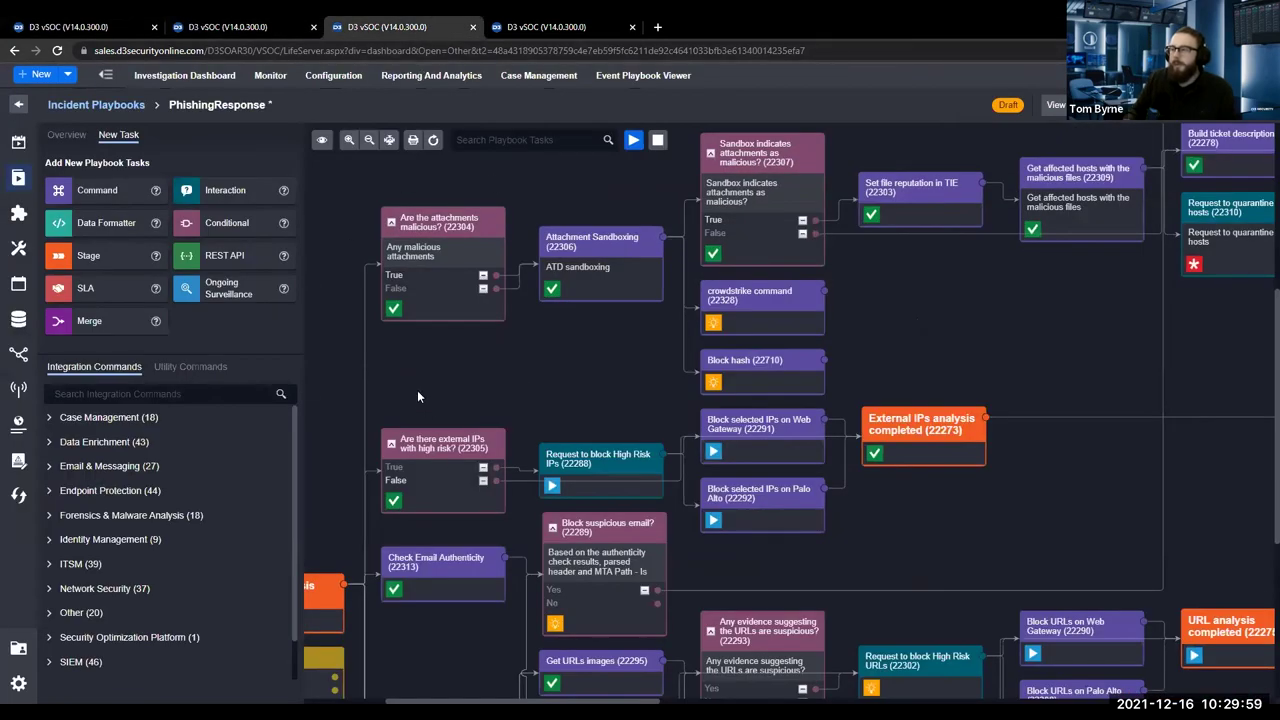
Pan the draft PhishingResponse canvas, then switch to the incident's executed playbook tab.
left_click_drag(451, 383, 389, 351)
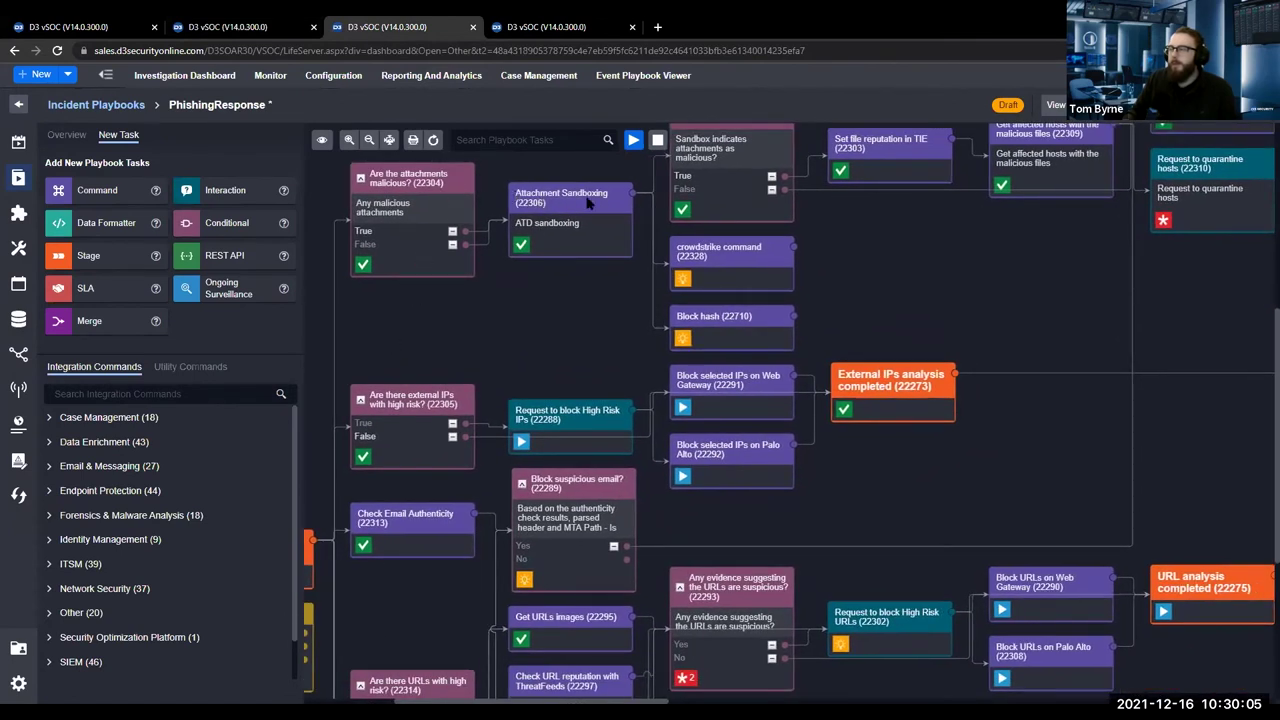
left_click_drag(505, 342, 480, 266)
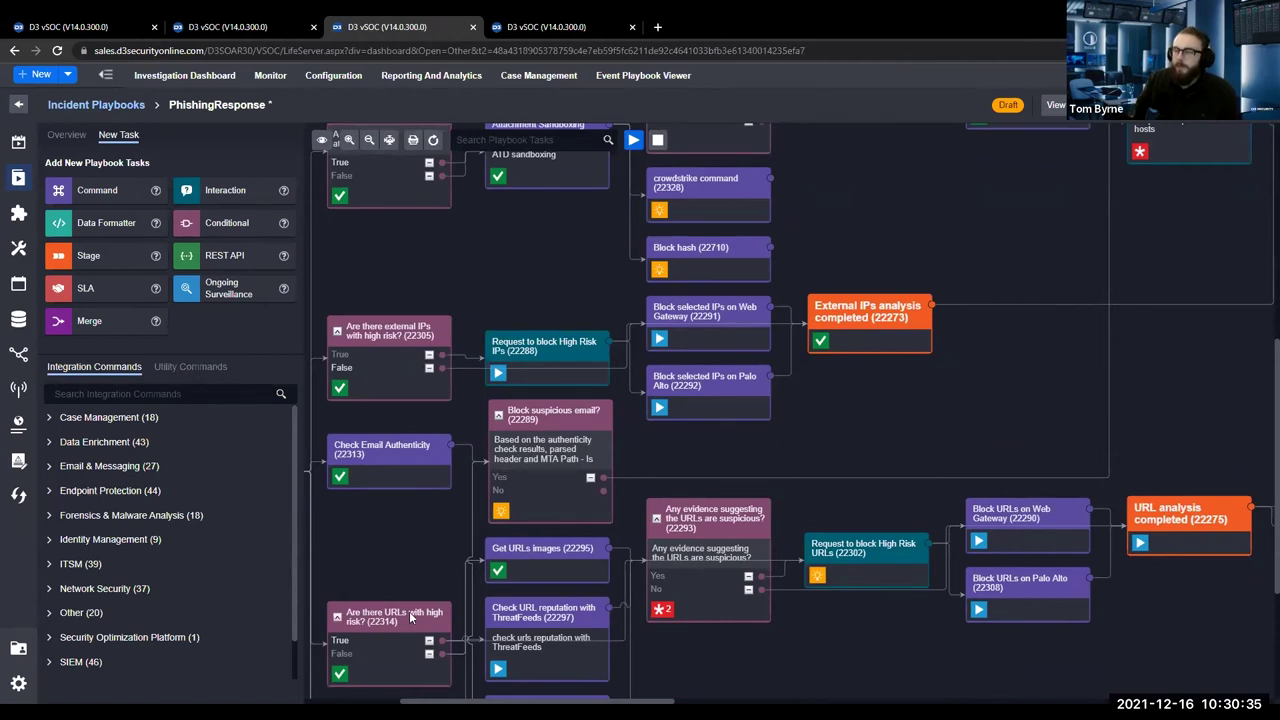
left_click(297, 31)
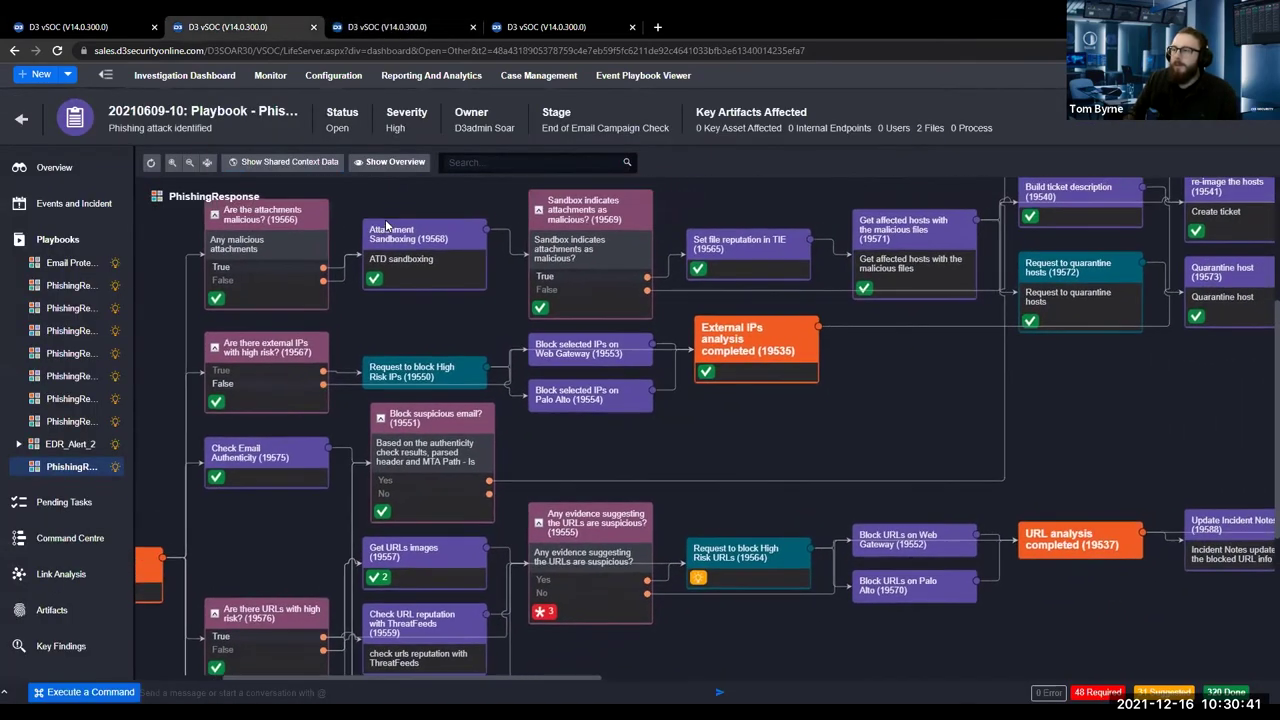
left_click(380, 257)
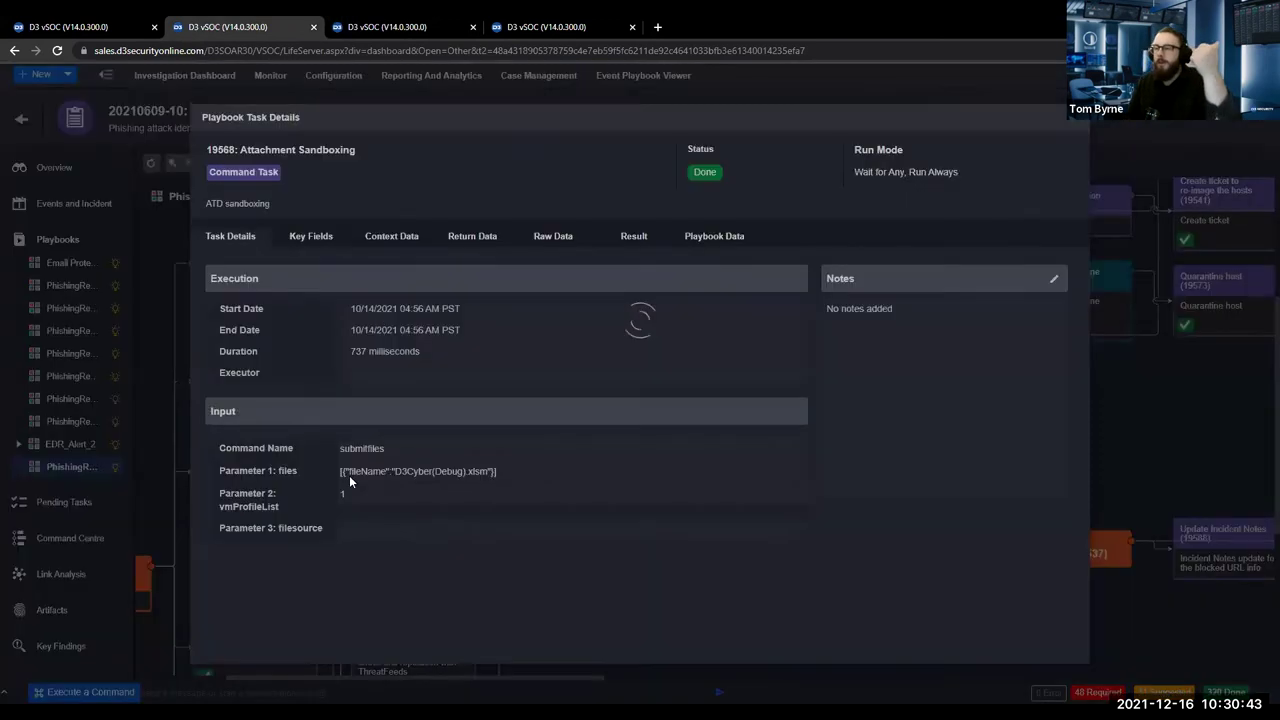
left_click_drag(395, 471, 496, 471)
left_click(688, 214)
left_click(634, 236)
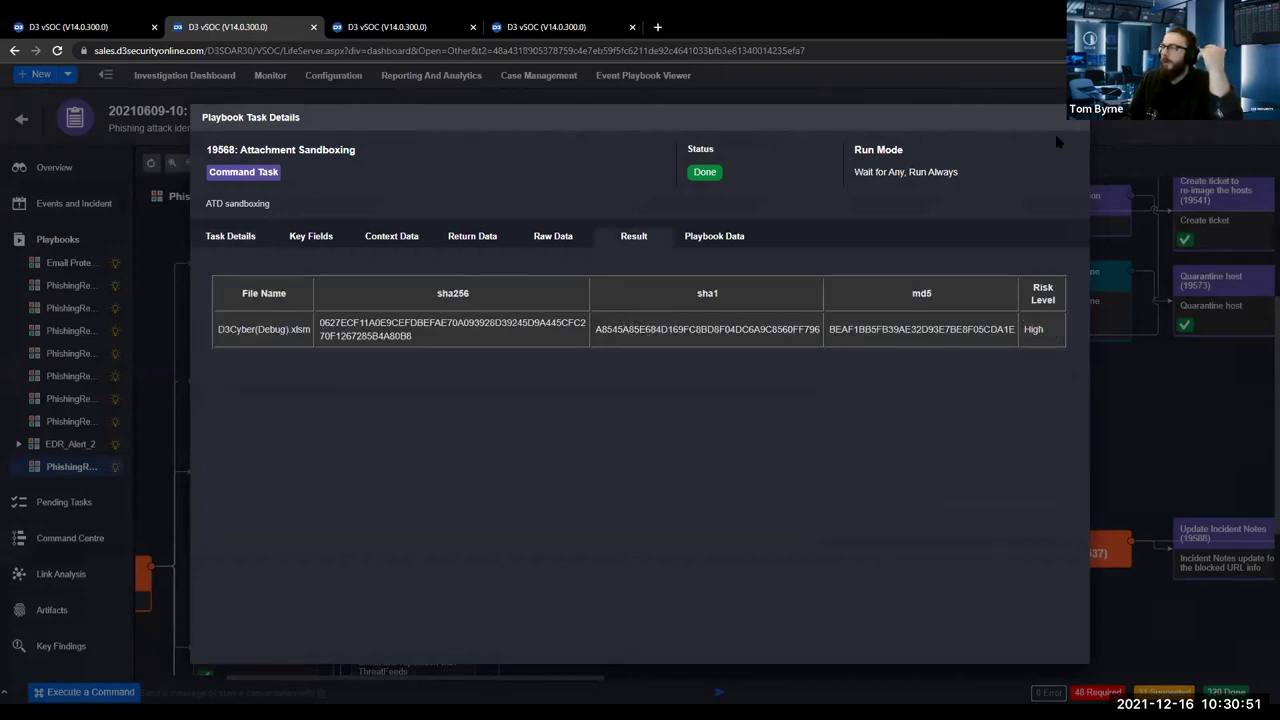
key("Escape")
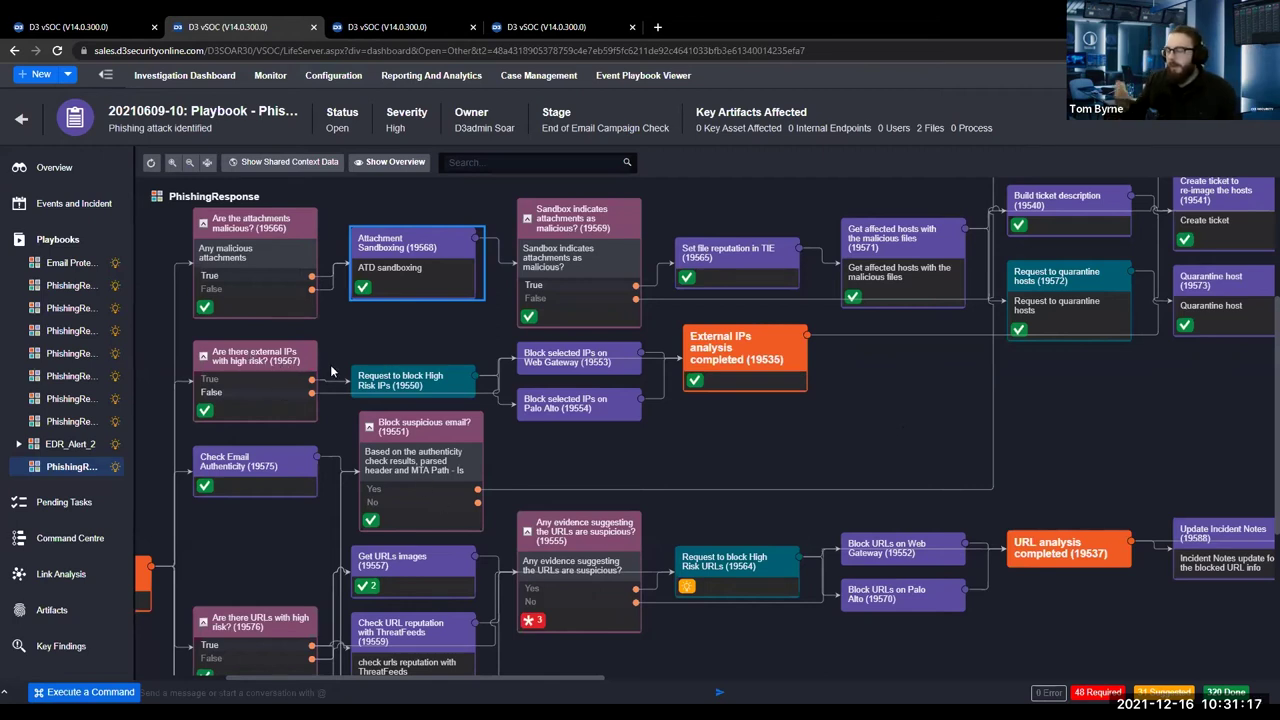
Scroll the incident's playbook run, then switch with Ctrl+Tab to the draft playbook editor.
scroll(350, 300, "down", 2)
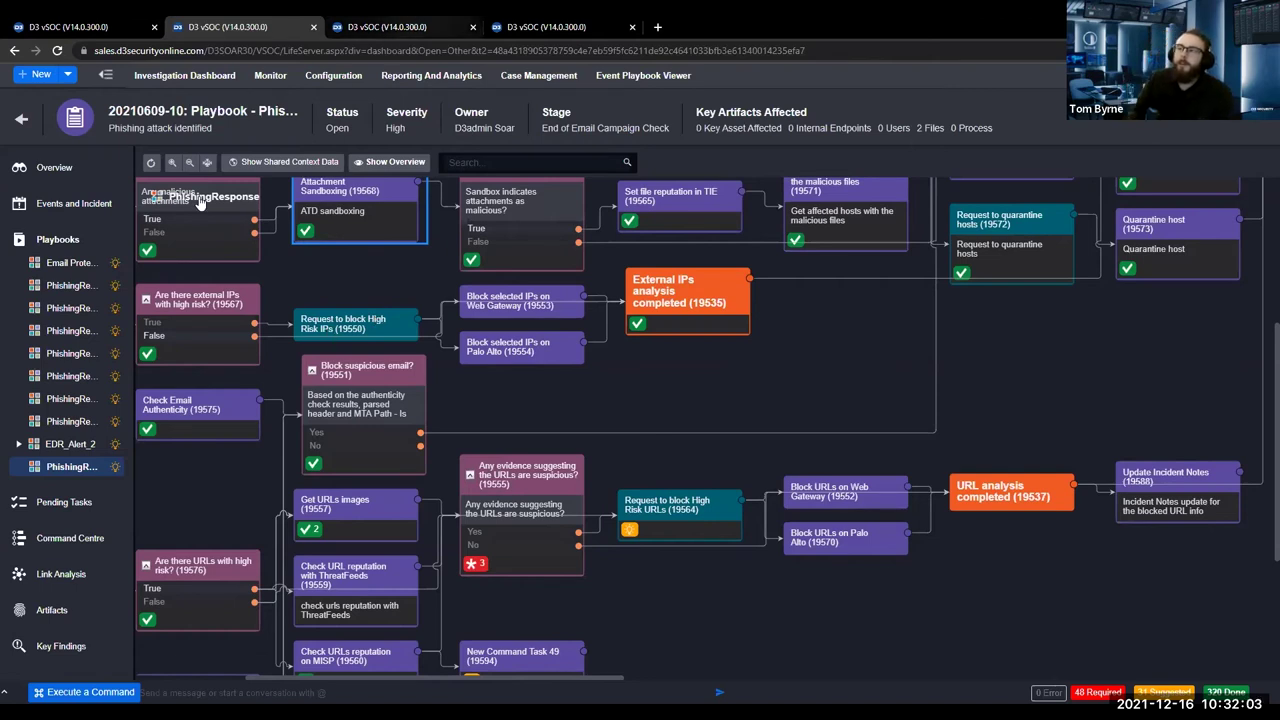
key("ctrl+Tab")
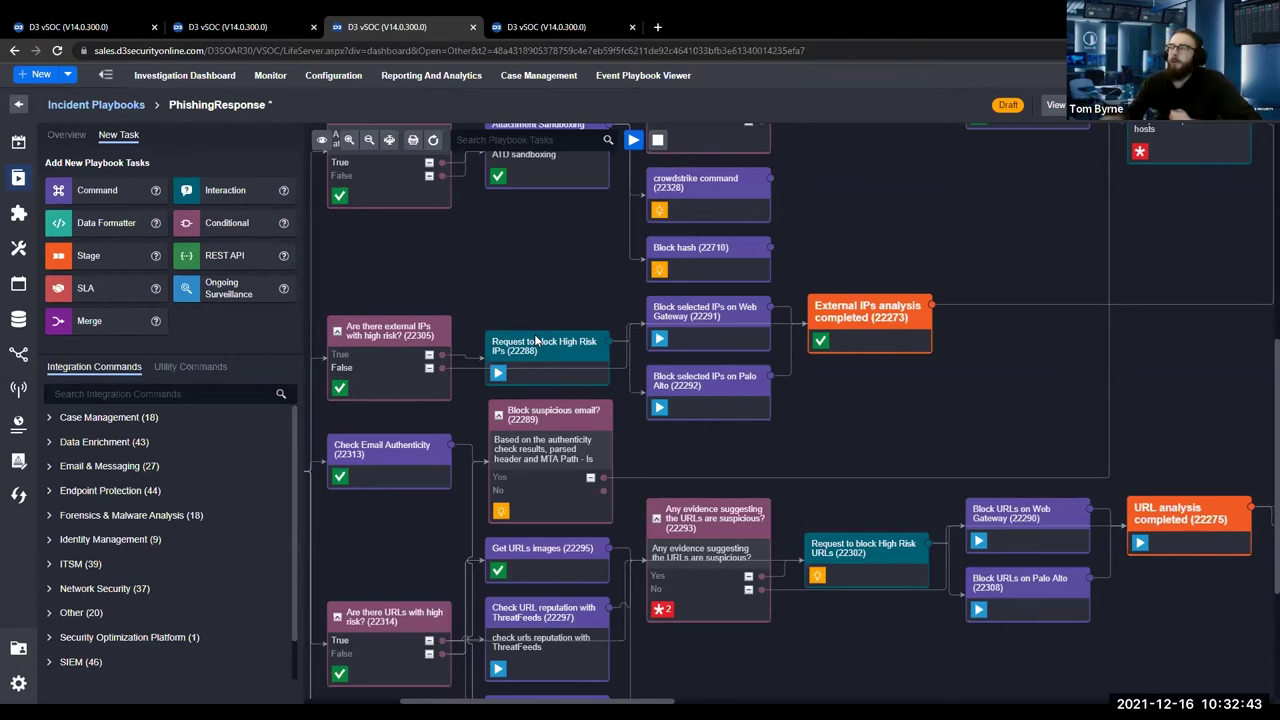
Open Task Details for Get URLs images (19557) and highlight its xmr.pool.minergate.com parameter.
left_click(230, 27)
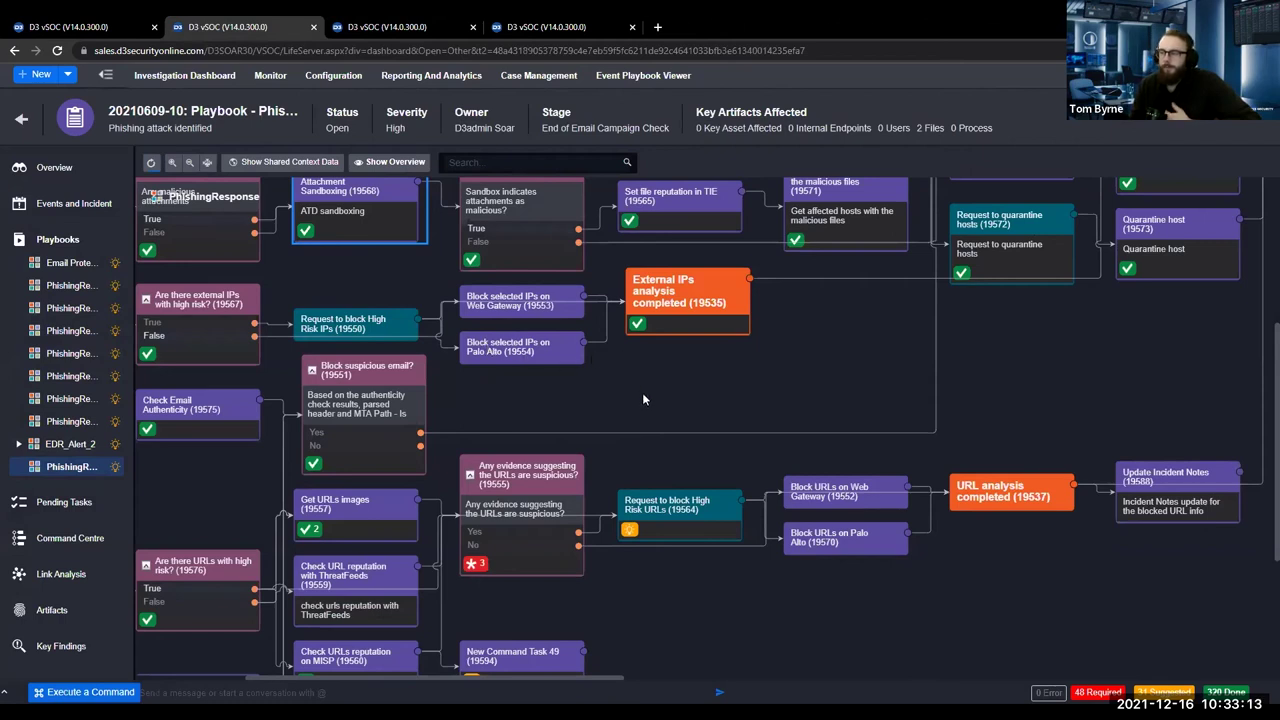
scroll(643, 399, "left", 3)
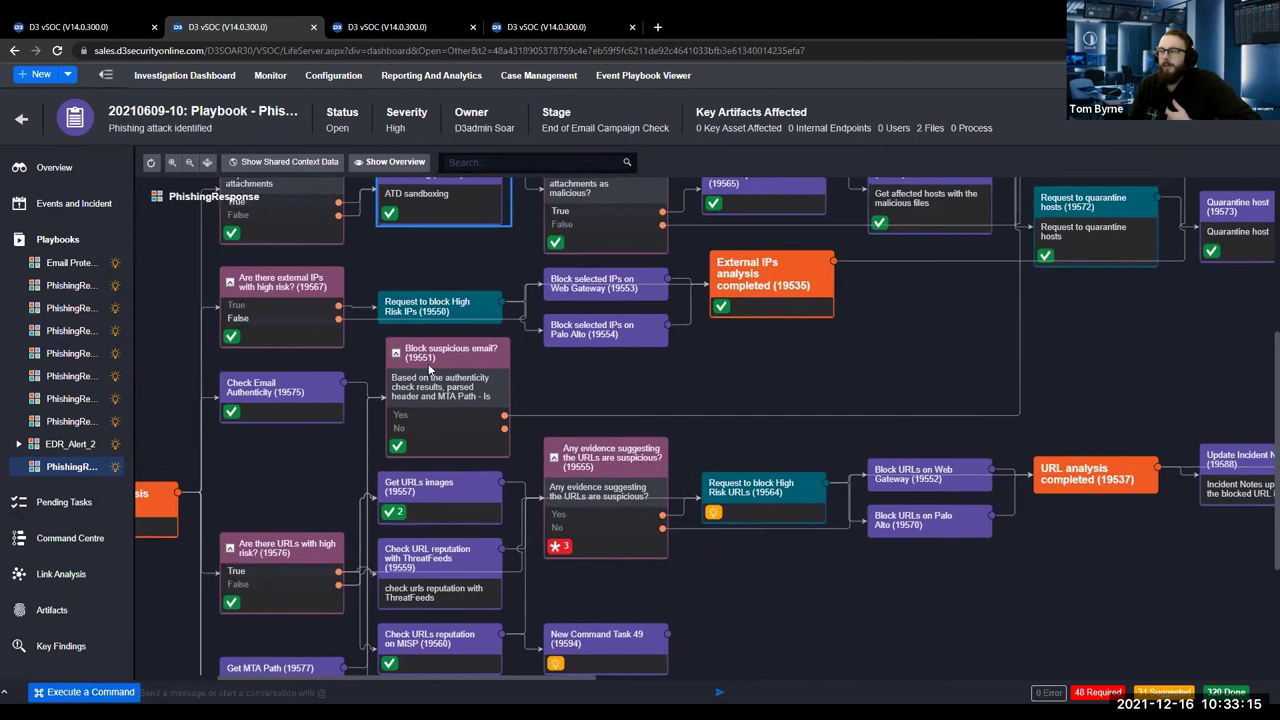
scroll(430, 370, "right", 1)
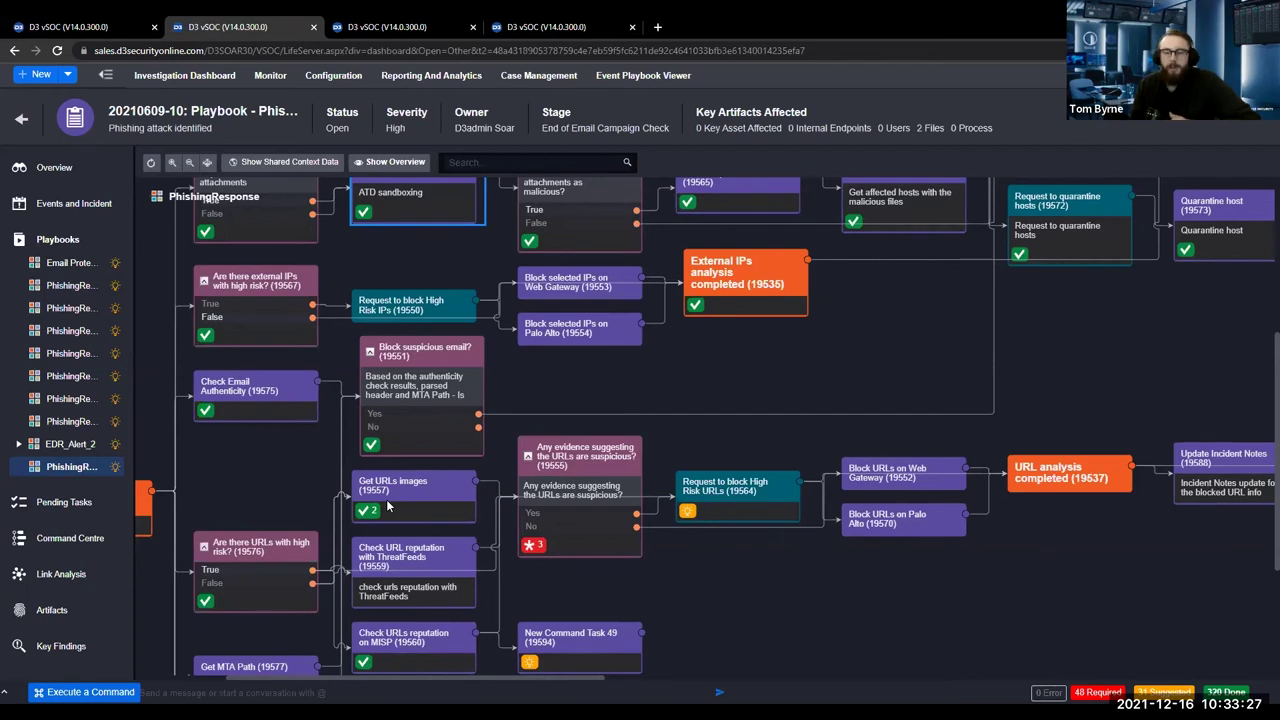
left_click(393, 494)
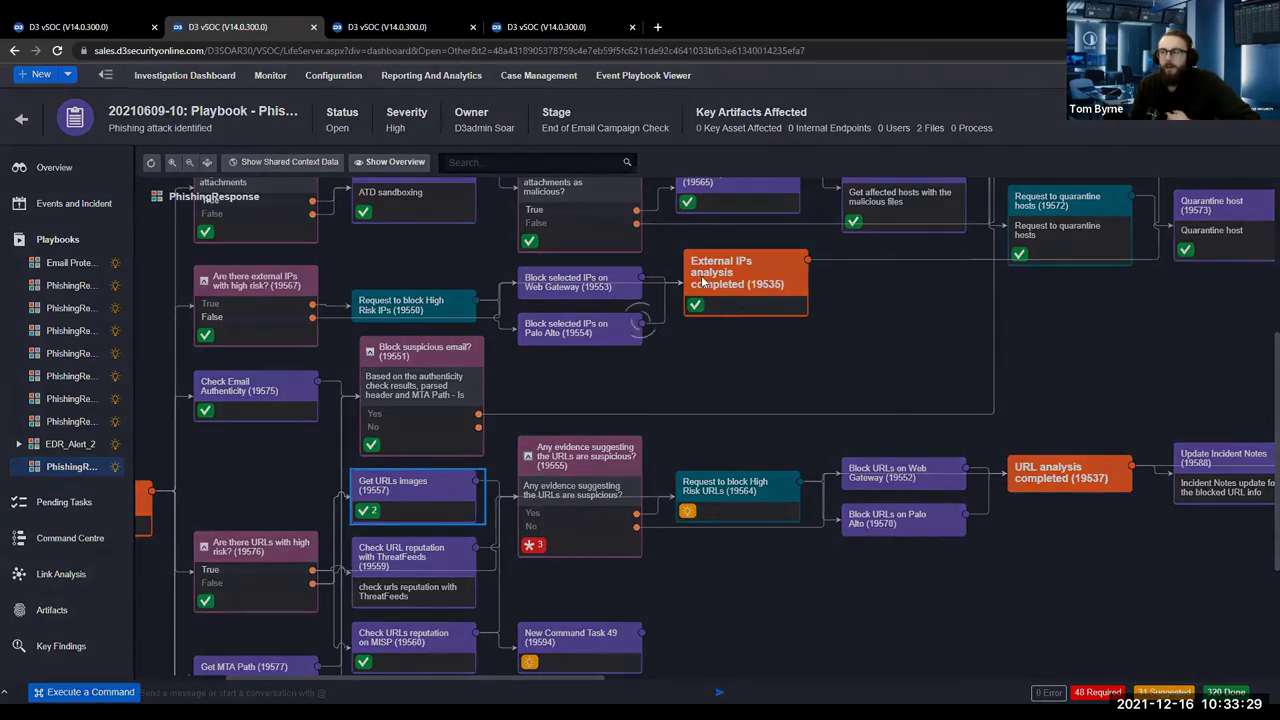
left_click_drag(372, 471, 469, 469)
Copy the xmr.pool.minergate.com URL from the task's Result, close the details, and return to the editor.
left_click(648, 237)
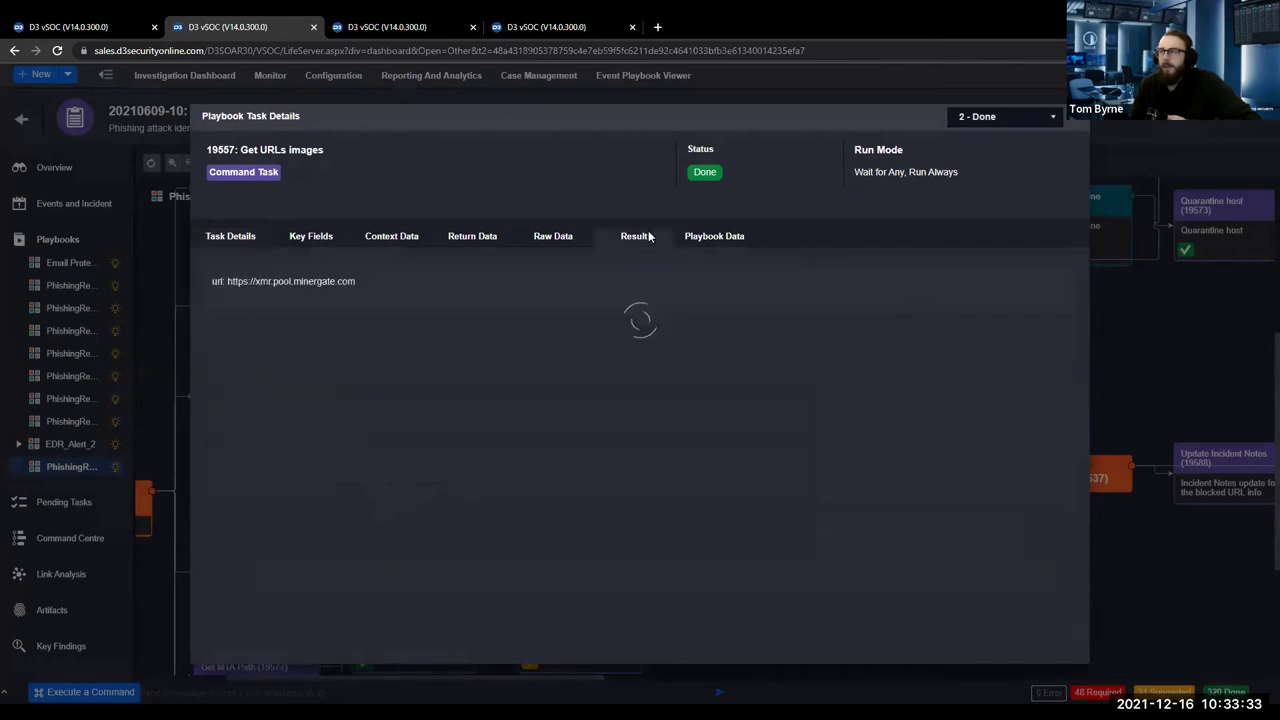
triple_click(388, 274)
left_click_drag(386, 272, 214, 281)
left_click(222, 281)
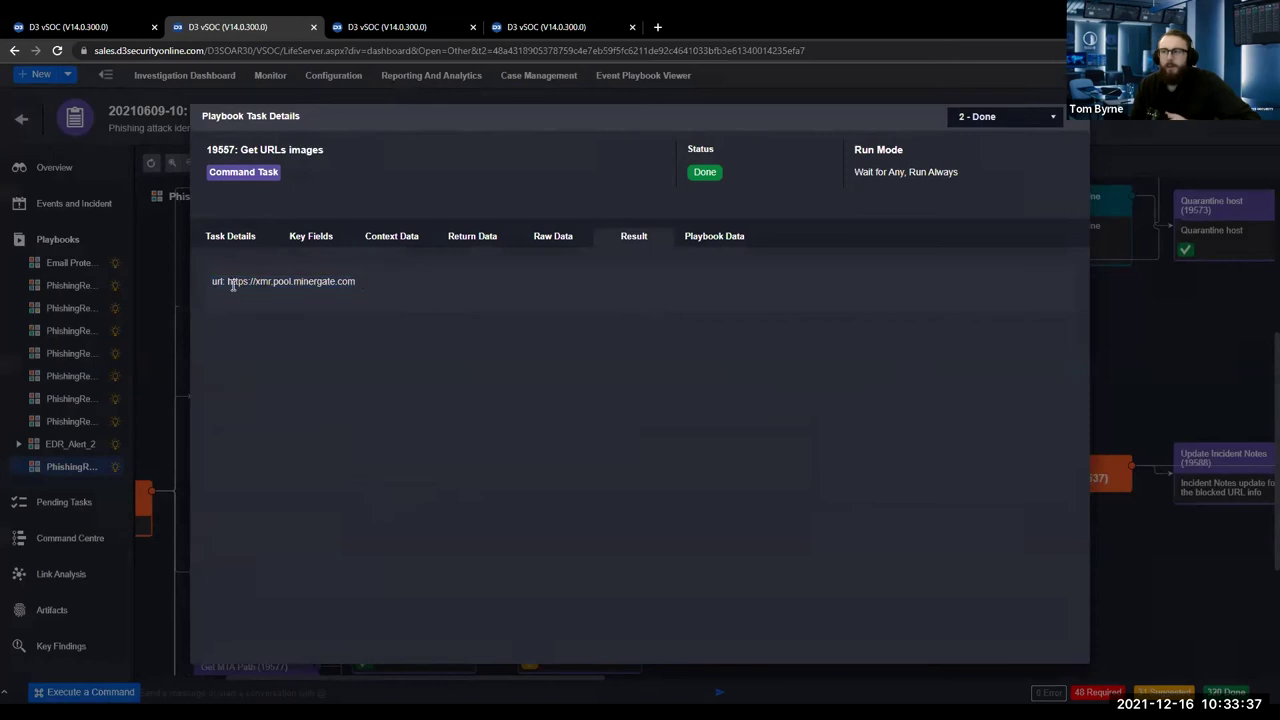
left_click_drag(228, 284, 358, 289)
right_click(346, 284)
left_click(368, 294)
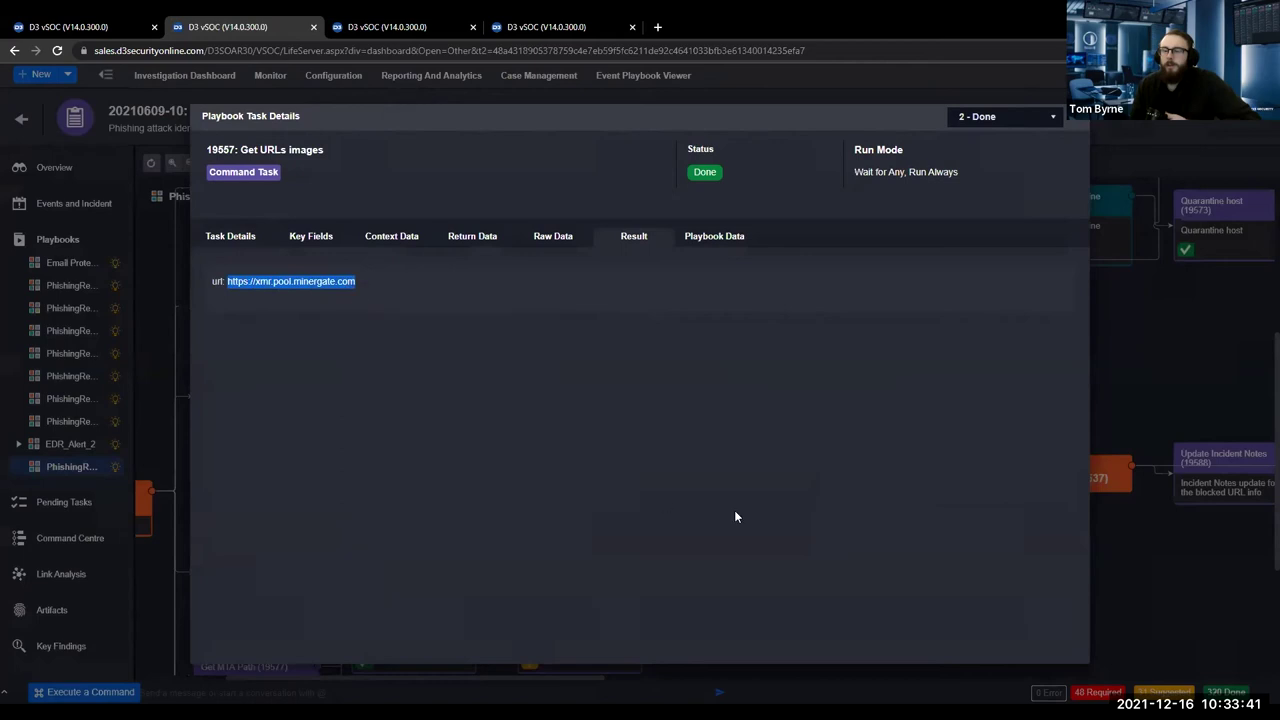
left_click(1219, 351)
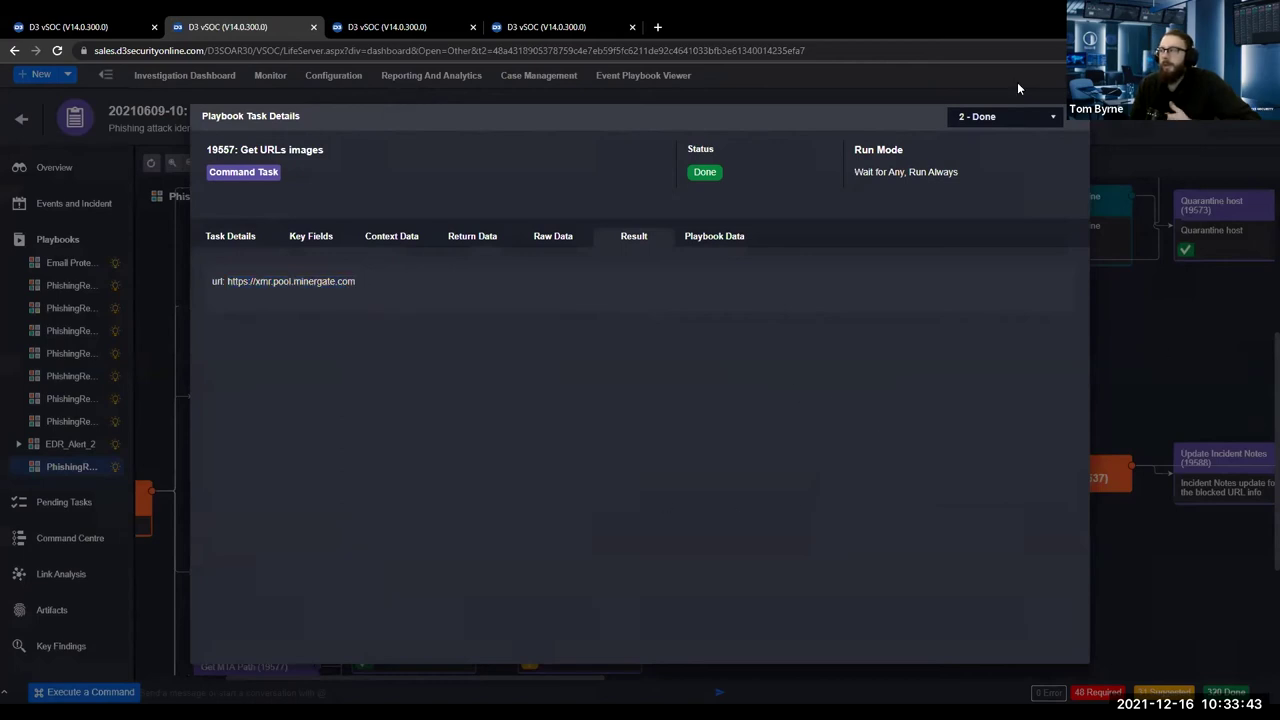
left_click(1078, 127)
left_click(390, 27)
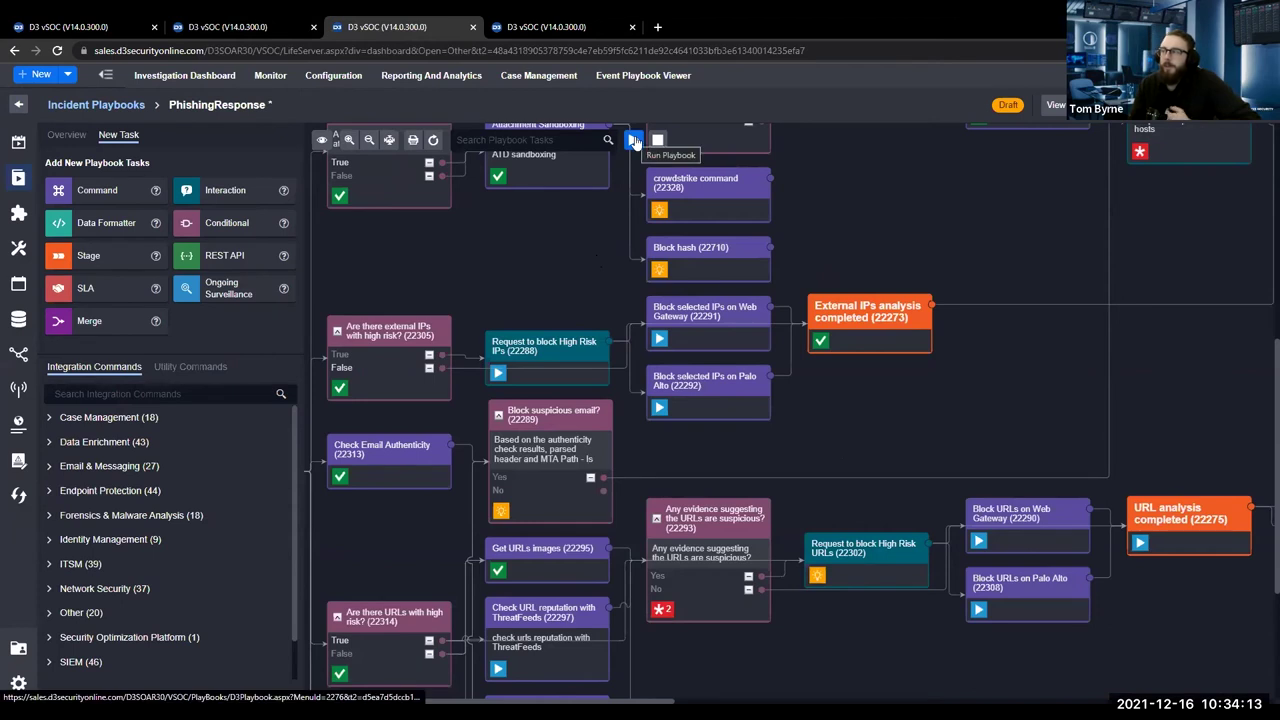
left_click(634, 141)
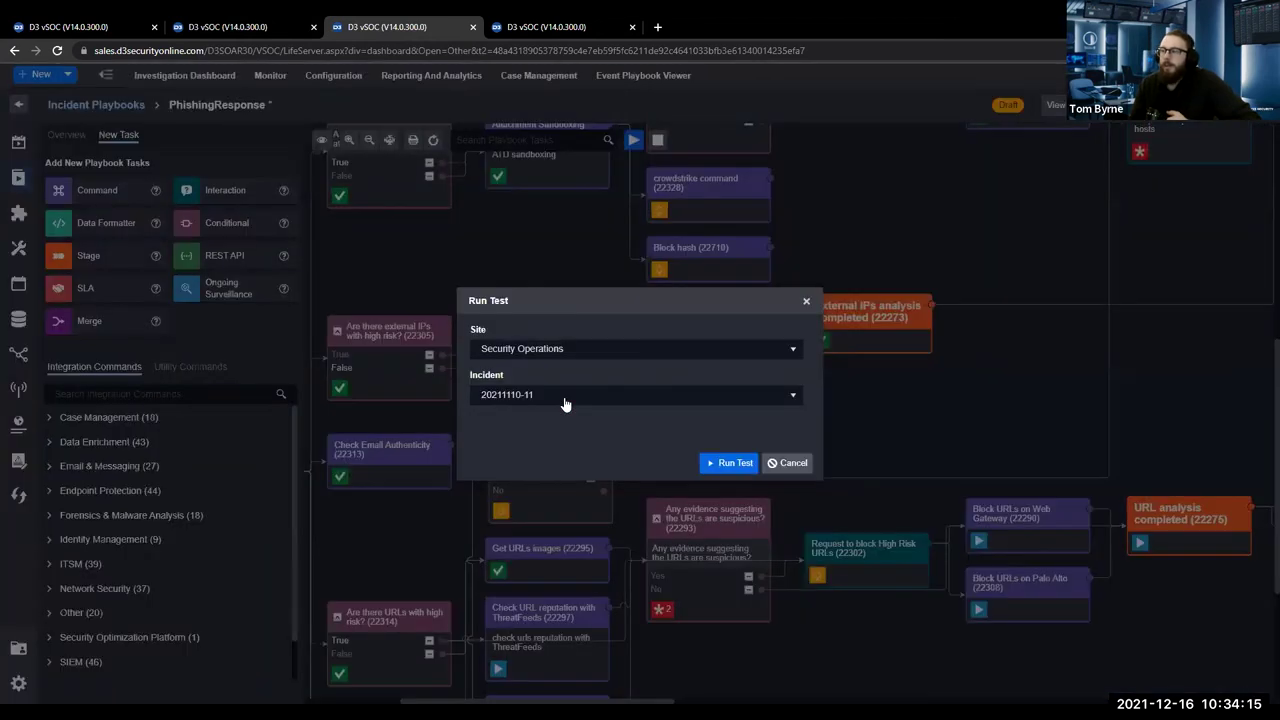
left_click(563, 400)
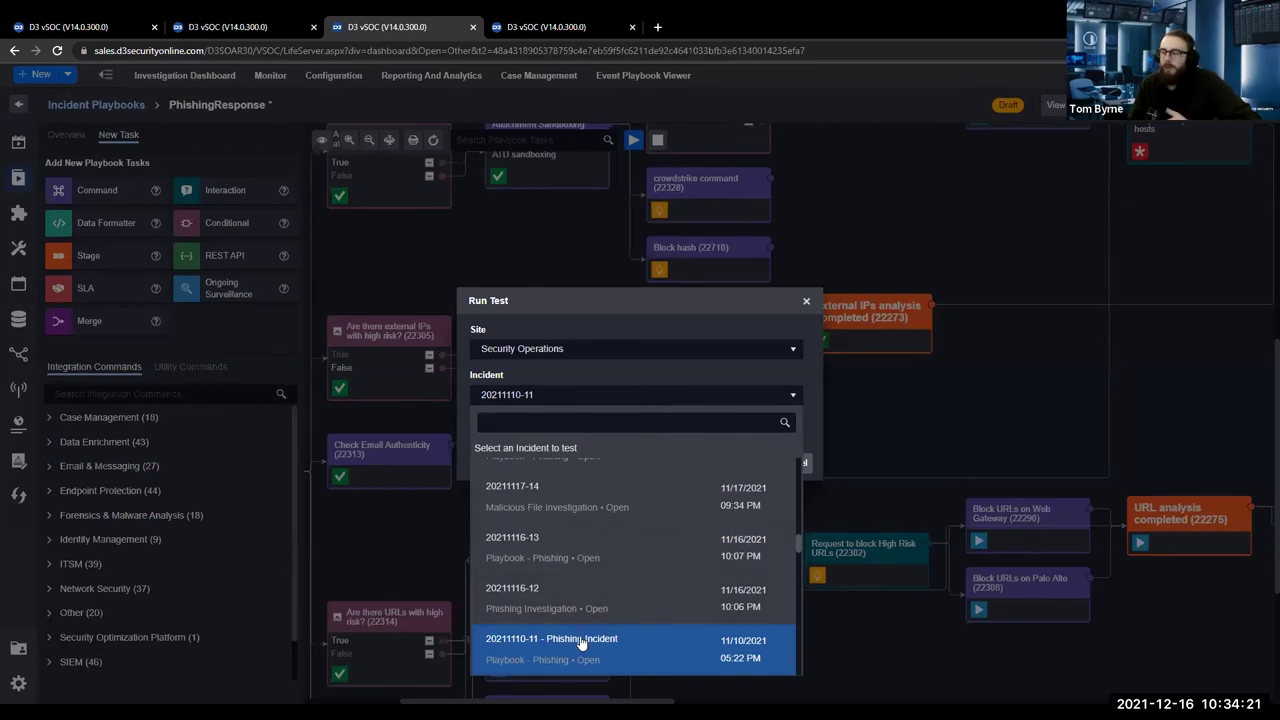
left_click(584, 640)
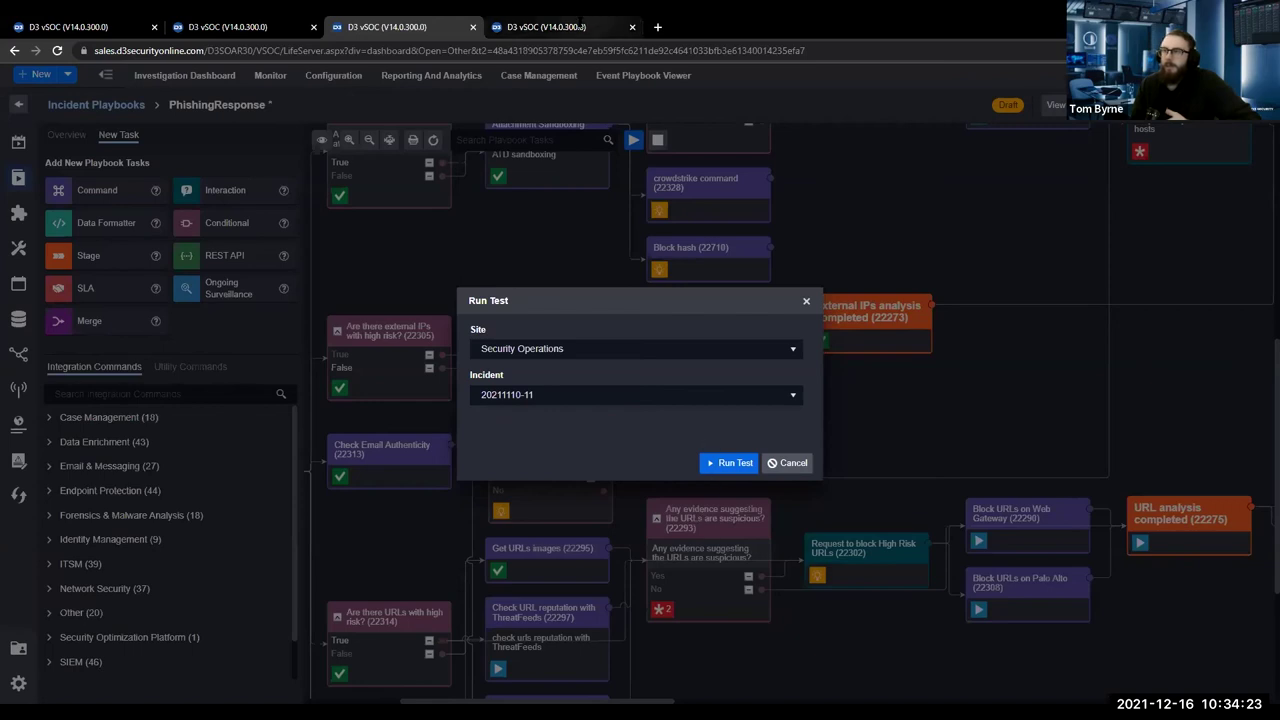
left_click(560, 27)
left_click(306, 79)
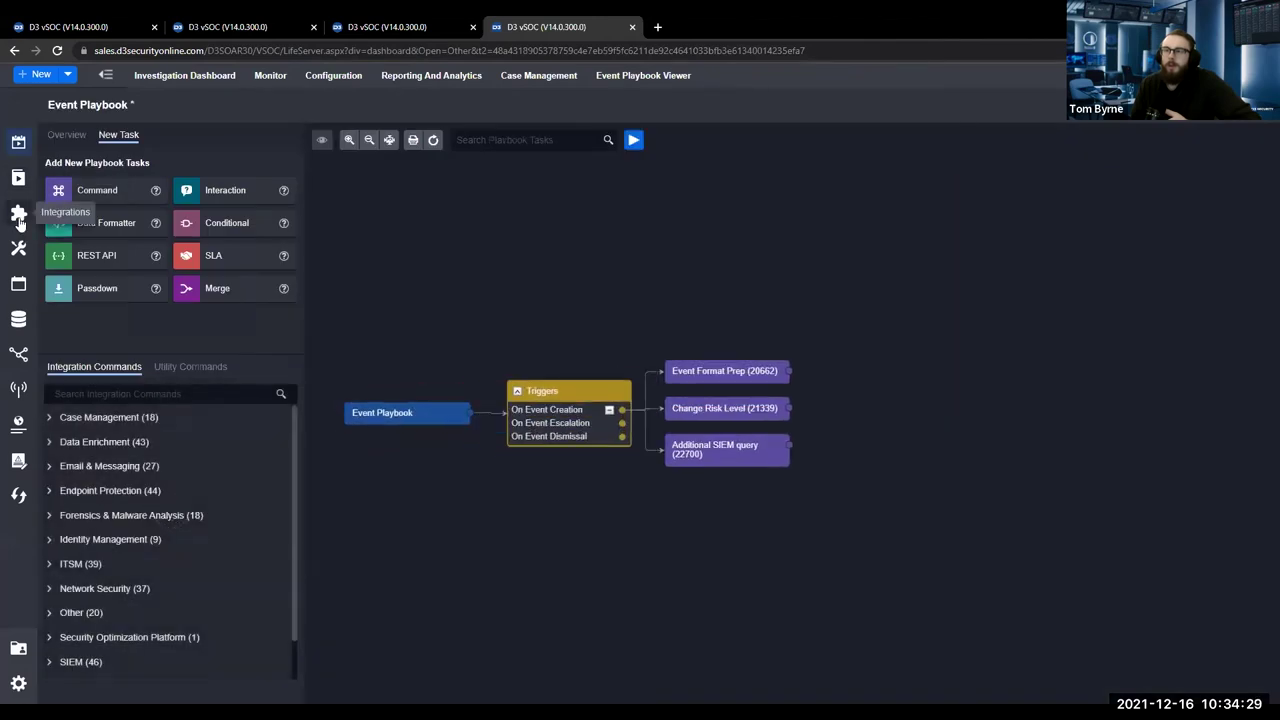
Test the URL2PNG Get URL Image command from Integrations, then return to the Run Test setup.
left_click(19, 214)
left_click(93, 139)
type("URL3")
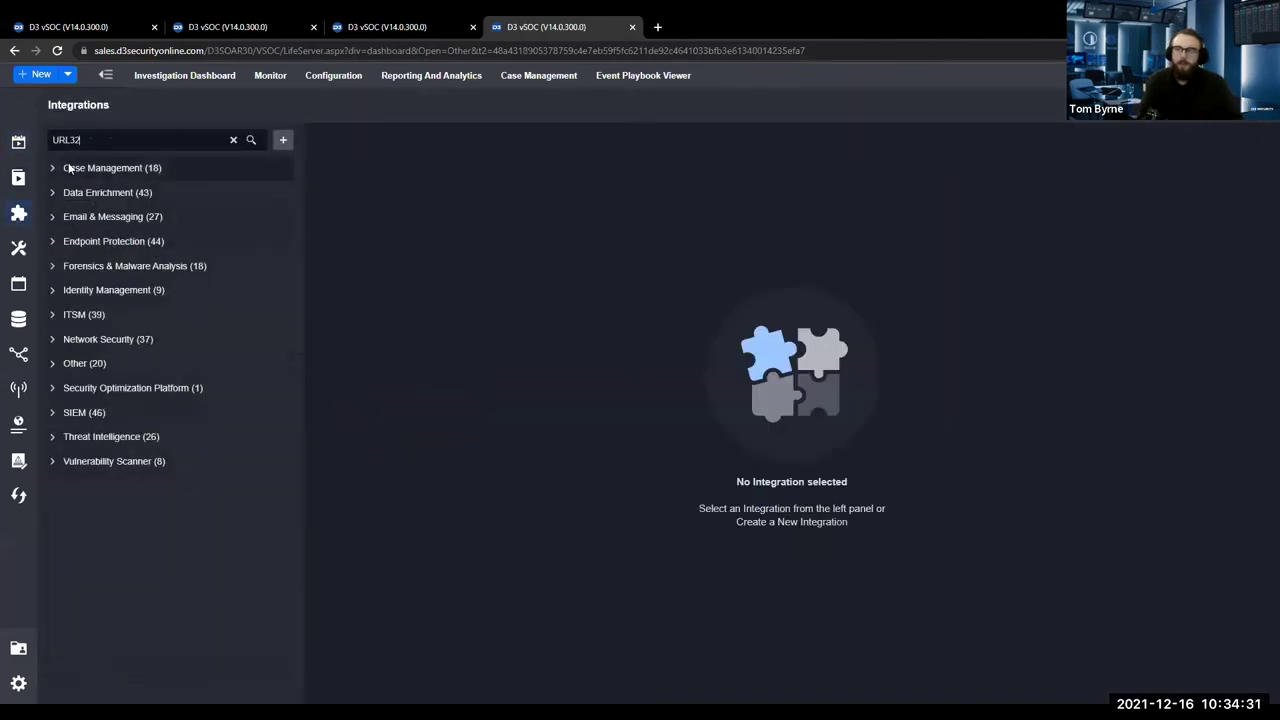
type("PNG")
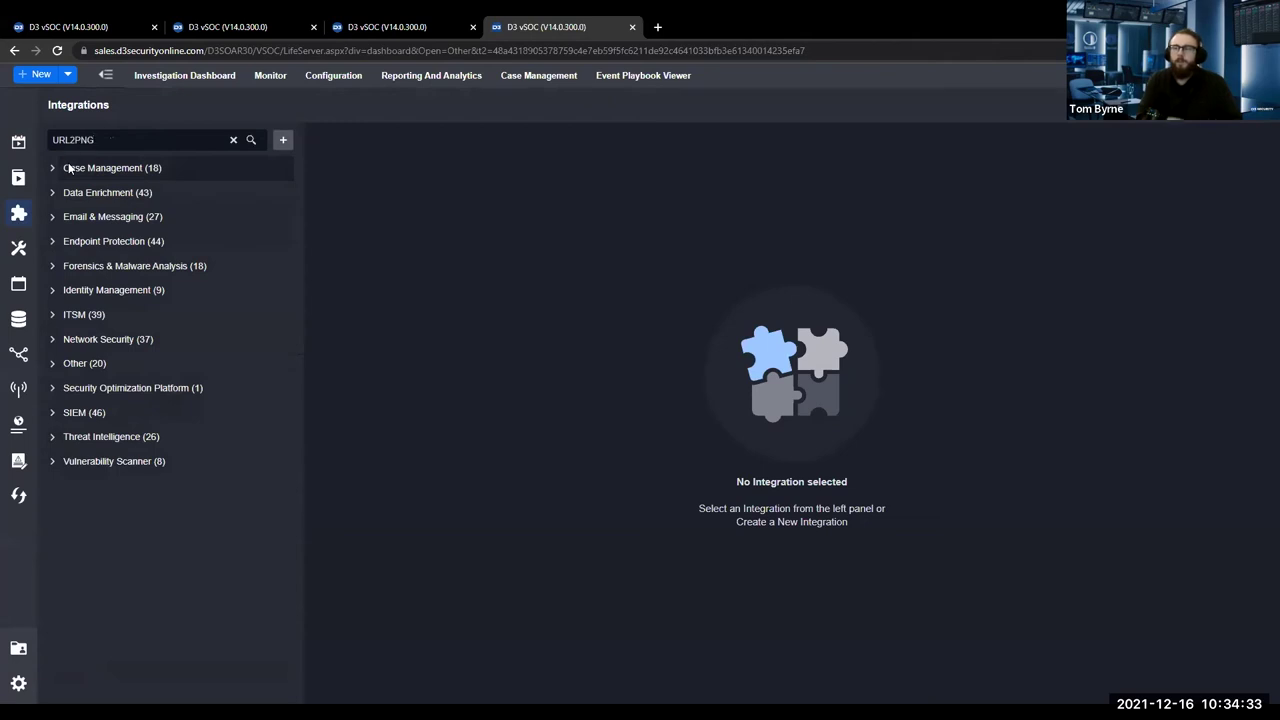
left_click(68, 168)
left_click(63, 199)
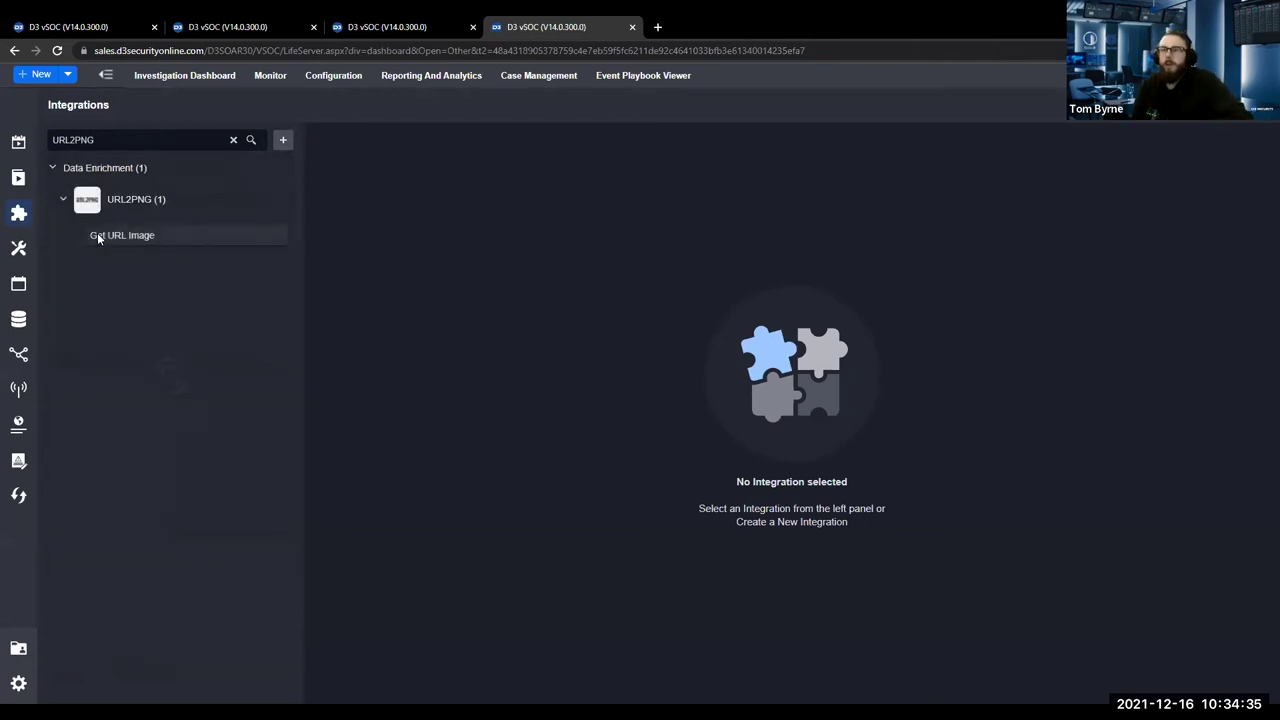
left_click(104, 236)
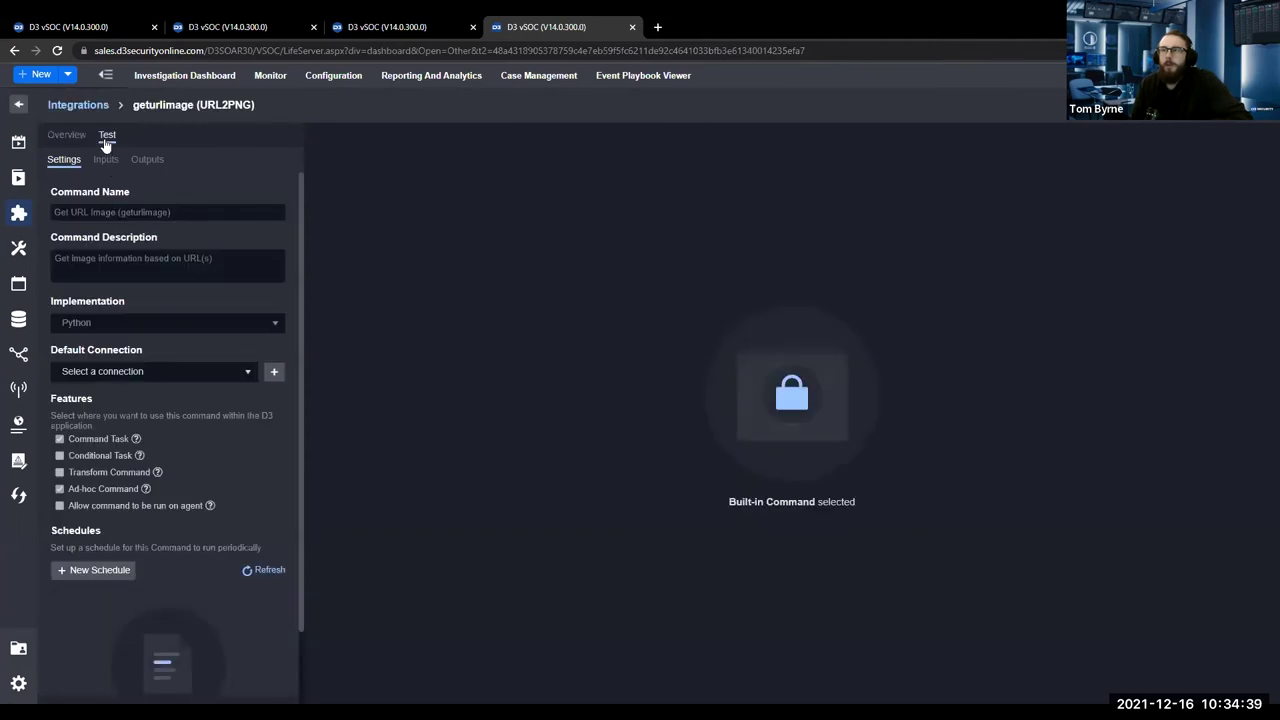
left_click(107, 134)
left_click(88, 322)
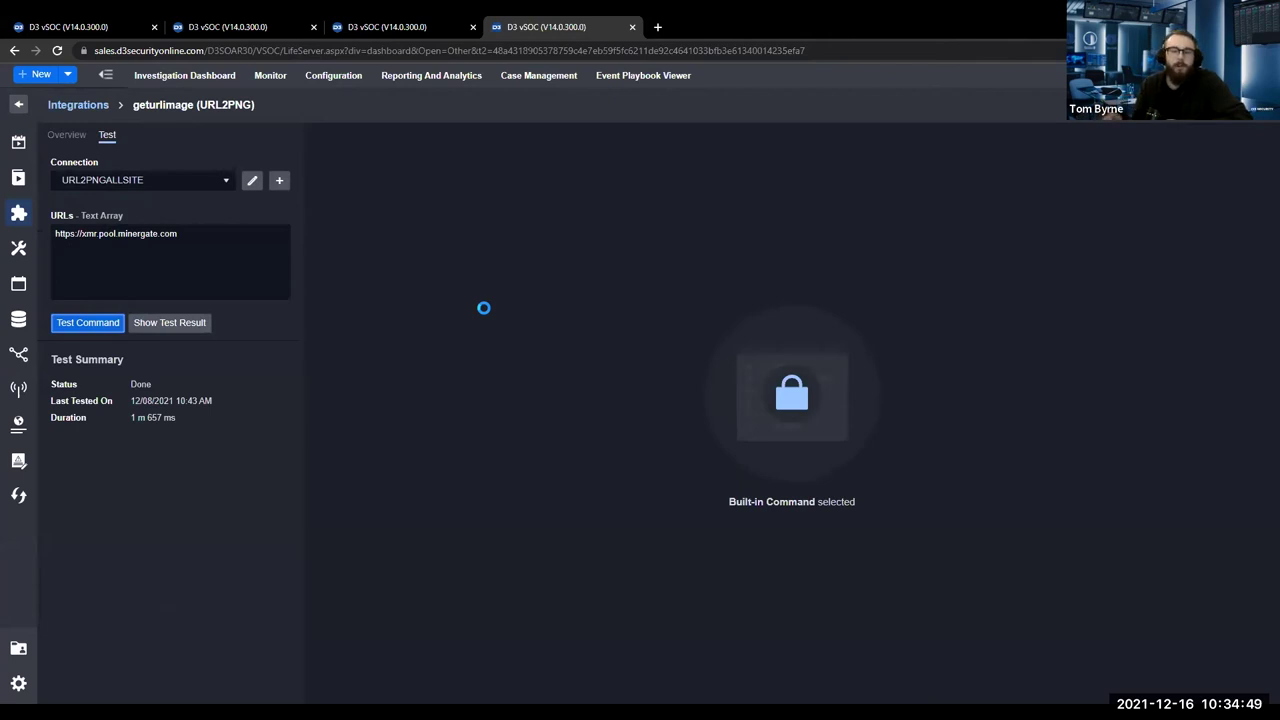
left_click(440, 27)
Run the playbook test and check the Get URLs images task's Result, Raw Data and Return Data image output.
left_click(755, 466)
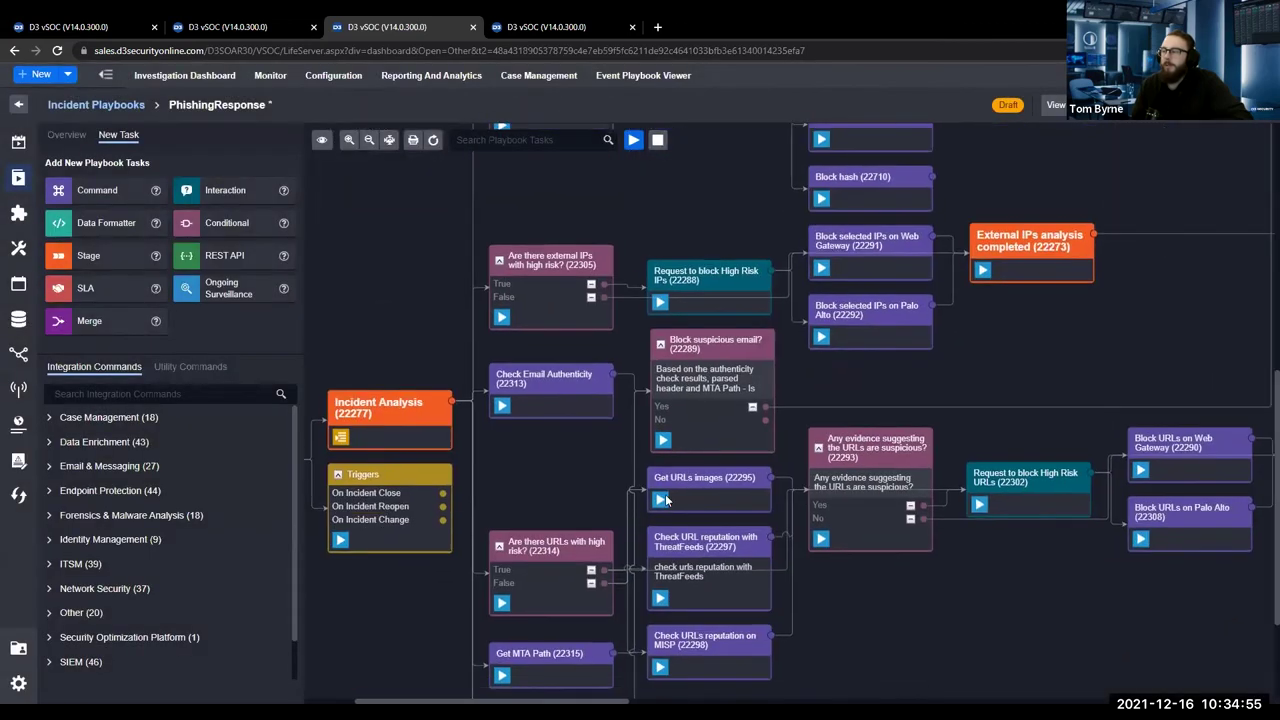
left_click(661, 499)
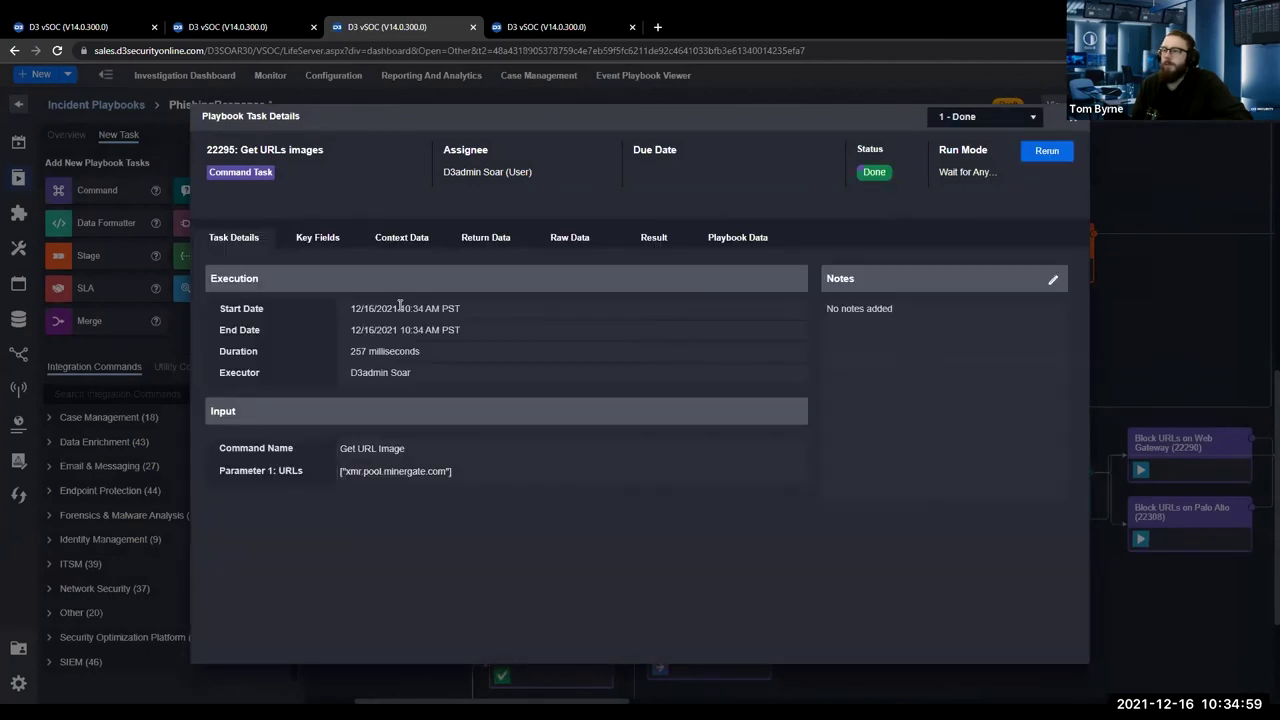
left_click(645, 245)
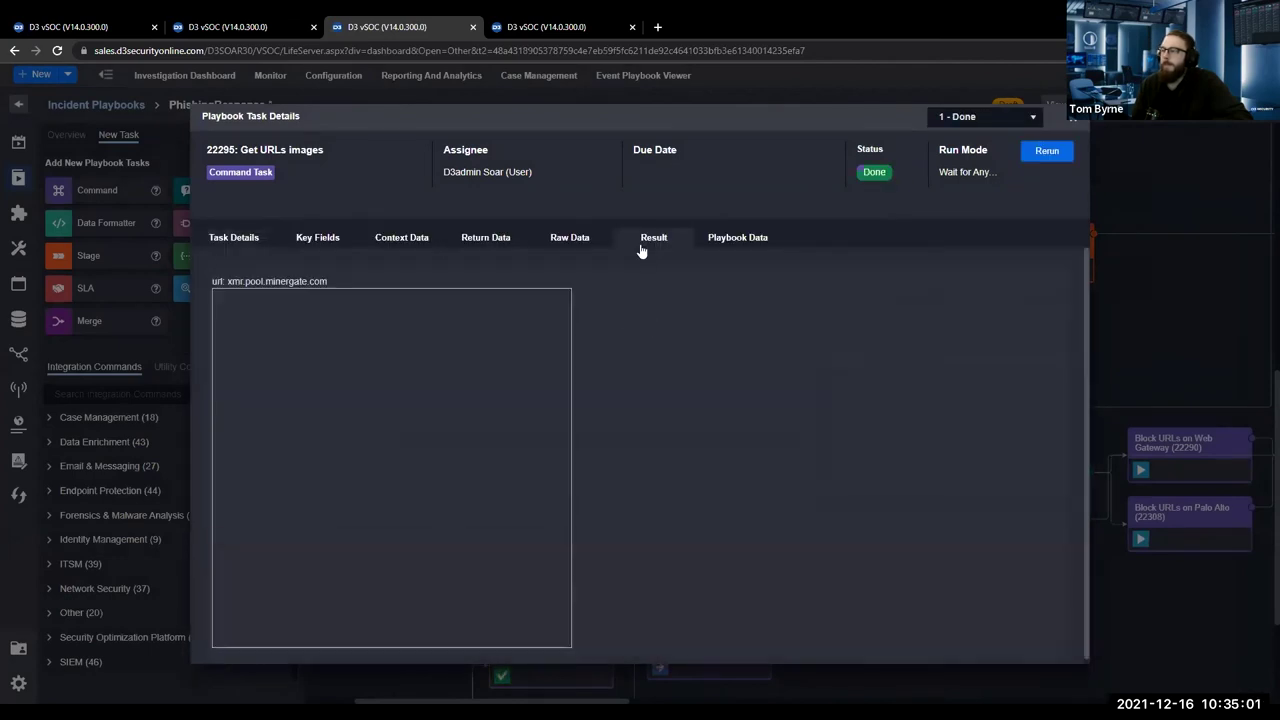
left_click(545, 27)
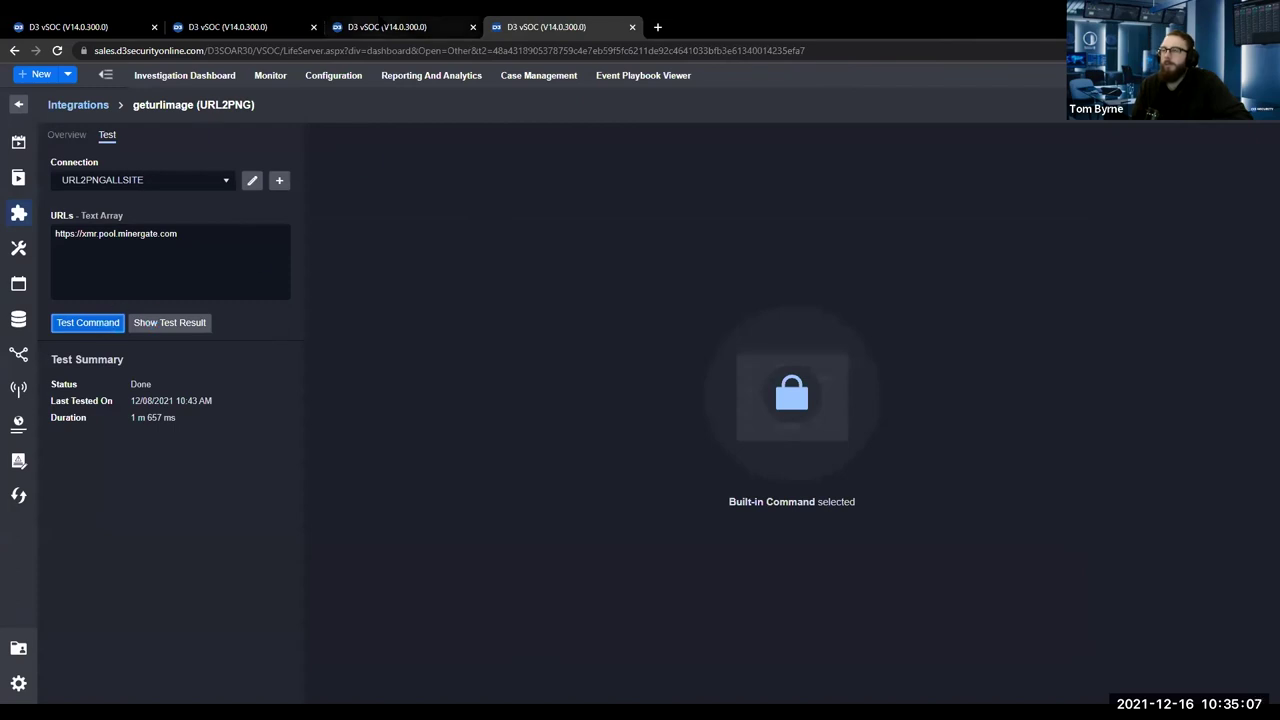
left_click(390, 27)
left_click(552, 246)
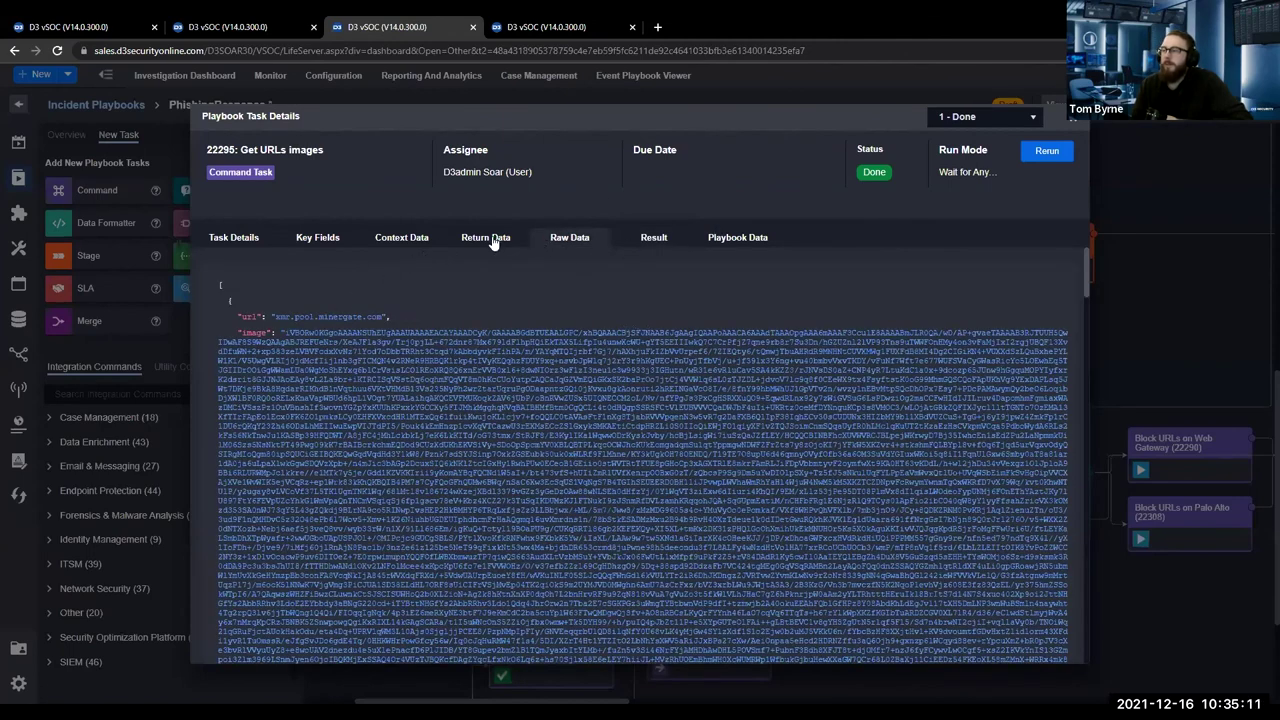
left_click(495, 244)
left_click(1075, 125)
scroll(600, 330, "up", 5)
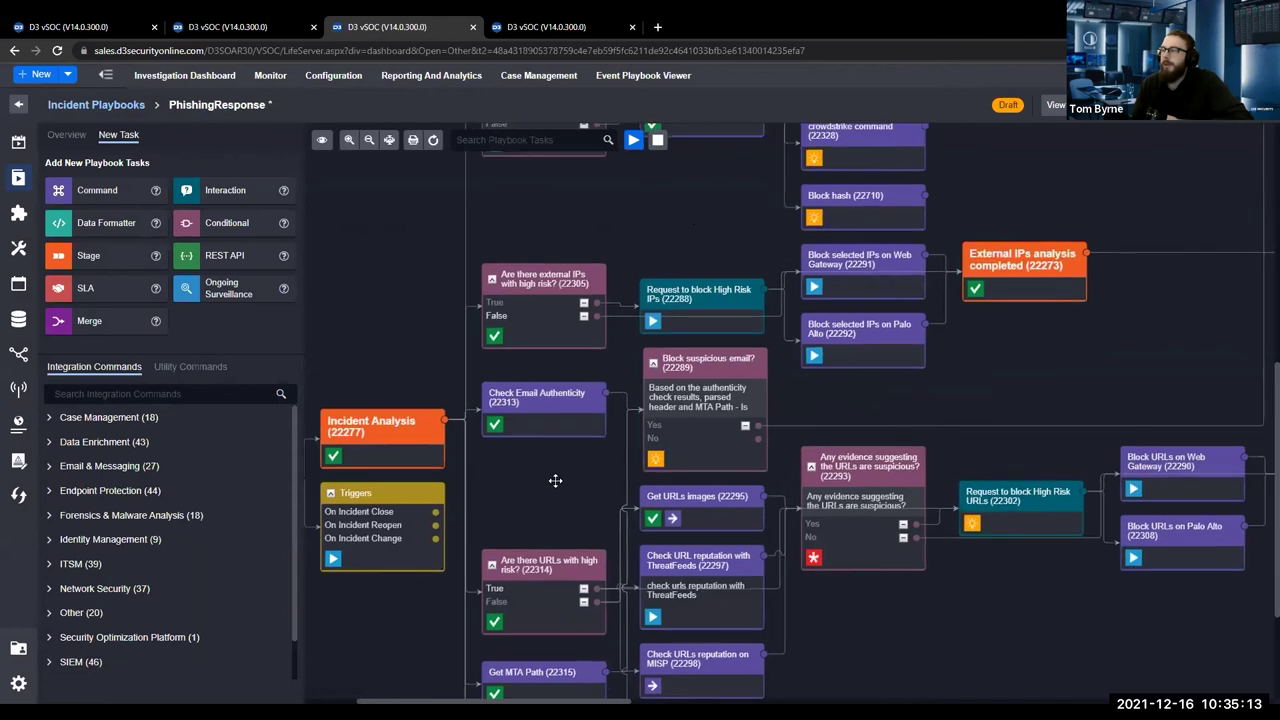
Review the Attachment Sandboxing task's result and set its rerun File Source to Artifact File.
left_click(534, 371)
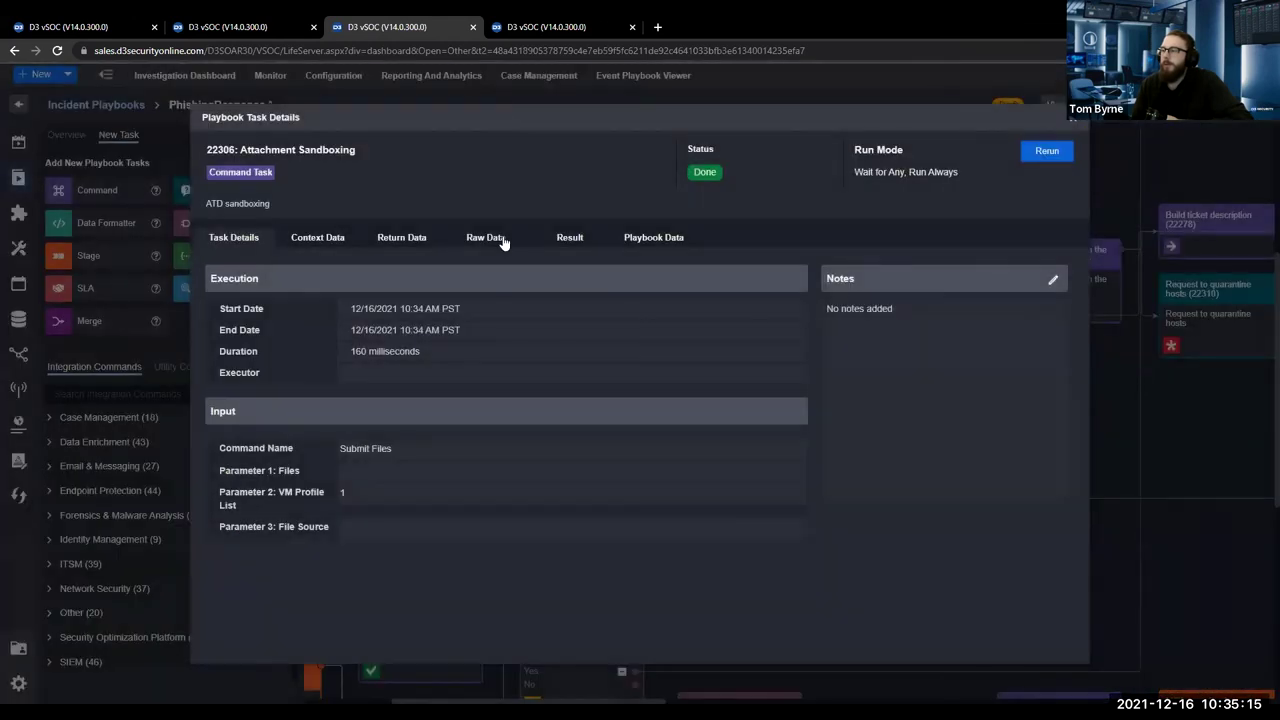
left_click(582, 240)
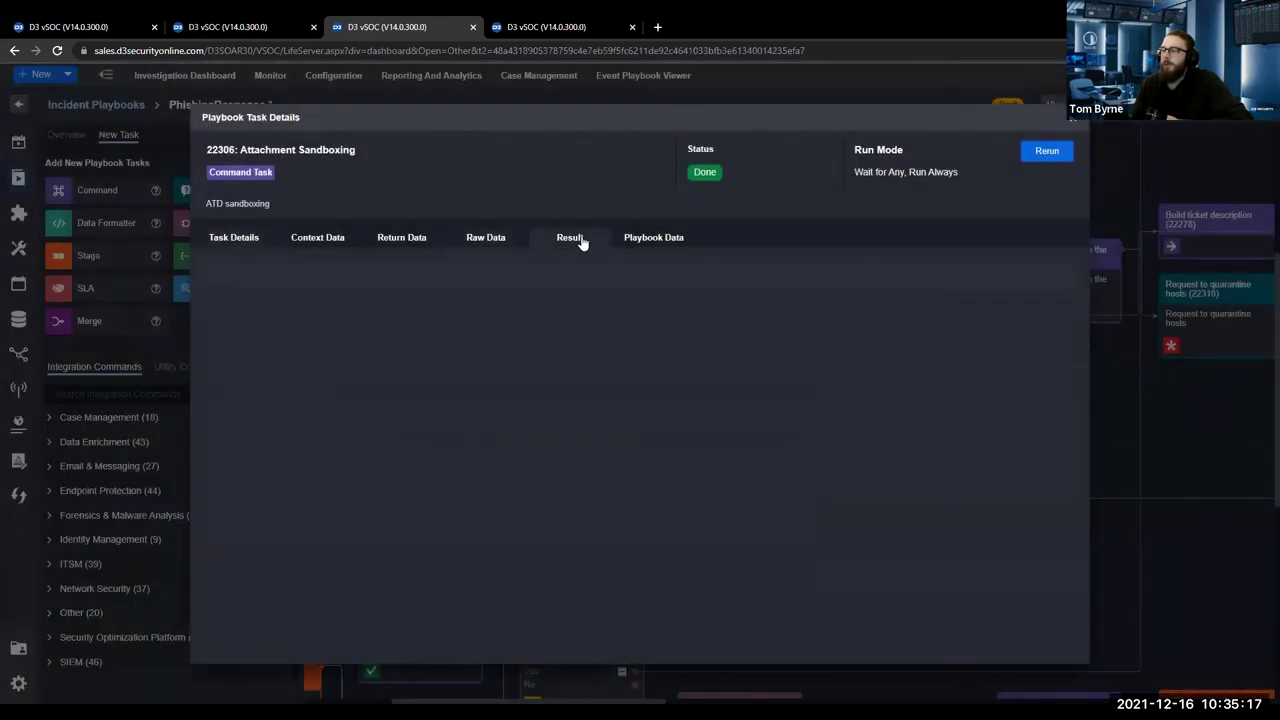
left_click(1040, 153)
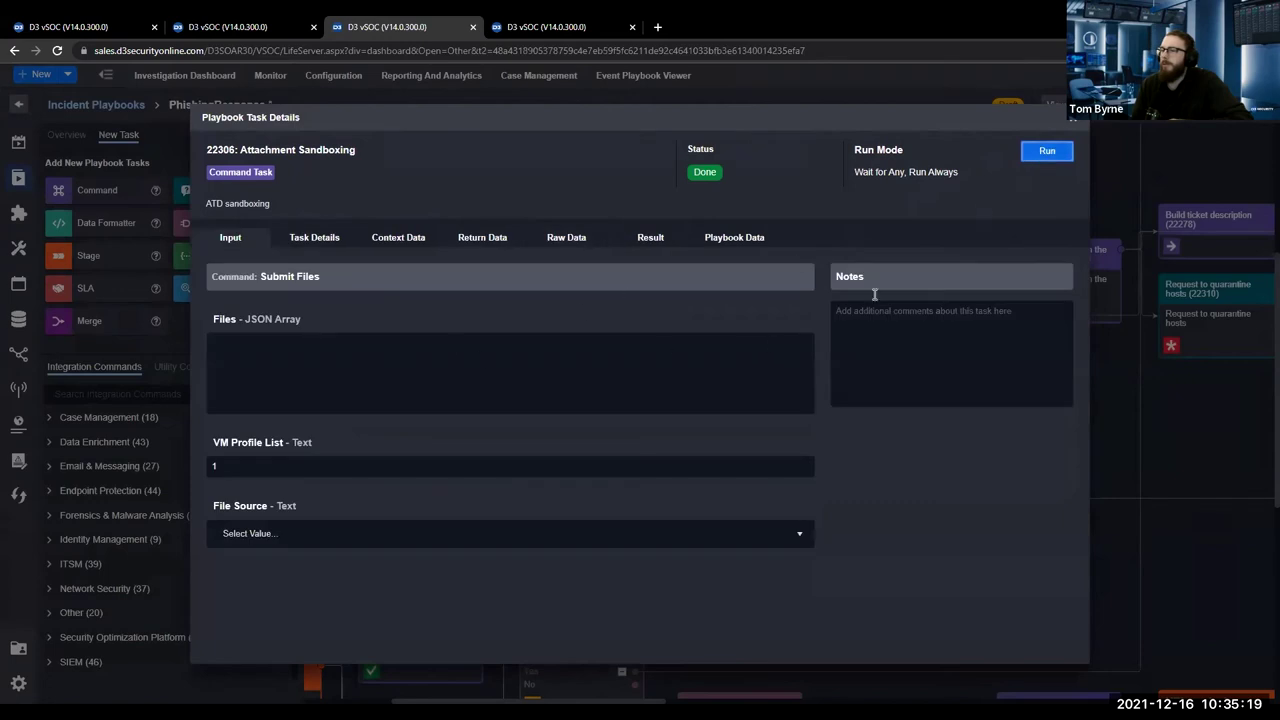
left_click(309, 532)
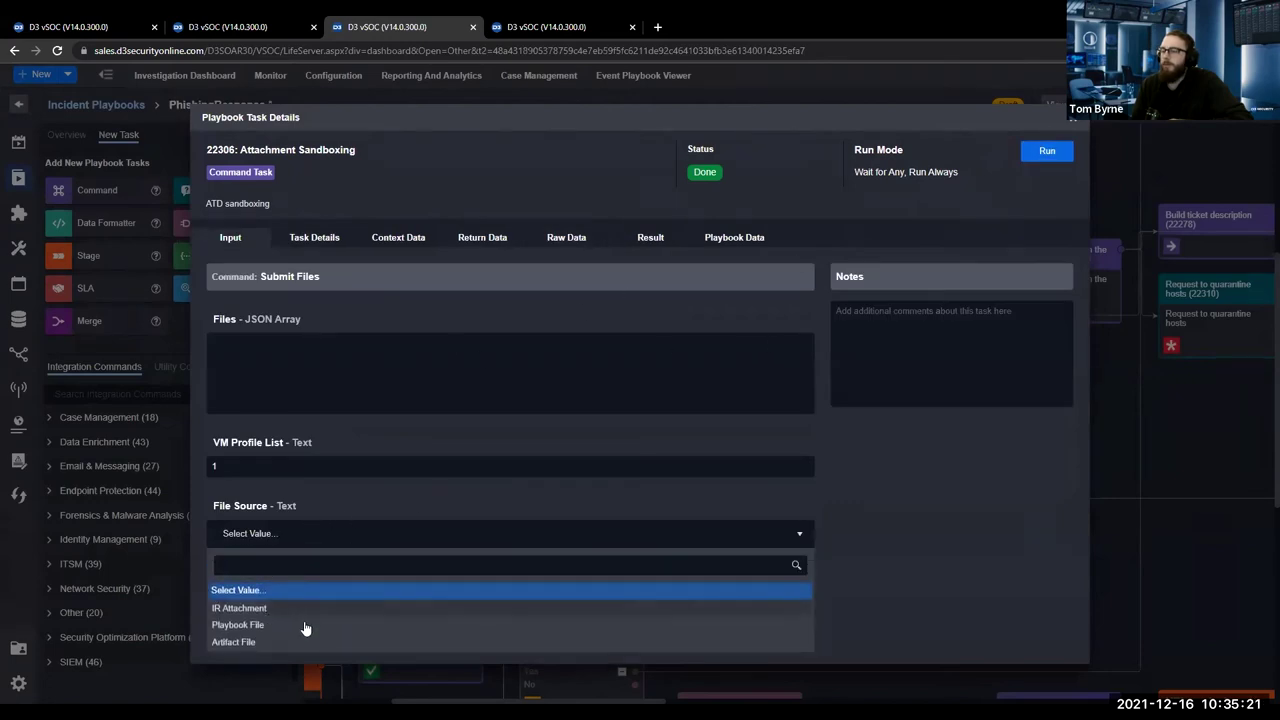
left_click(246, 643)
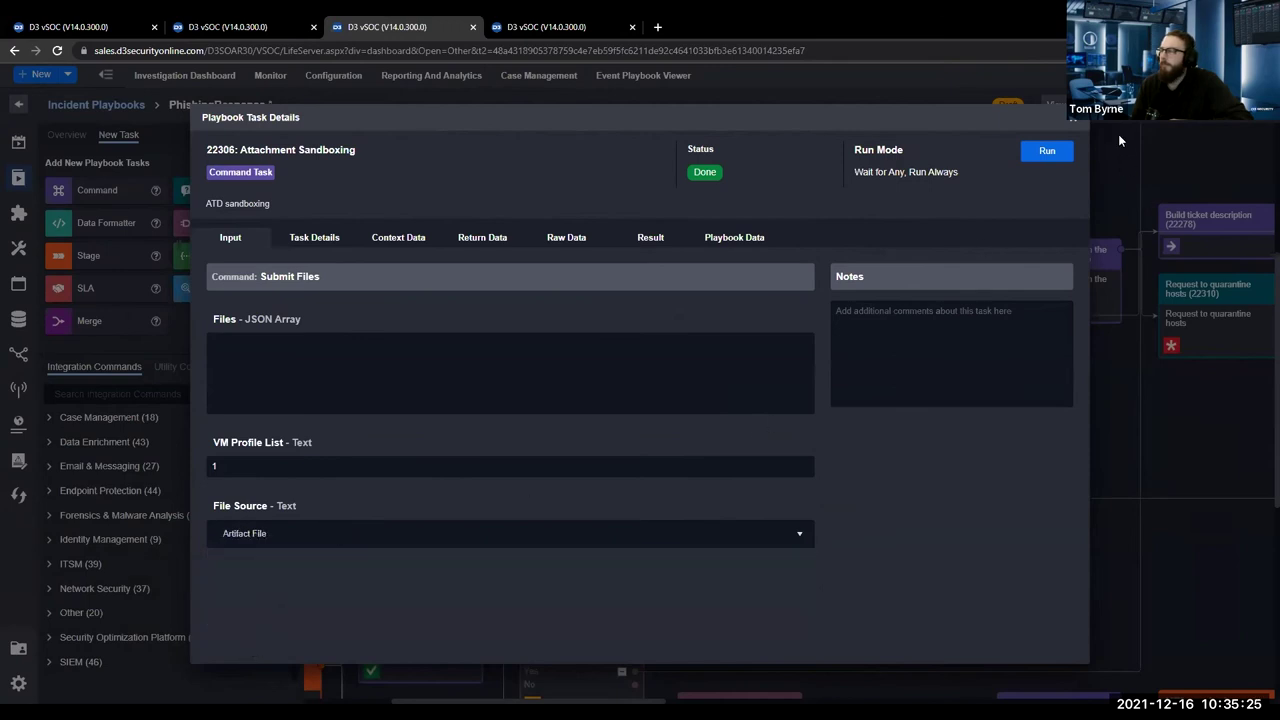
left_click(1078, 117)
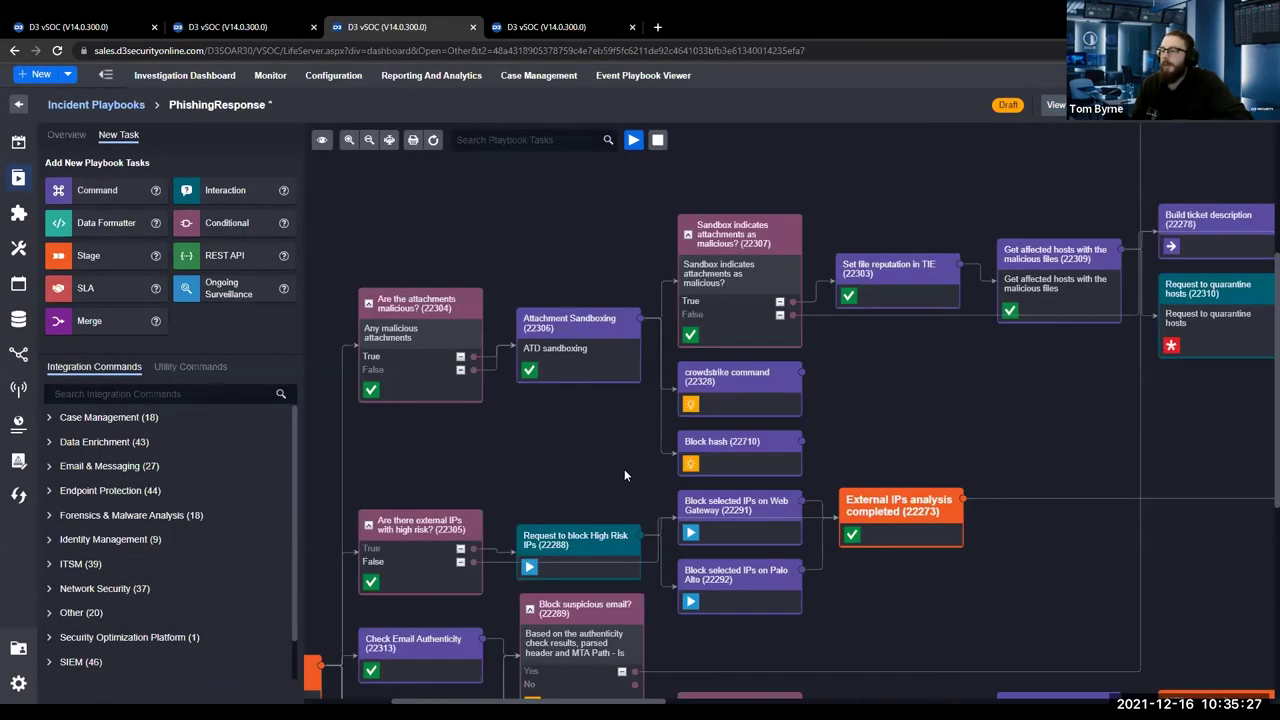
scroll(624, 475, "down", 4)
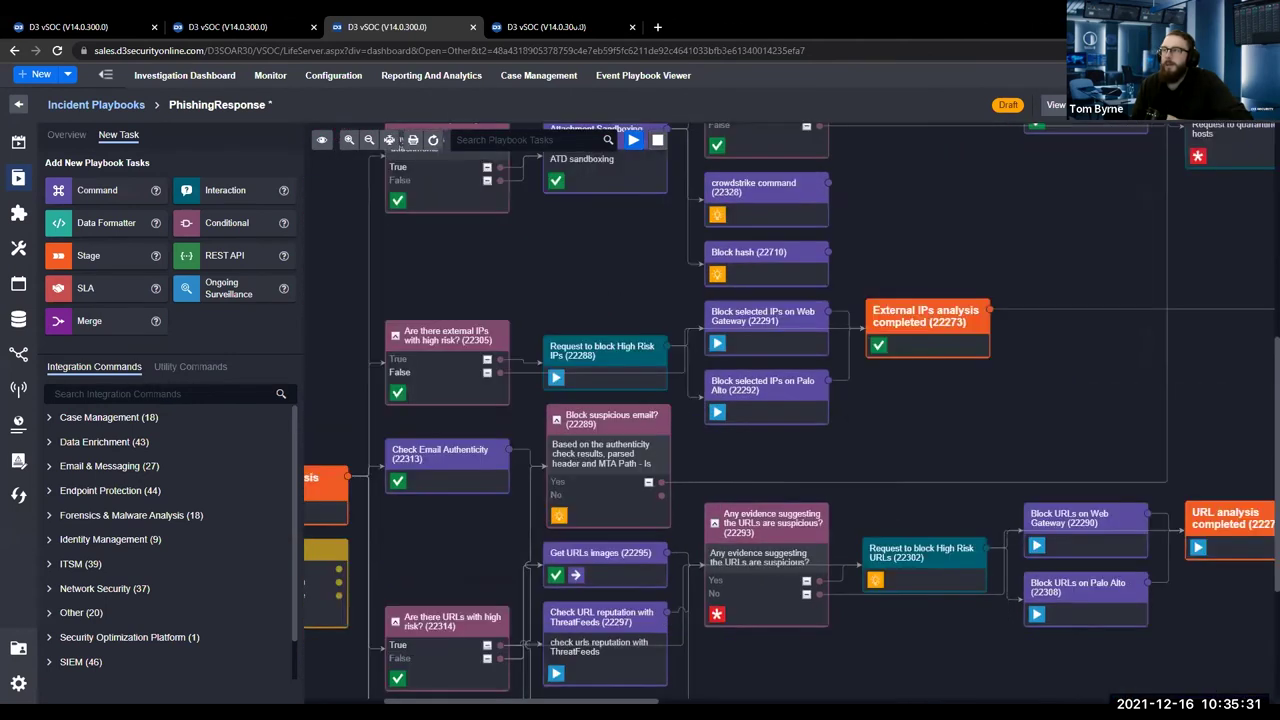
left_click(560, 27)
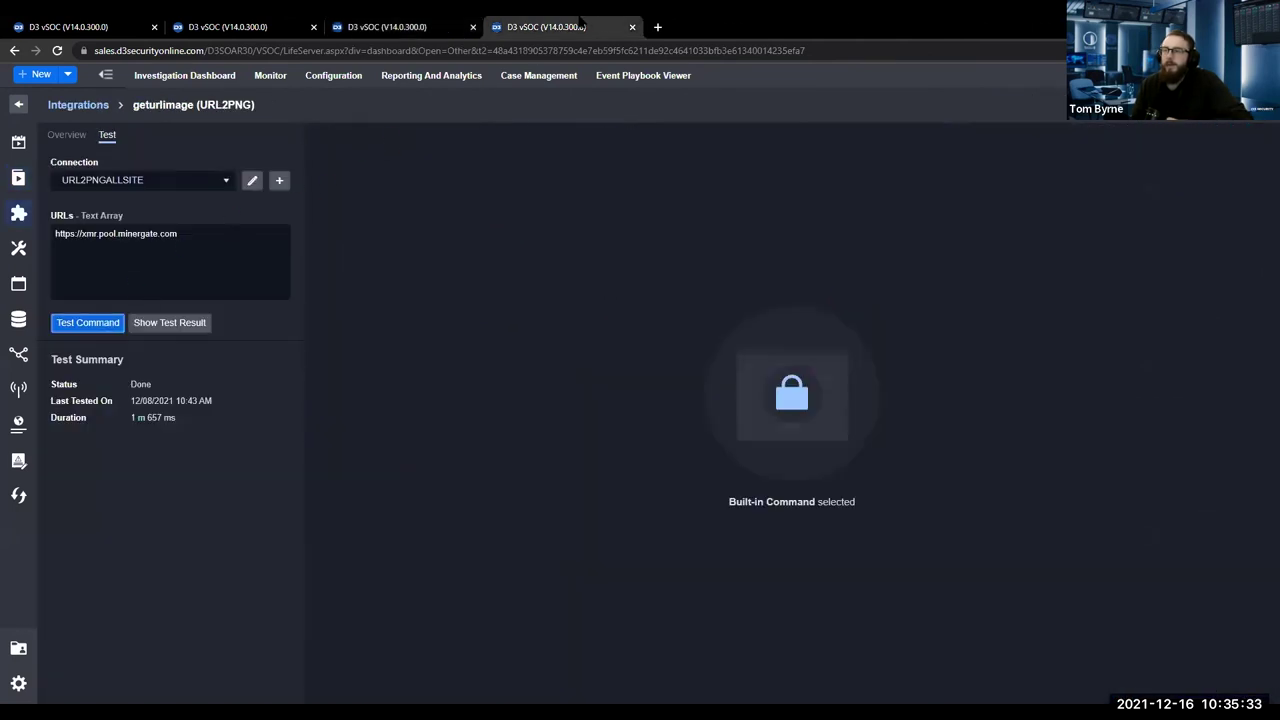
left_click(368, 27)
left_click(250, 27)
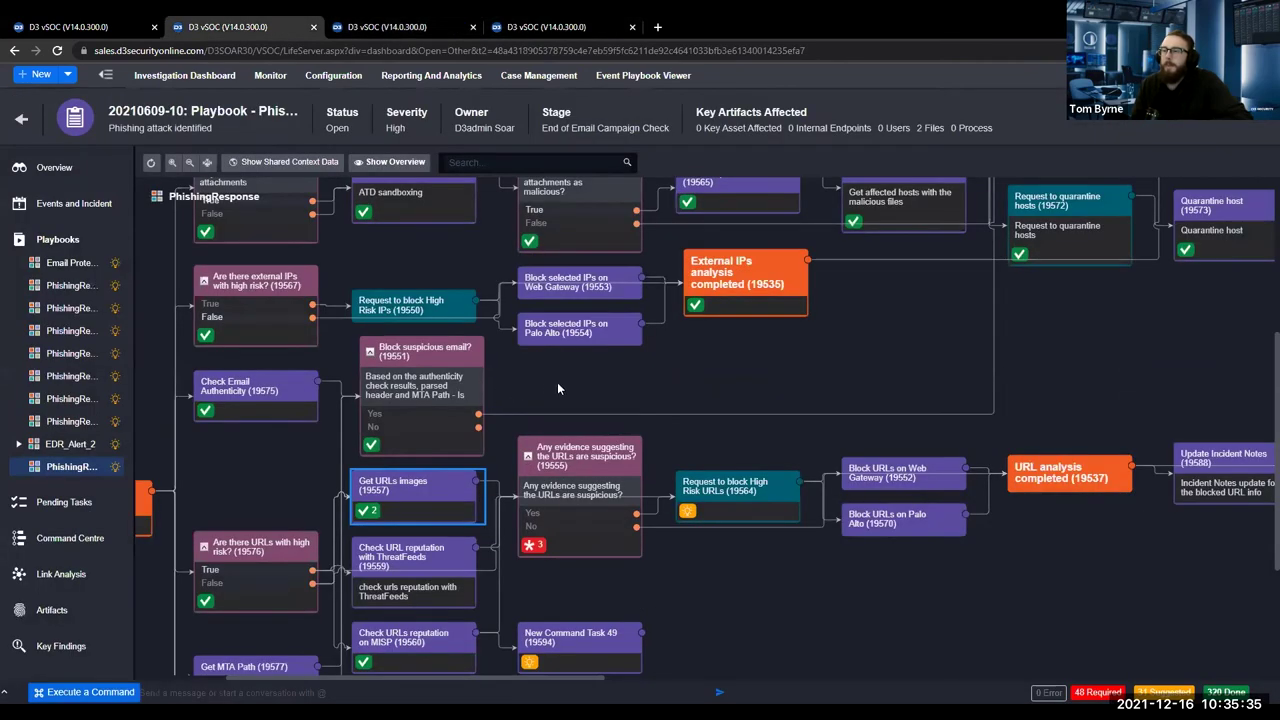
Pan the incident's playbook diagram right until the Quarantine host (19573) task is visible.
left_click_drag(557, 388, 447, 466)
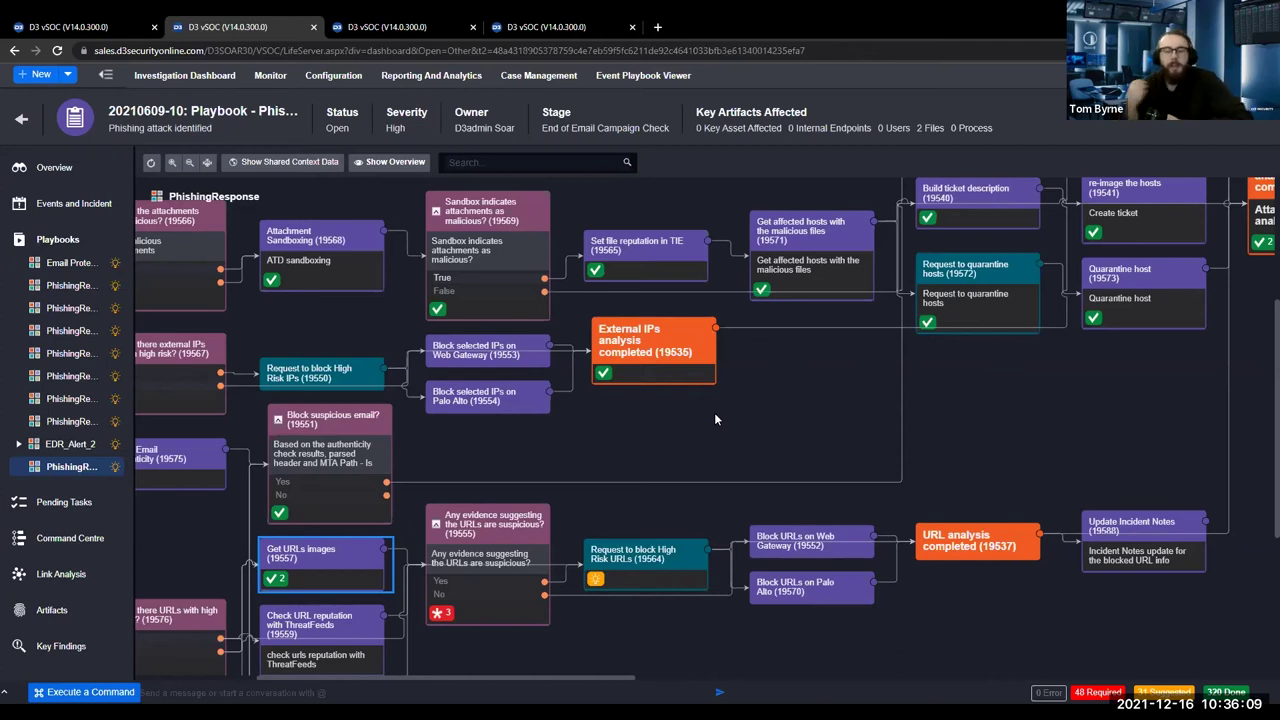
left_click_drag(1005, 409, 777, 437)
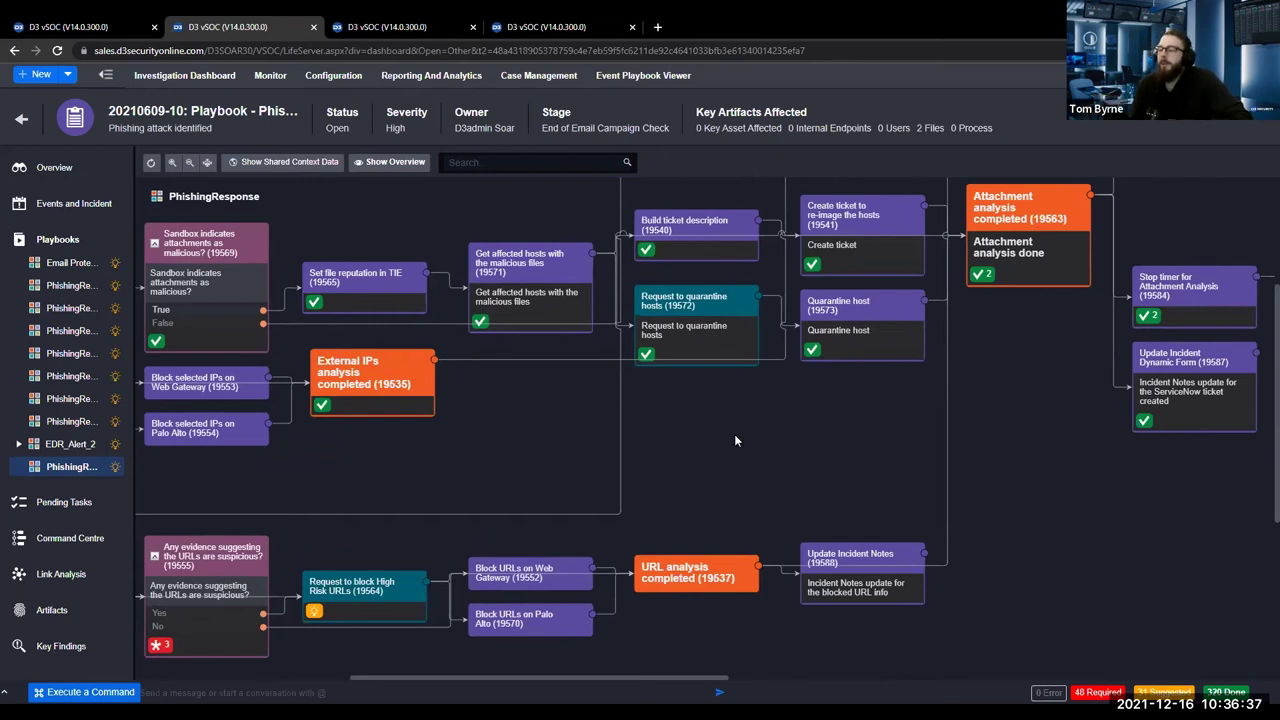
left_click_drag(810, 481, 731, 418)
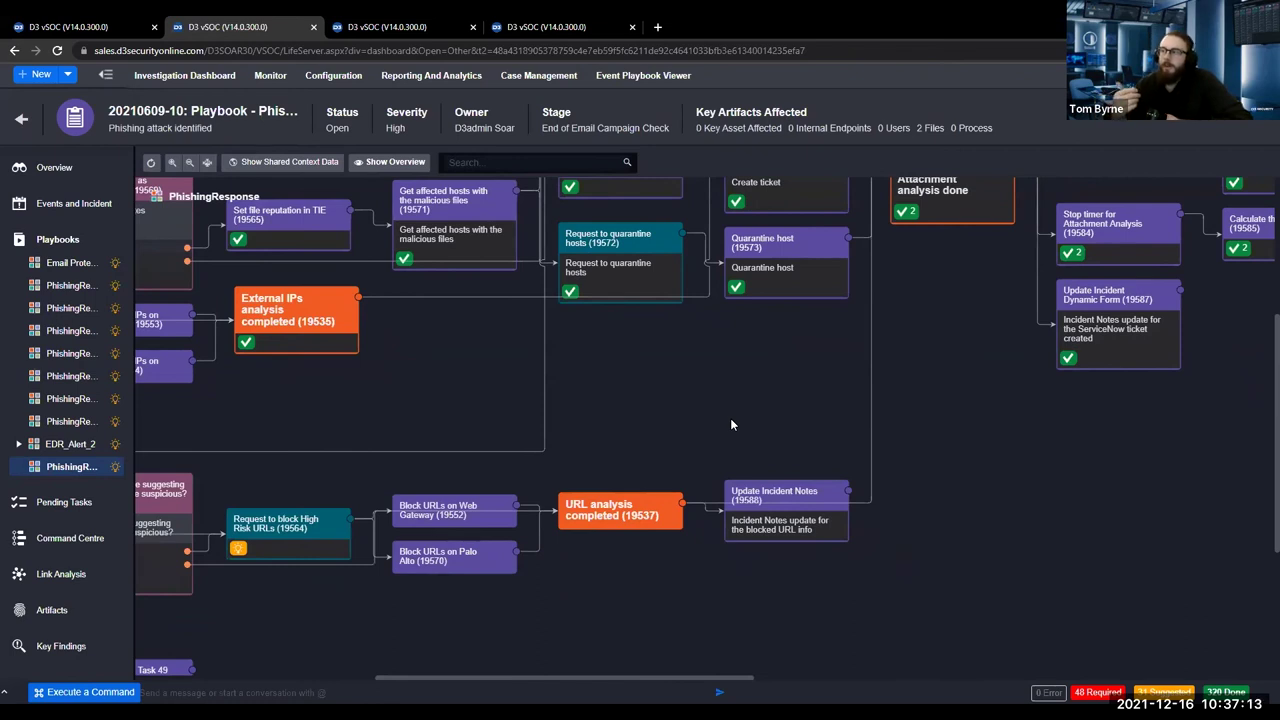
scroll(731, 425, "up", 2)
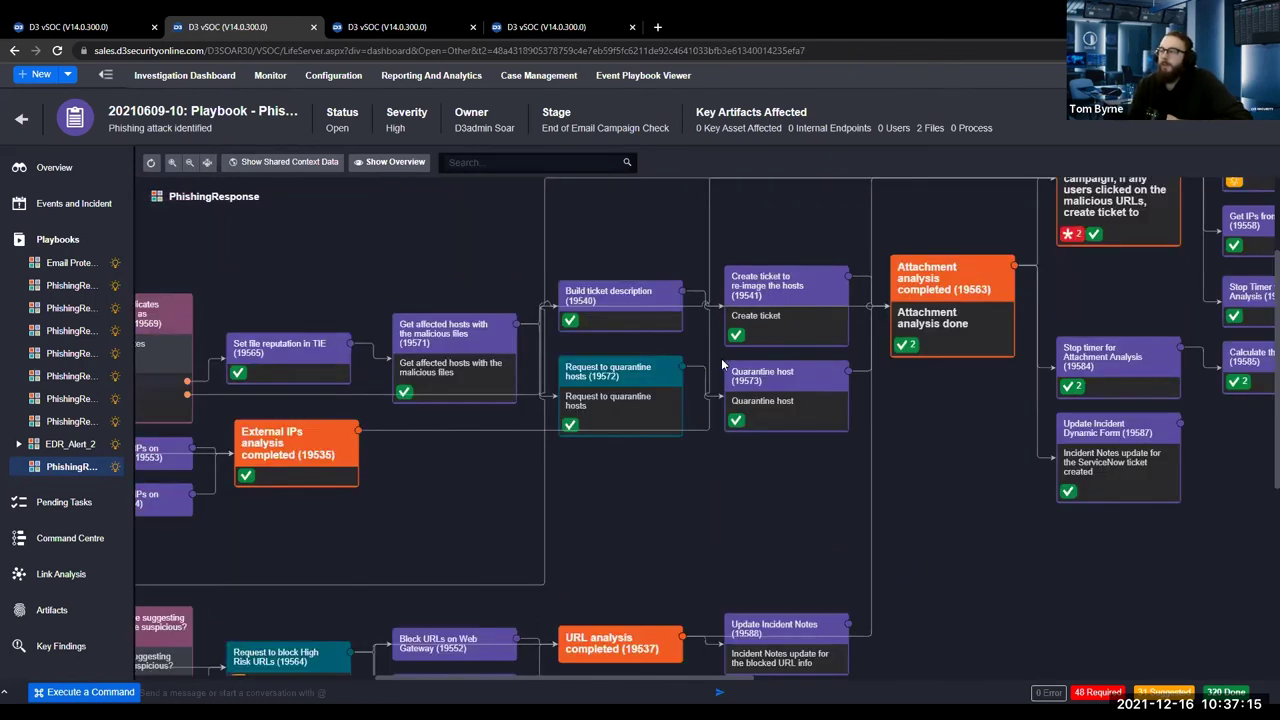
Open the Quarantine host task, then view the editor's Quarantine host (22311) task settings.
left_click(786, 381)
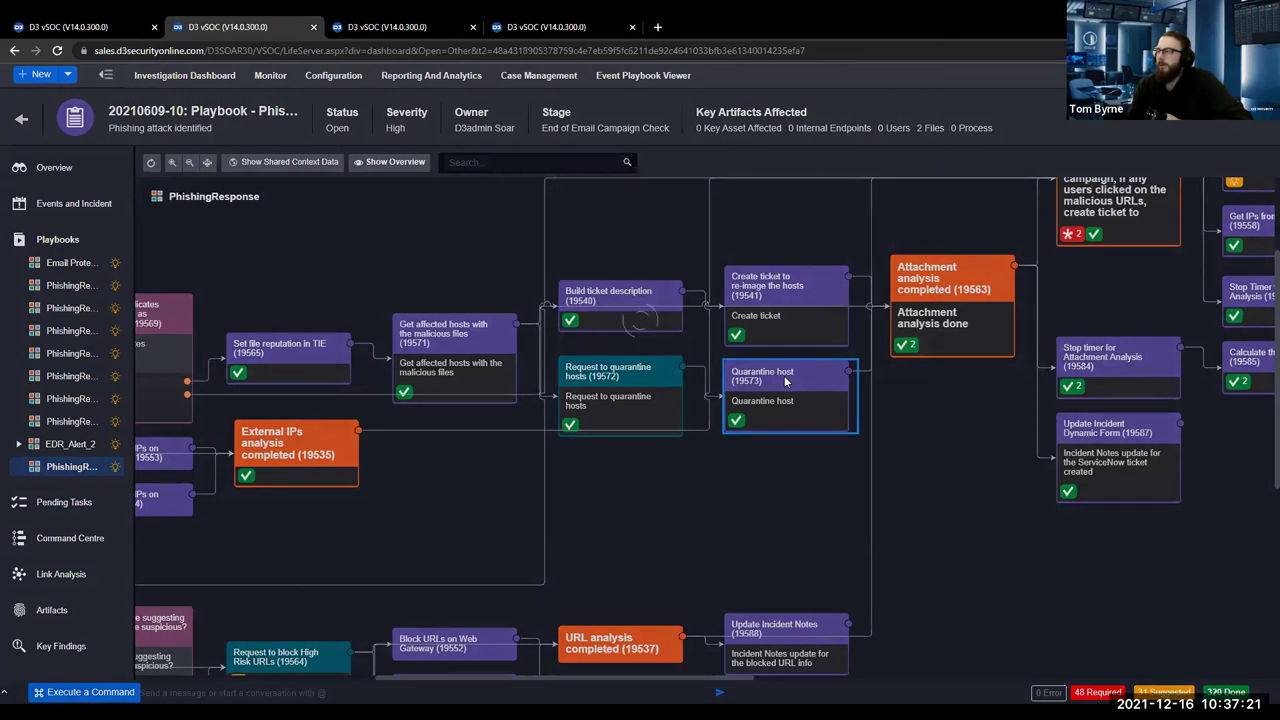
double_click(784, 375)
key("ctrl+Tab")
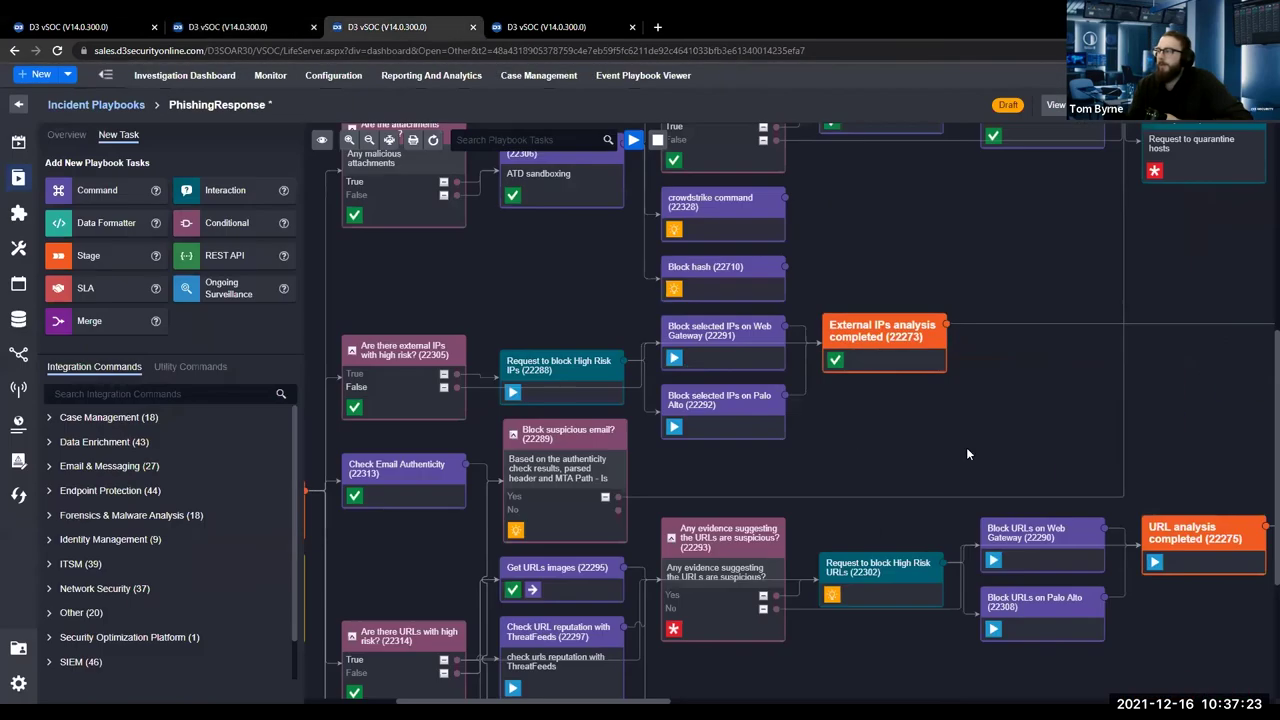
scroll(611, 534, "up", 2)
scroll(590, 520, "right", 3)
scroll(700, 420, "right", 3)
left_click(815, 305)
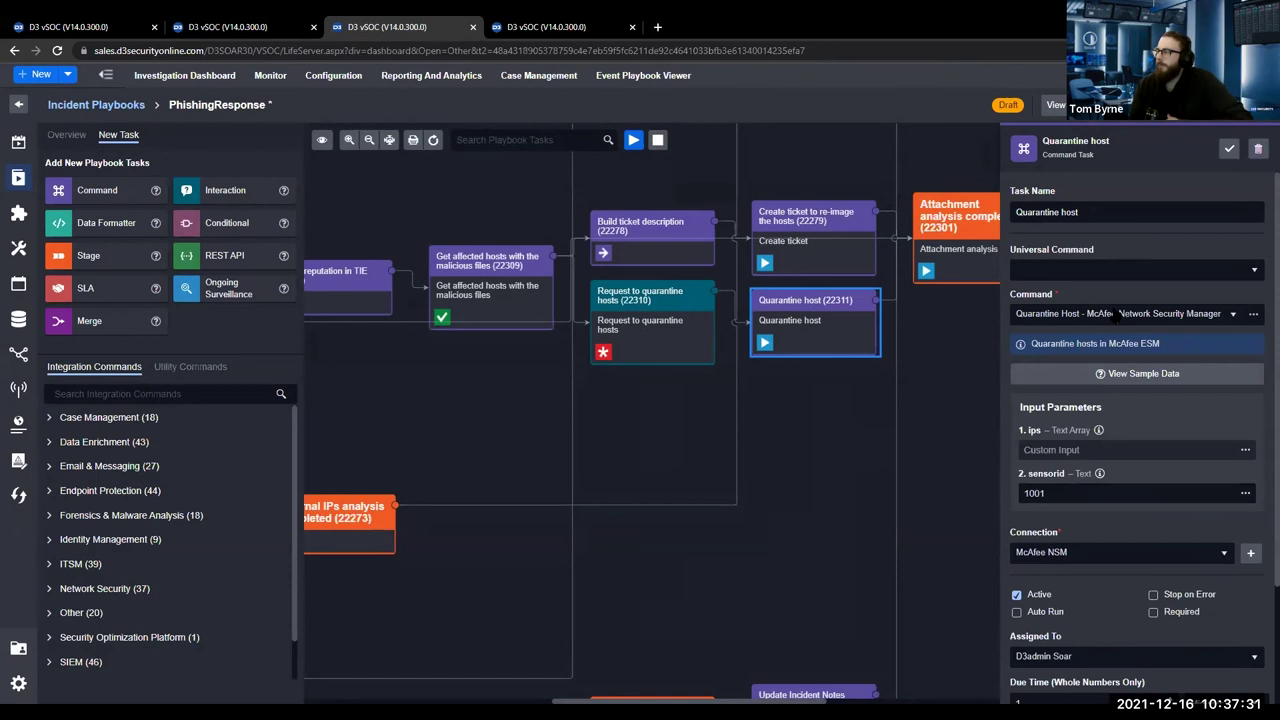
left_click(857, 423)
left_click_drag(857, 423, 725, 459)
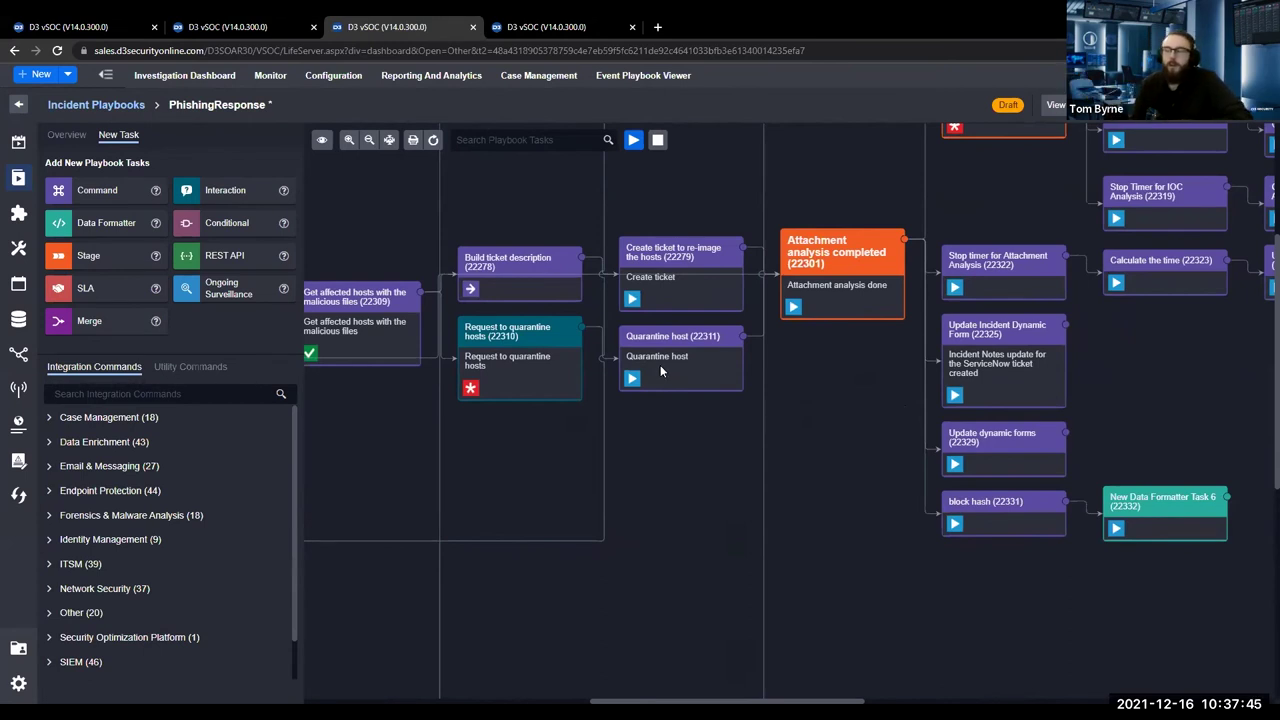
Inspect the Request to quarantine hosts task's settings and search integration commands for 'quaran'.
left_click(561, 346)
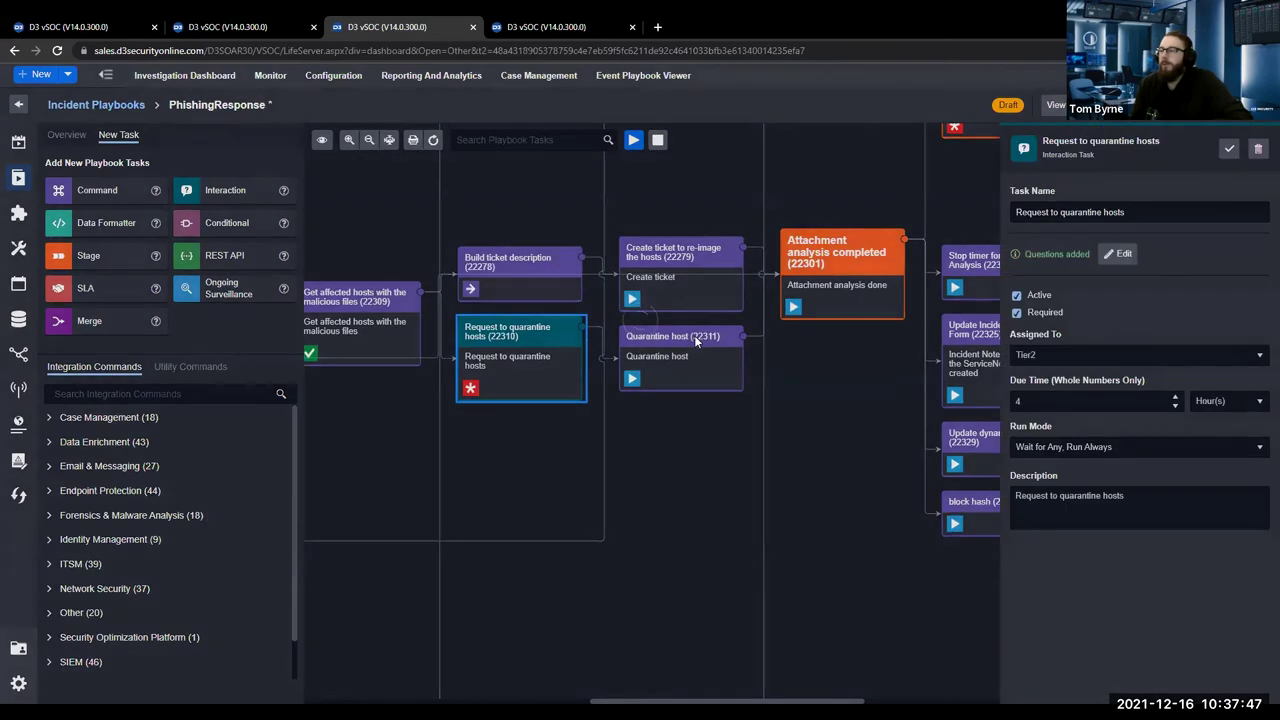
left_click(710, 345)
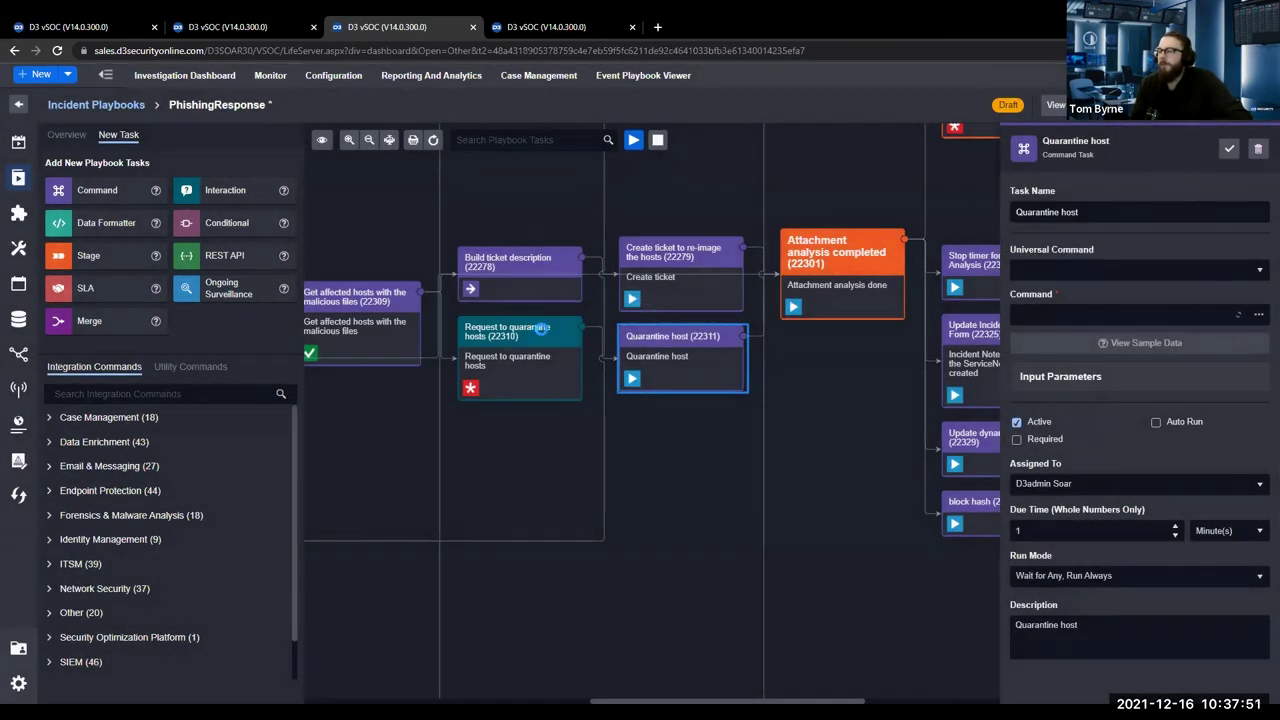
left_click(548, 333)
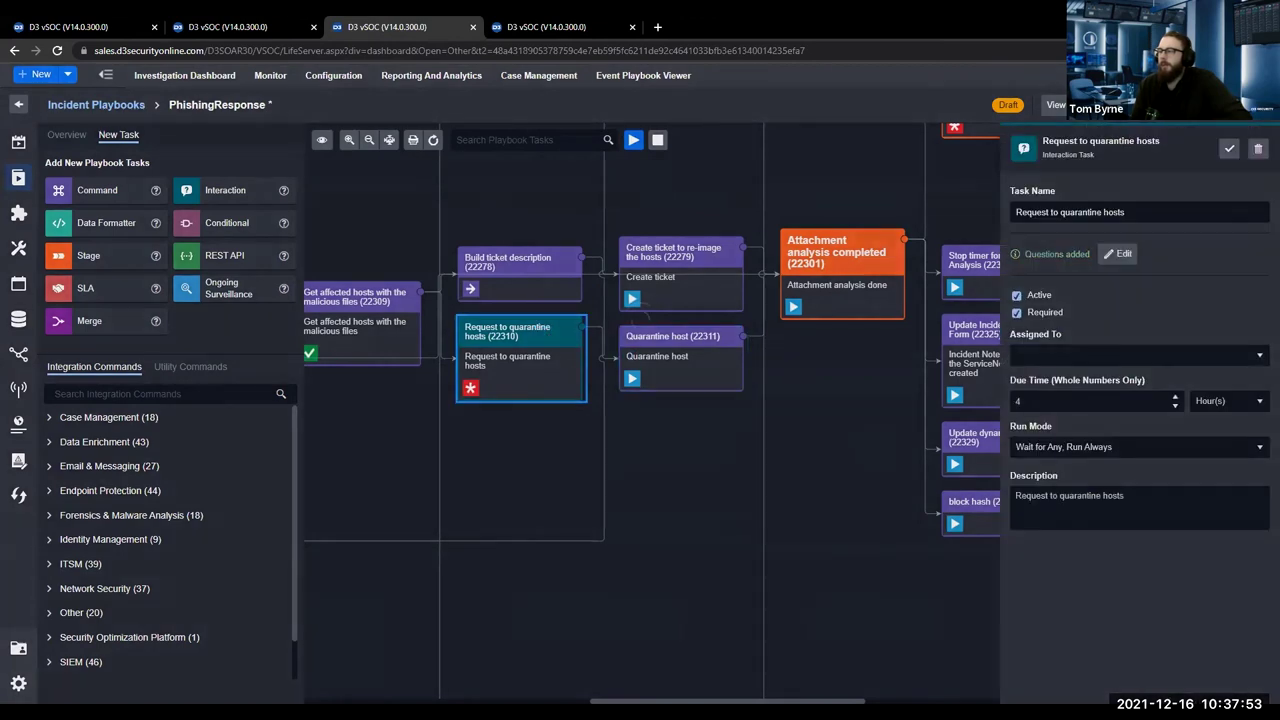
left_click(125, 395)
type("qu")
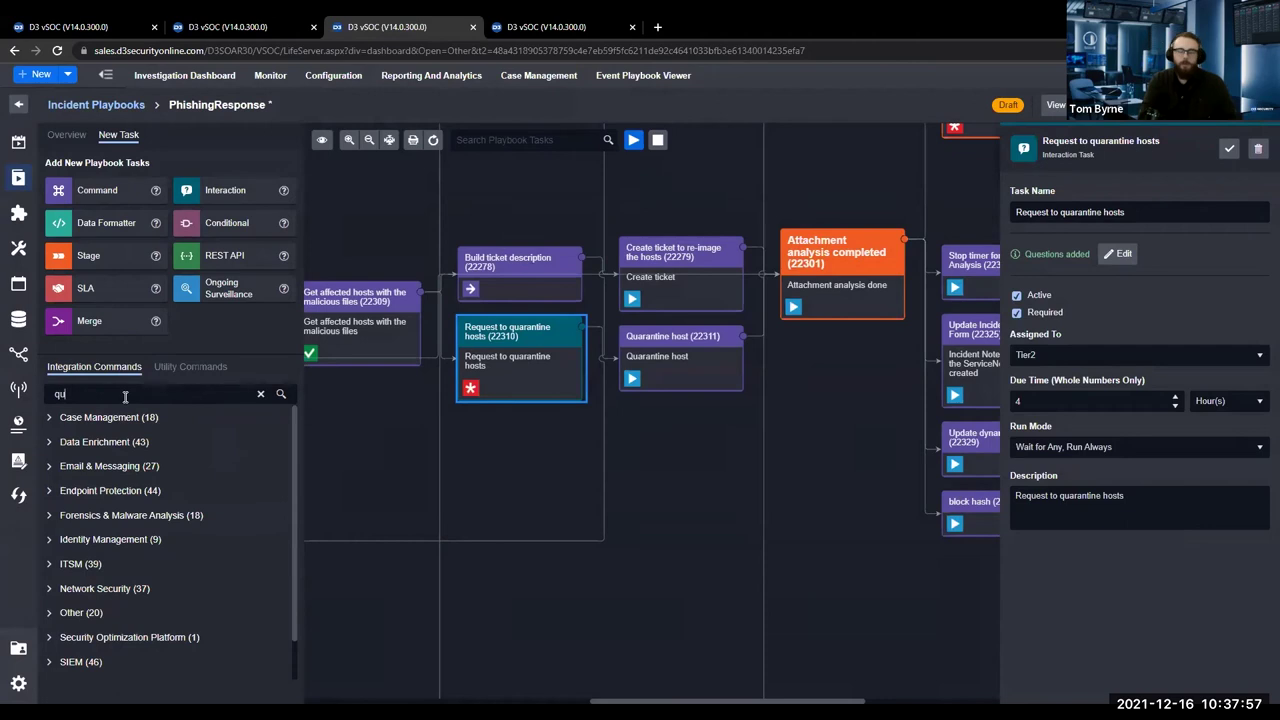
type("arantine")
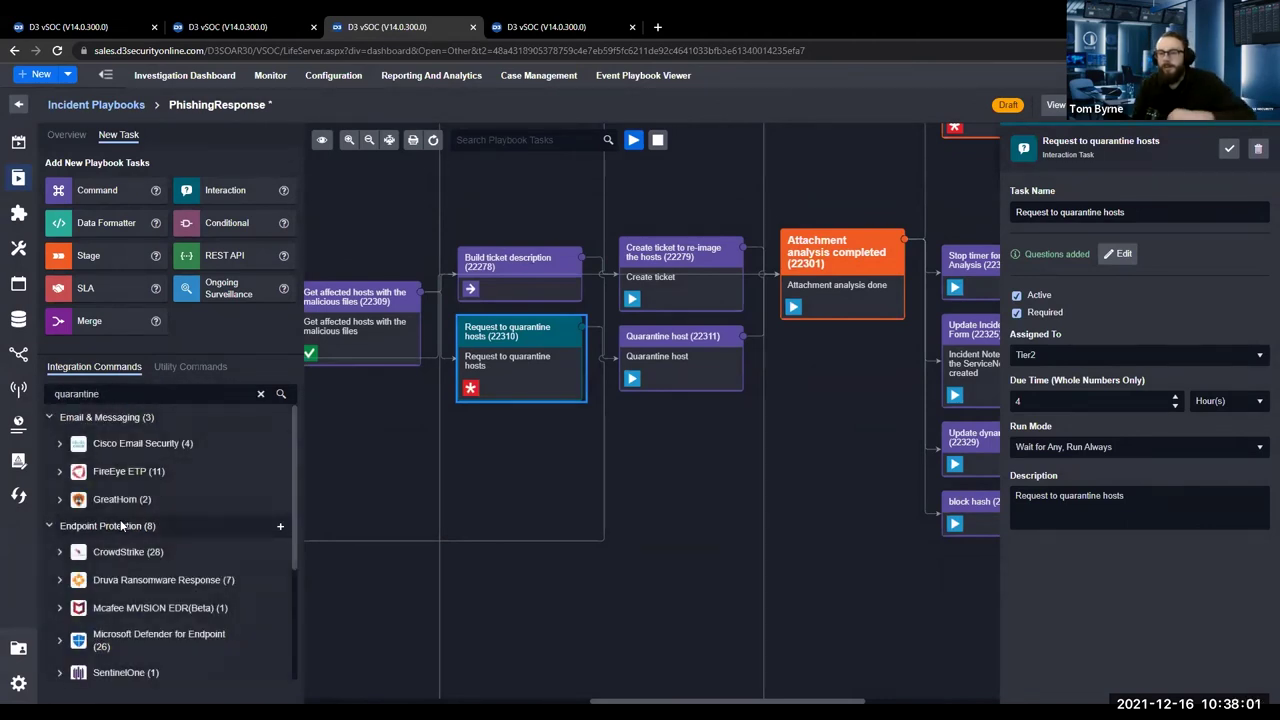
Drop SentinelOne's Quarantine Host command onto the canvas as task 'Sentinel One Quarantine host'.
scroll(85, 550, "down", 1)
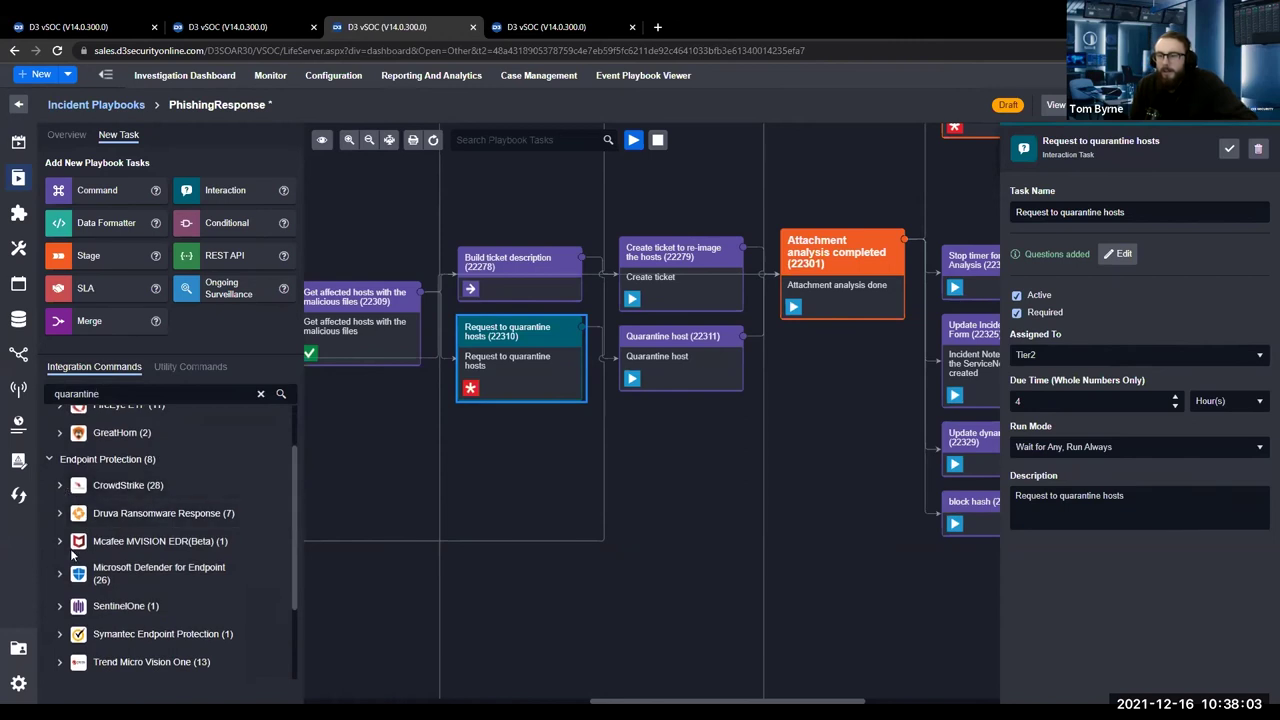
left_click(60, 606)
left_click_drag(190, 632, 540, 474)
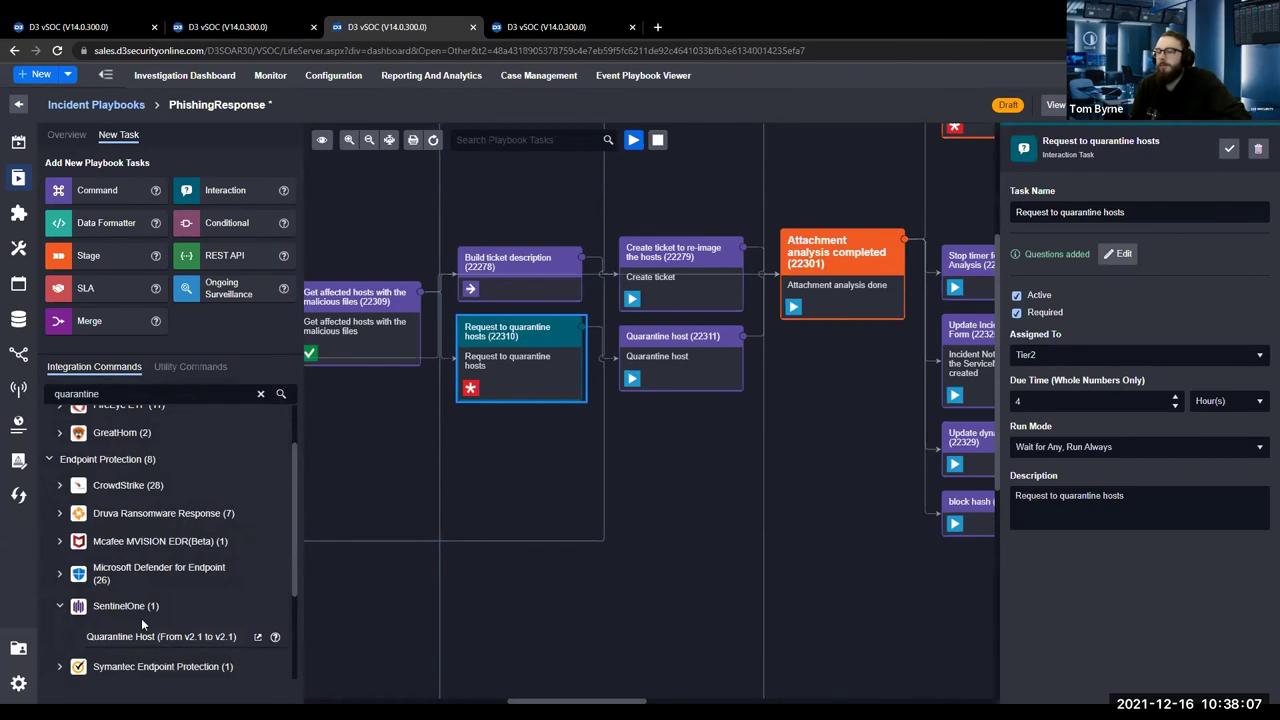
left_click_drag(145, 637, 625, 430)
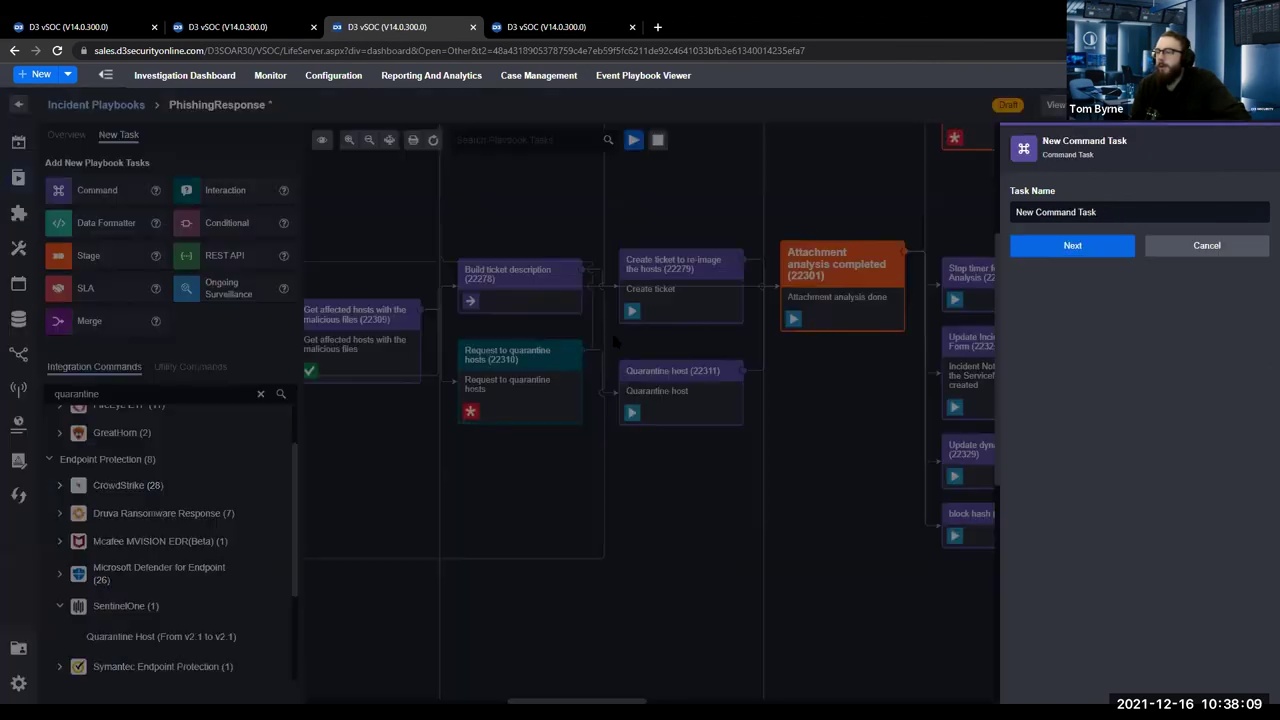
key("ctrl+a")
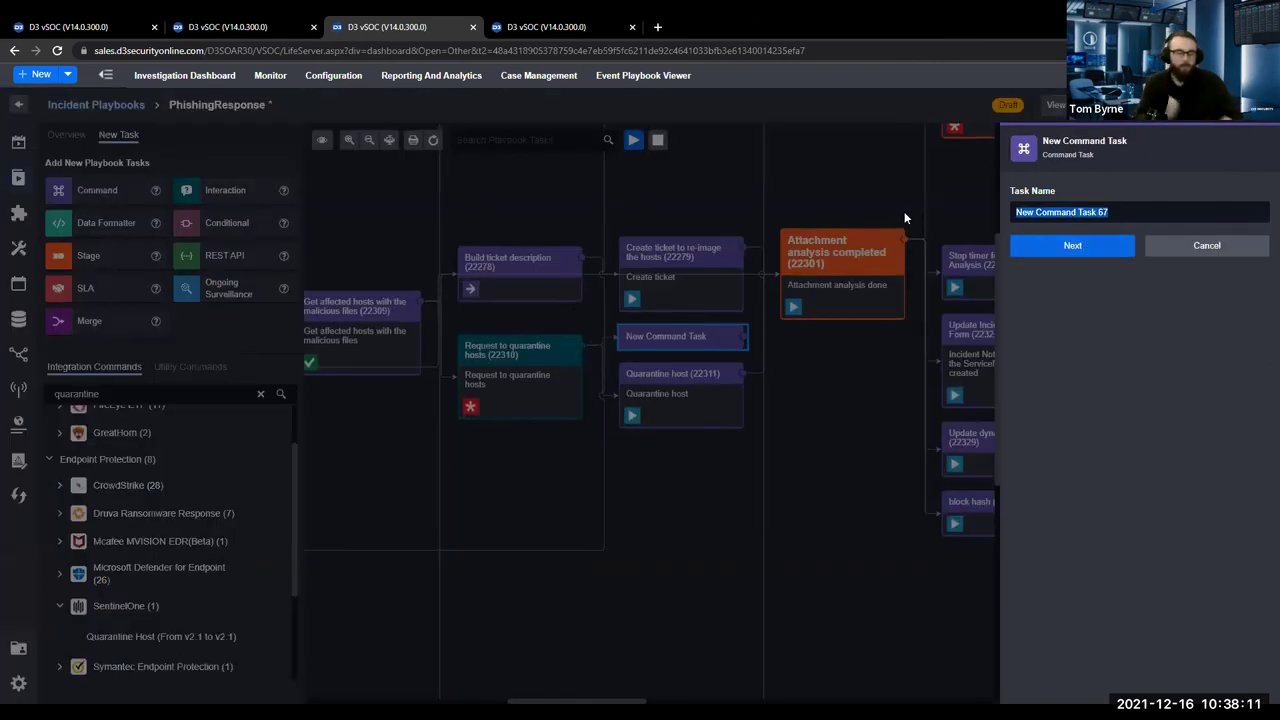
type("Sentiunel")
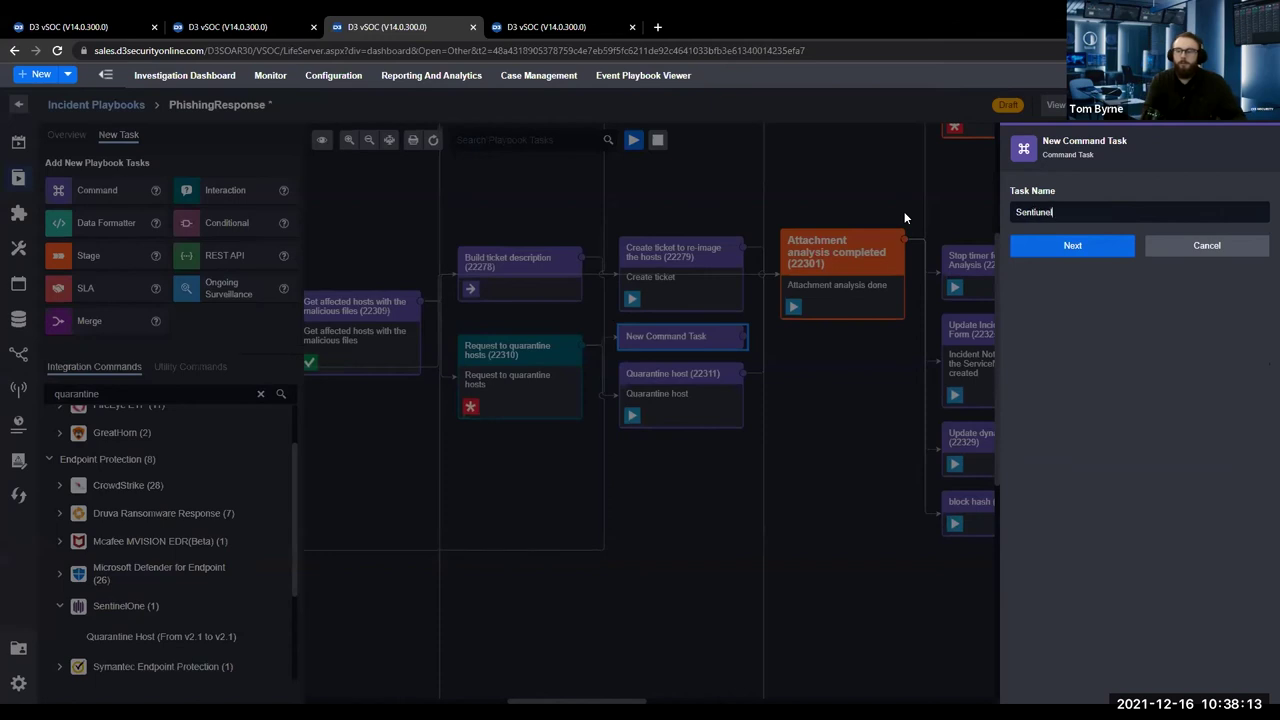
key("BackSpace")
key("BackSpace")
key("BackSpace")
key("BackSpace")
type("nel One")
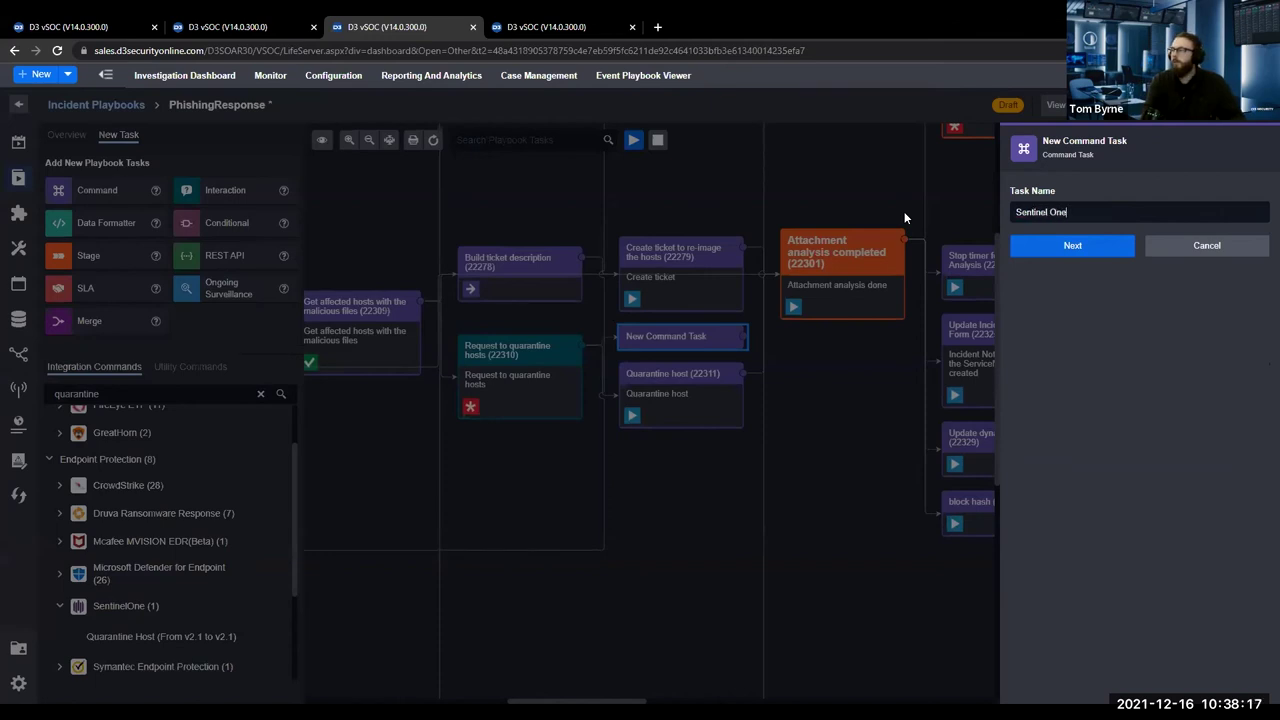
type("  Quarantine host")
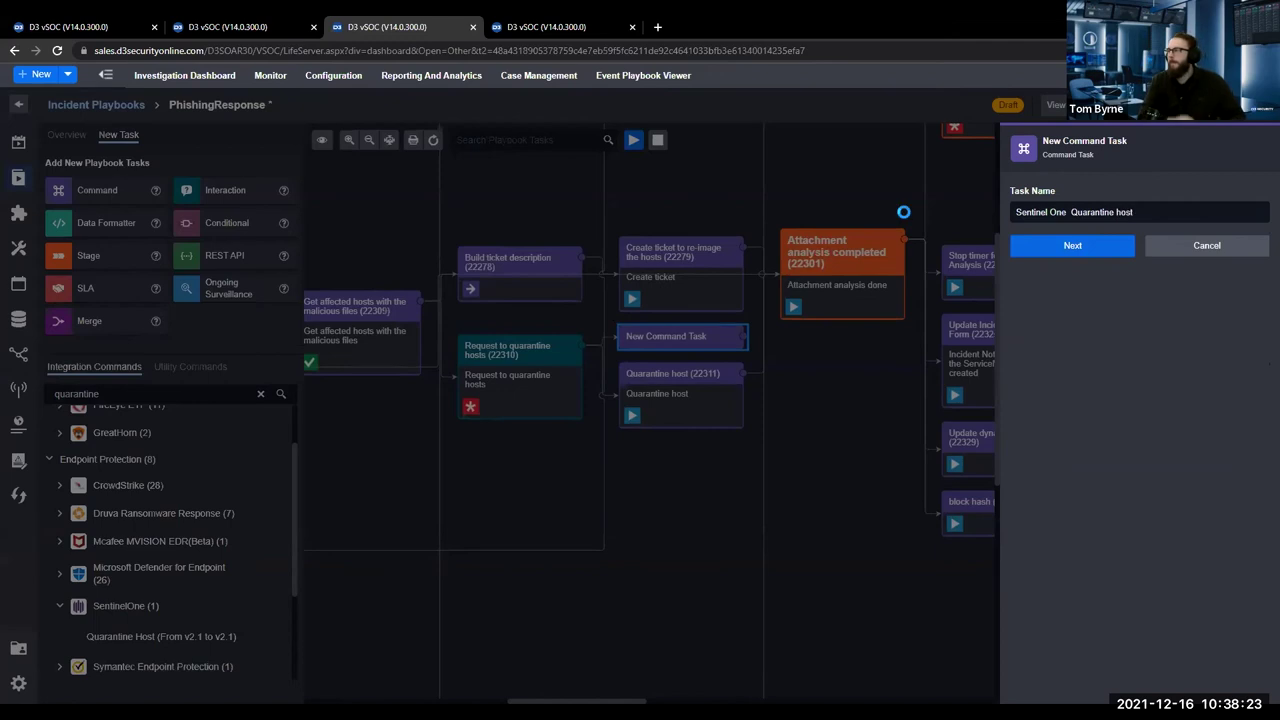
left_click(1072, 252)
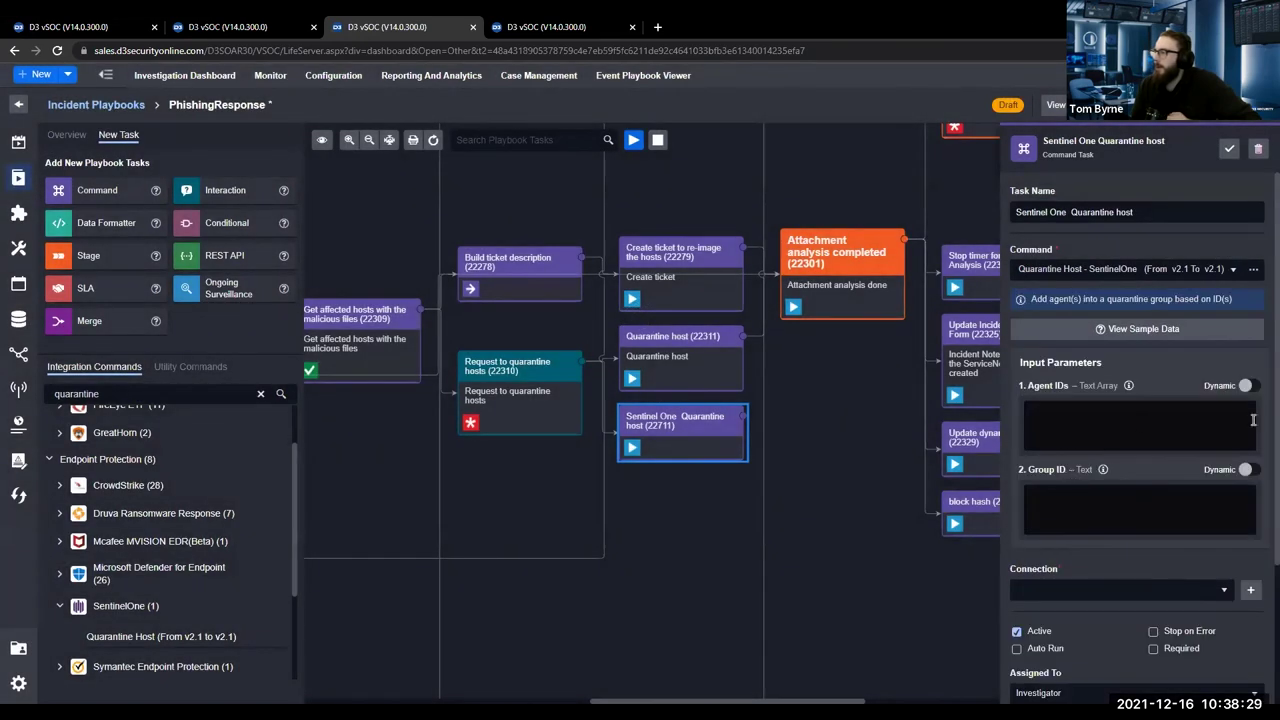
Make Agent IDs dynamic and expand DataSource > incident > Events in its data picker.
left_click(1246, 385)
left_click(1241, 428)
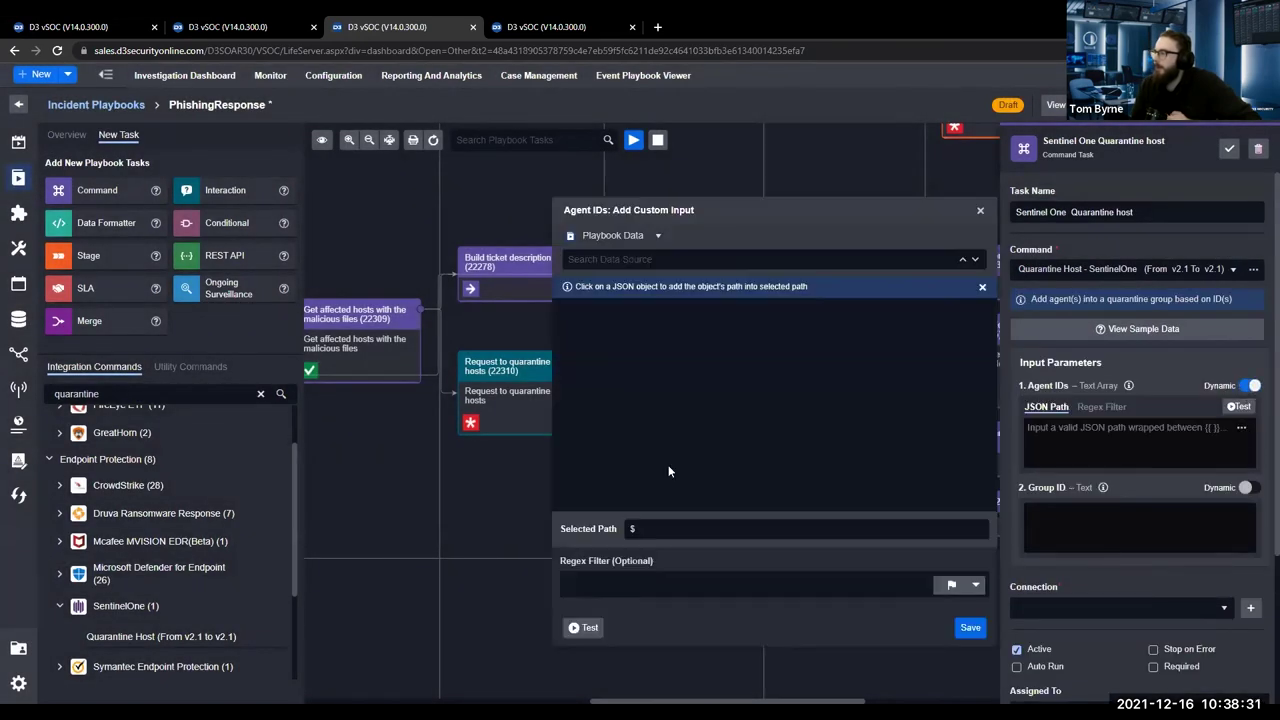
left_click(585, 331)
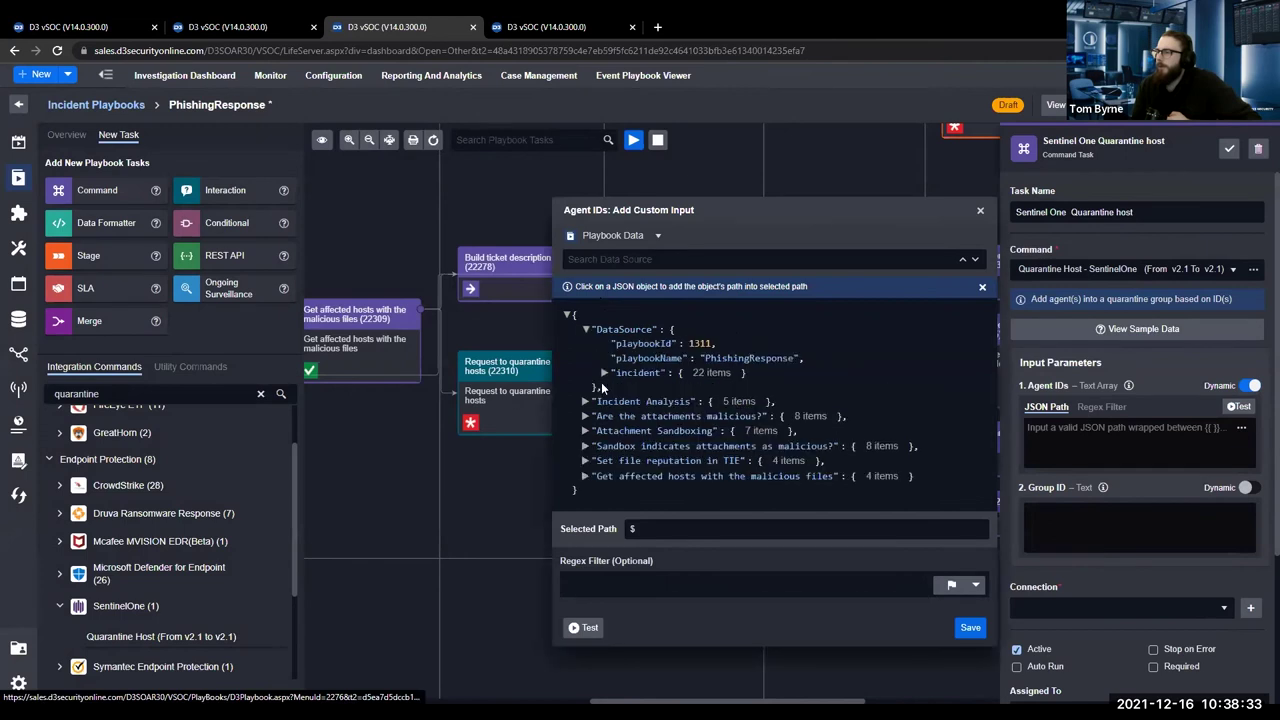
left_click(604, 369)
scroll(660, 425, "down", 3)
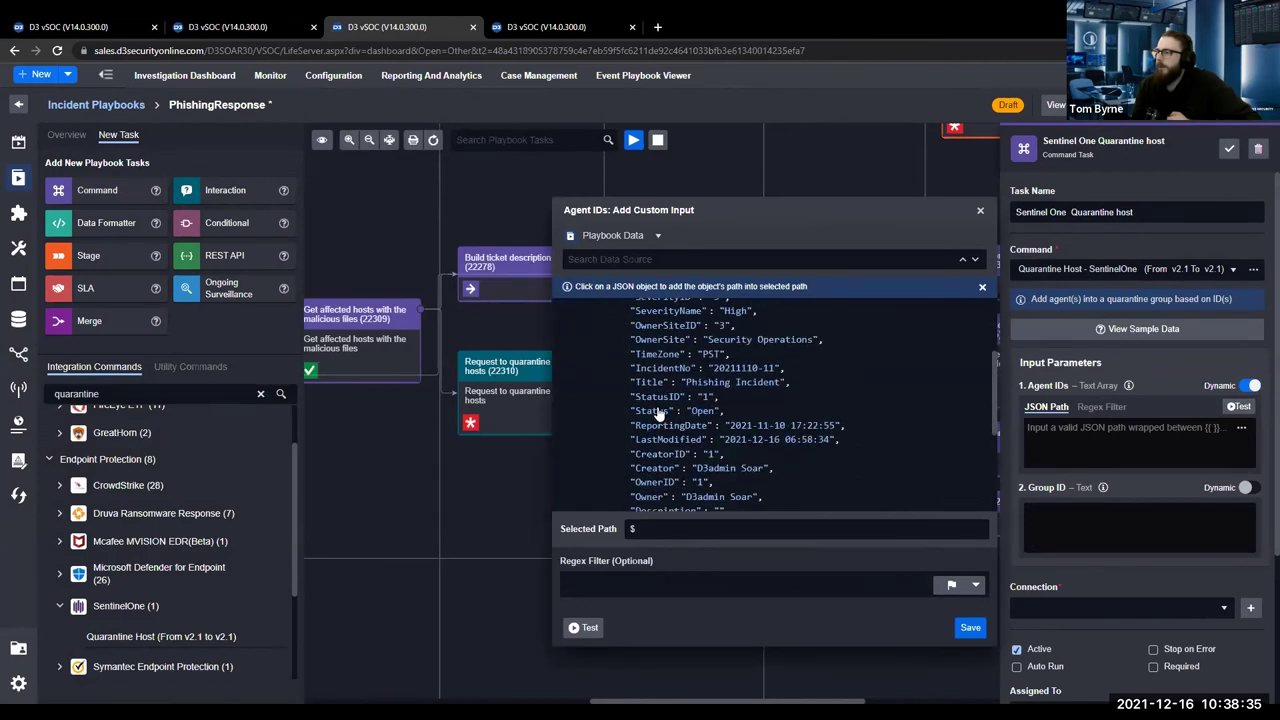
scroll(650, 440, "down", 2)
left_click(623, 459)
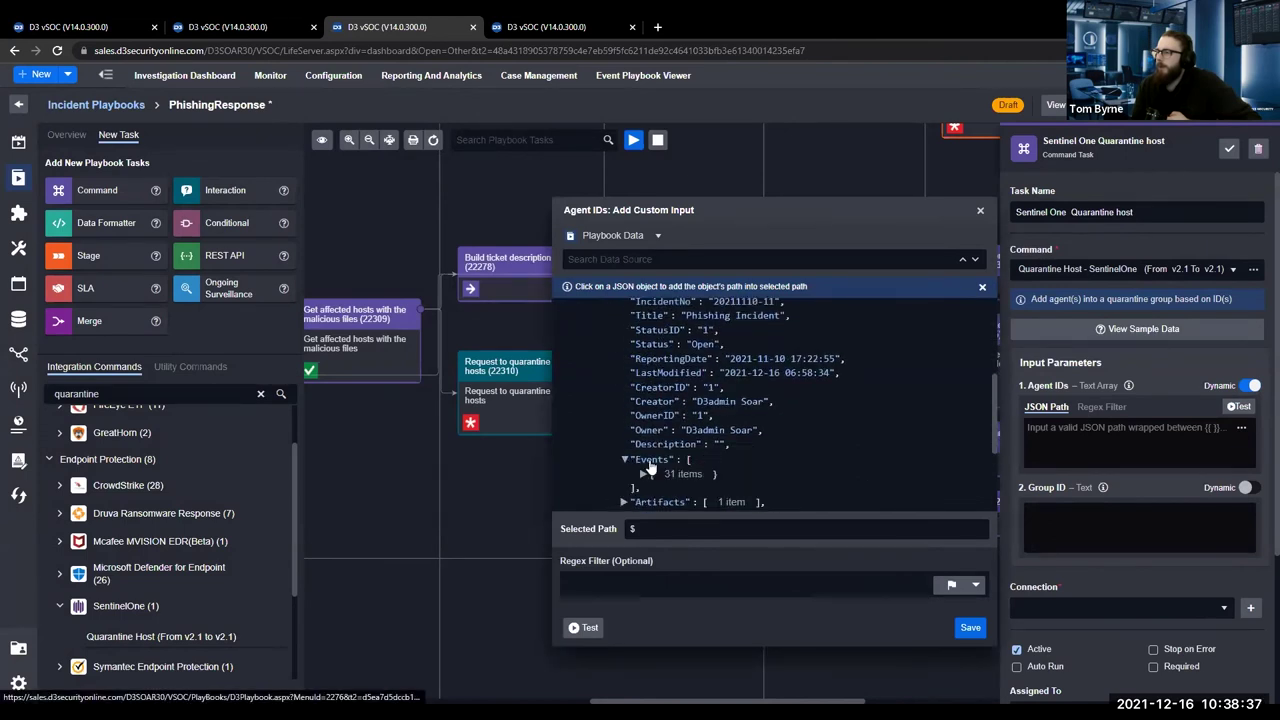
scroll(649, 427, "down", 2)
Pick the events' EmailAddress field as the Agent IDs path and save it.
left_click(643, 384)
scroll(689, 424, "down", 6)
scroll(680, 428, "down", 10)
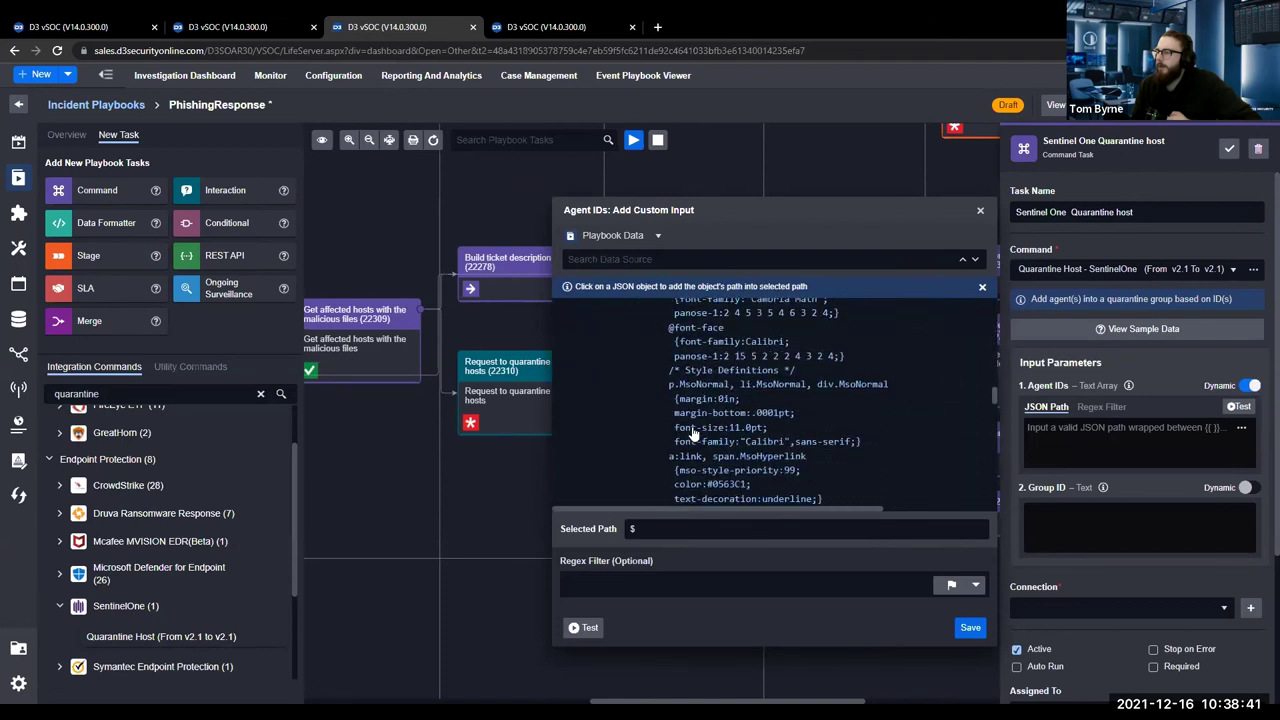
scroll(676, 437, "down", 2)
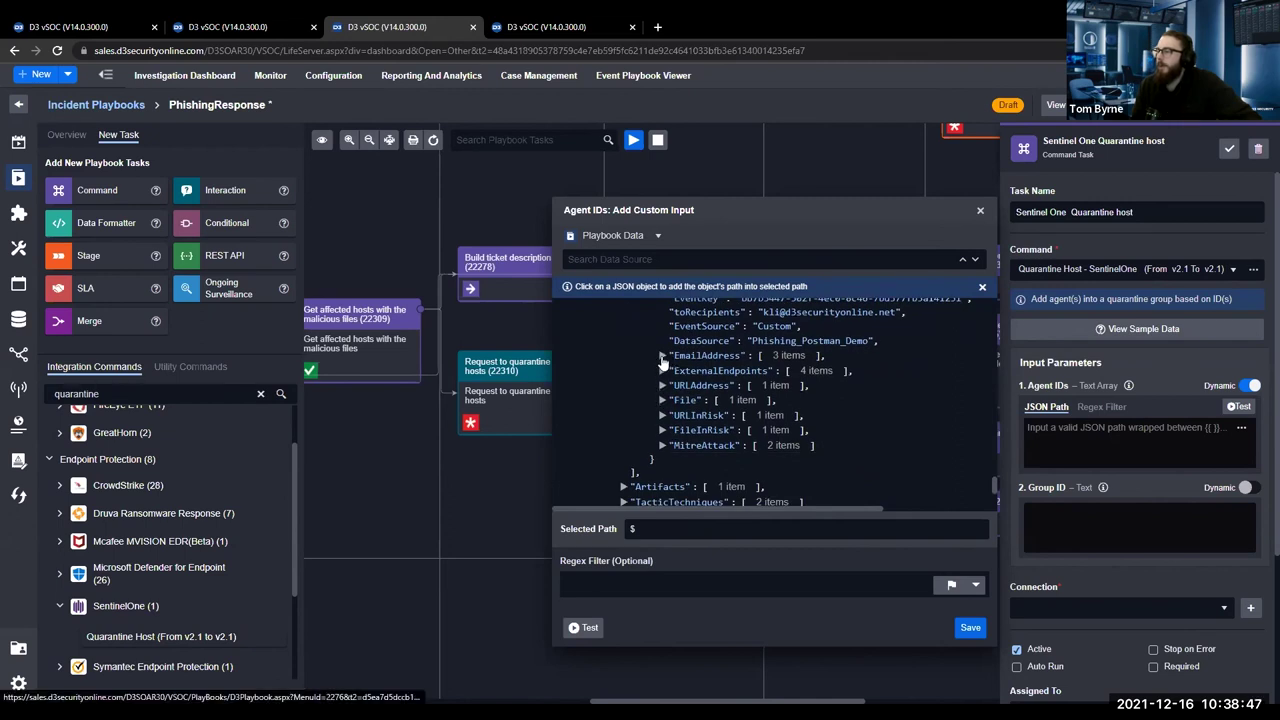
left_click(662, 356)
left_click(683, 371)
left_click(750, 388)
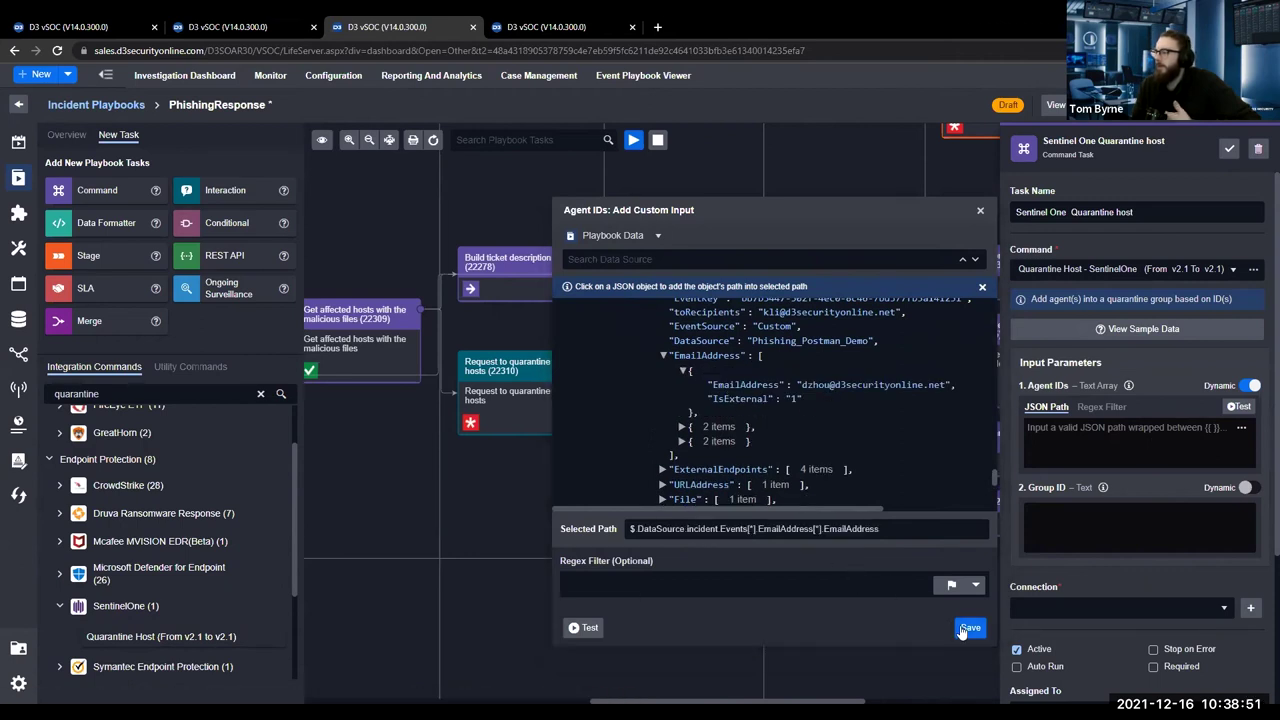
left_click(968, 627)
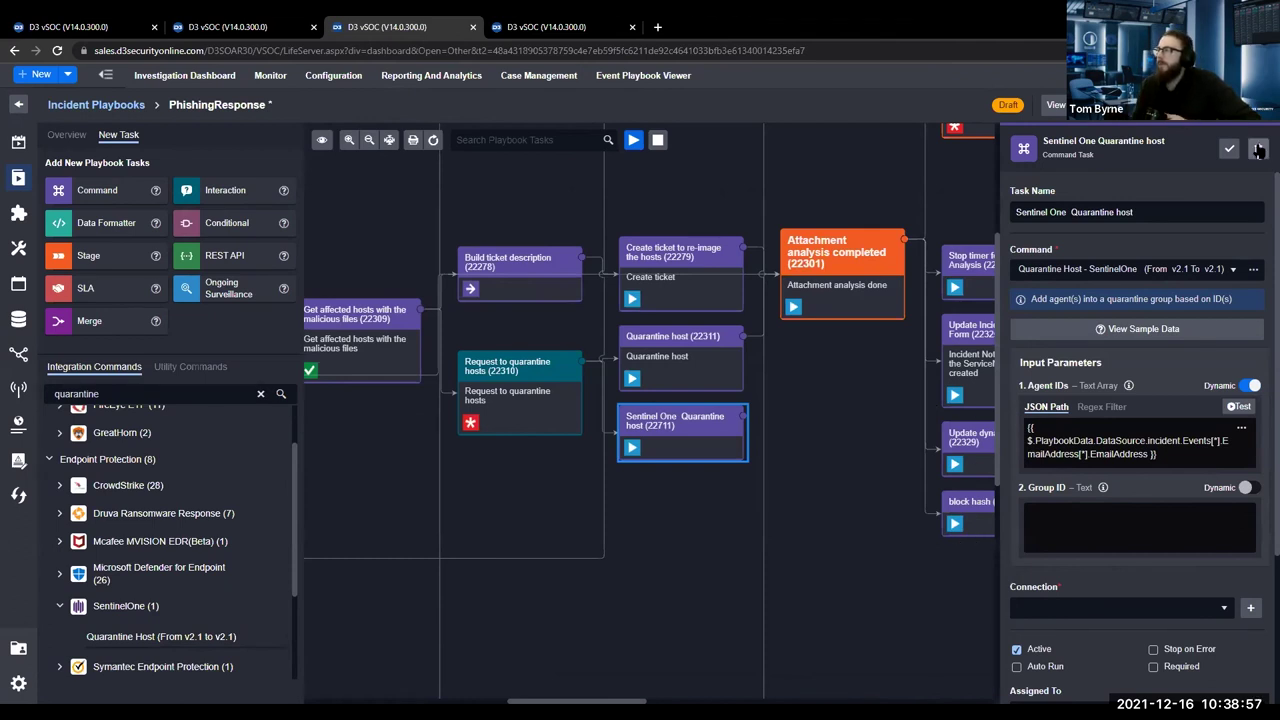
Delete the Sentinel One Quarantine host task and pan to the playbook's final tasks.
key("Delete")
left_click(663, 417)
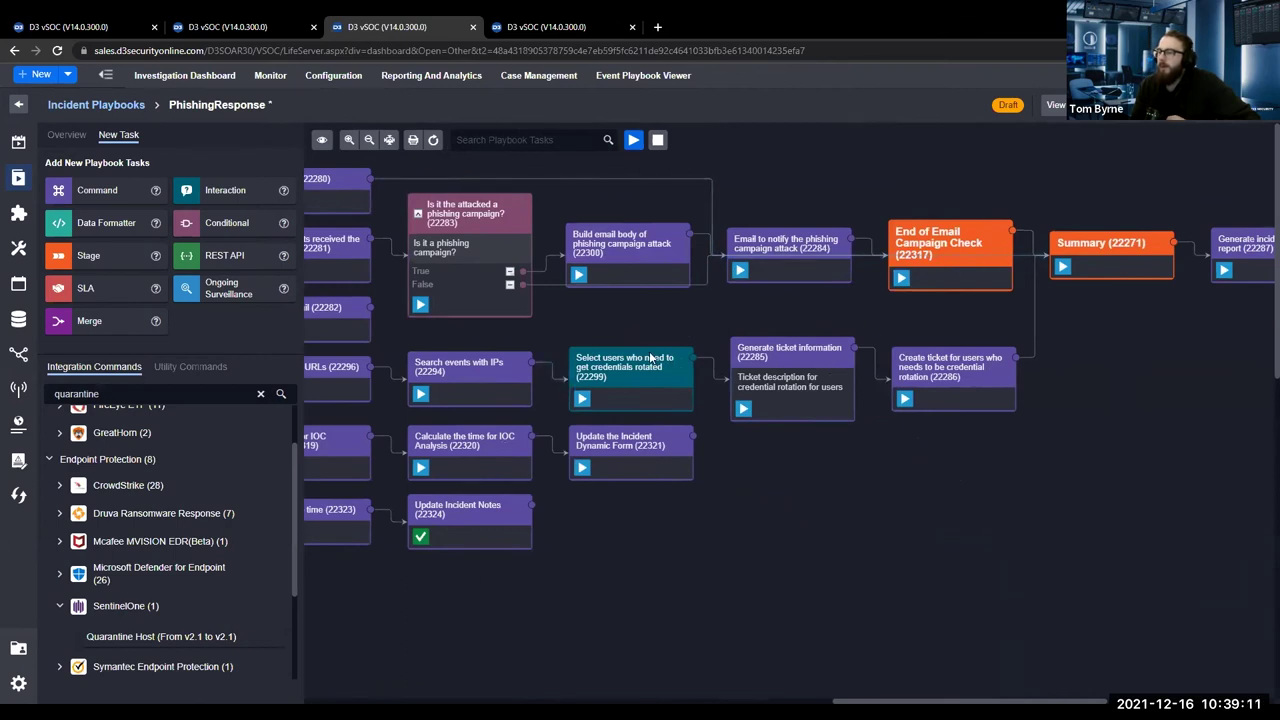
scroll(735, 488, "right", 5)
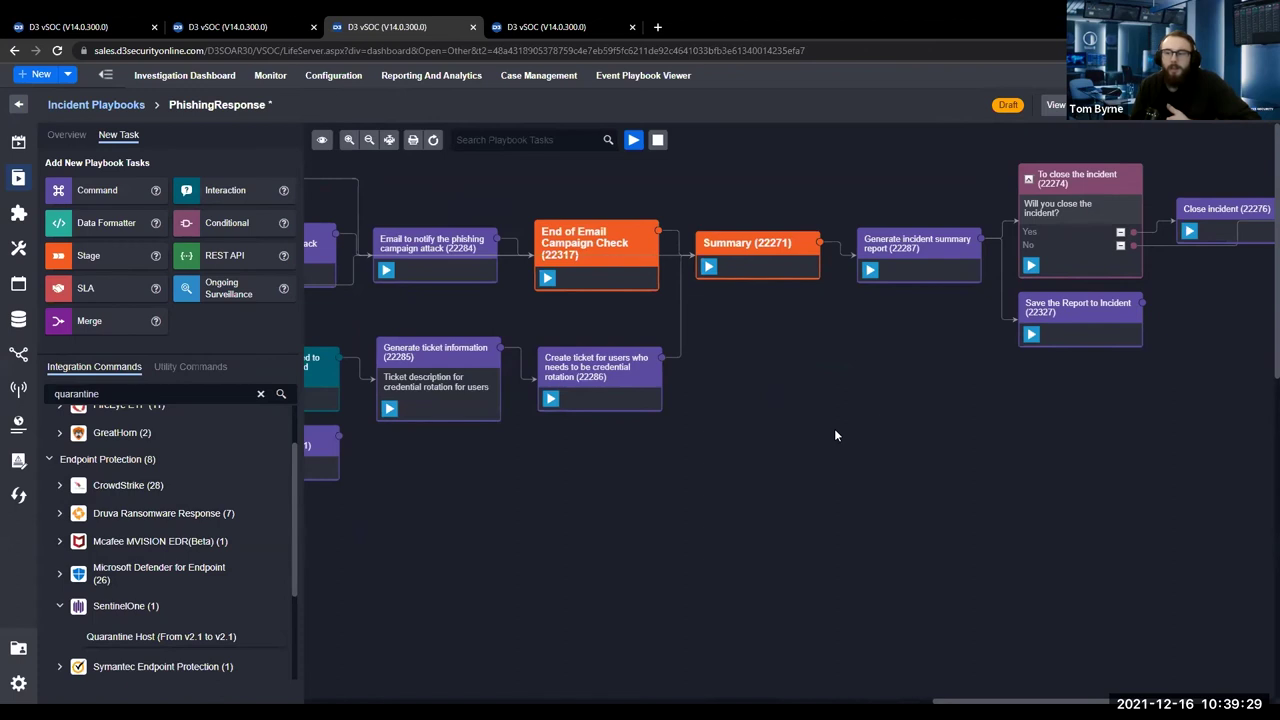
left_click_drag(839, 391, 608, 392)
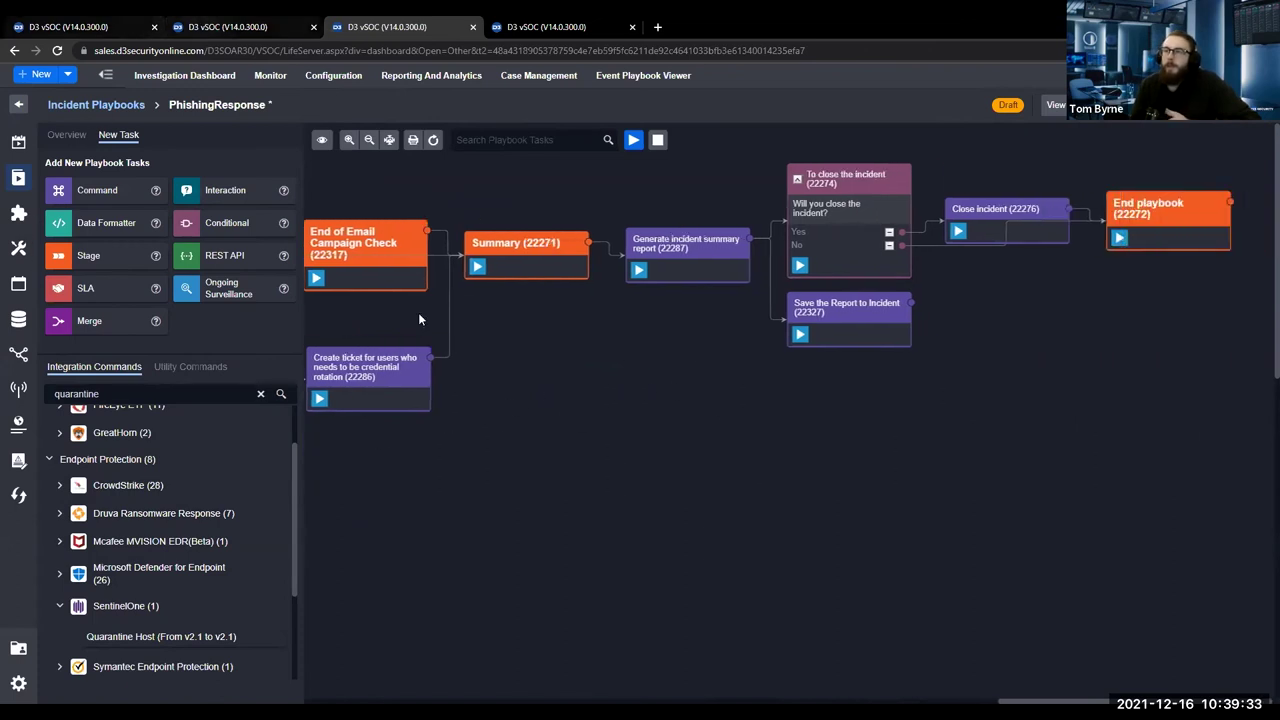
View the Quarantine host (22311) task's McAfee NSM settings, then return to the incident's playbook run.
left_click(204, 26)
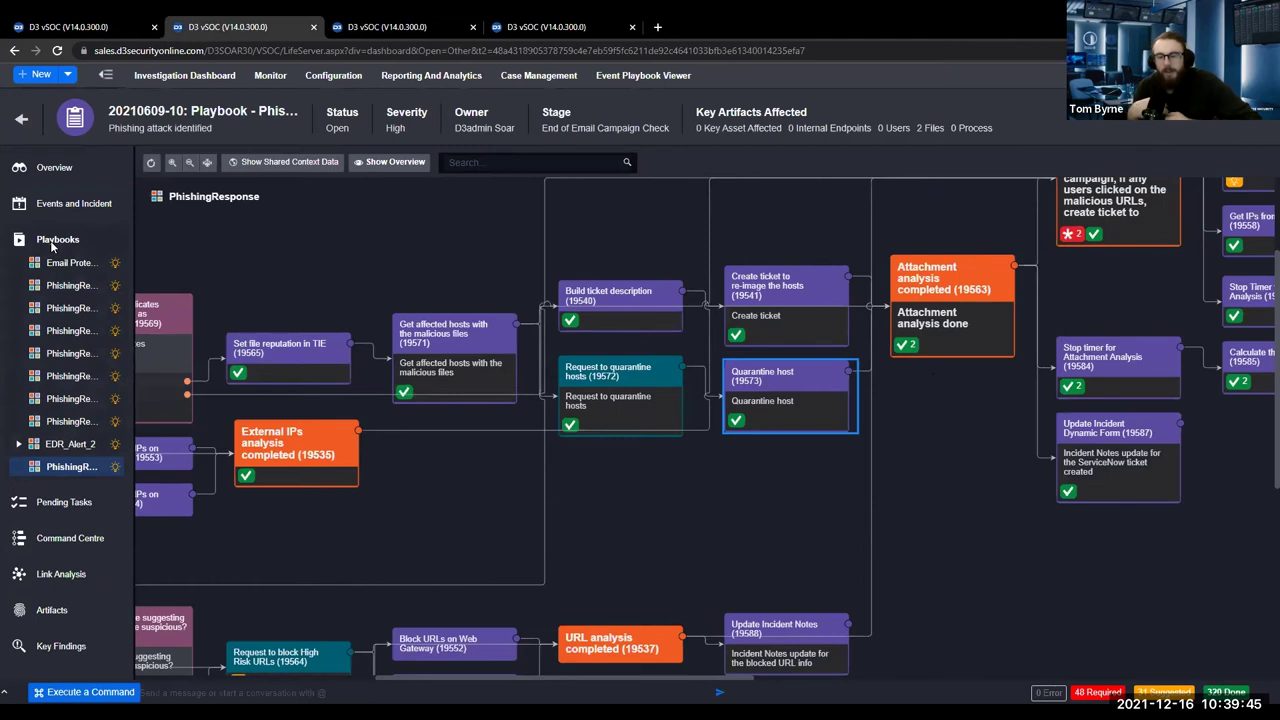
left_click(387, 27)
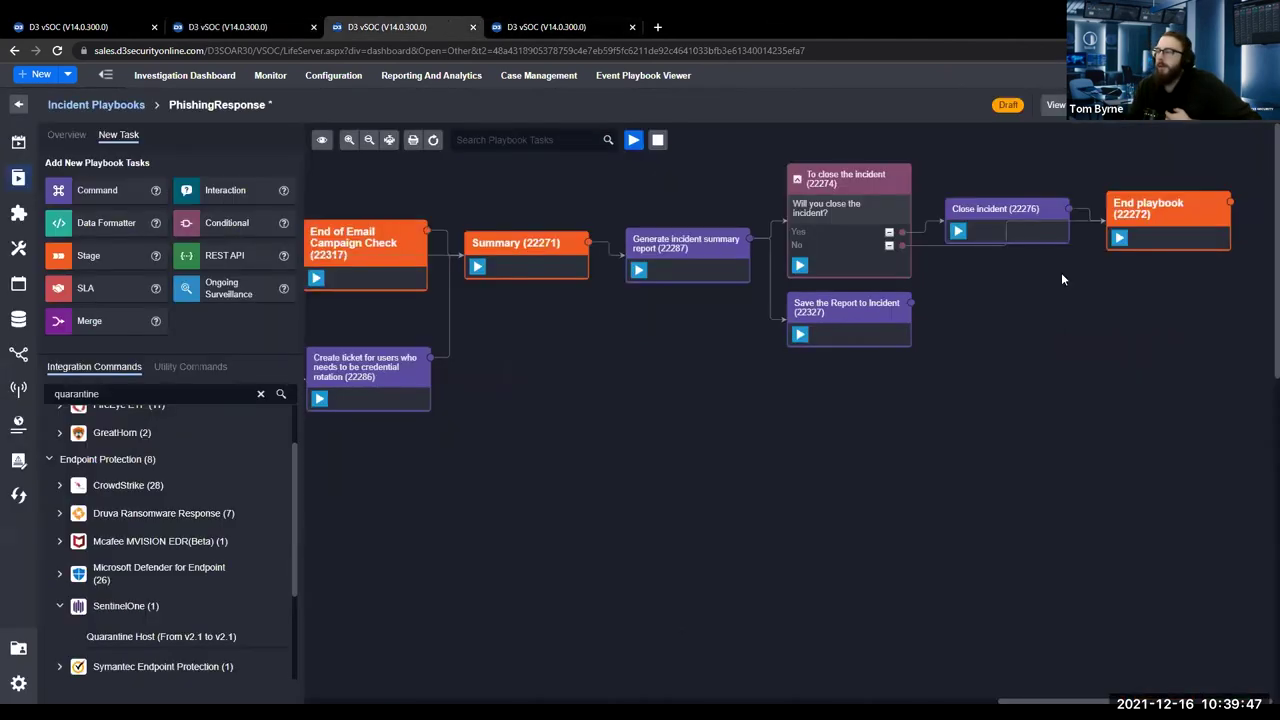
left_click_drag(494, 495, 1266, 598)
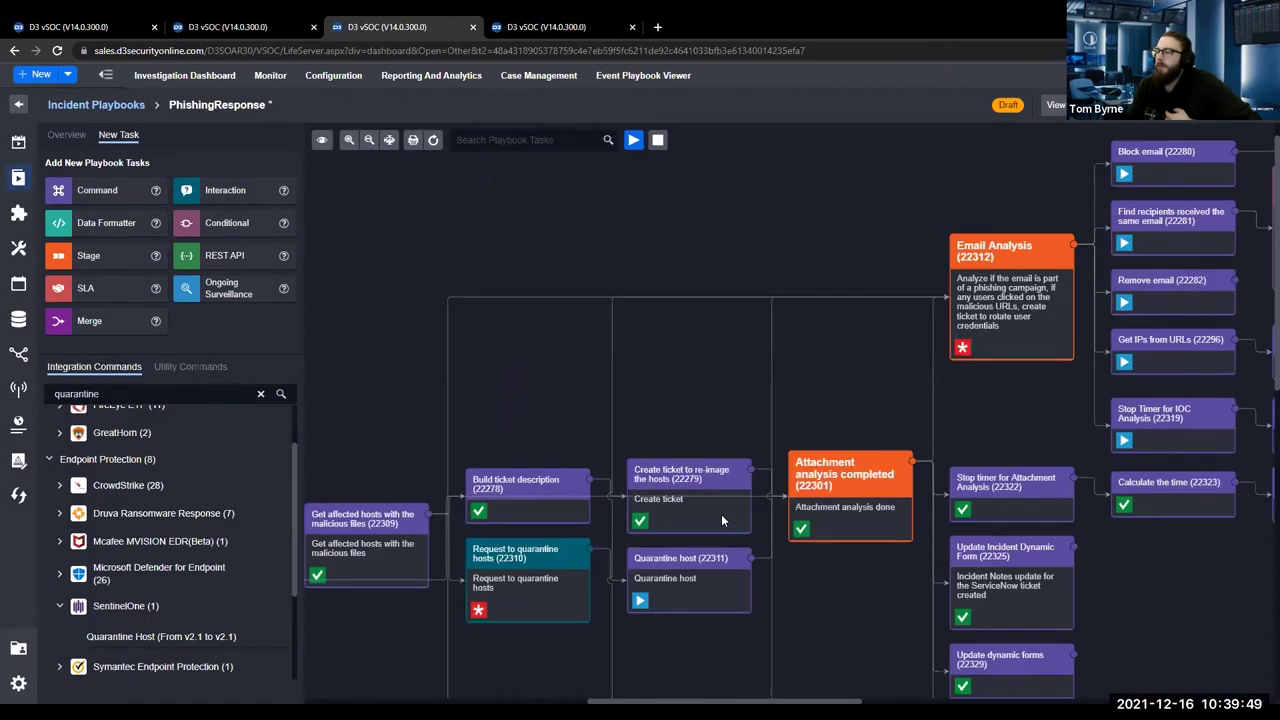
left_click(612, 478)
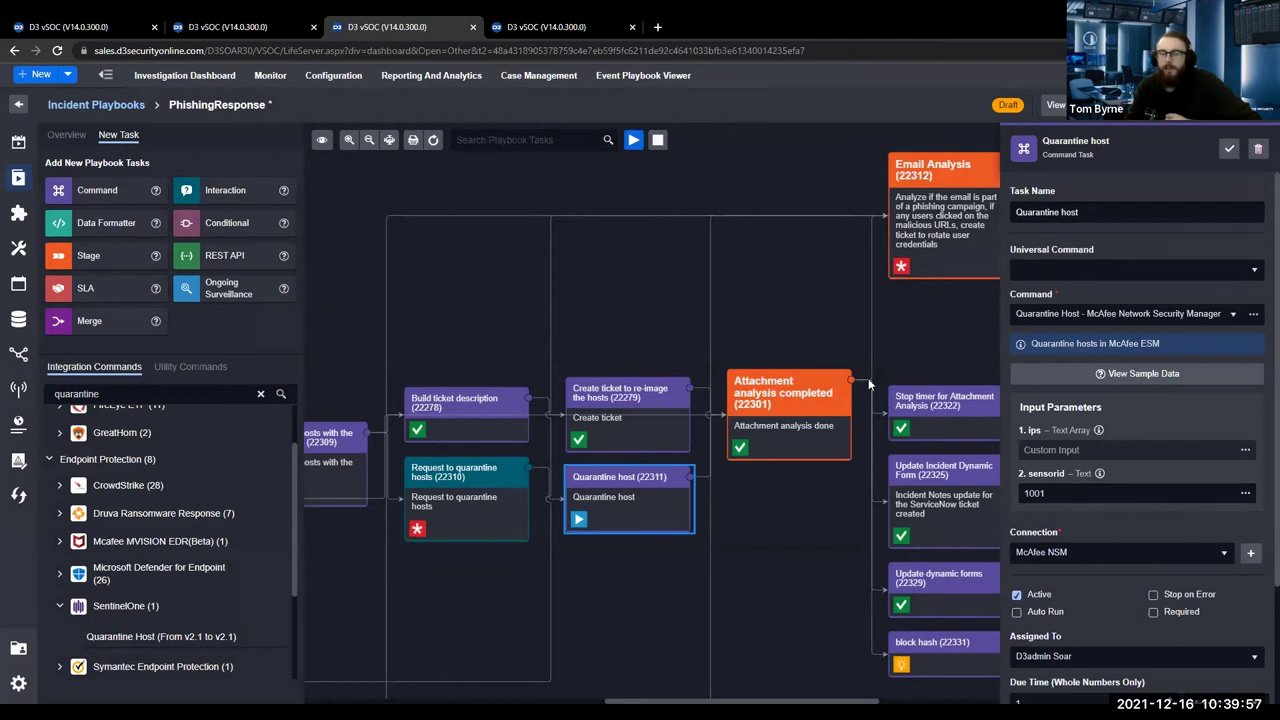
left_click(225, 27)
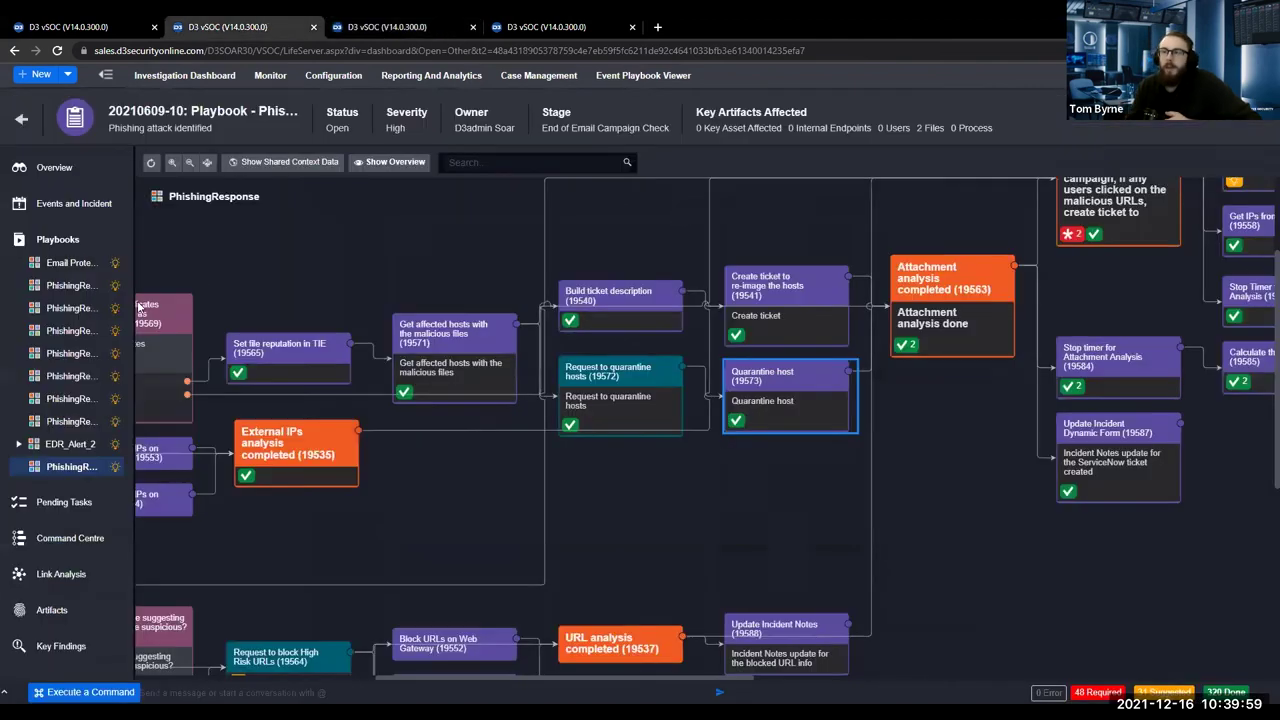
left_click(72, 511)
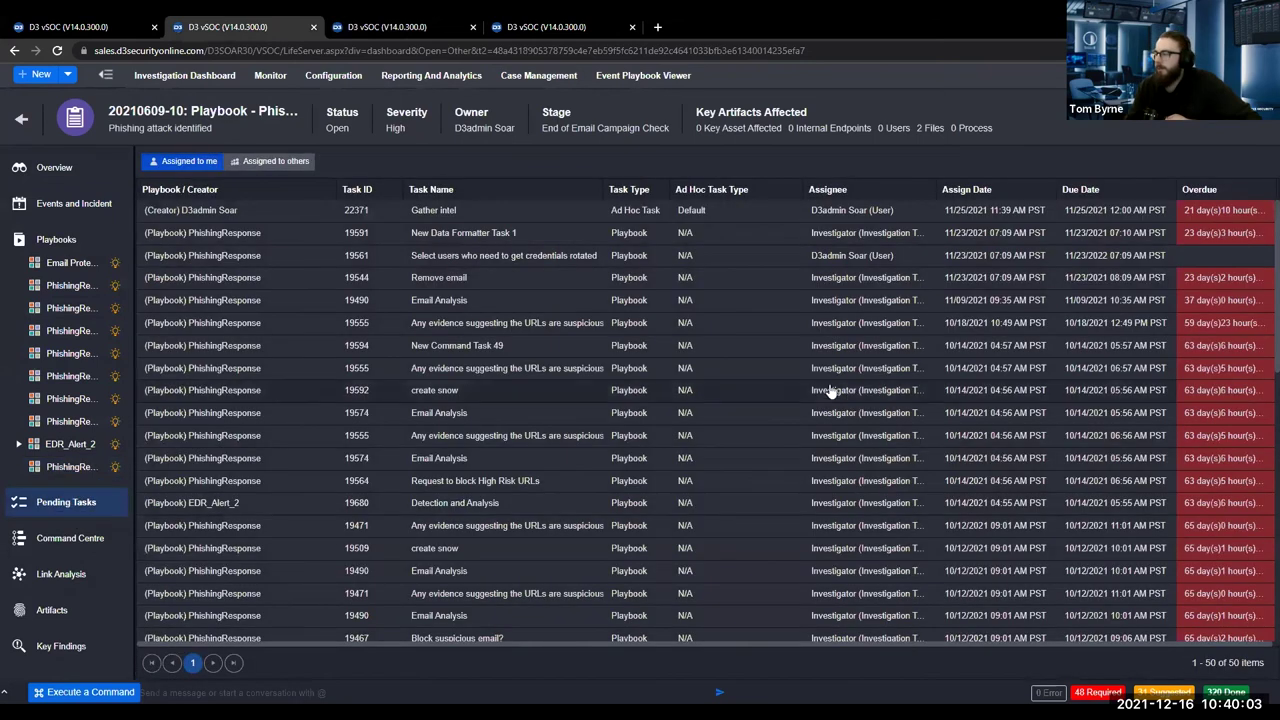
scroll(830, 390, "down", 10)
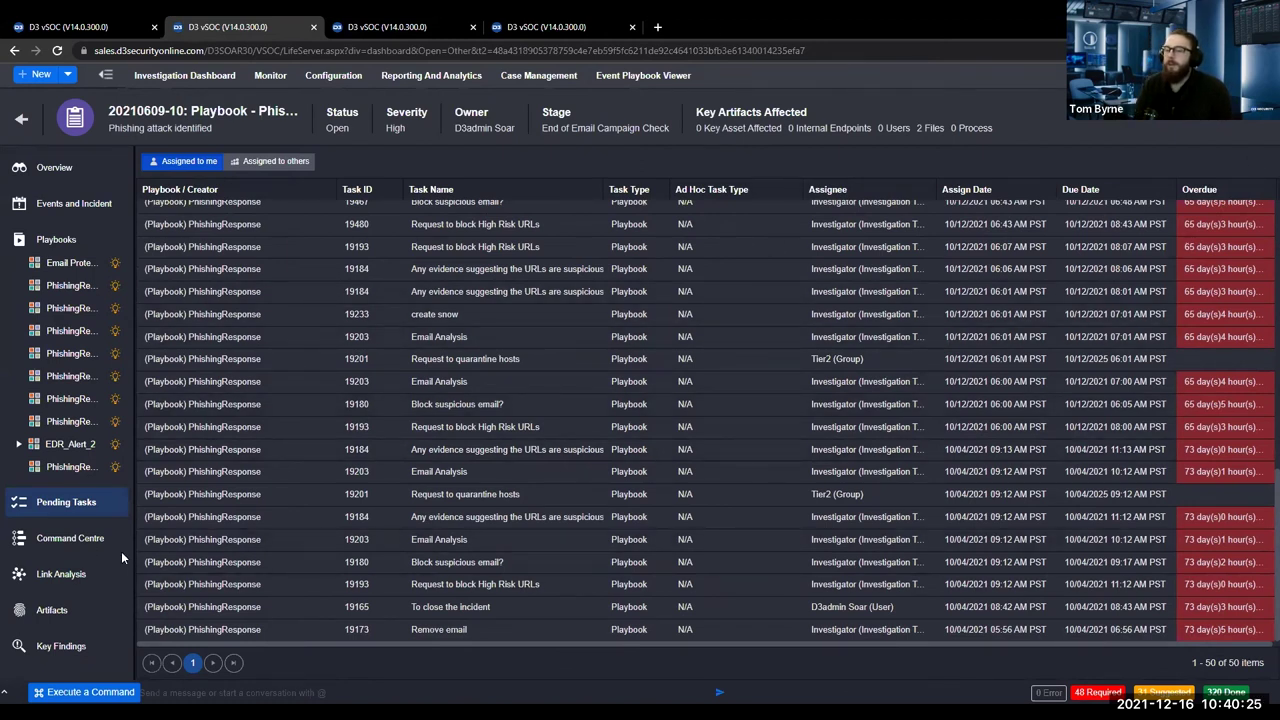
left_click(80, 543)
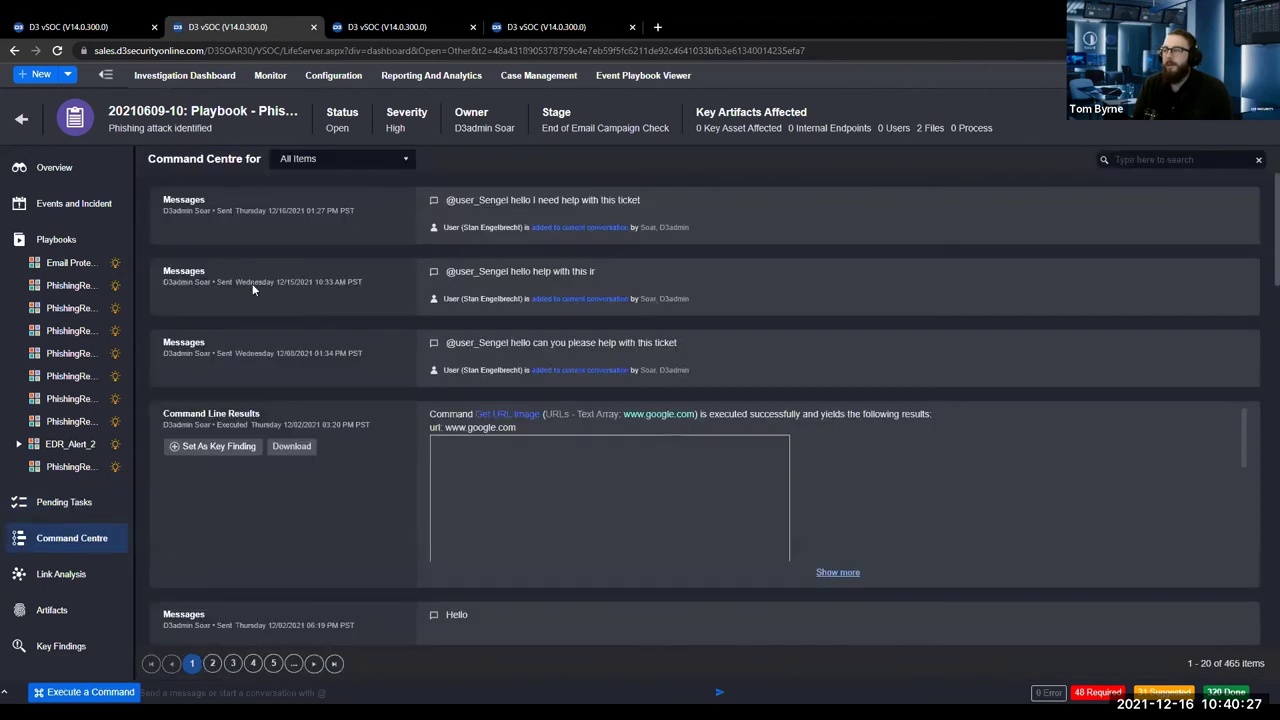
scroll(370, 380, "down", 10)
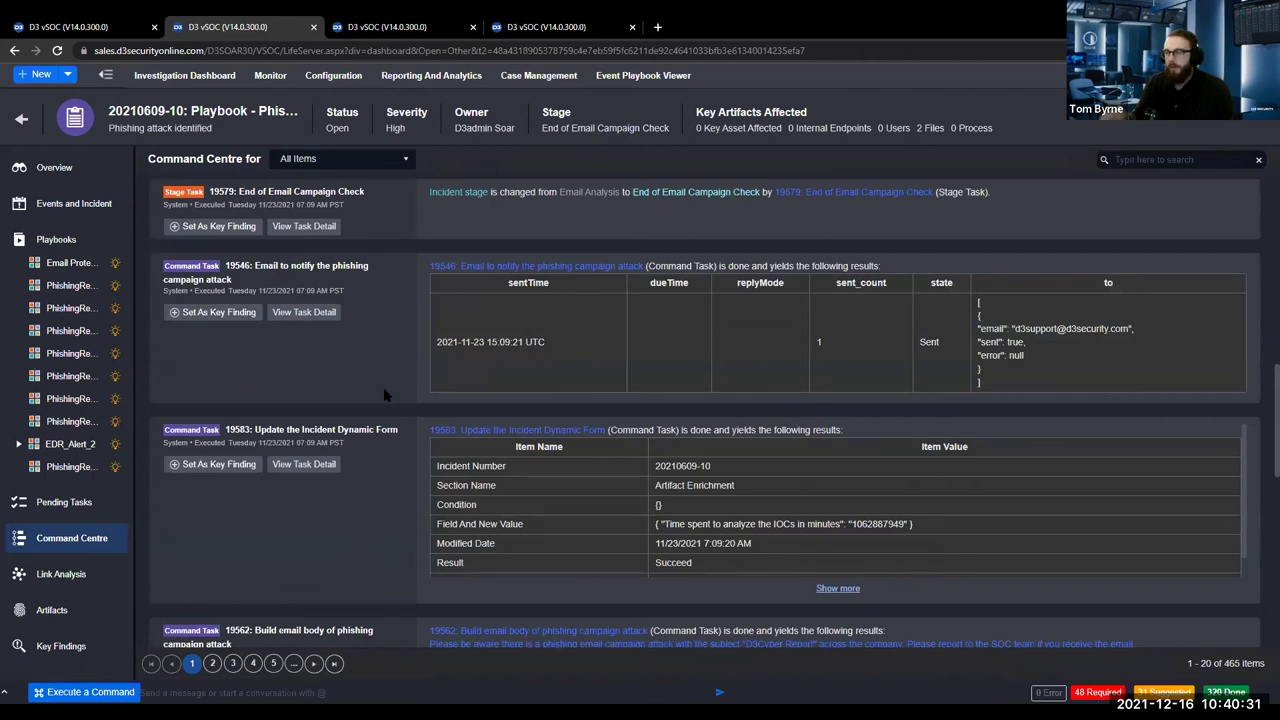
scroll(494, 430, "down", 5)
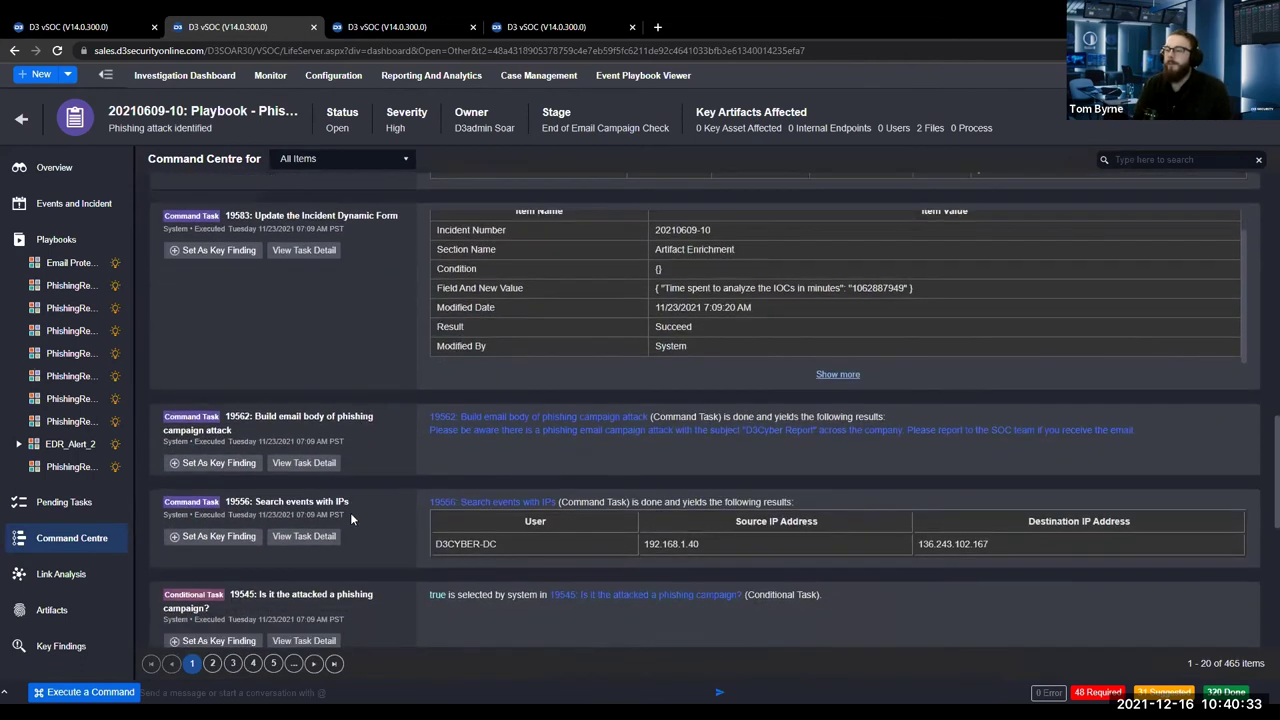
scroll(350, 518, "down", 5)
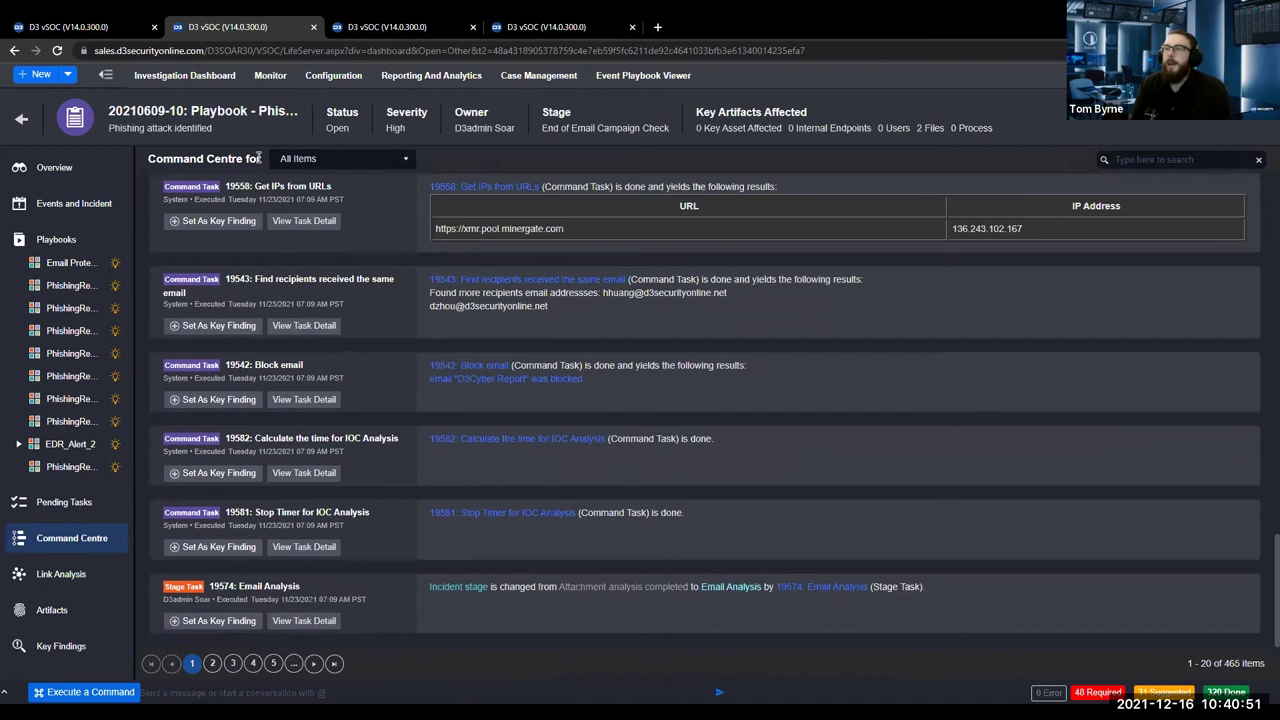
left_click(158, 83)
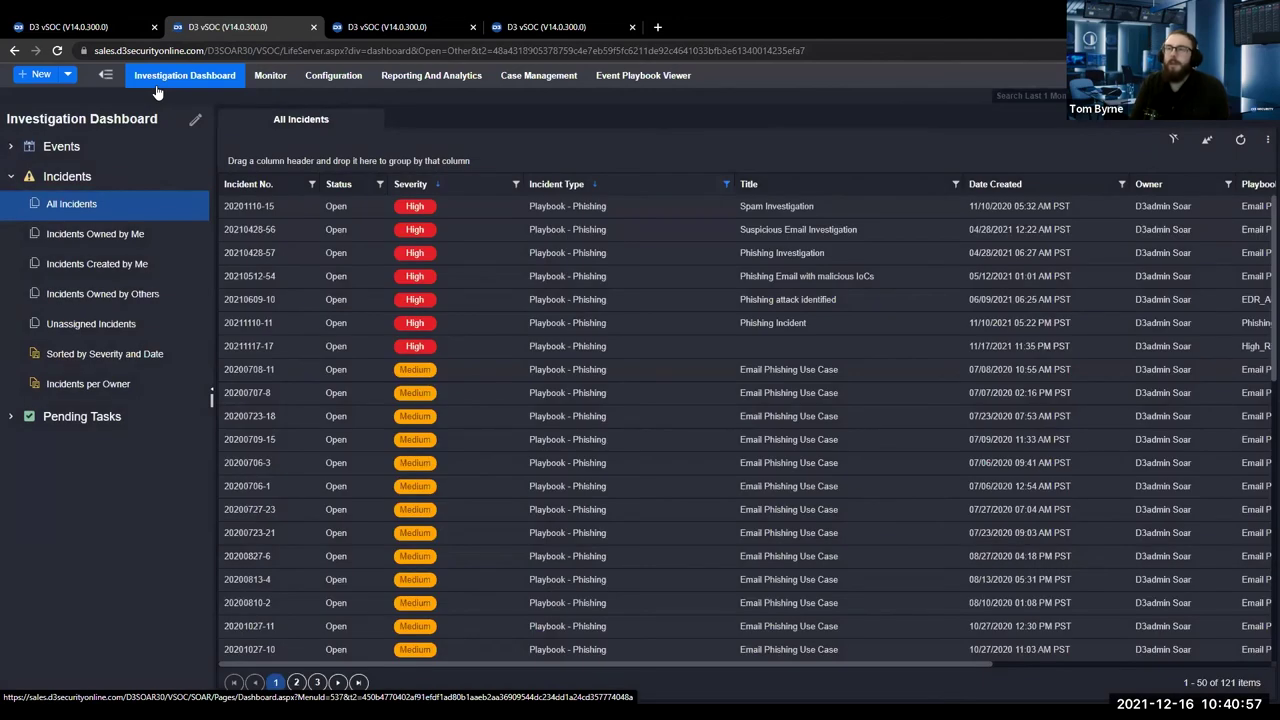
Copy the extracted URL pattern from All Open event 7133 and go back to the playbook editor.
left_click(11, 147)
left_click(68, 232)
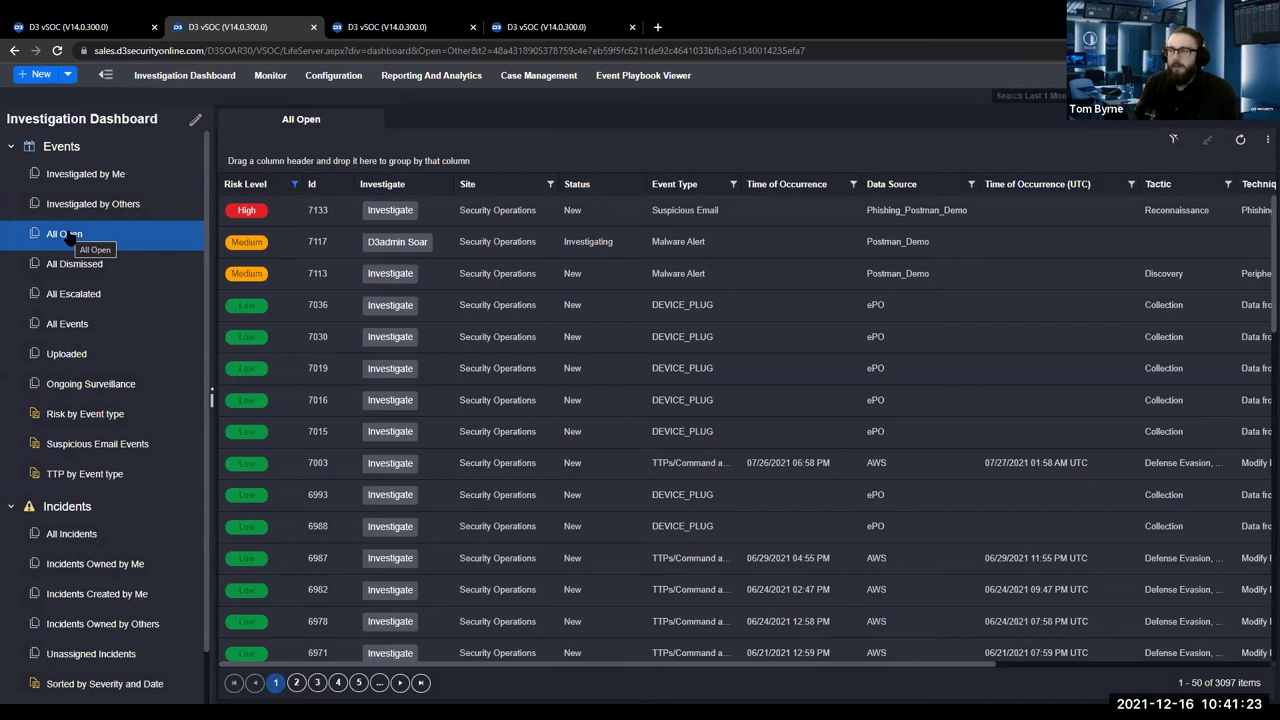
left_click(470, 203)
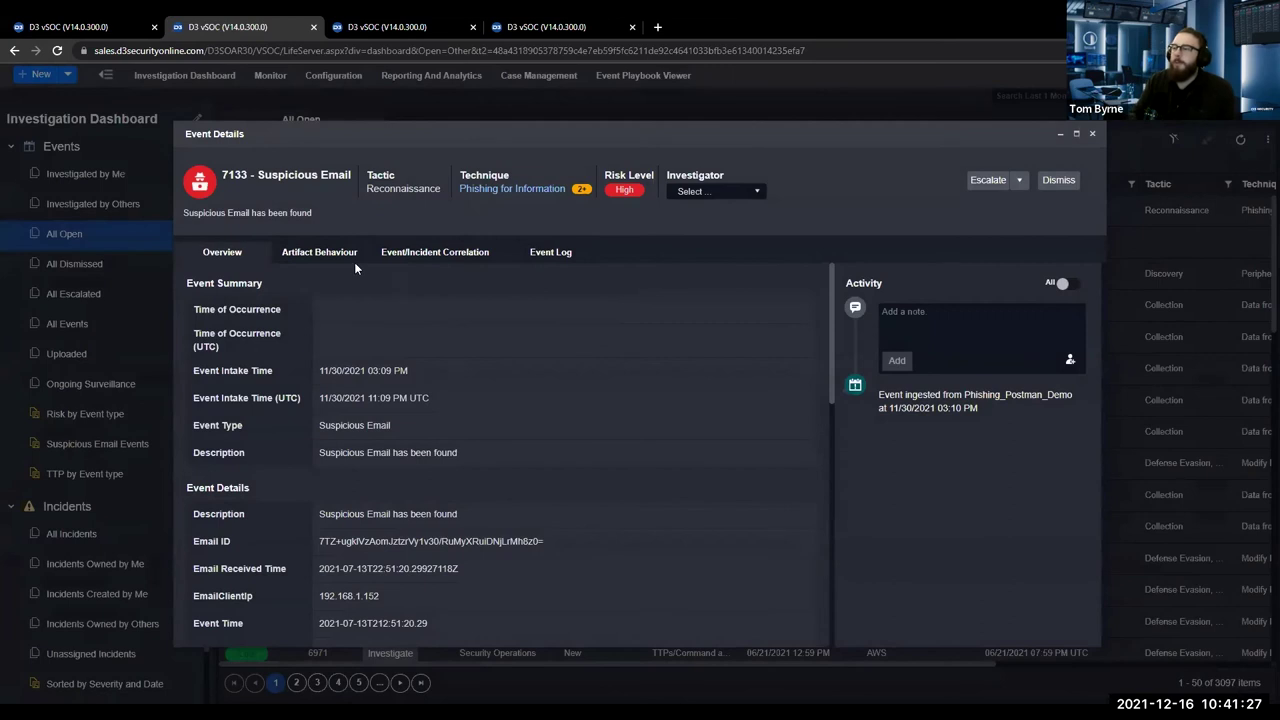
scroll(479, 545, "down", 10)
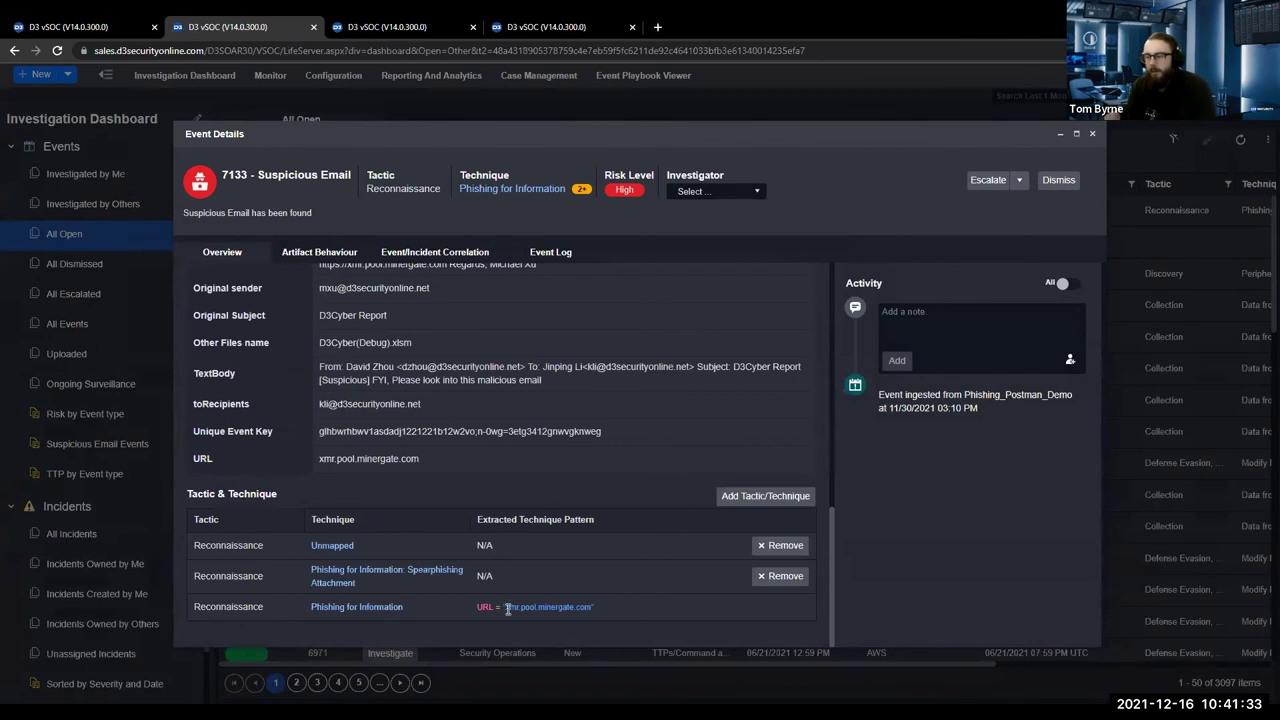
left_click_drag(508, 609, 582, 615)
key("ctrl+c")
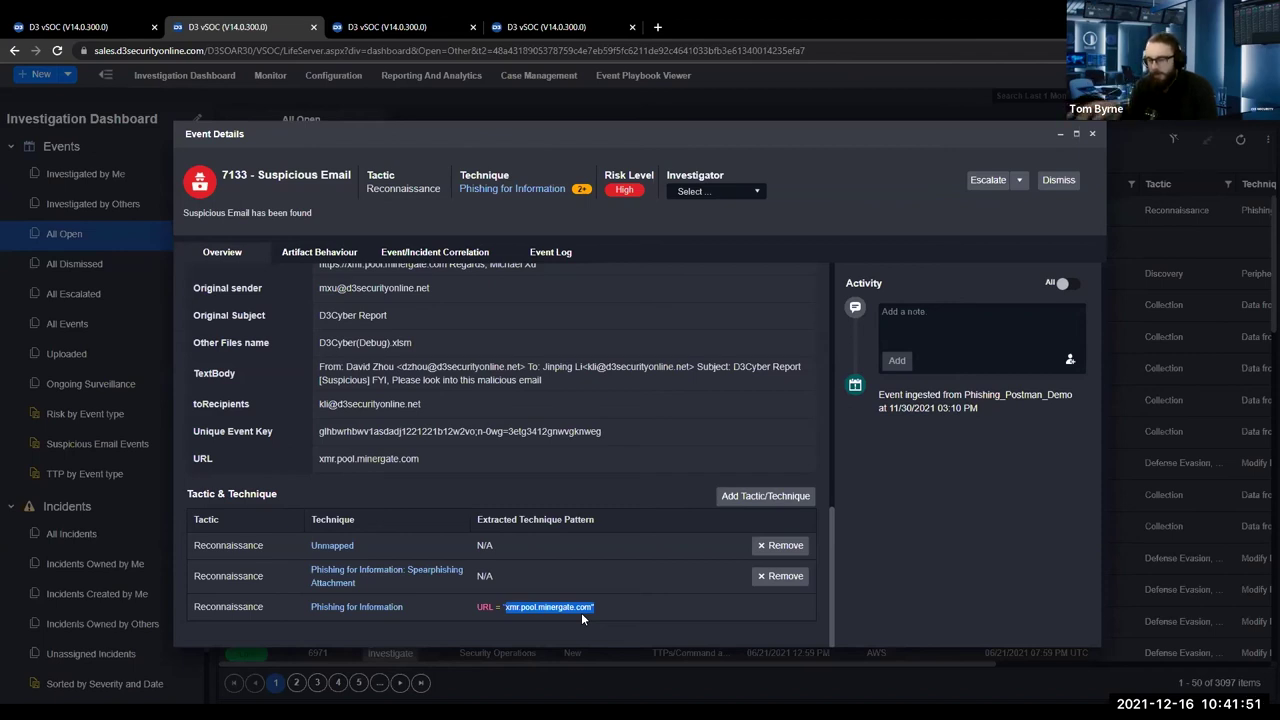
left_click(360, 27)
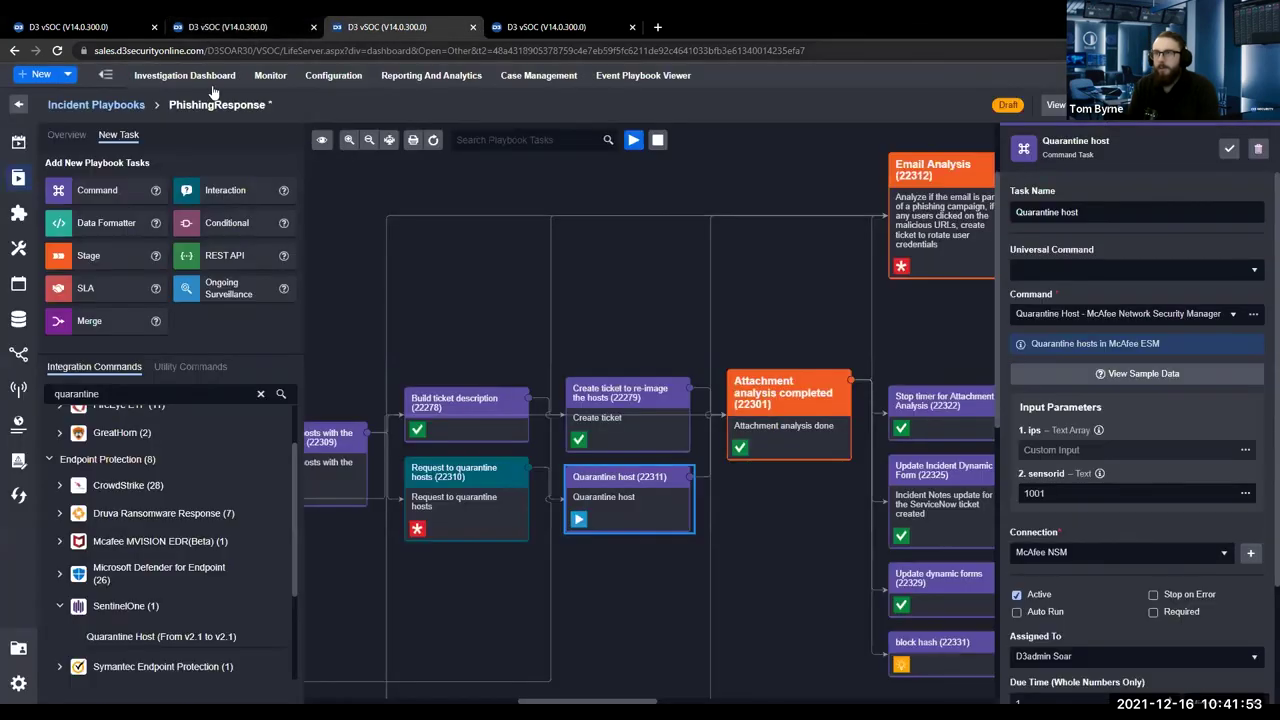
Open Potential Threats, view the Phishing for Information technique details, and start a new search.
left_click(262, 78)
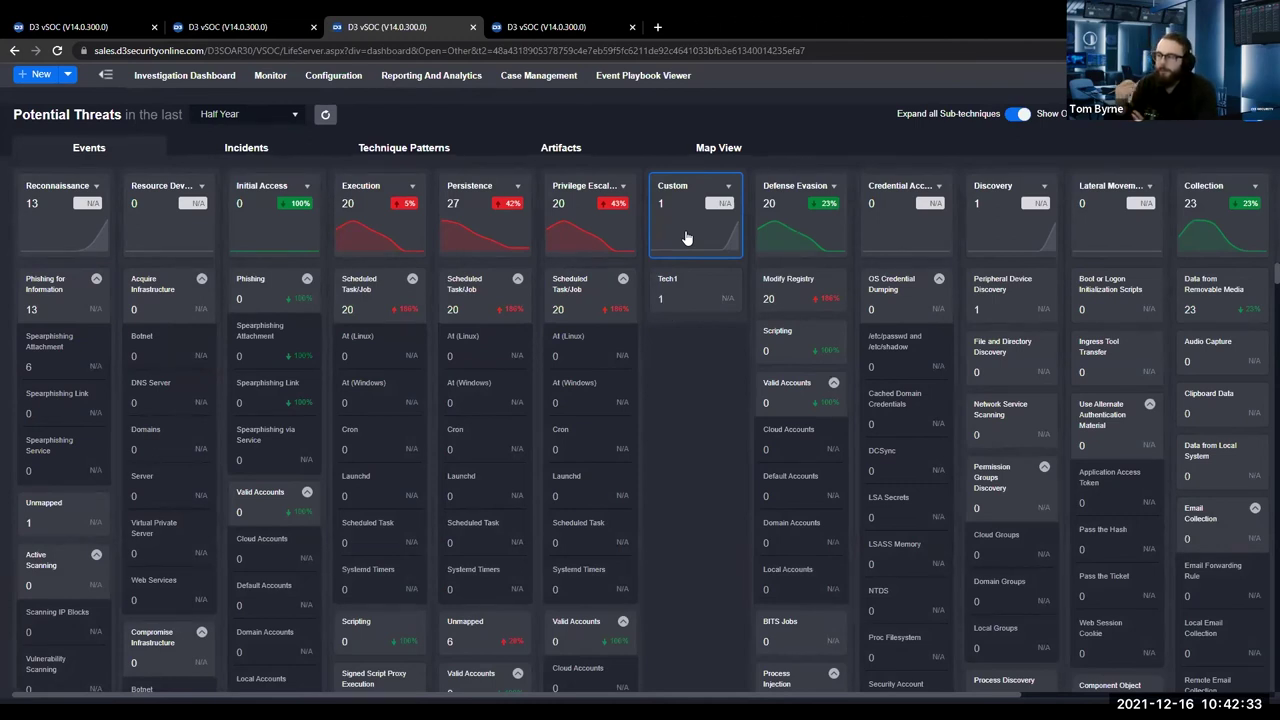
left_click(83, 280)
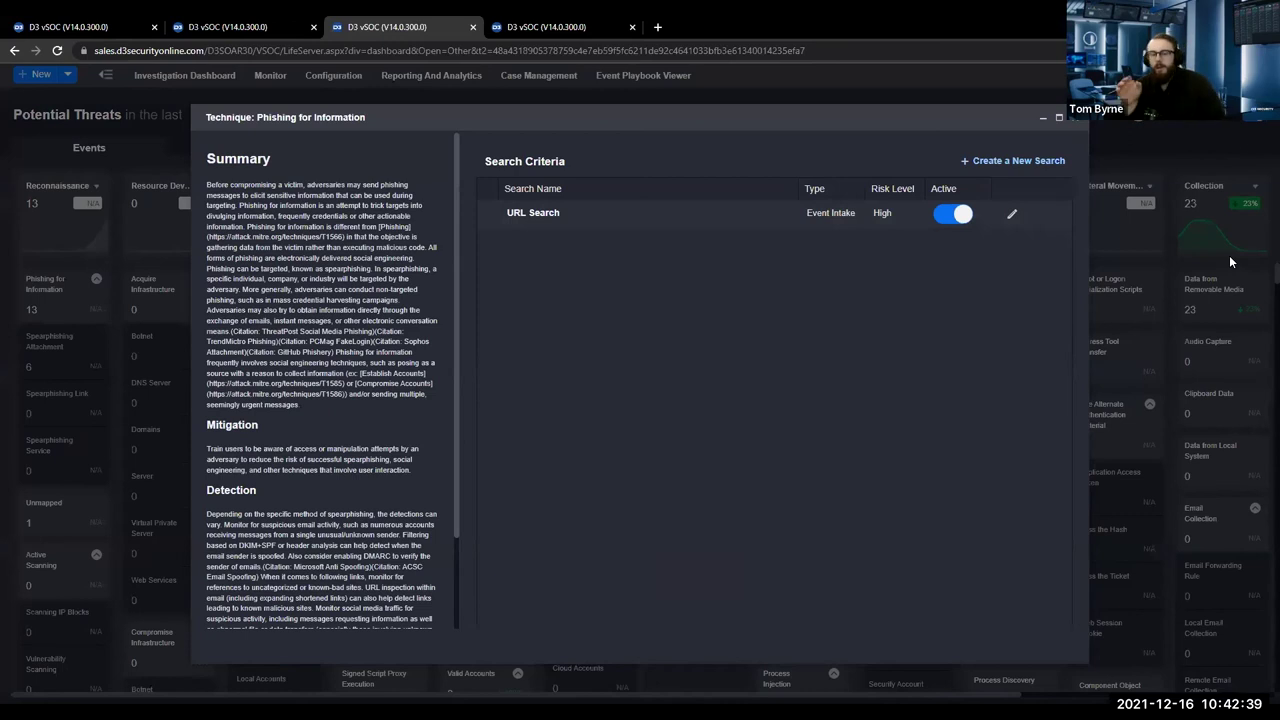
left_click(1010, 163)
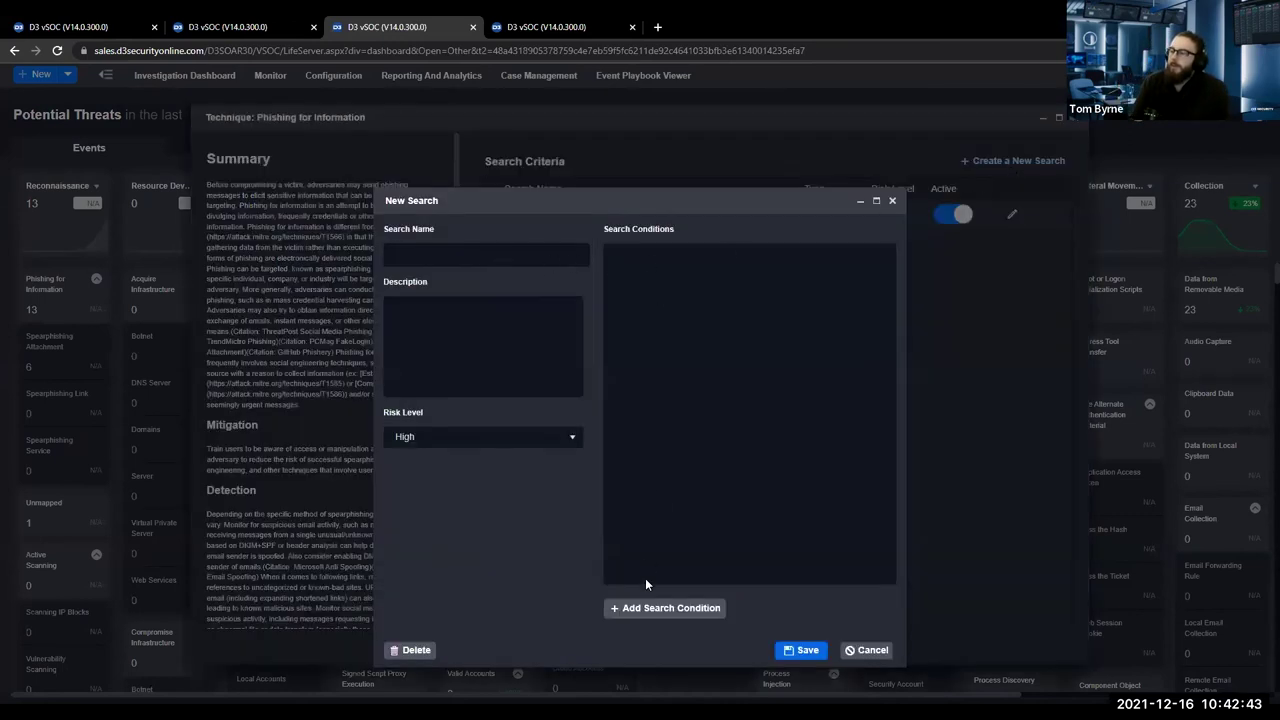
Draft a search condition: URL CONTAINS the pasted xmr.pool.minergate.com value.
left_click(642, 610)
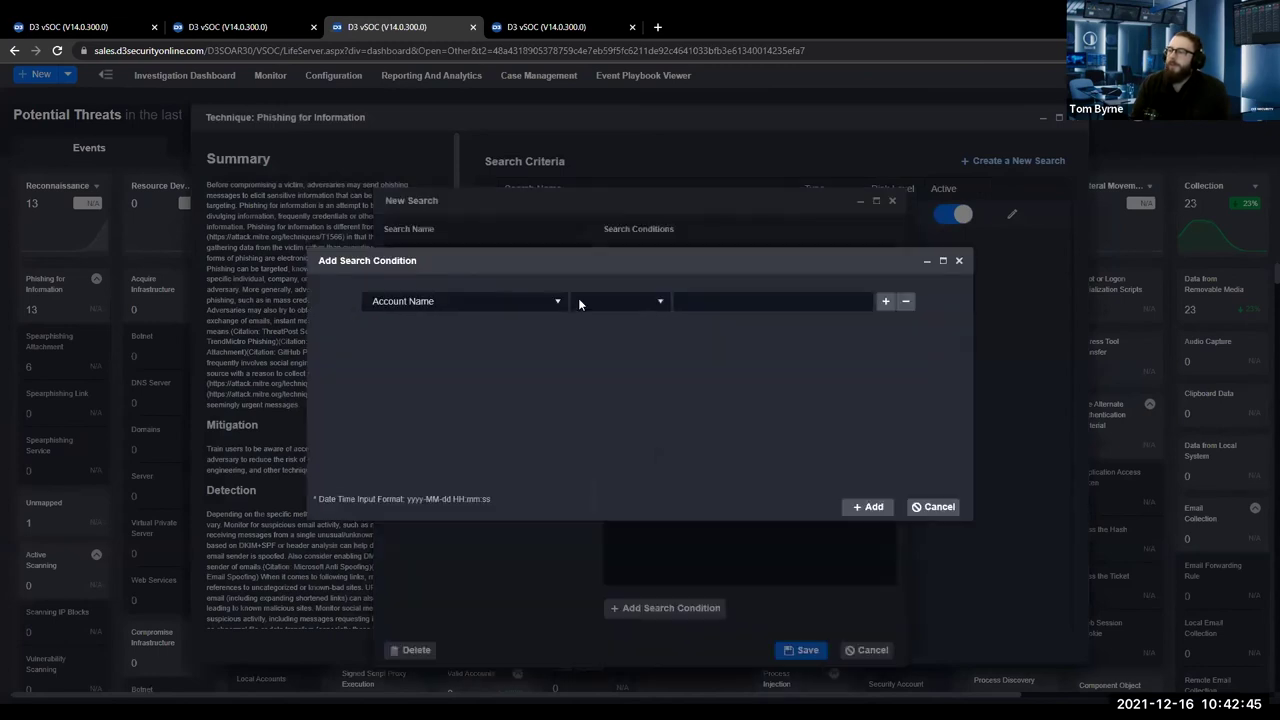
left_click(476, 301)
type("url")
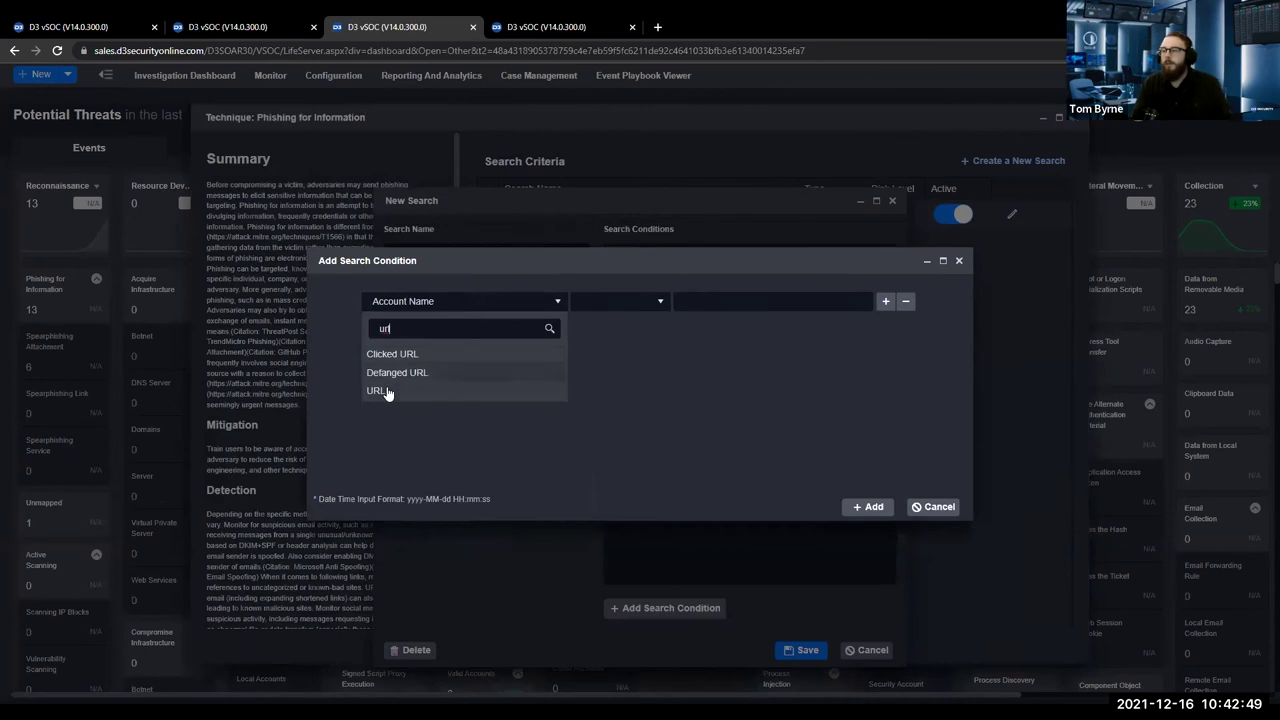
left_click(387, 393)
left_click(230, 27)
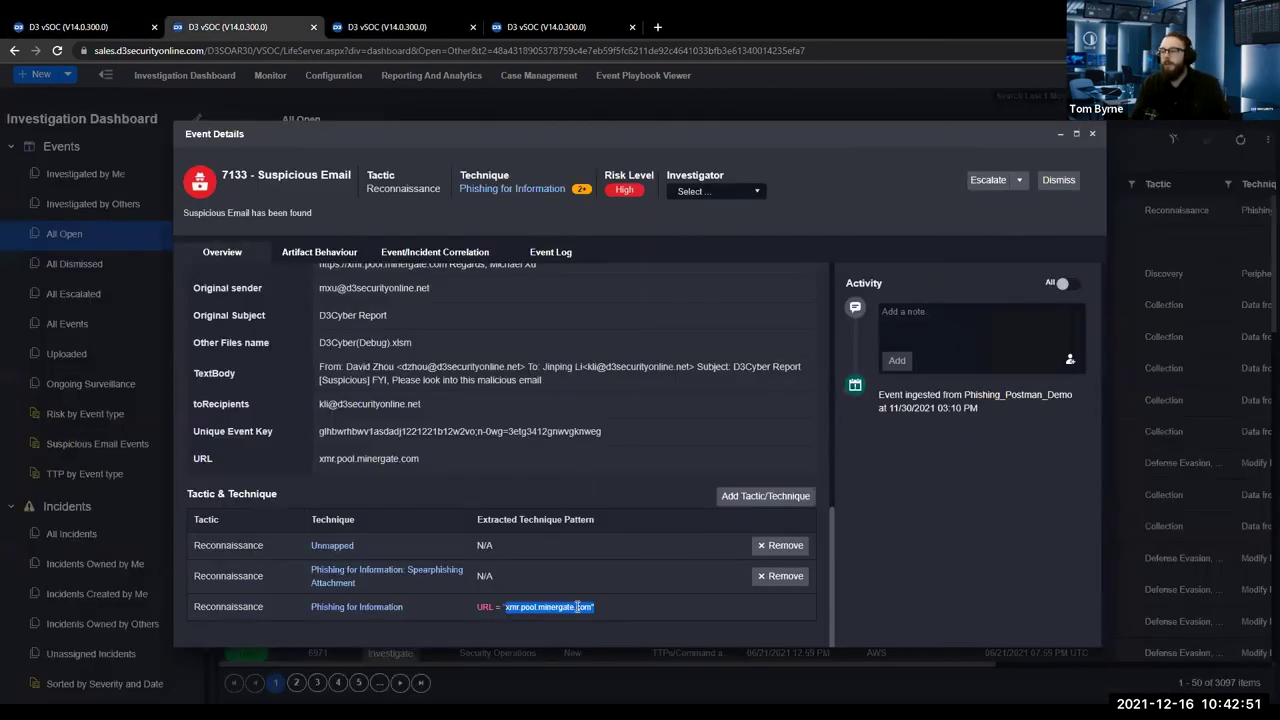
left_click(435, 25)
left_click(709, 294)
key("ctrl+v")
left_click(634, 301)
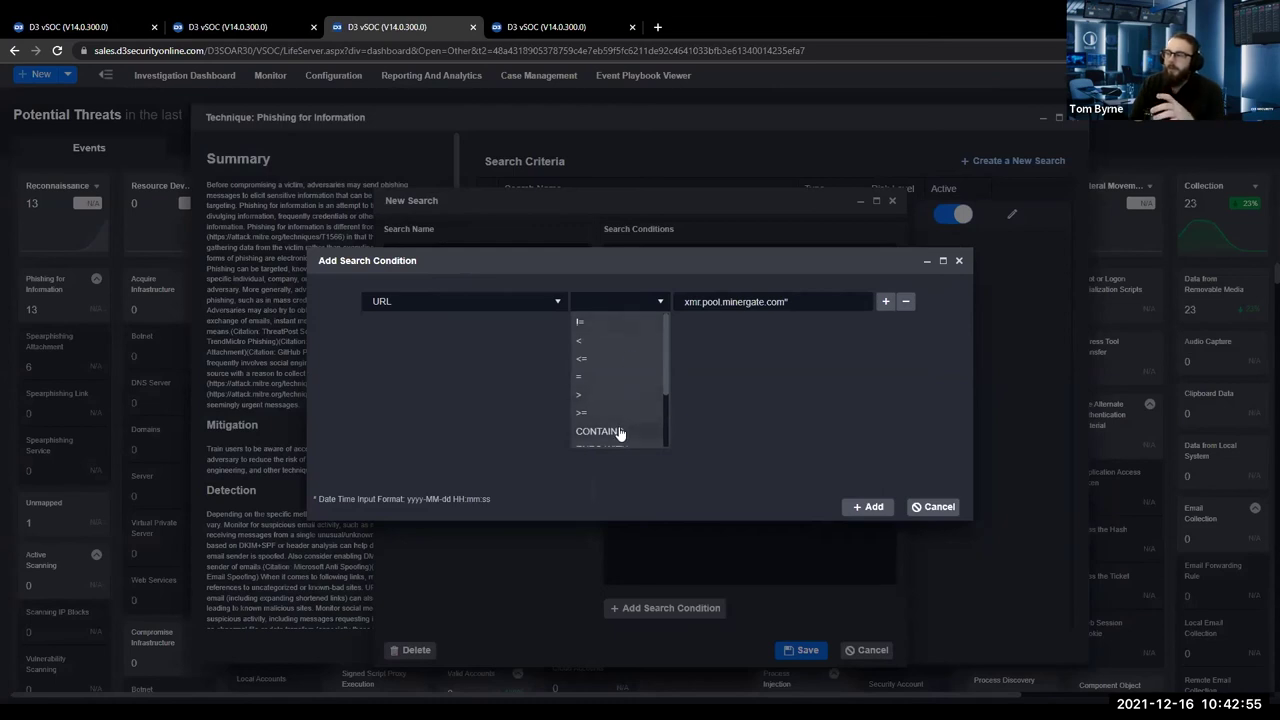
left_click(620, 432)
Discard the draft search and close the Phishing for Information technique details.
left_click(885, 301)
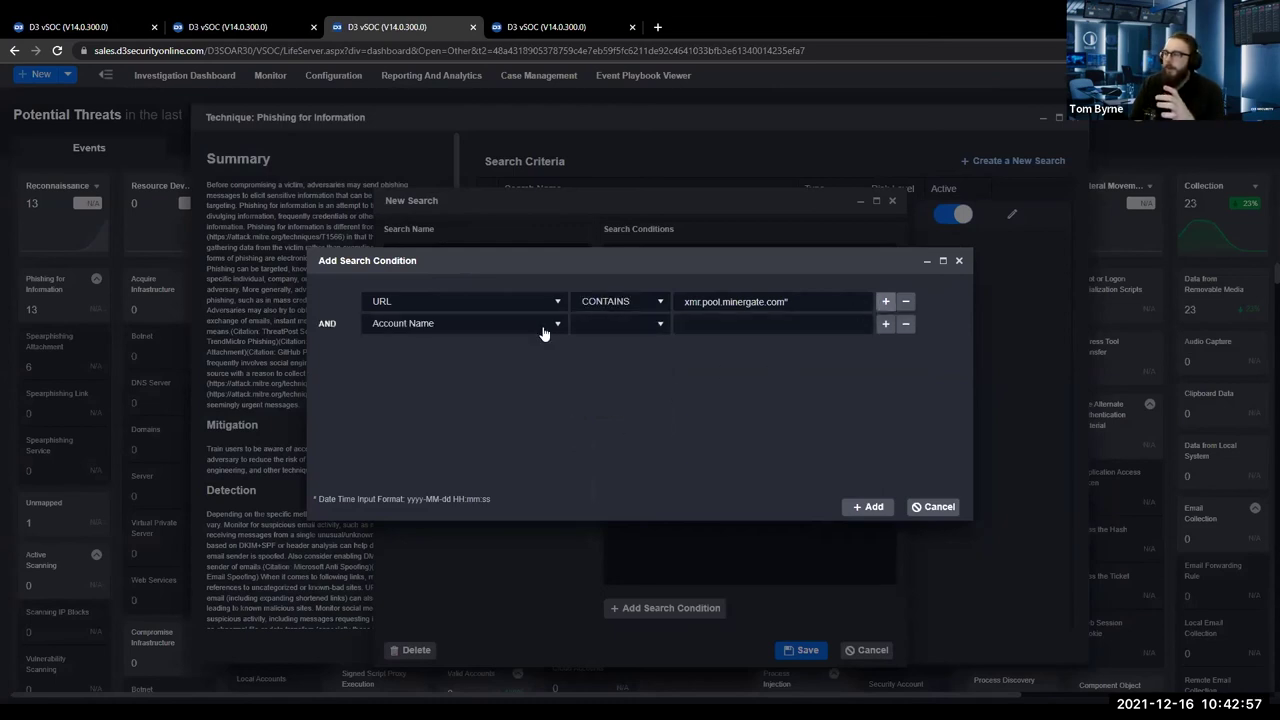
left_click(655, 373)
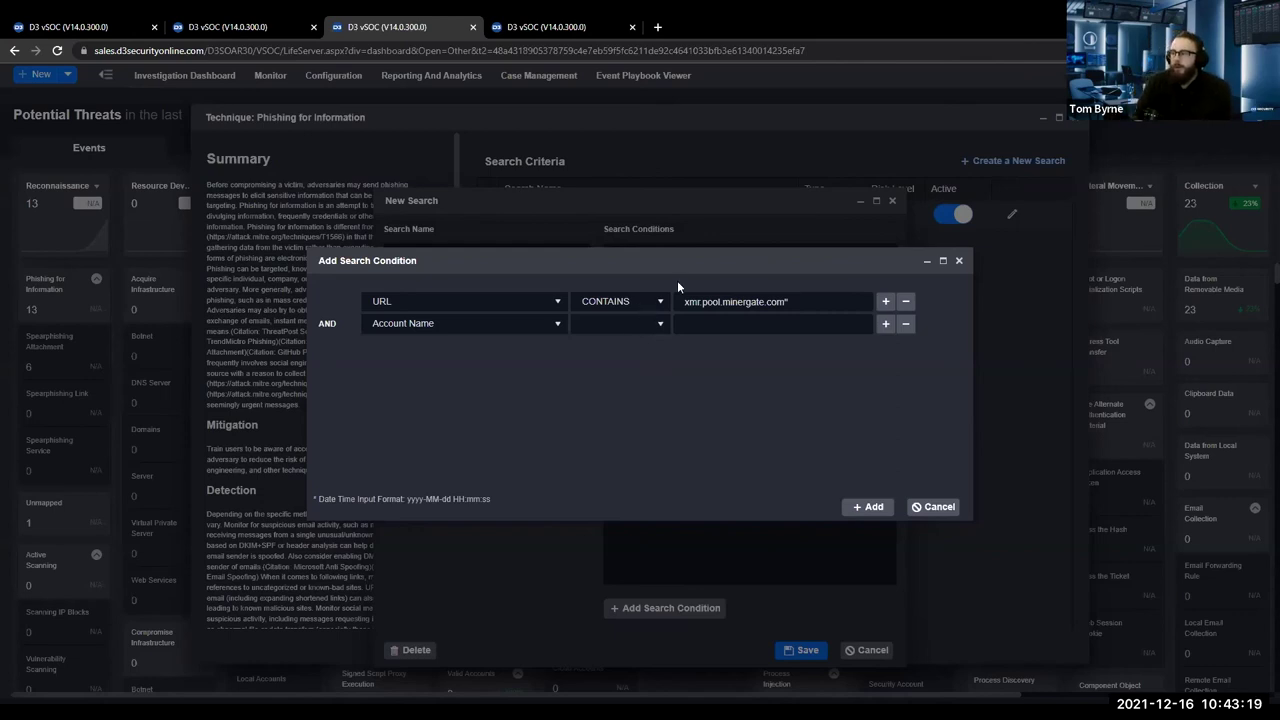
left_click(958, 260)
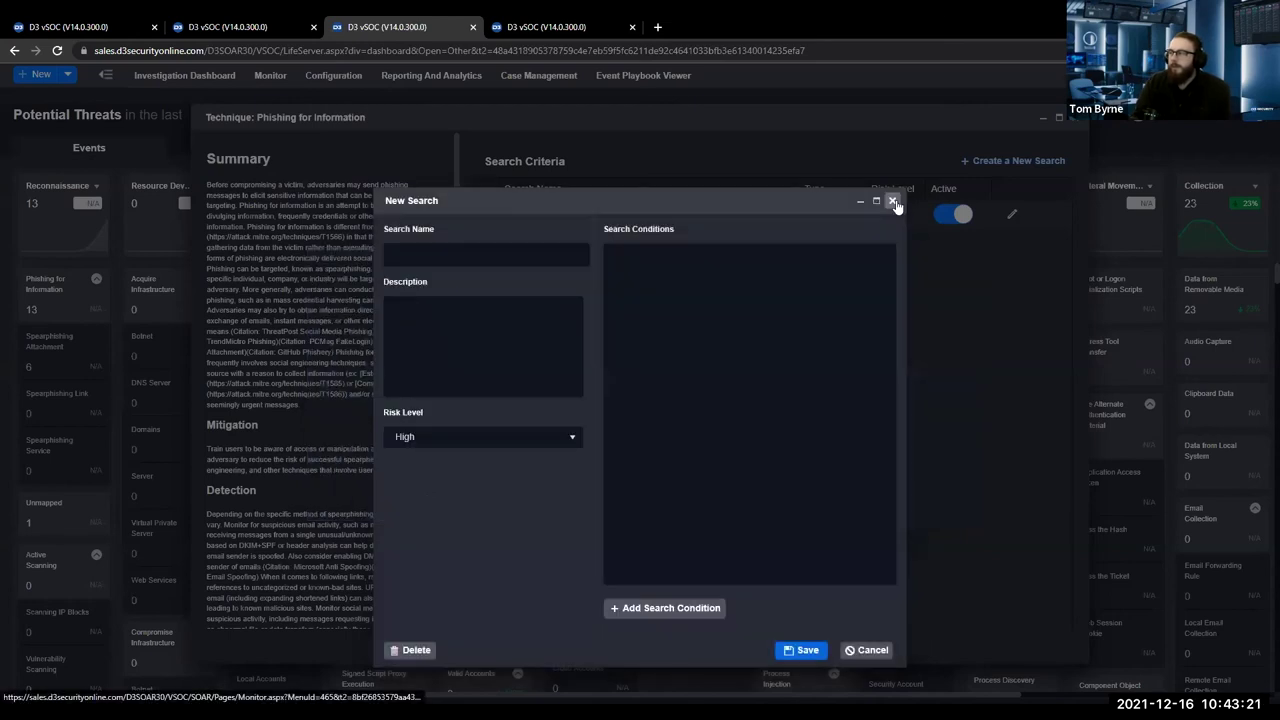
left_click(892, 200)
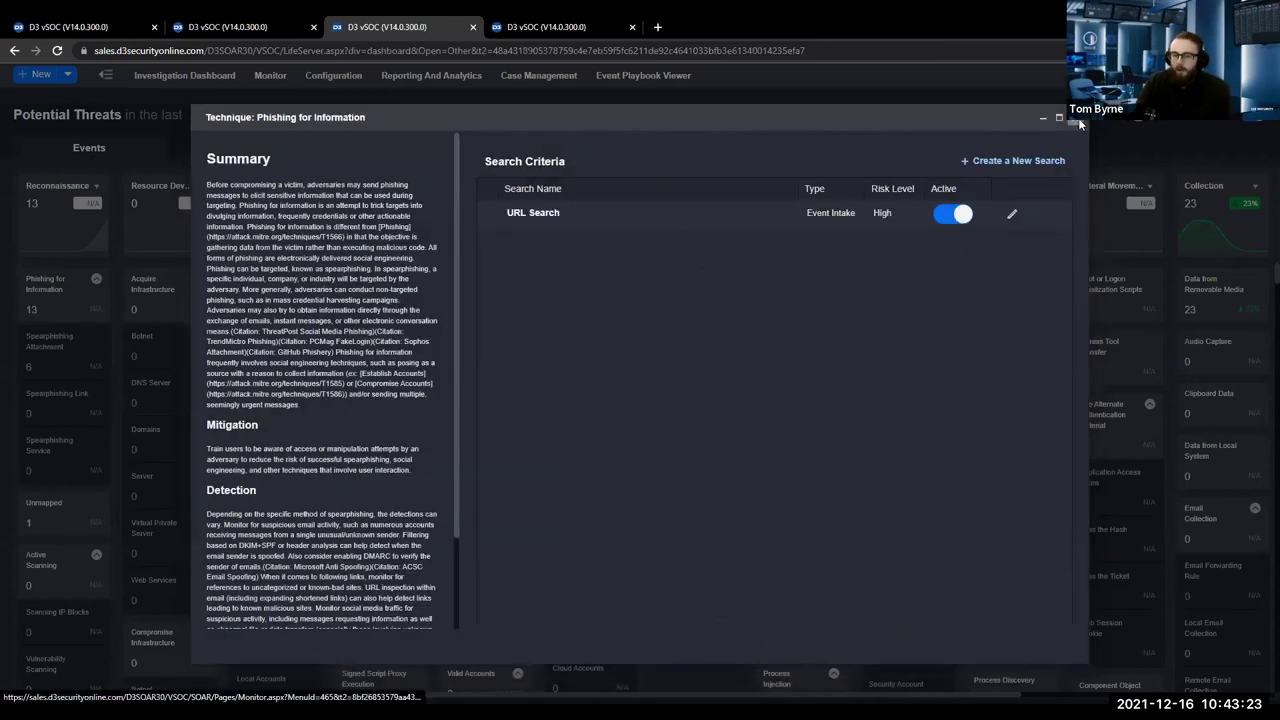
left_click(1078, 118)
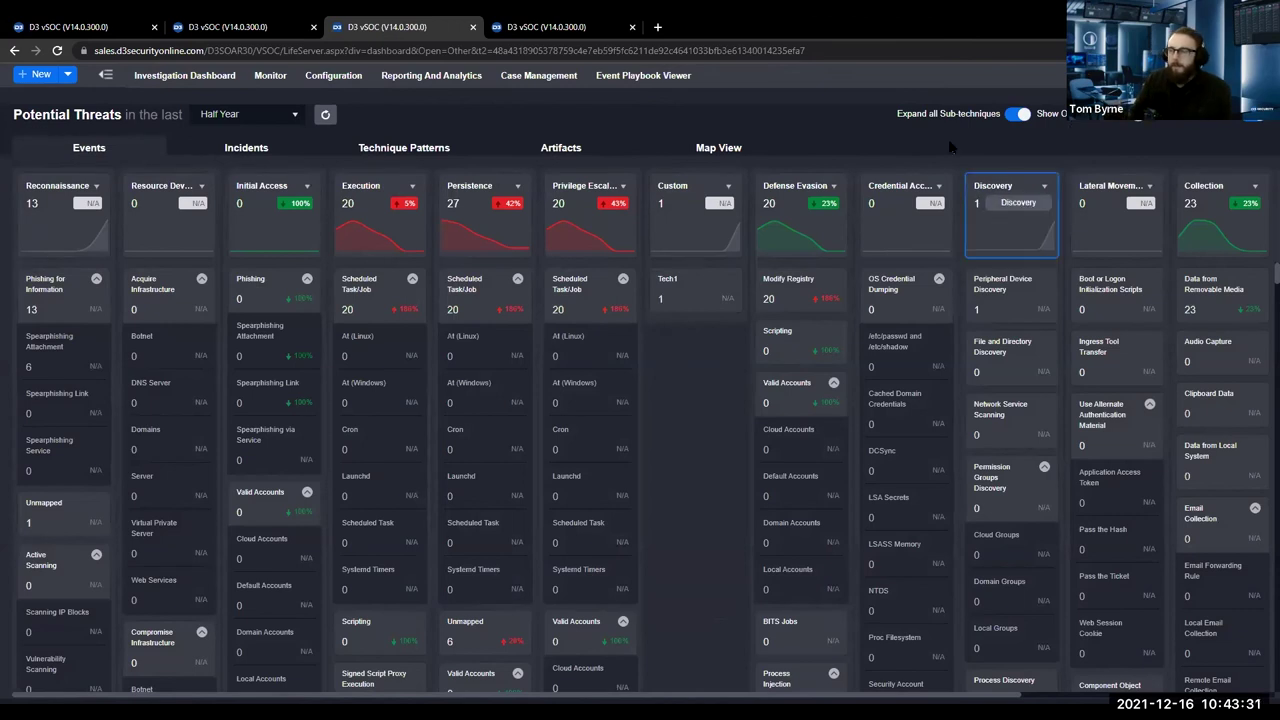
Read the Scheduled Task/Job technique's Detection, Group and Software sections, then close it.
left_click(610, 279)
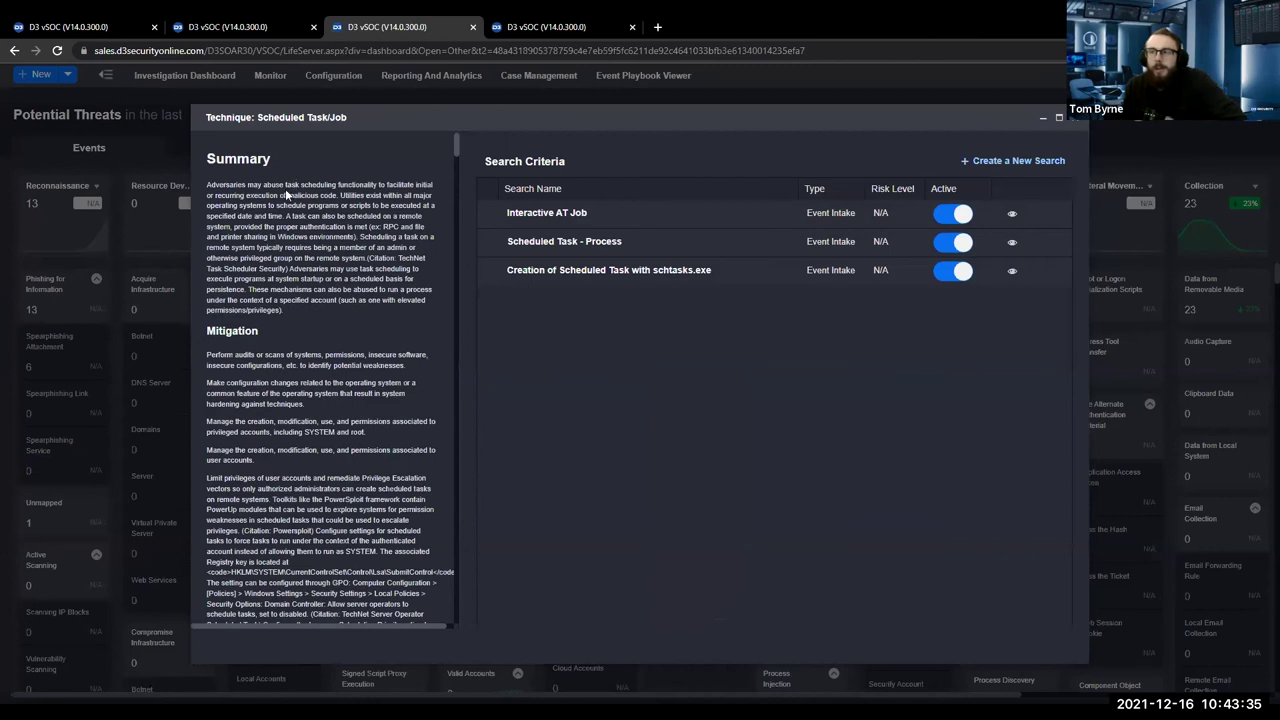
scroll(304, 262, "down", 5)
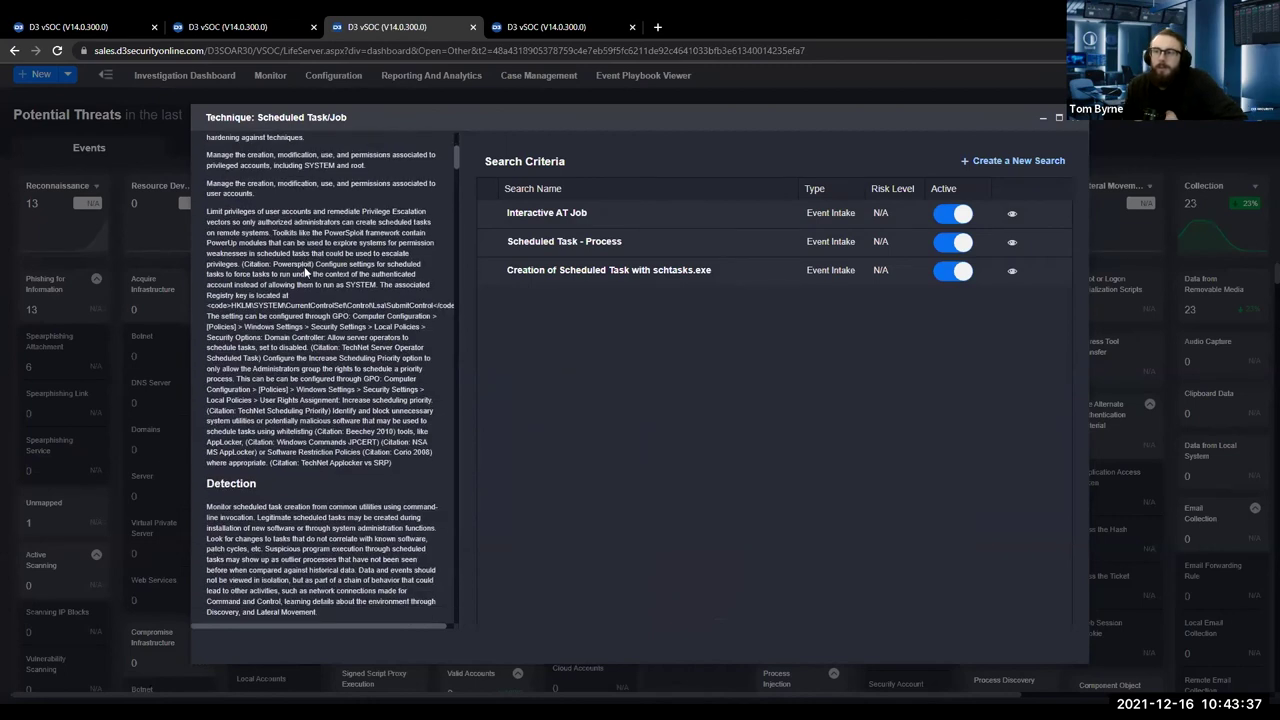
scroll(304, 266, "down", 5)
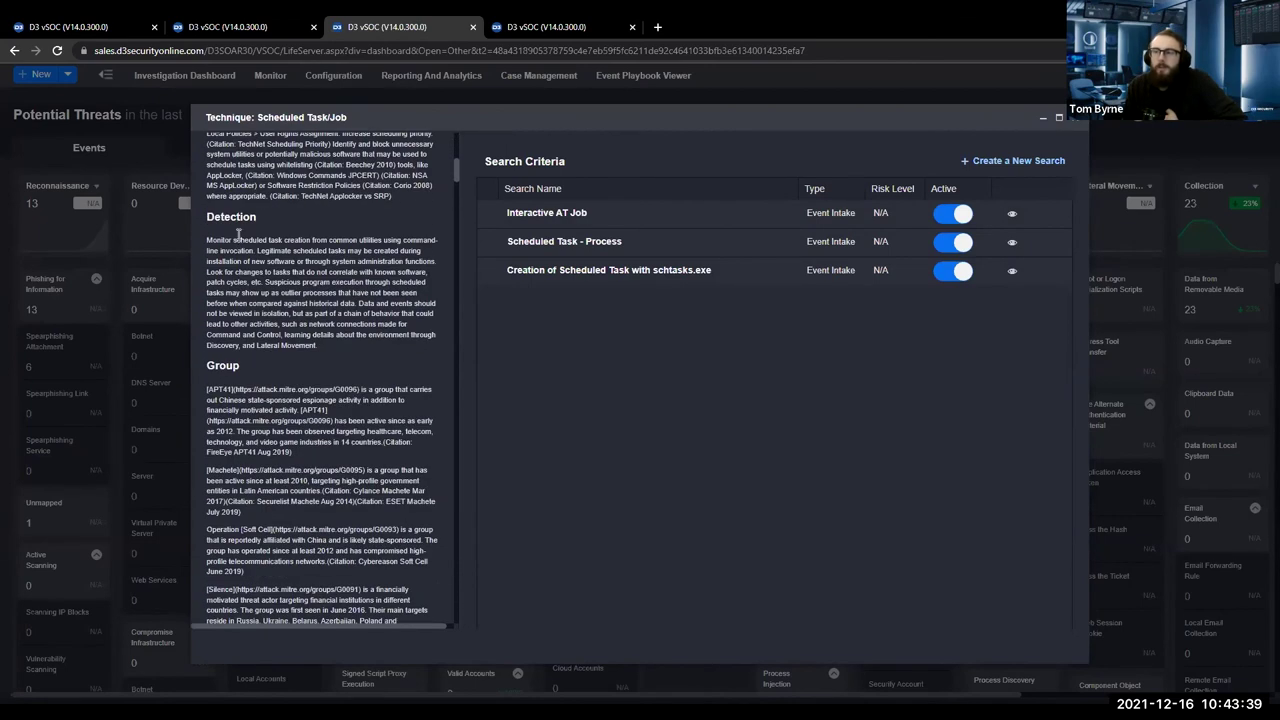
scroll(253, 270, "down", 3)
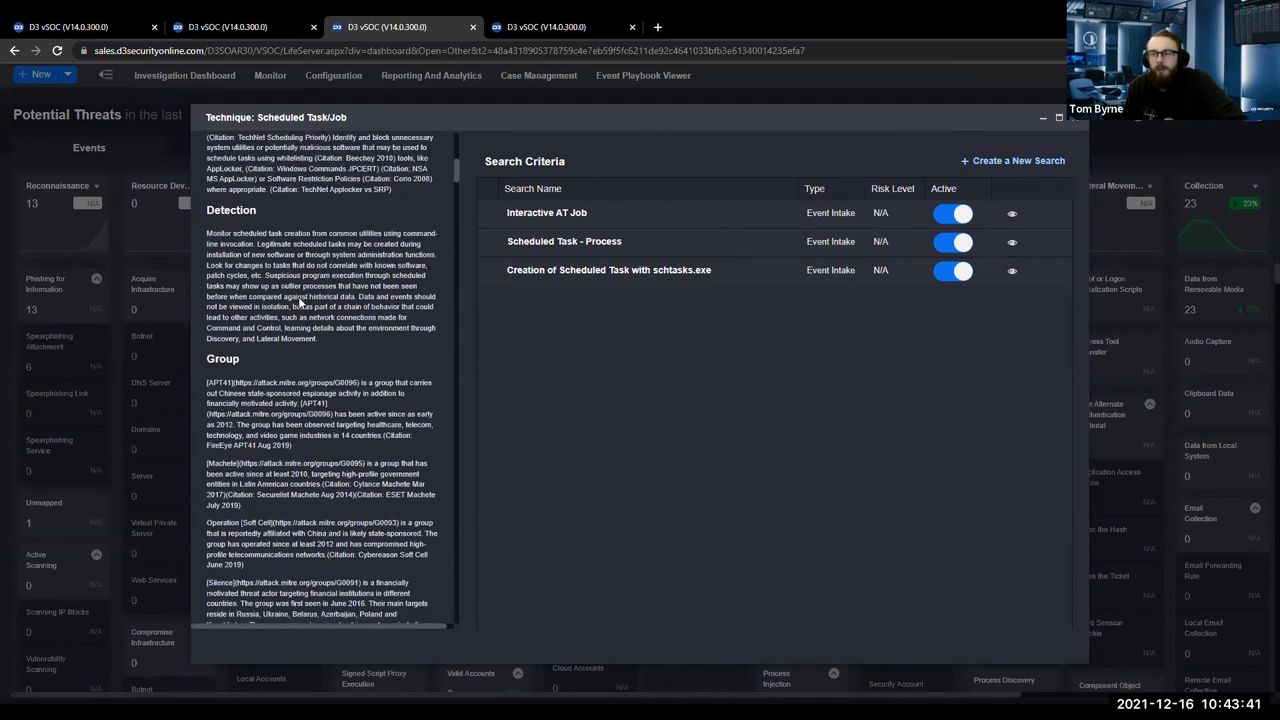
scroll(222, 261, "down", 8)
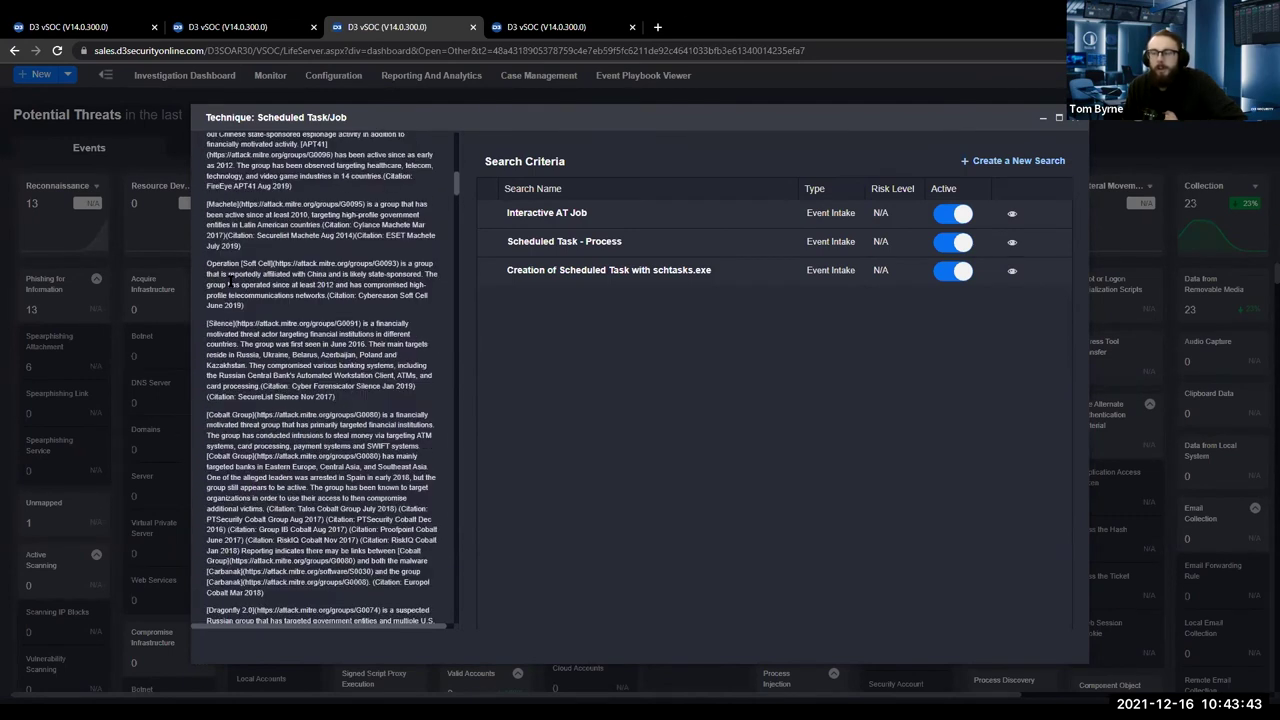
scroll(274, 370, "down", 15)
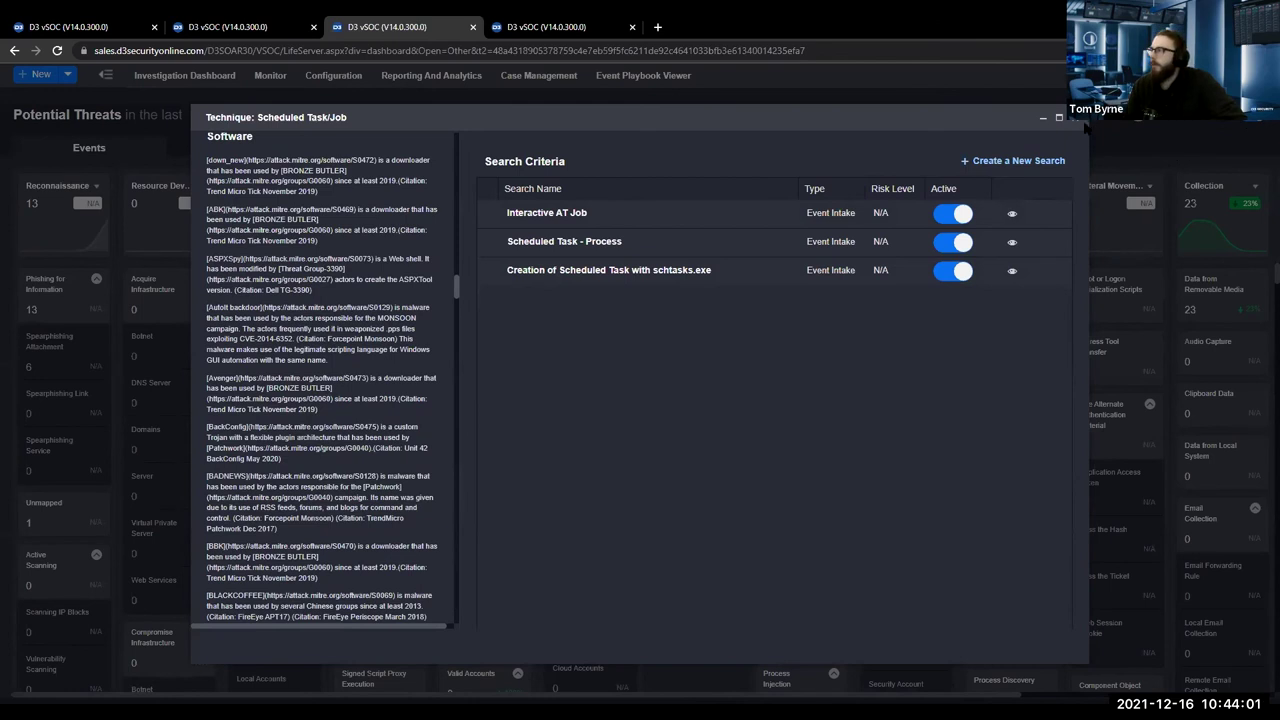
key("Escape")
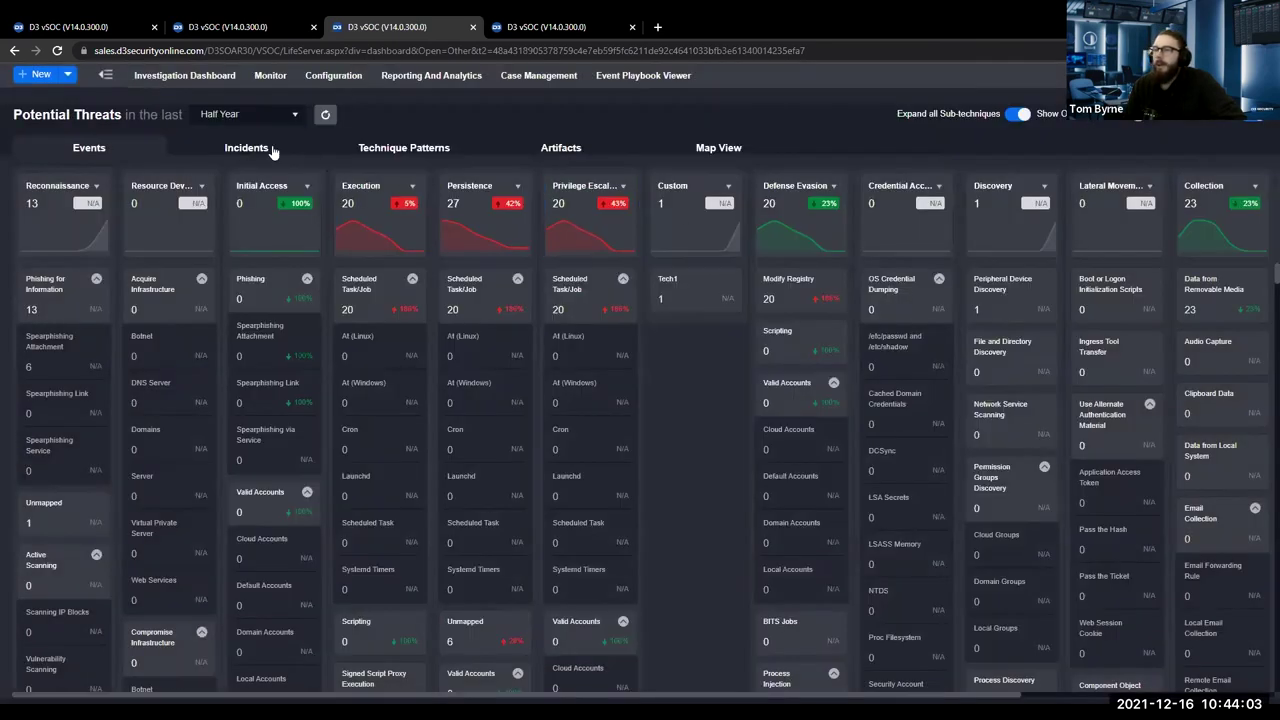
Review the threat's Incidents, Technique Patterns and Artifacts tables.
left_click(268, 147)
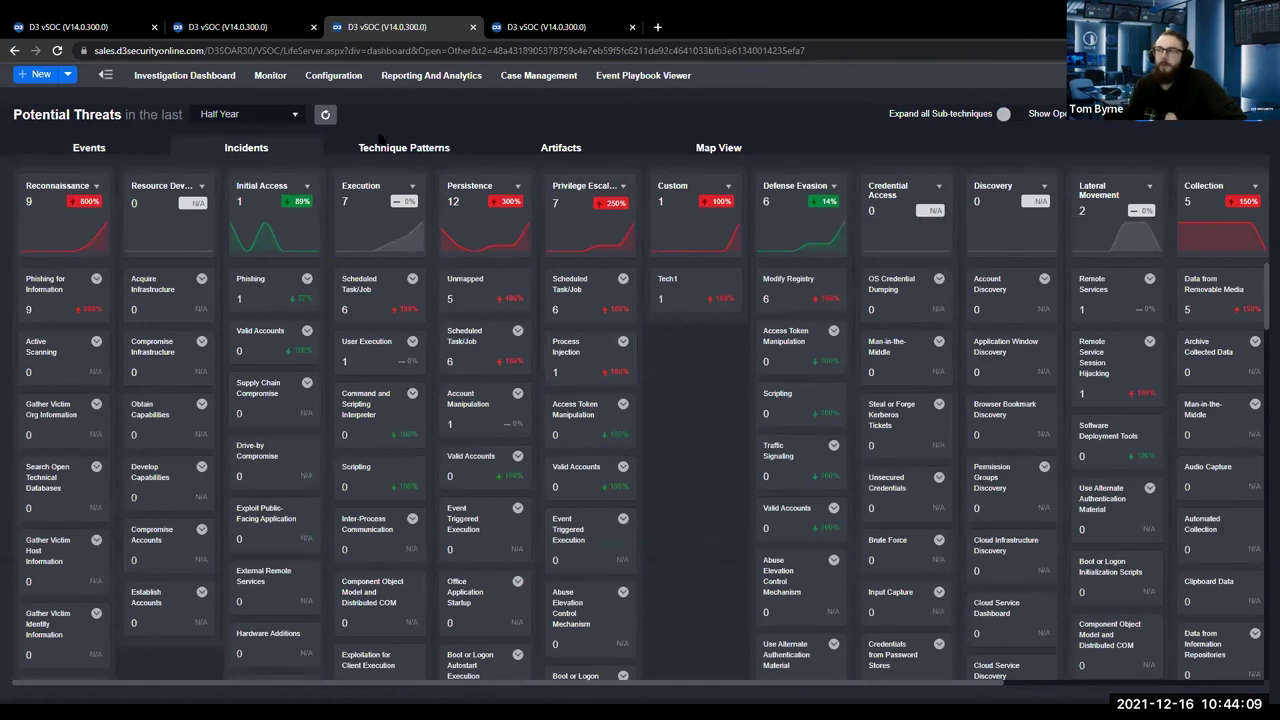
left_click(394, 142)
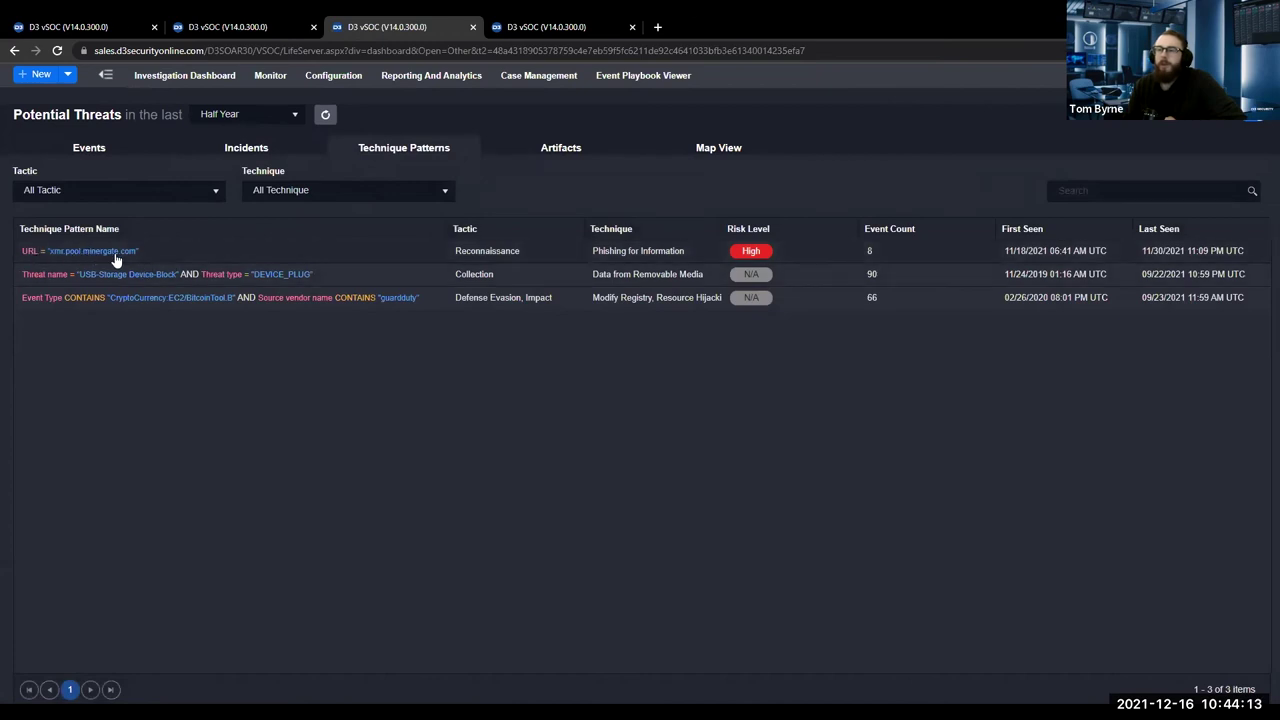
left_click(565, 148)
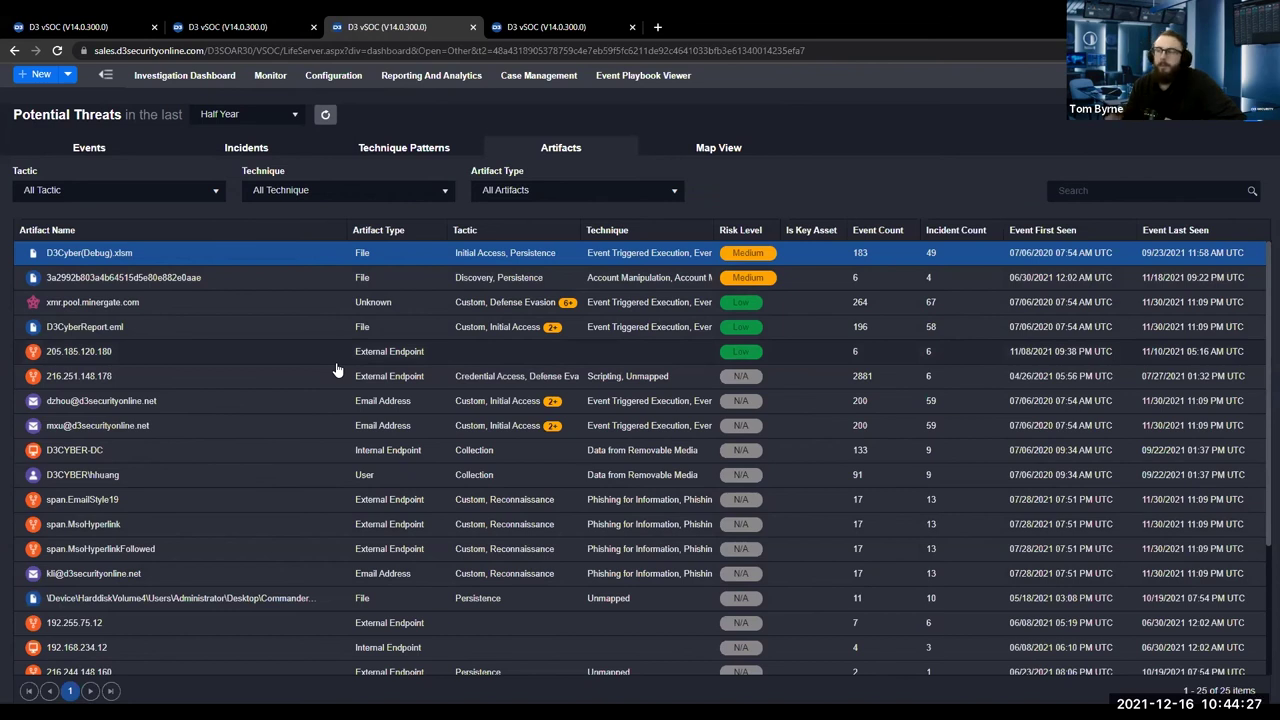
Show artifact locations in Map View, zooming out and panning across Europe, Russia and Japan.
left_click(718, 147)
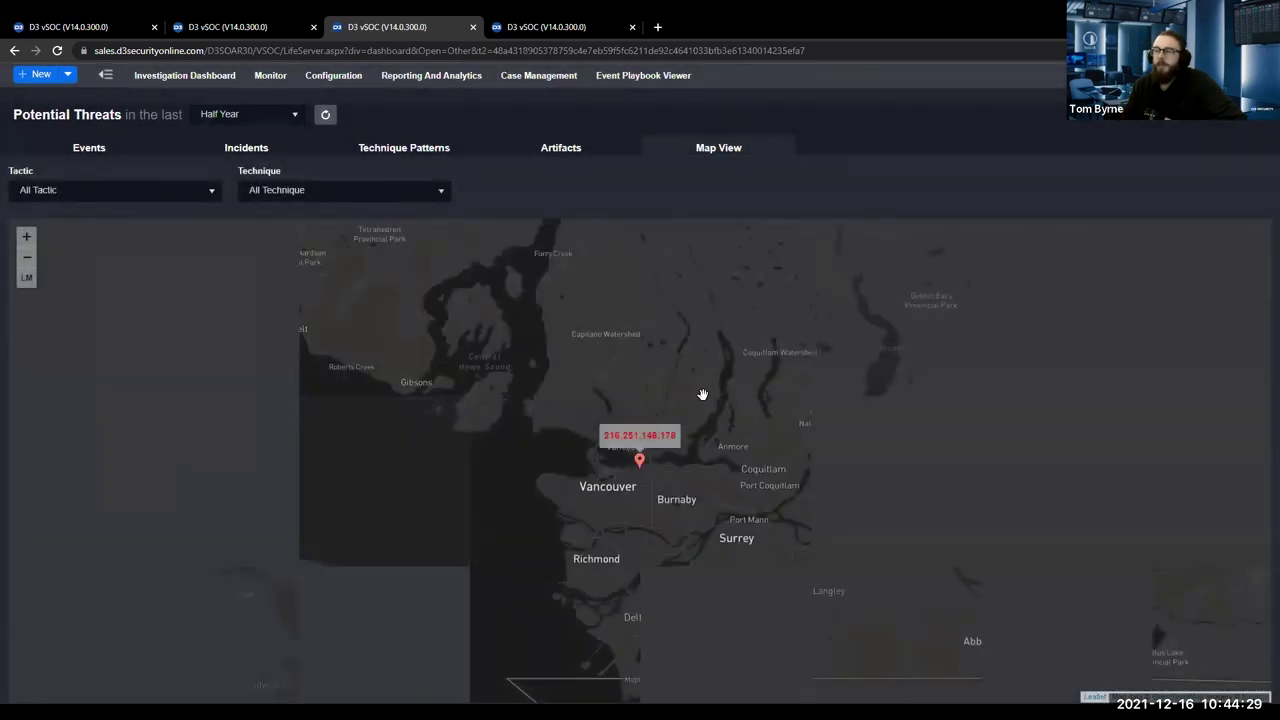
left_click_drag(702, 394, 131, 388)
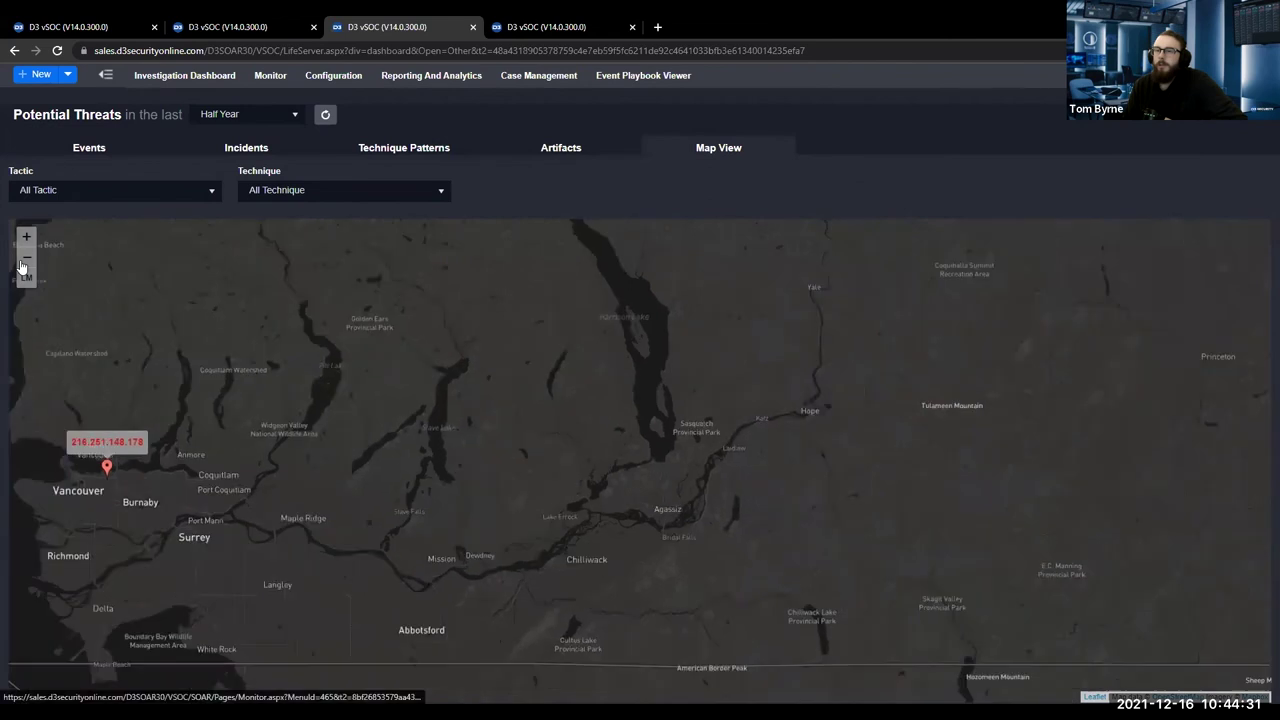
double_click(26, 257)
left_click_drag(557, 457, 109, 394)
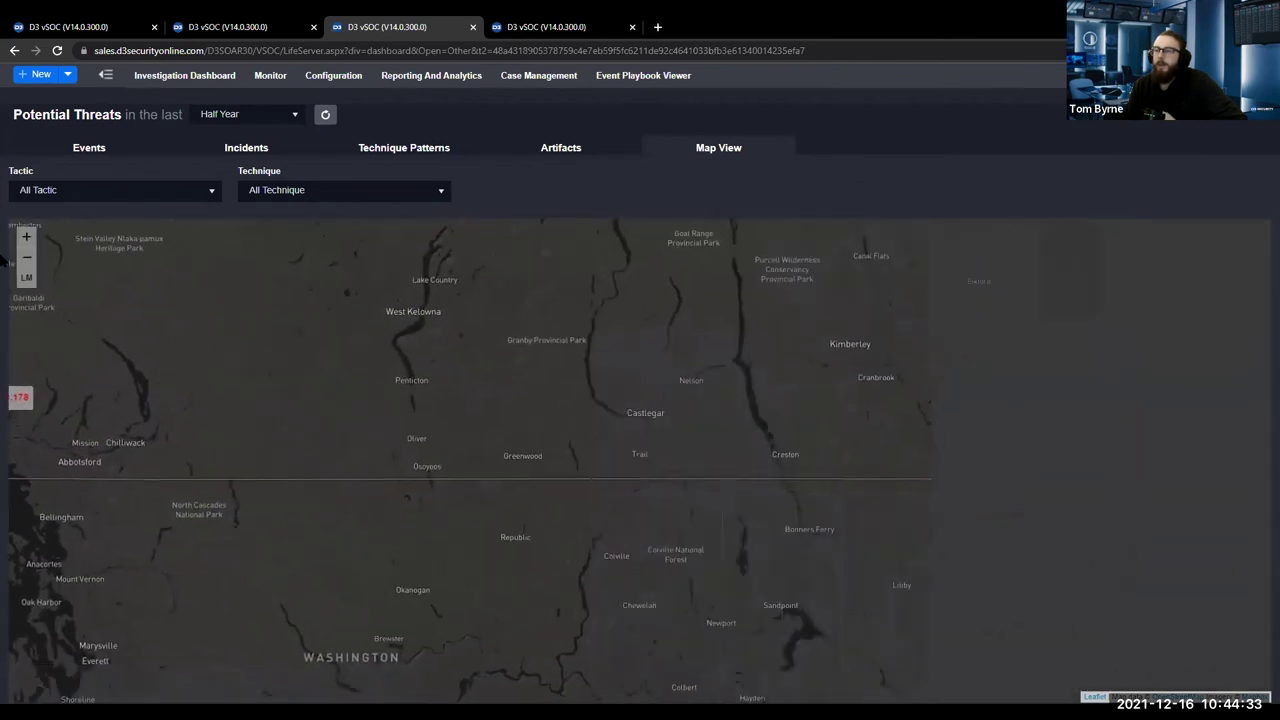
scroll(467, 461, "down", 4)
left_click_drag(1036, 464, 269, 509)
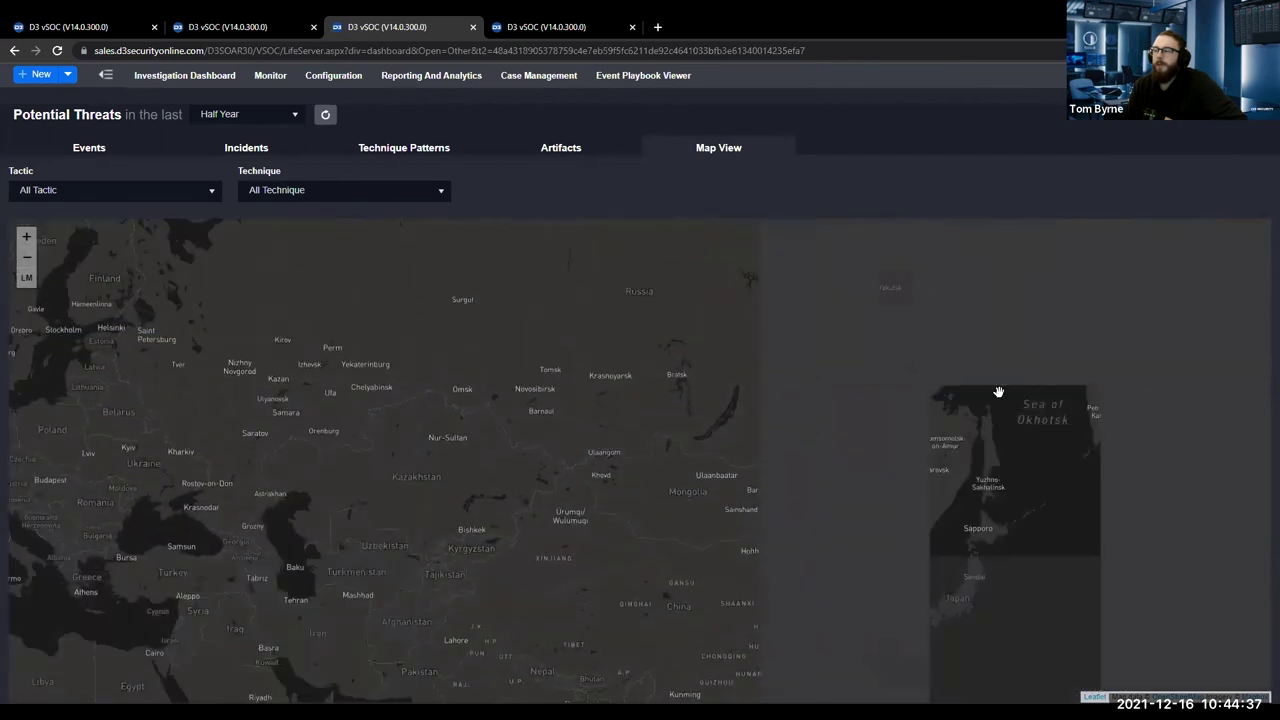
left_click_drag(663, 294, 654, 523)
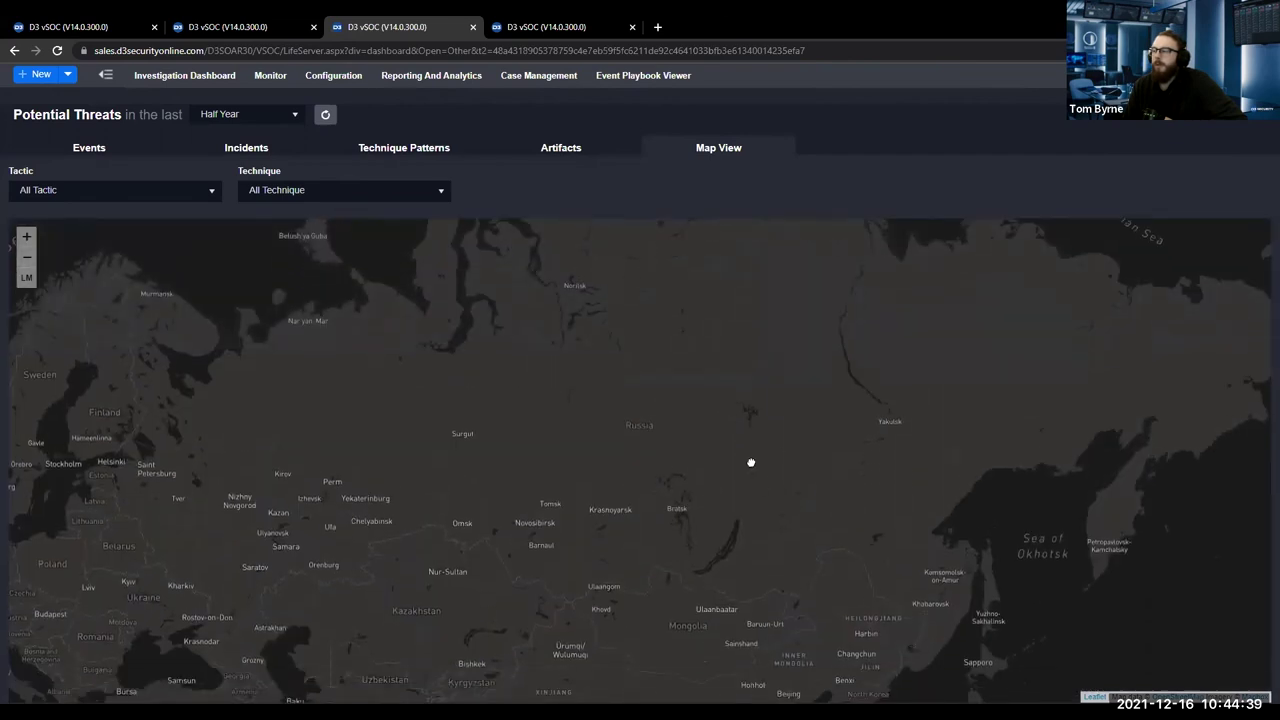
left_click_drag(751, 462, 745, 373)
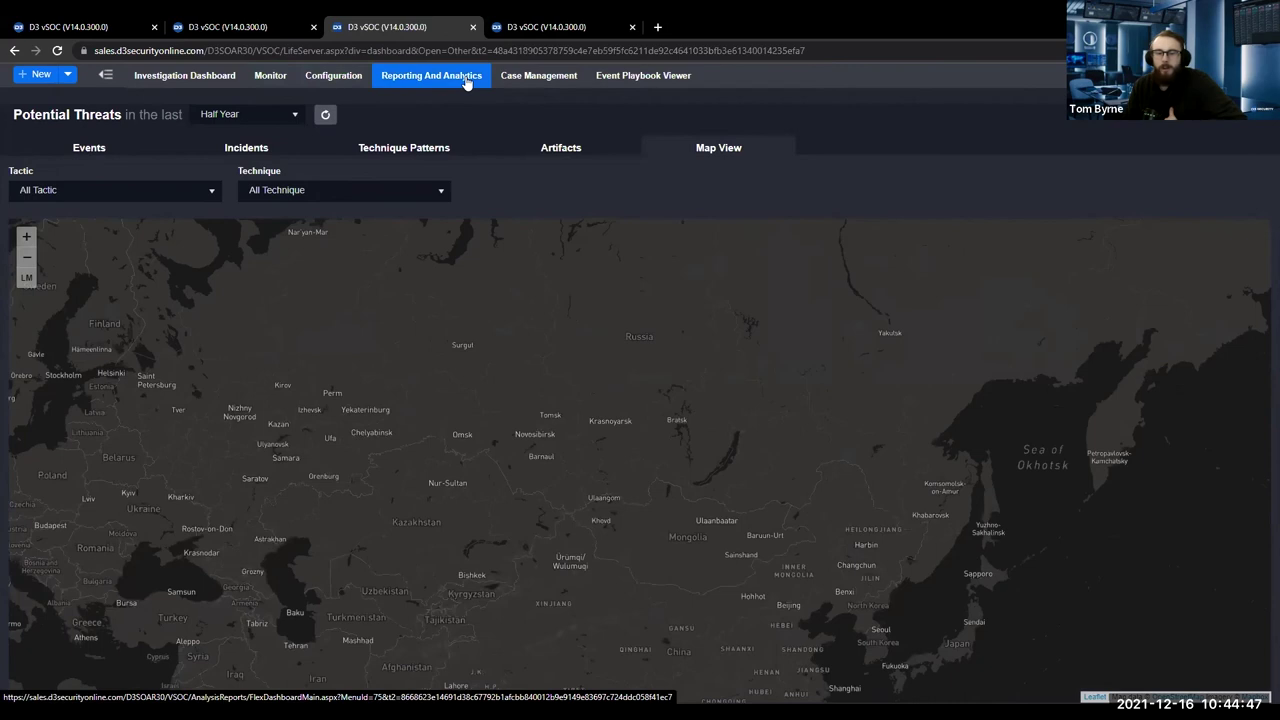
Go to the Reporting And Analytics Metrics dashboard and start a new report.
left_click(466, 80)
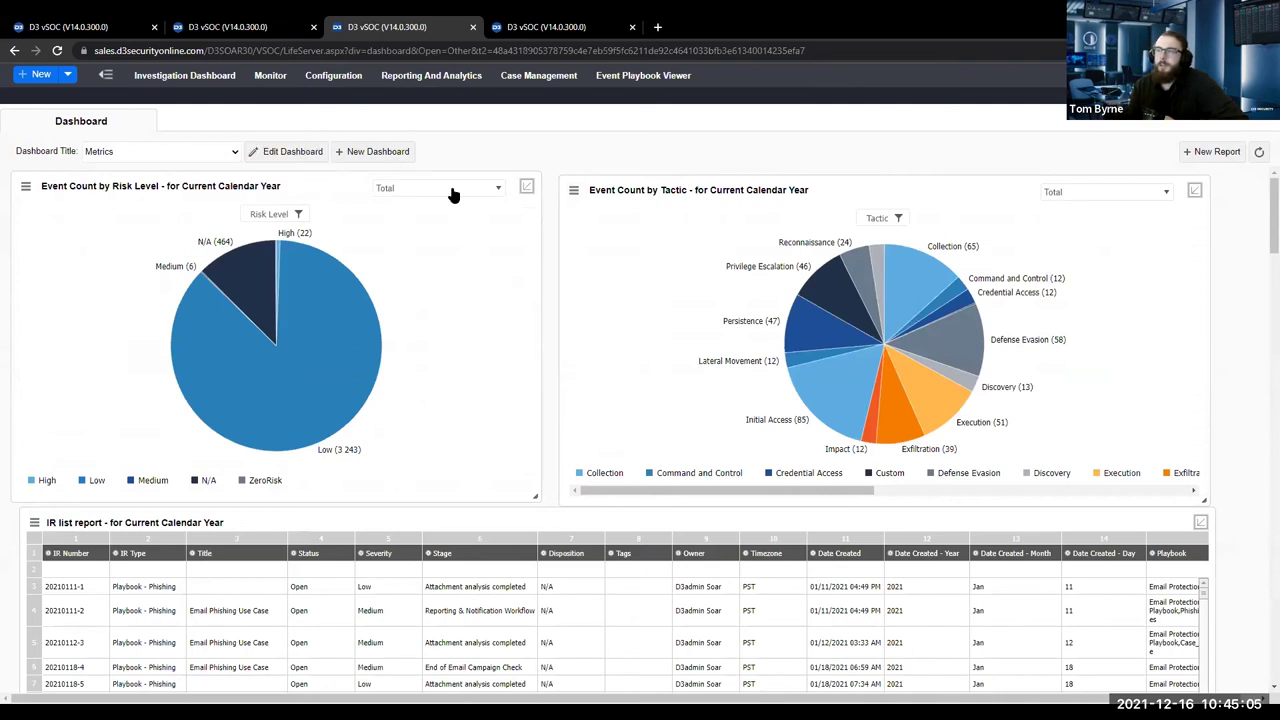
left_click_drag(318, 198, 280, 184)
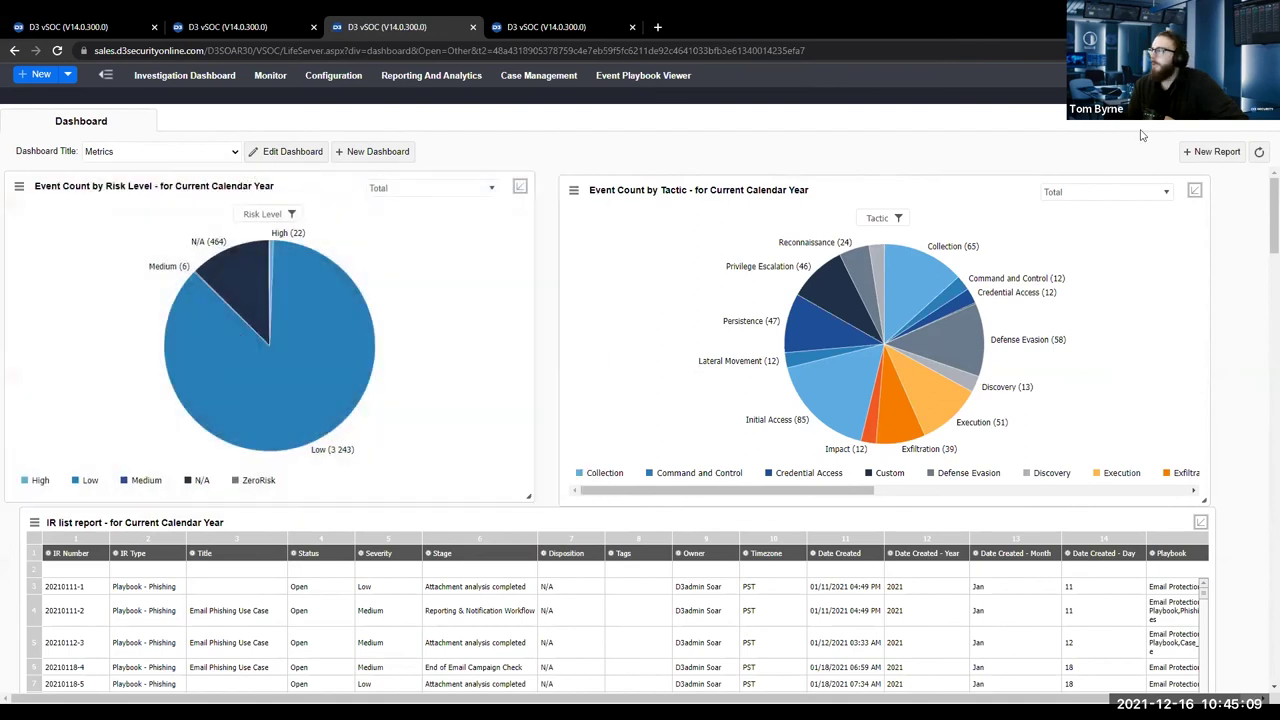
left_click(1193, 158)
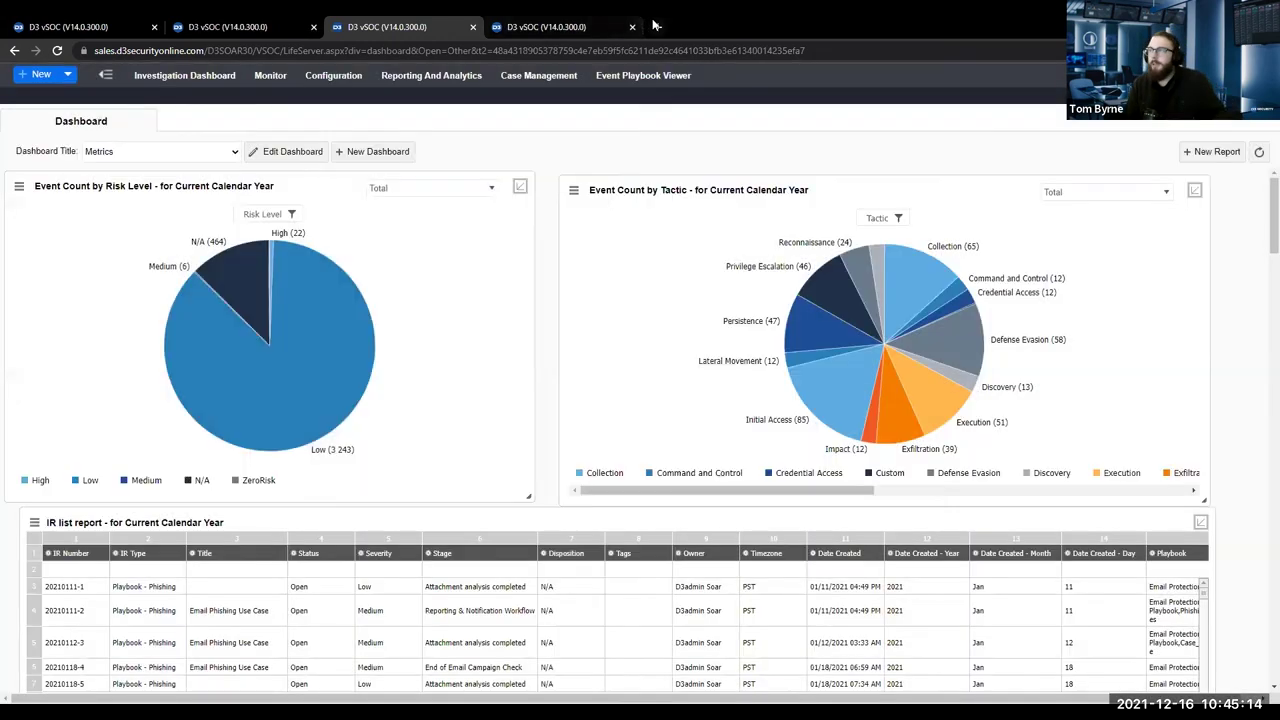
Load the Add Report form in a new tab, browse report sources, then return to the dashboard.
left_click(657, 27)
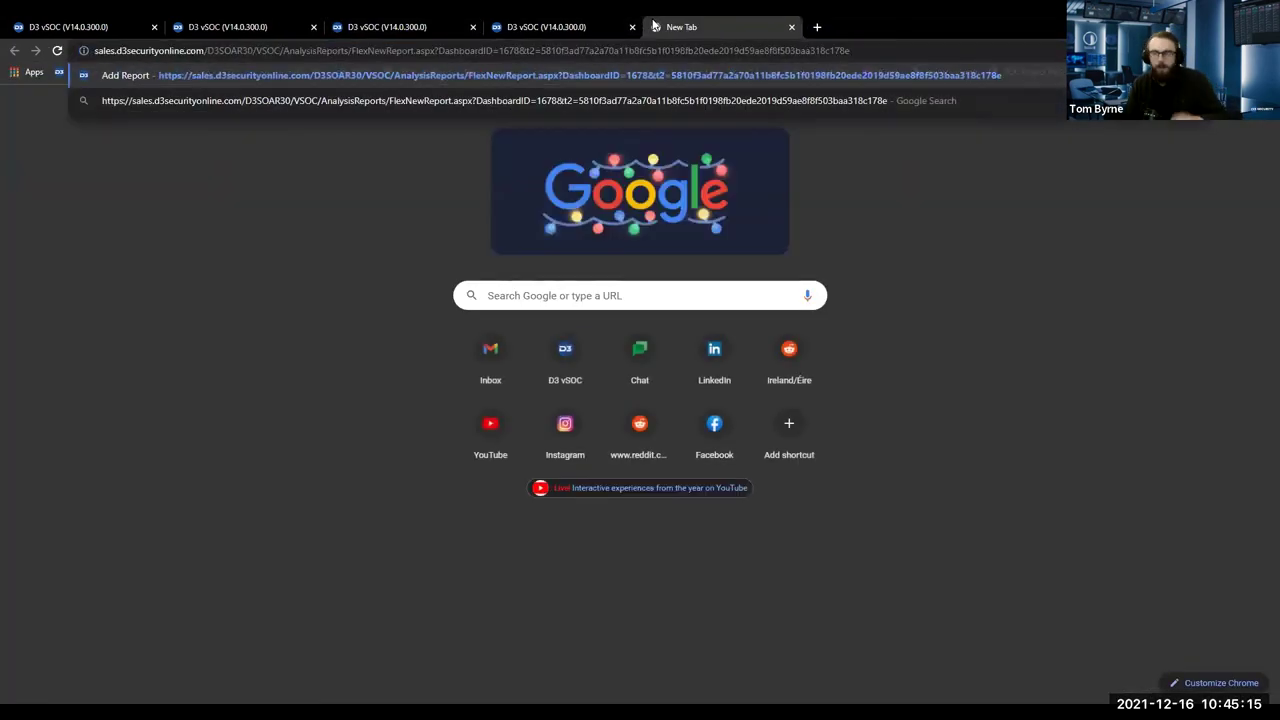
key("Return")
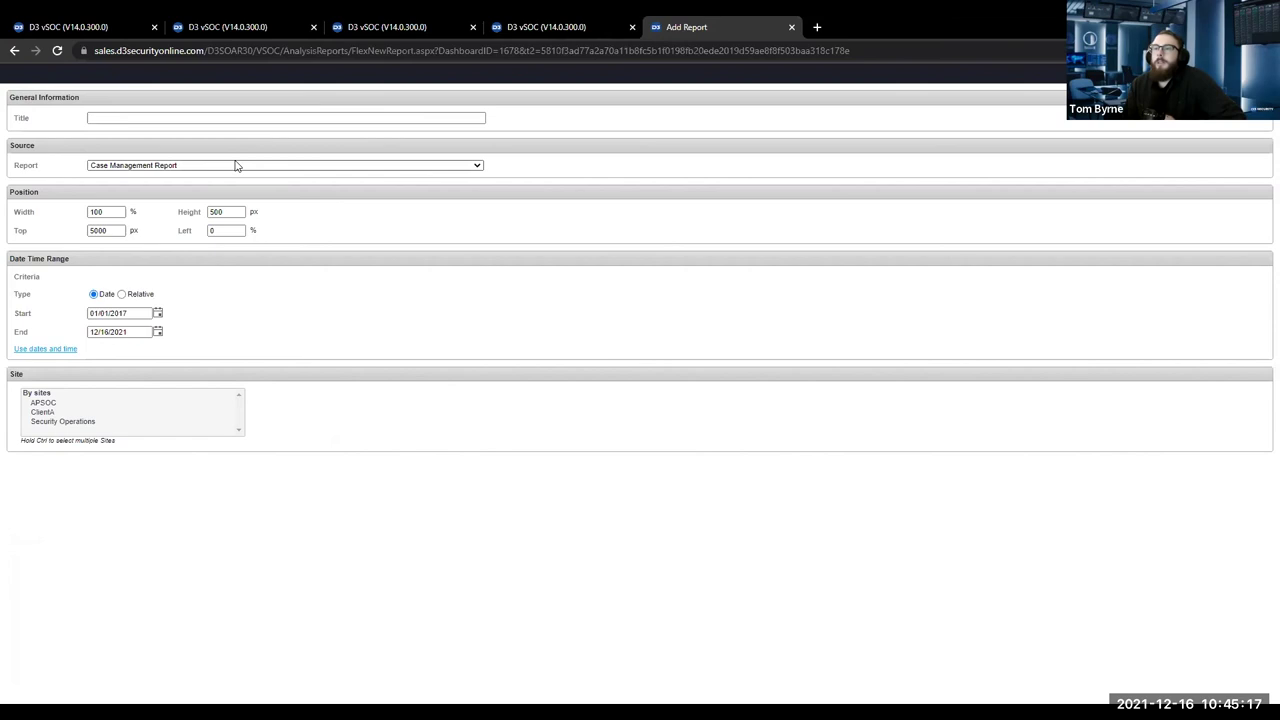
left_click(236, 166)
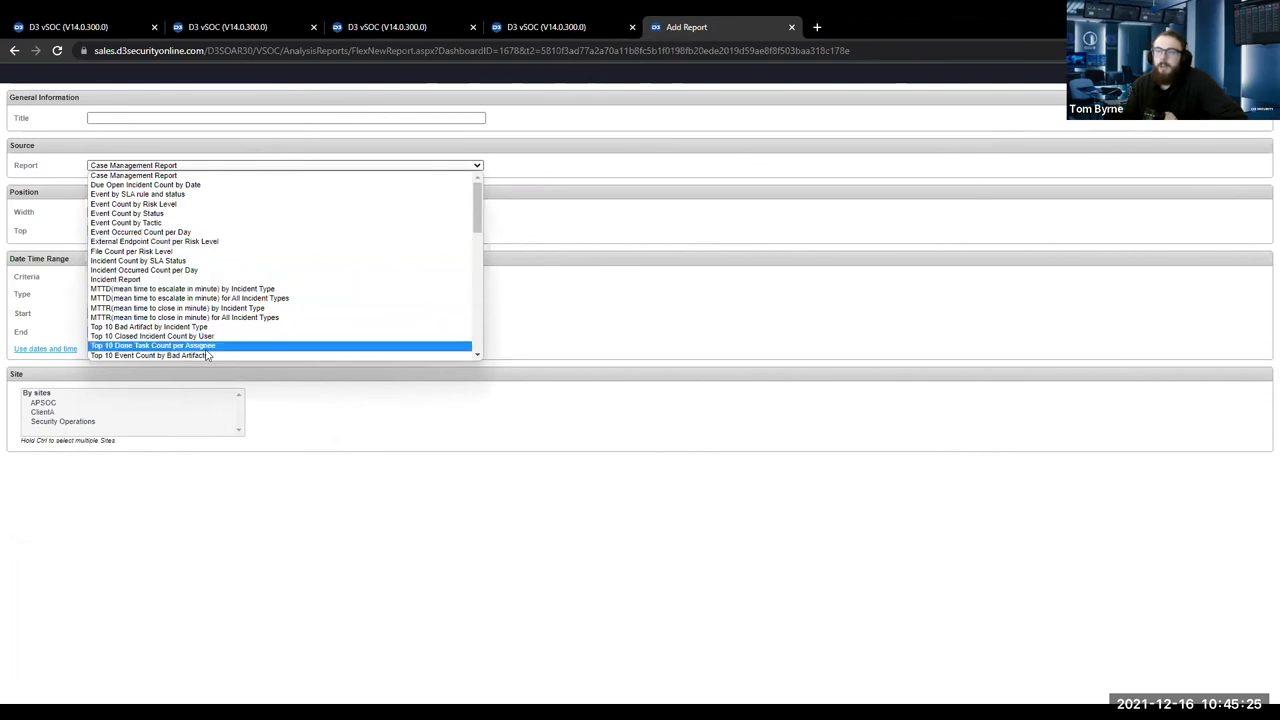
scroll(207, 355, "down", 5)
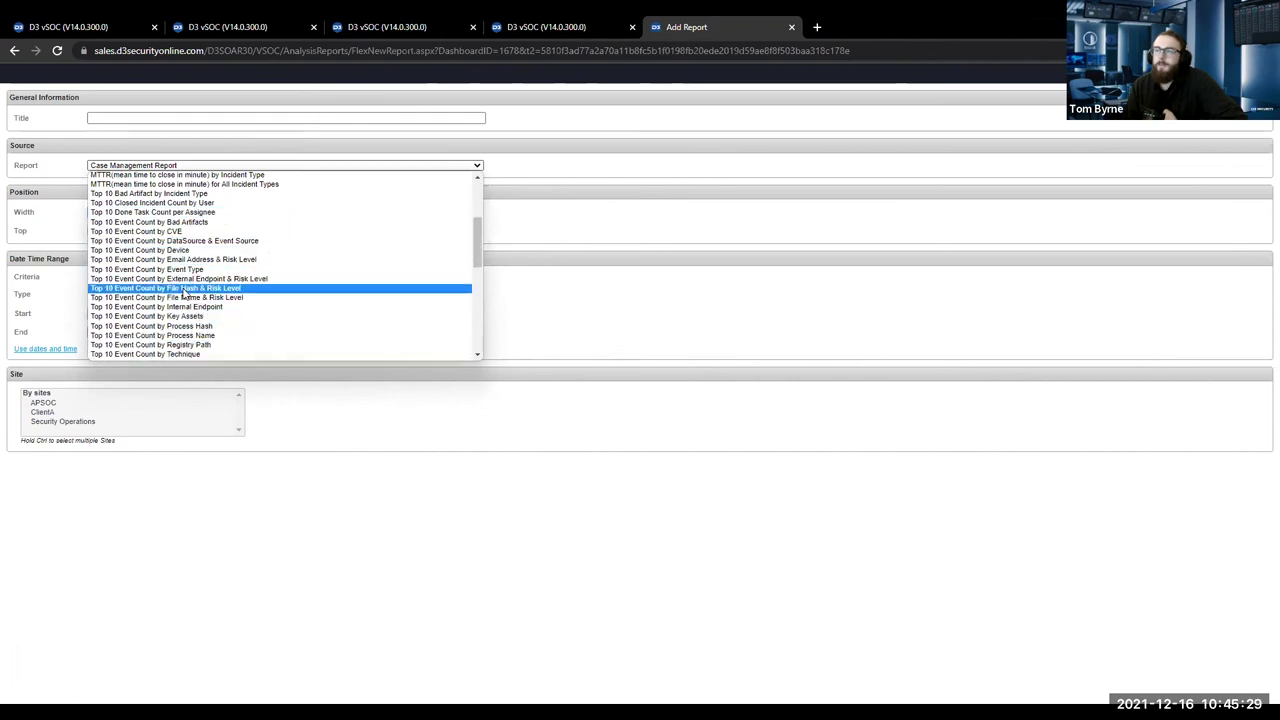
scroll(183, 293, "down", 10)
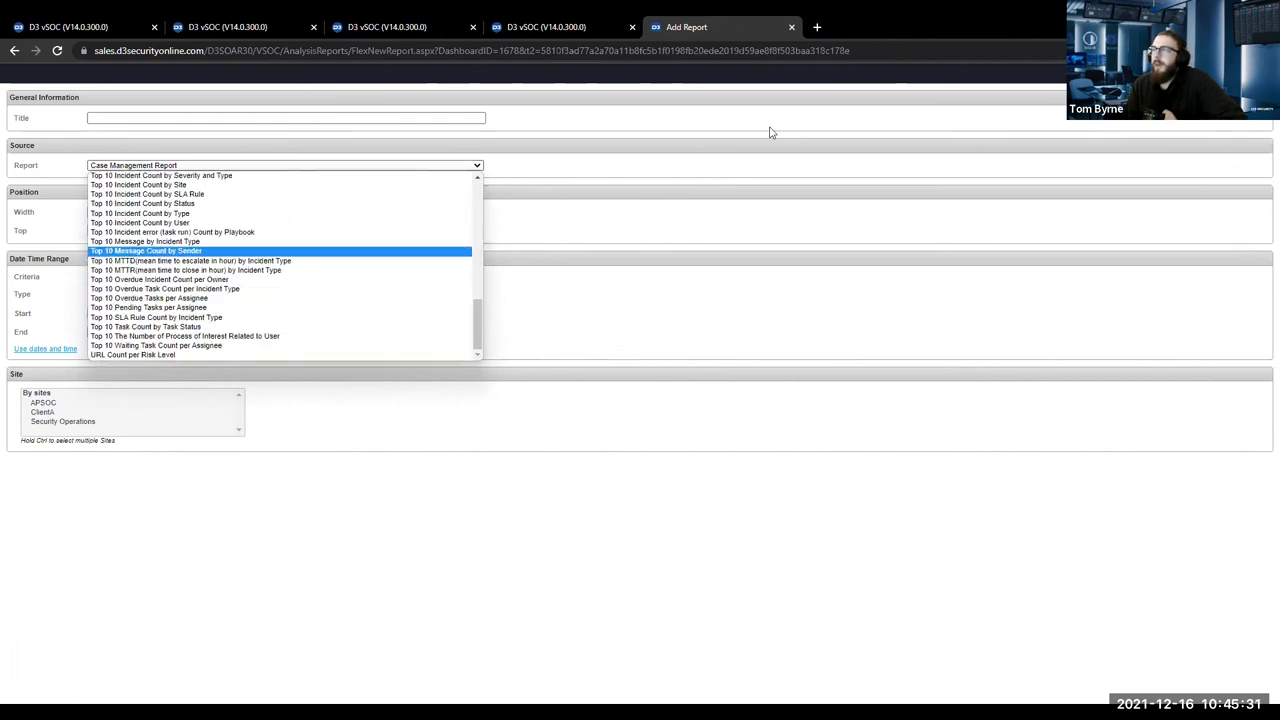
left_click(550, 27)
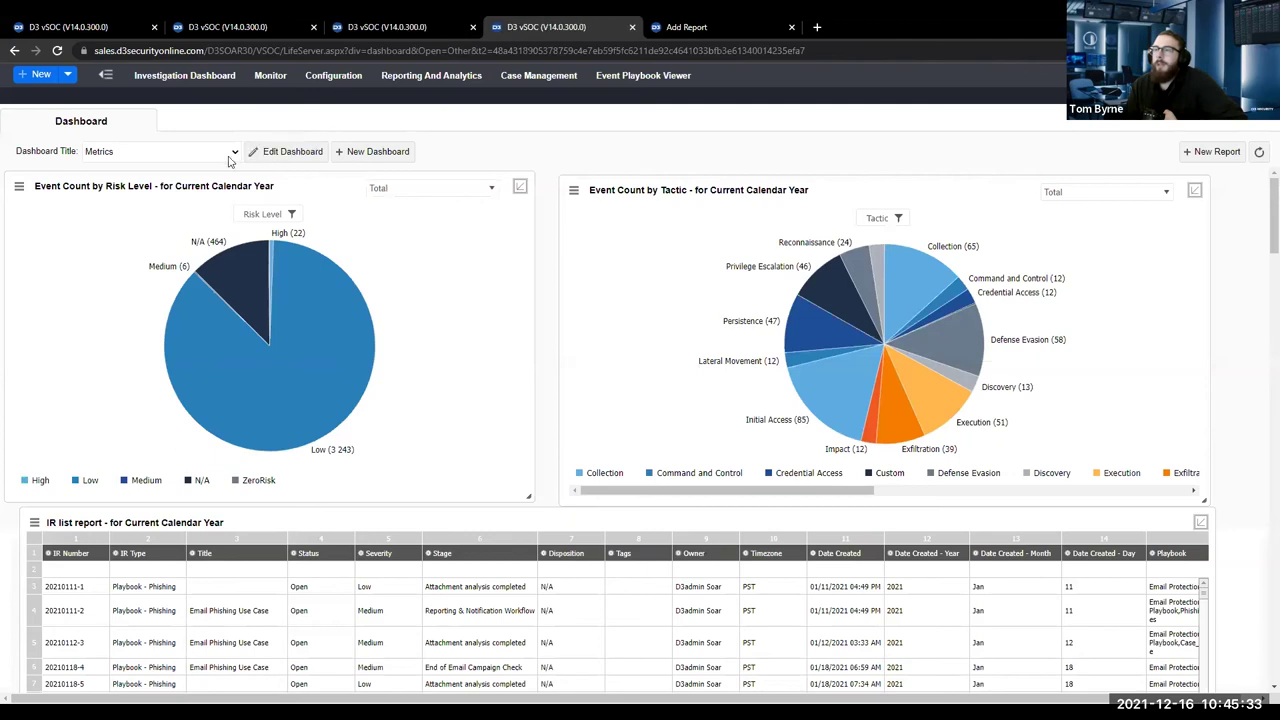
Switch to the Data dashboard and collapse then re-expand an owner's severity bars.
left_click(230, 152)
left_click(150, 178)
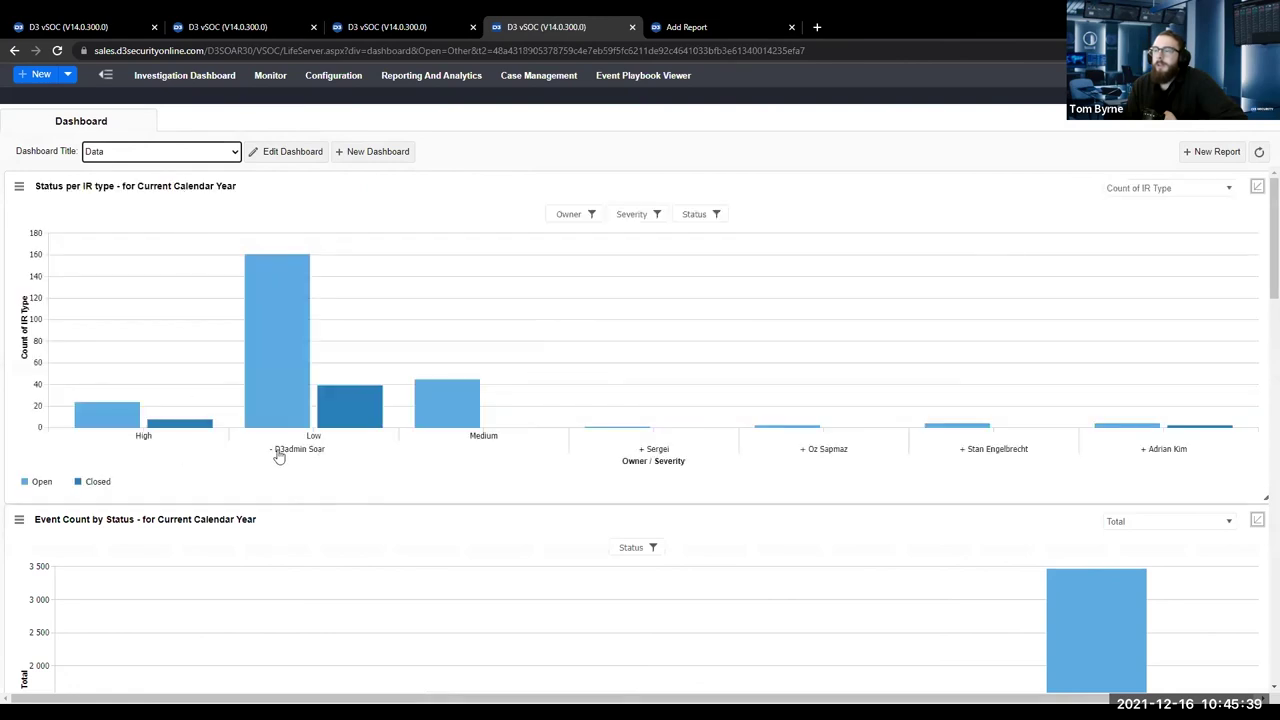
left_click(272, 450)
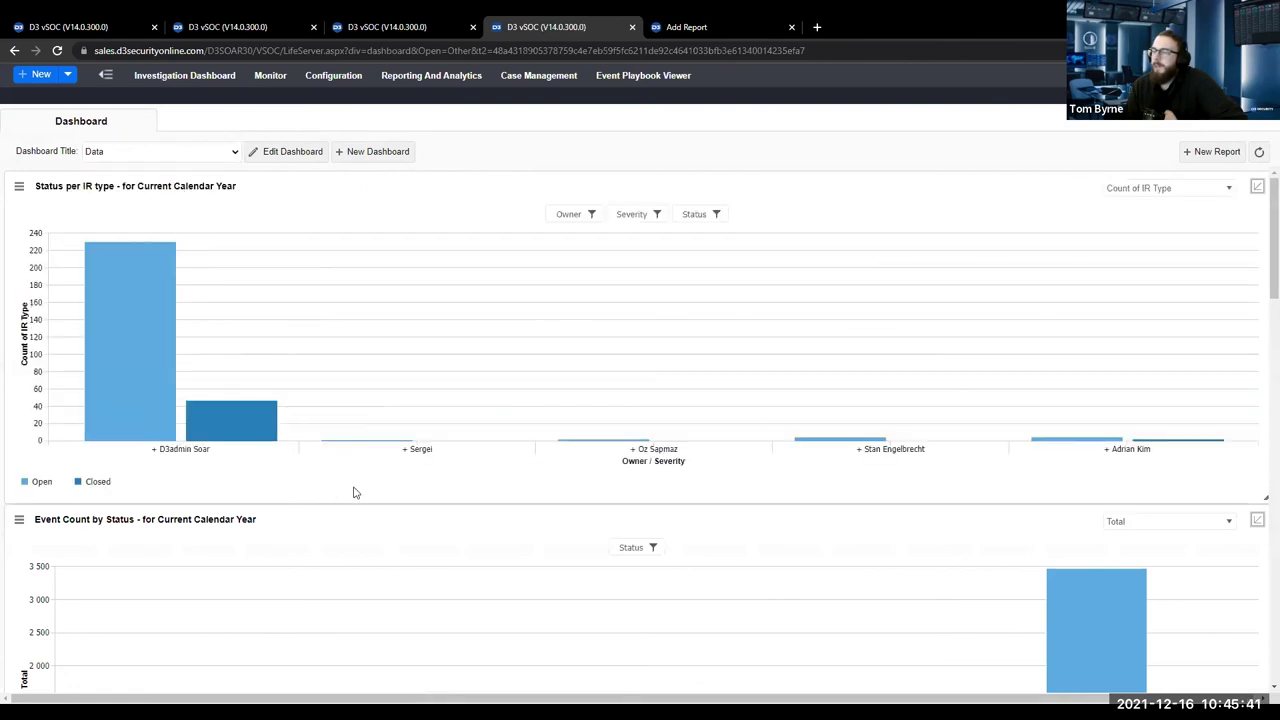
left_click(154, 456)
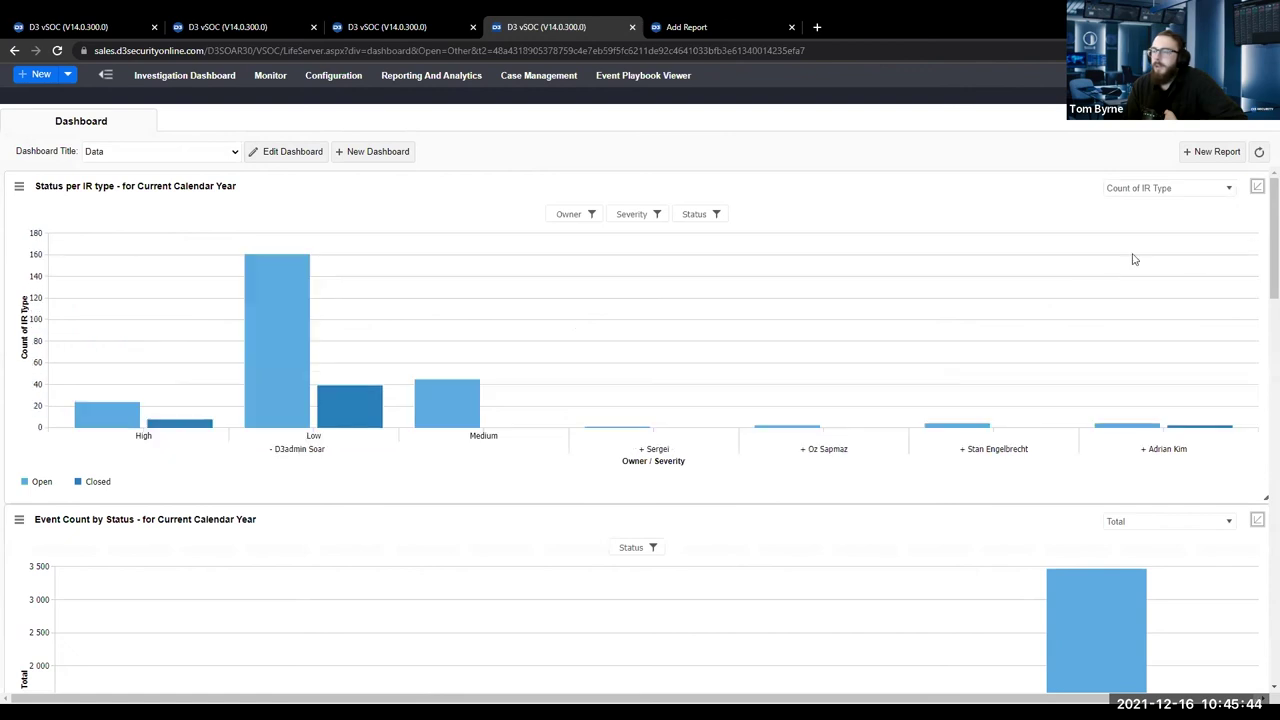
Inspect the IR status chart's pivot settings, then go to the Investigation Dashboard.
left_click(1257, 190)
scroll(1064, 325, "down", 3)
scroll(1067, 385, "up", 3)
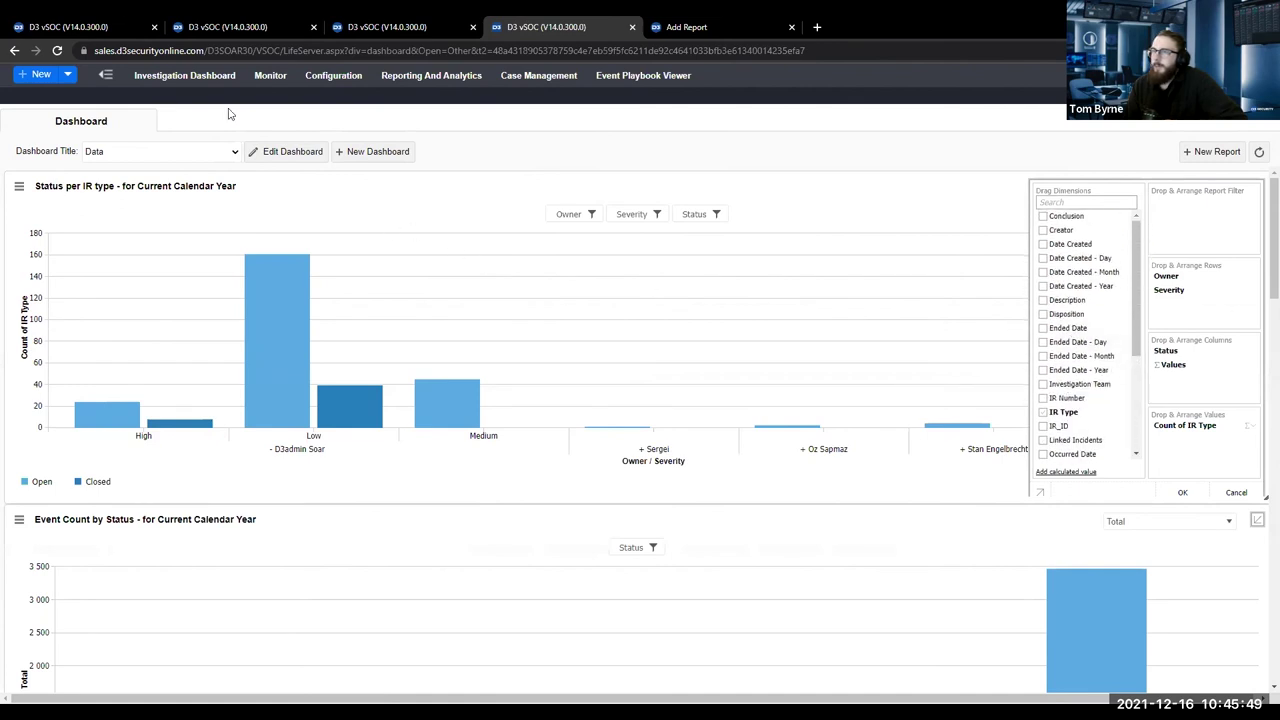
left_click(174, 77)
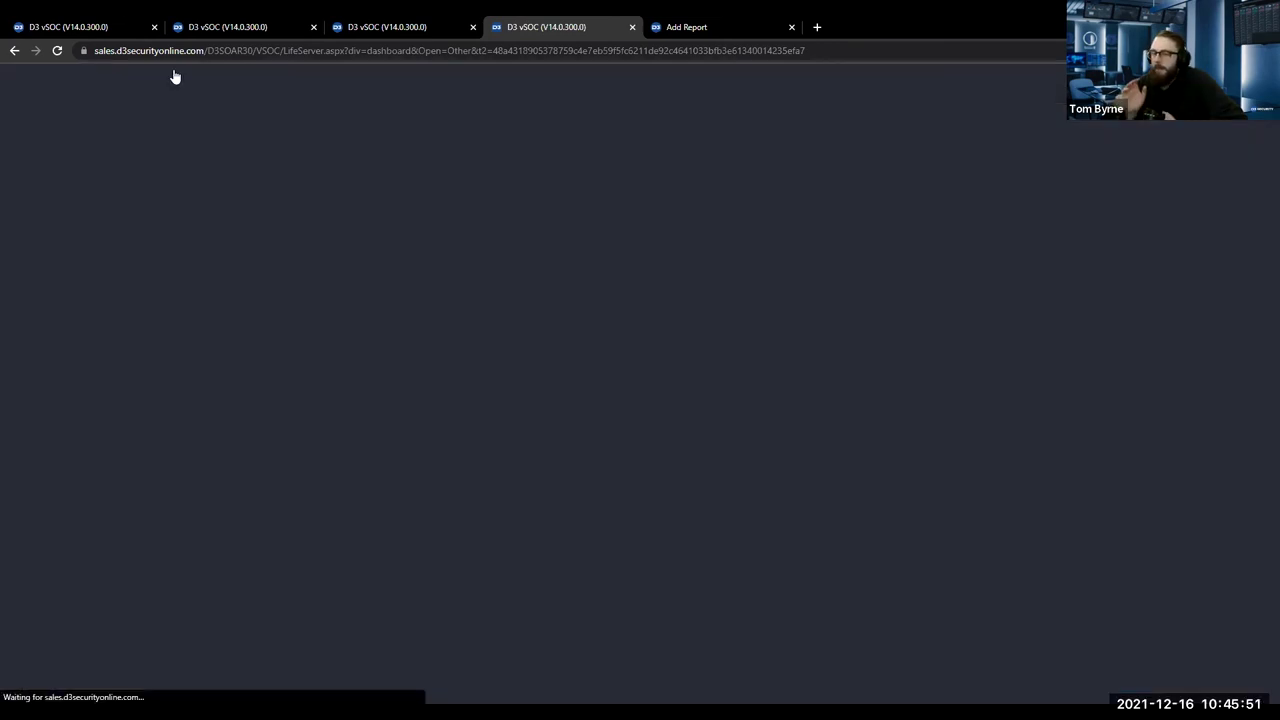
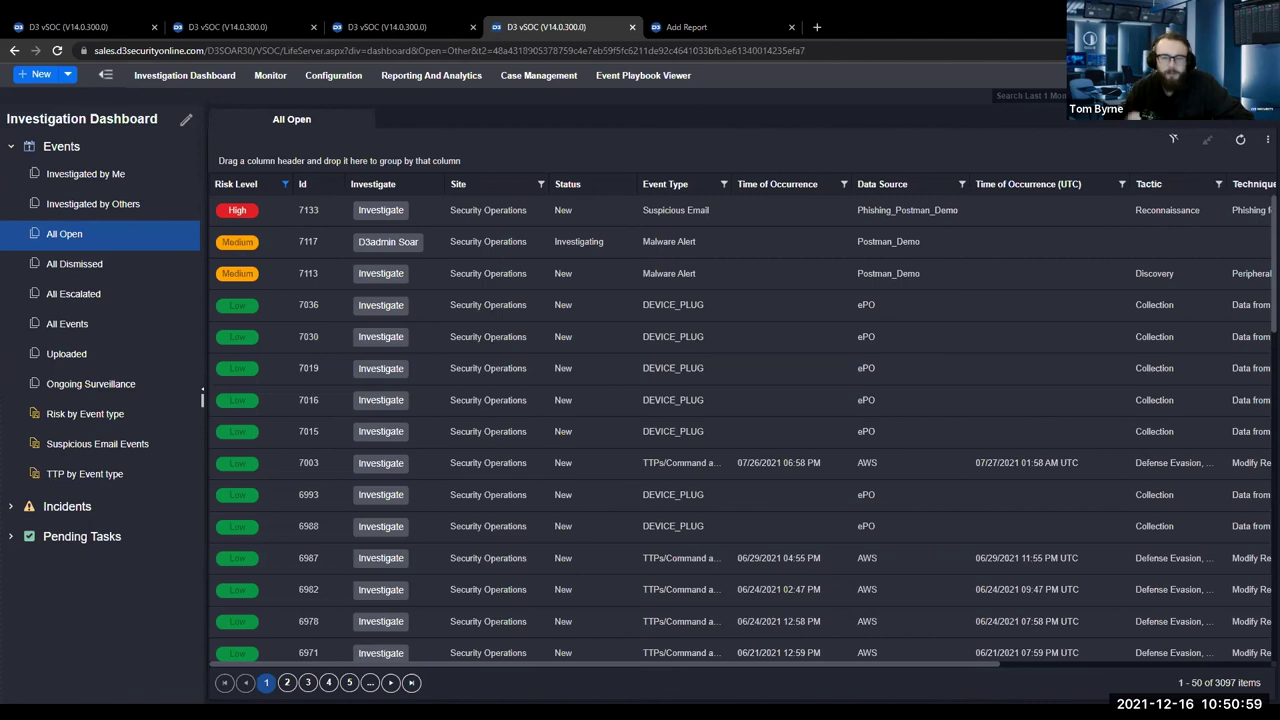
Dismiss the integration test result and show the 45 integration connections with their health status.
left_click(395, 22)
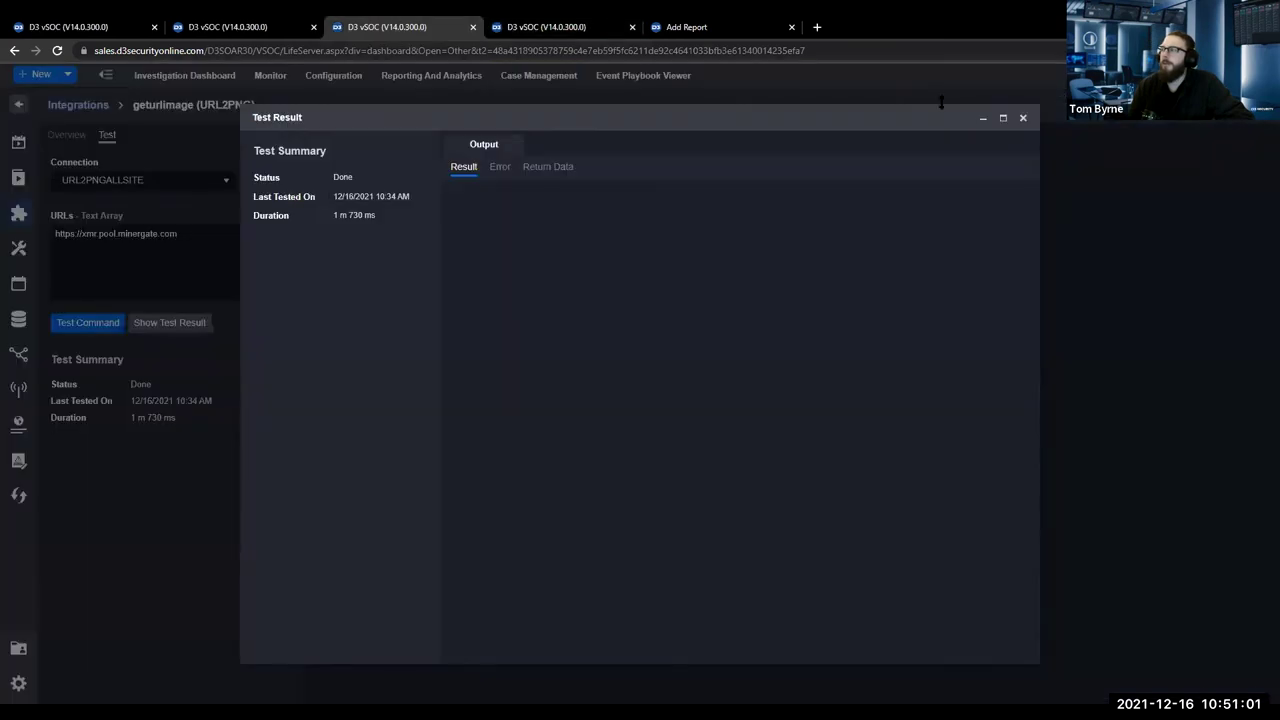
left_click(1022, 118)
left_click(30, 358)
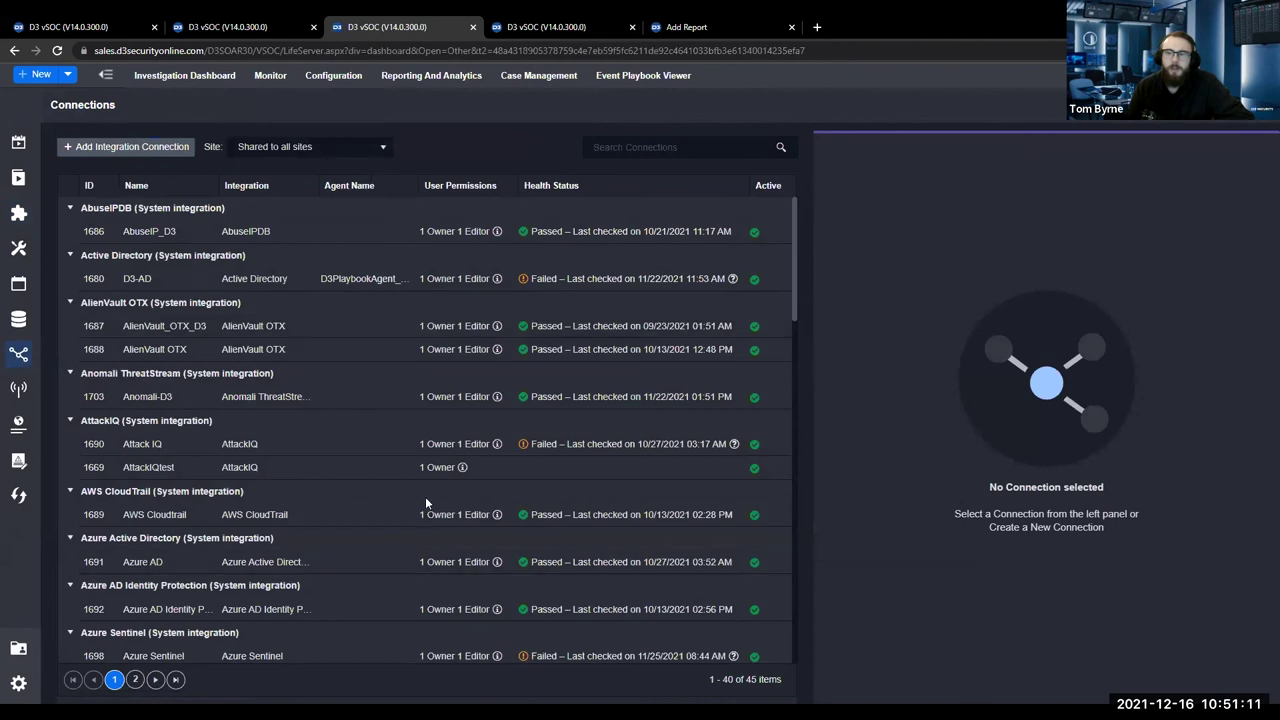
Add a new connection for the CrowdStrike integration and review its server URL, client ID and API version v1.
left_click(178, 151)
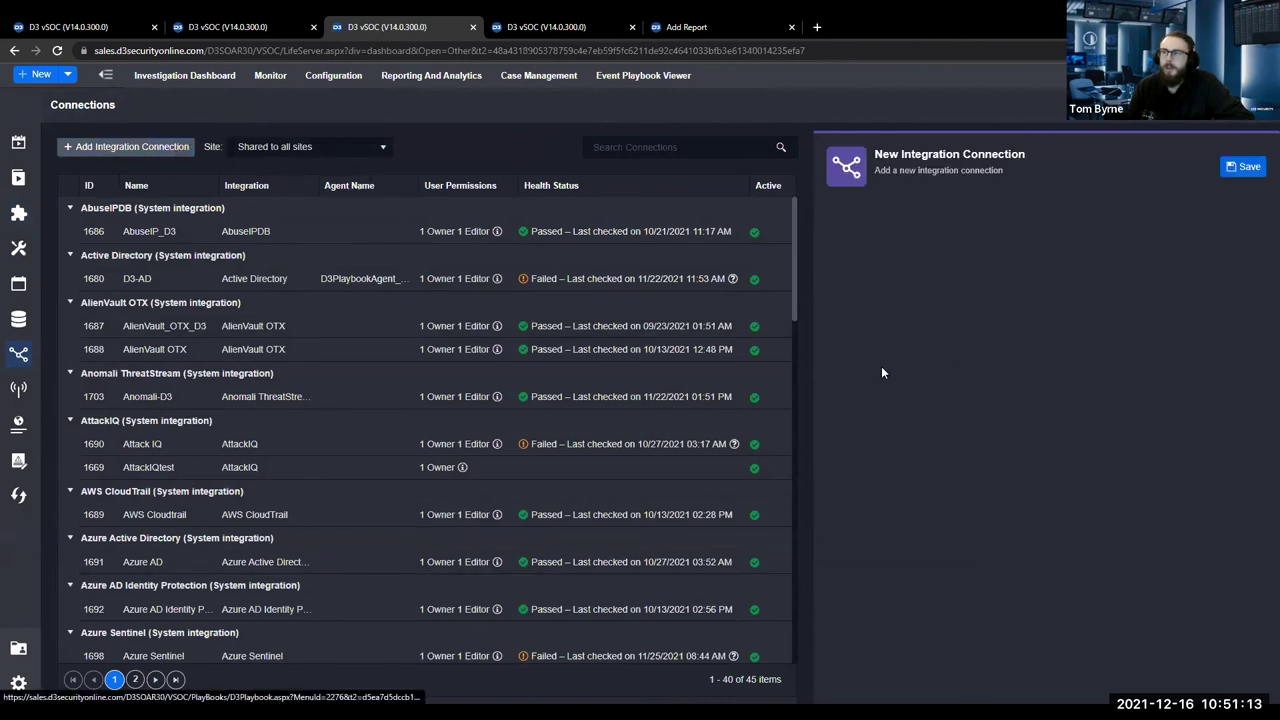
left_click(934, 236)
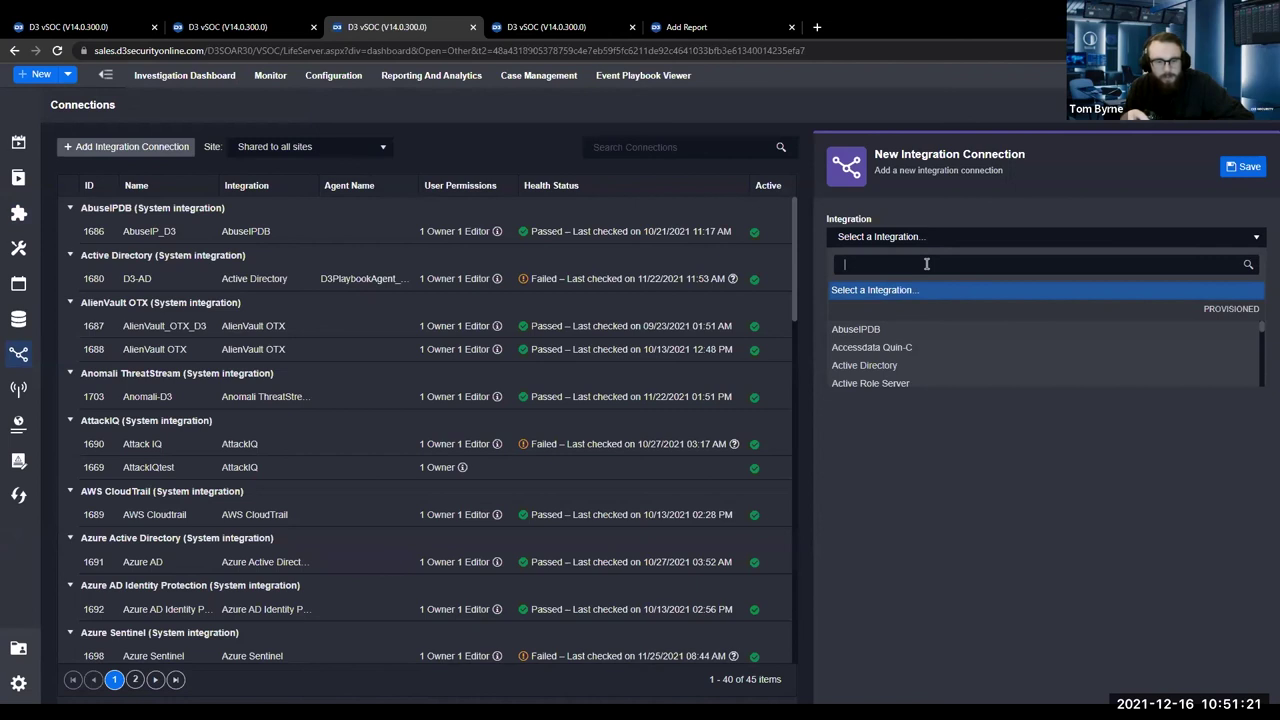
type("crow")
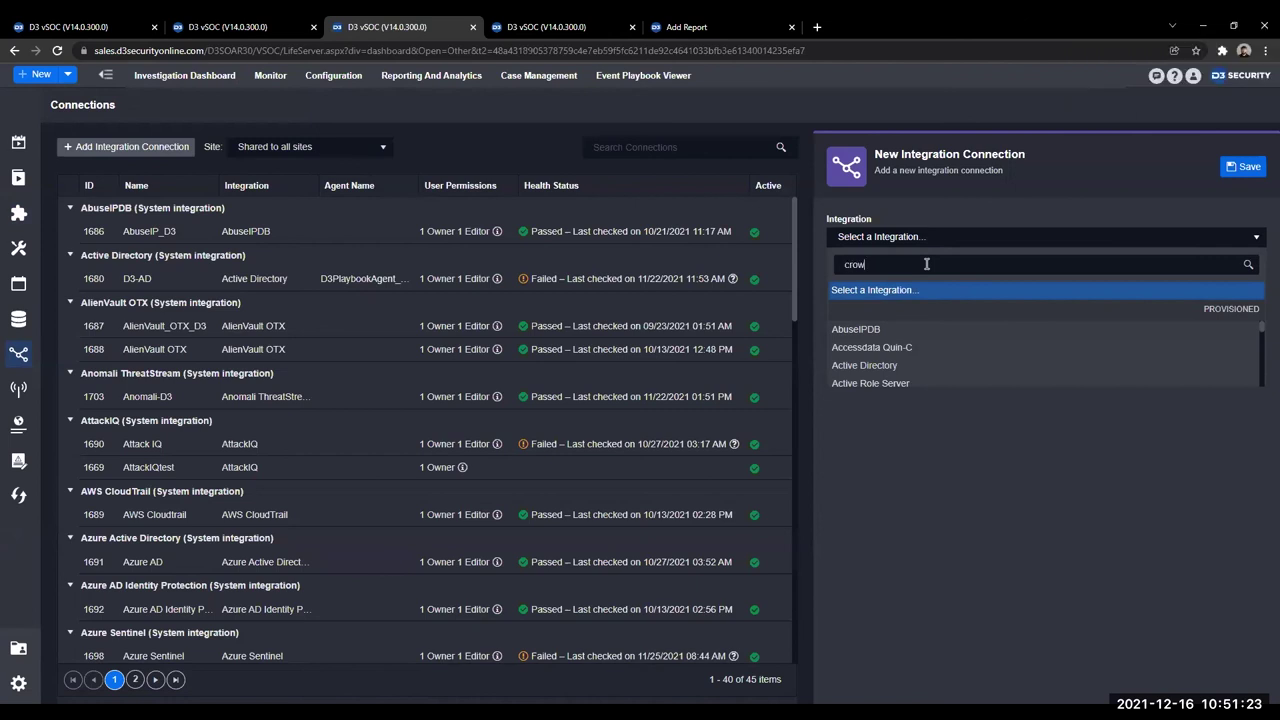
type("dstrike")
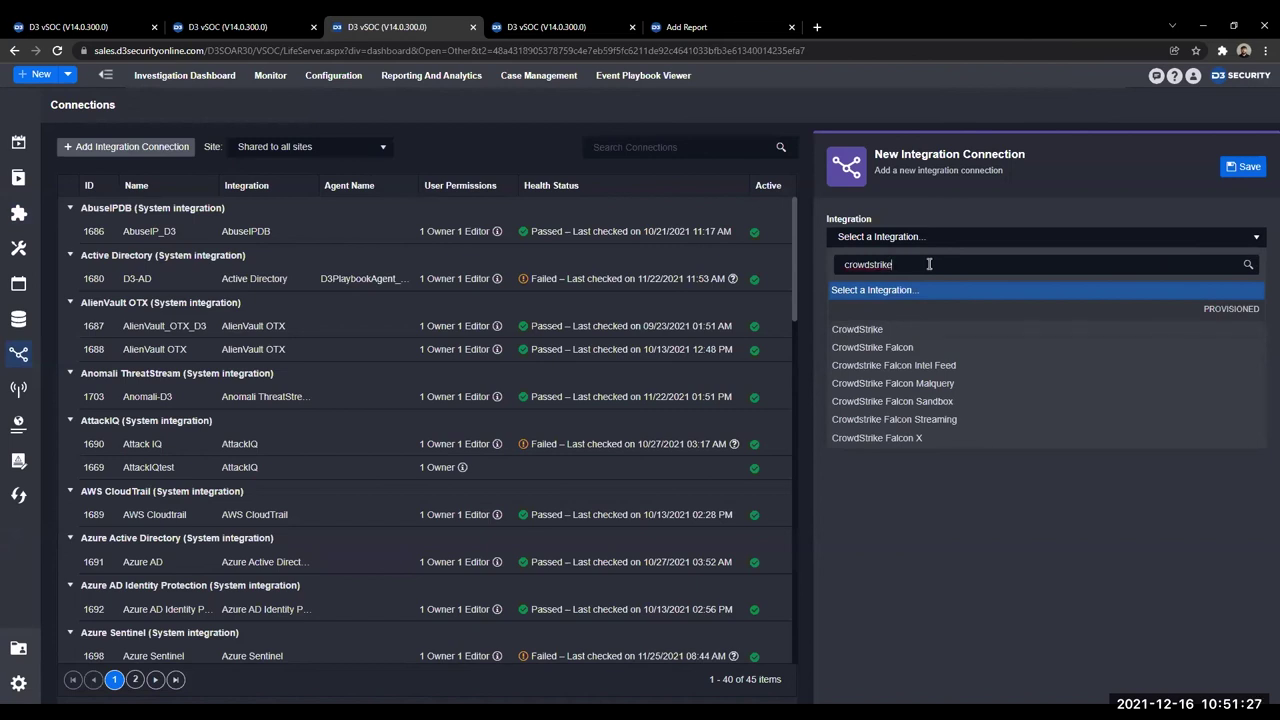
left_click_drag(926, 264, 847, 258)
type("Redsea")
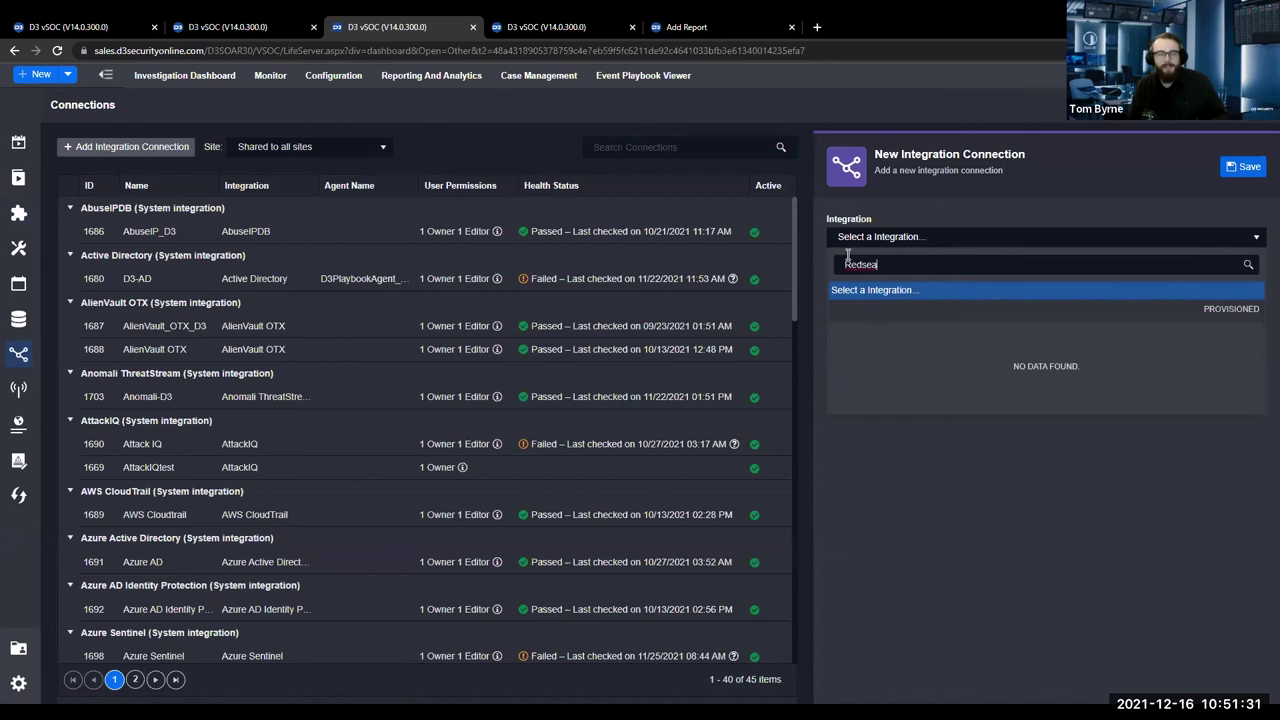
type("l")
key("BackSpace")
key("BackSpace")
key("BackSpace")
key("BackSpace")
key("BackSpace")
key("BackSpace")
key("BackSpace")
type("Crowdstrike")
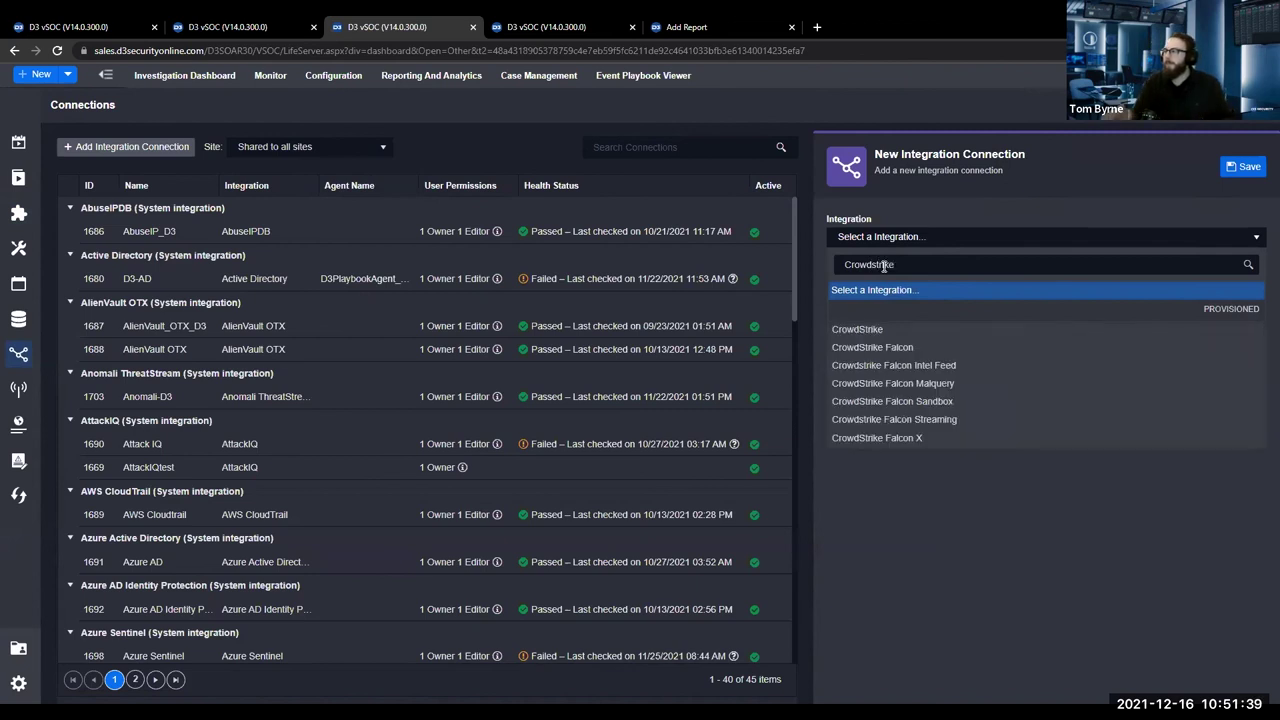
left_click(880, 331)
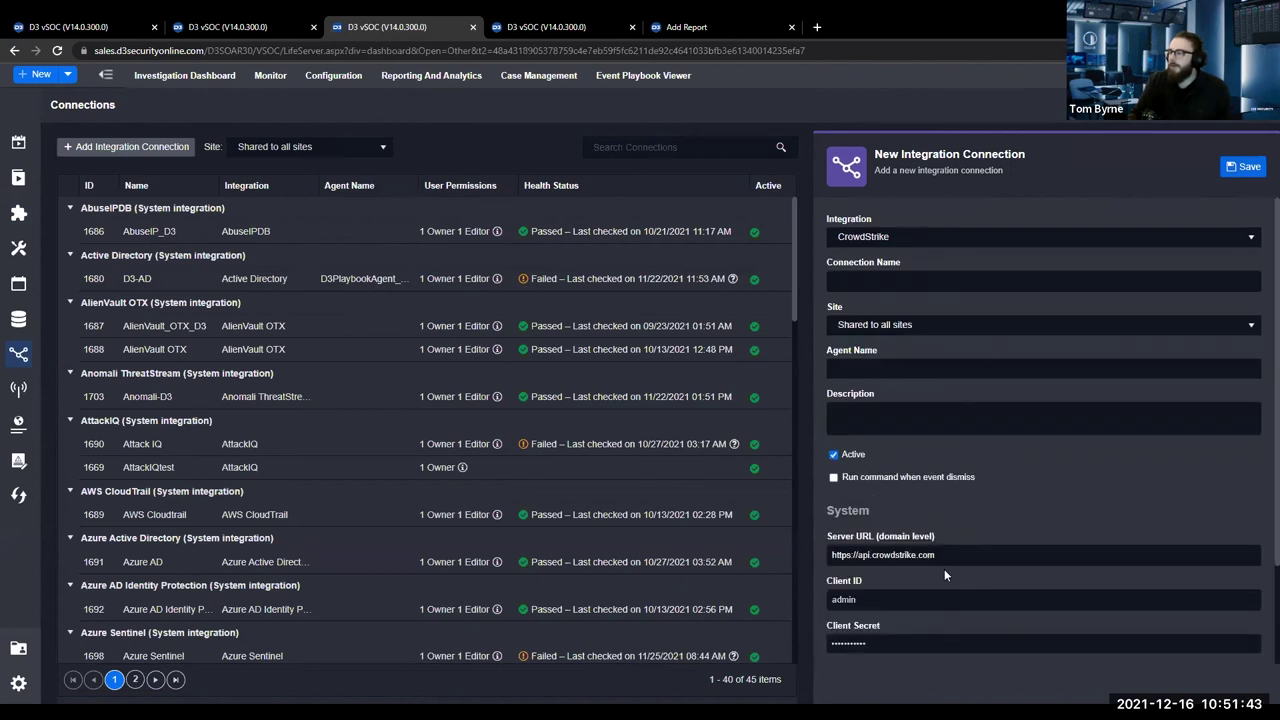
scroll(945, 576, "down", 2)
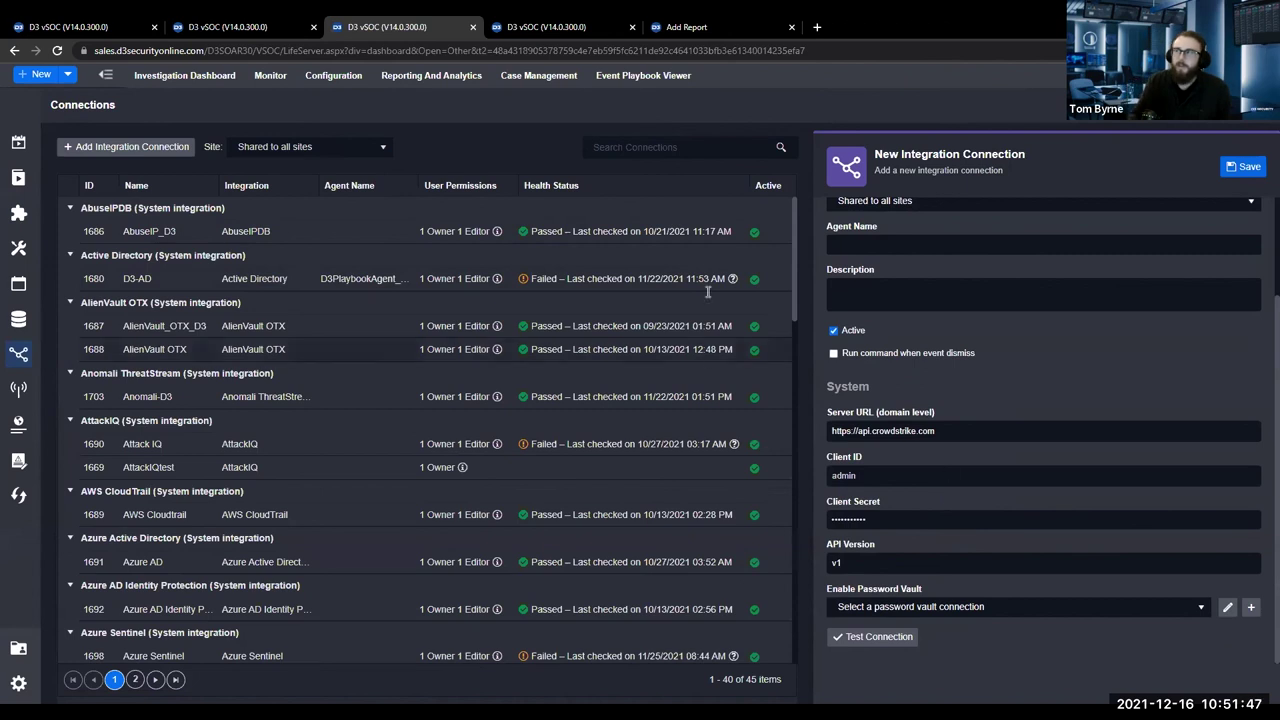
left_click(230, 27)
left_click(445, 28)
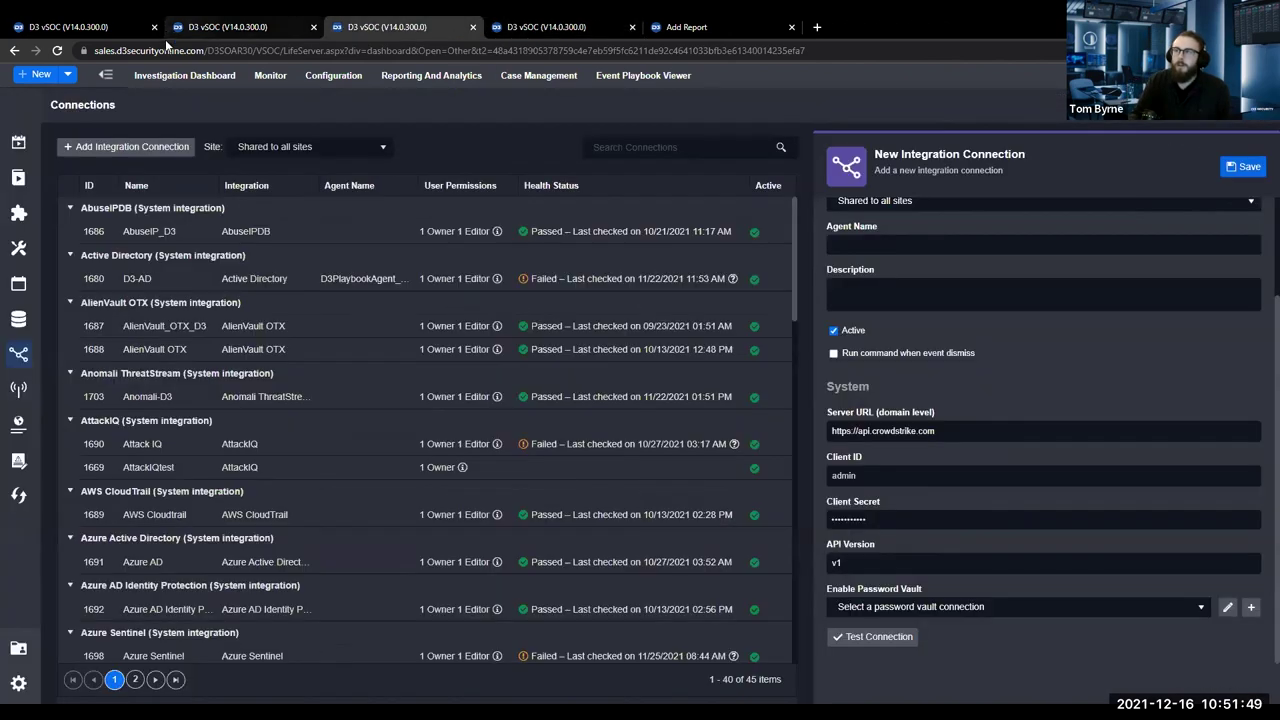
Open the event field extraction mapping for CrowdStrike's Fetch Event (From v1) under Endpoint Protection integrations.
left_click(18, 177)
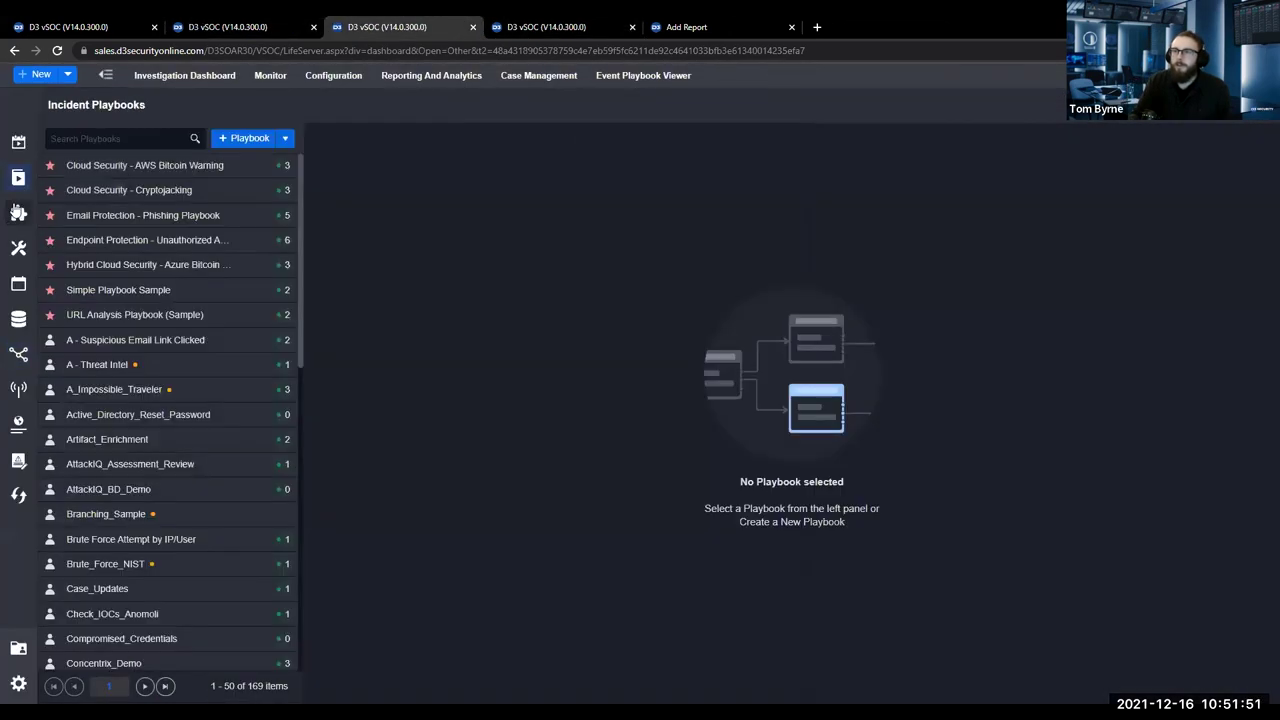
left_click(16, 215)
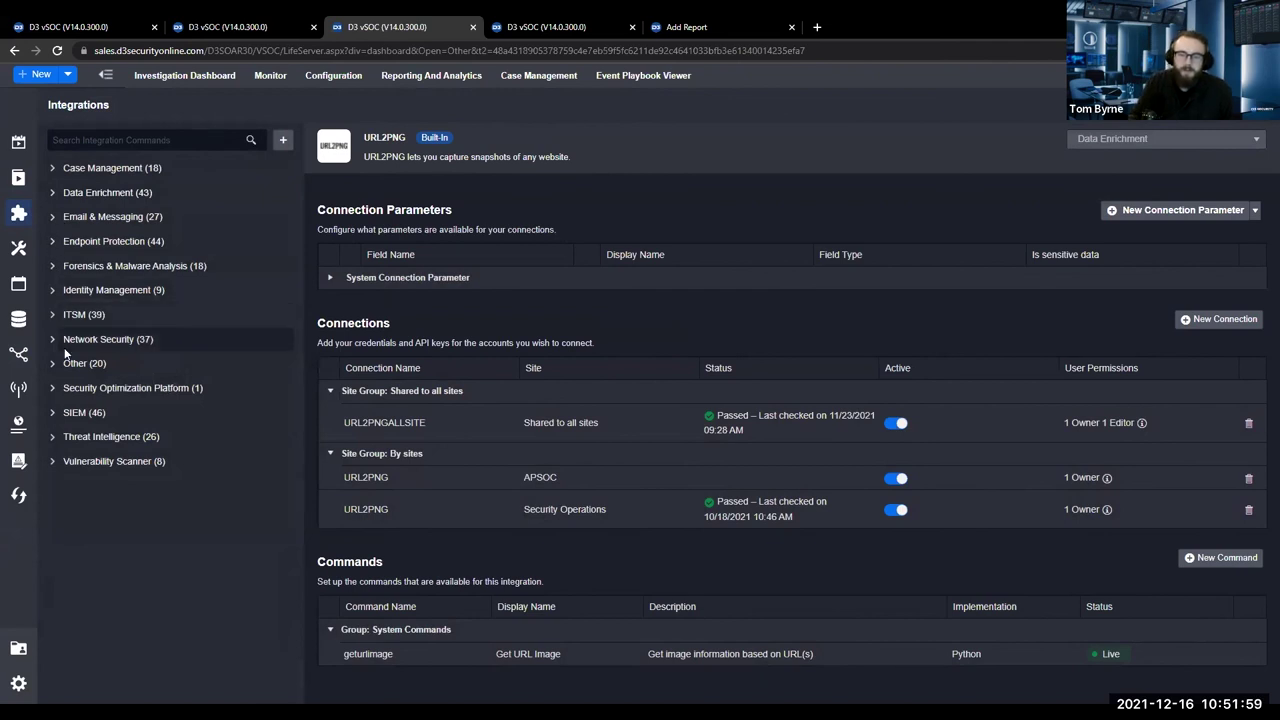
left_click(52, 241)
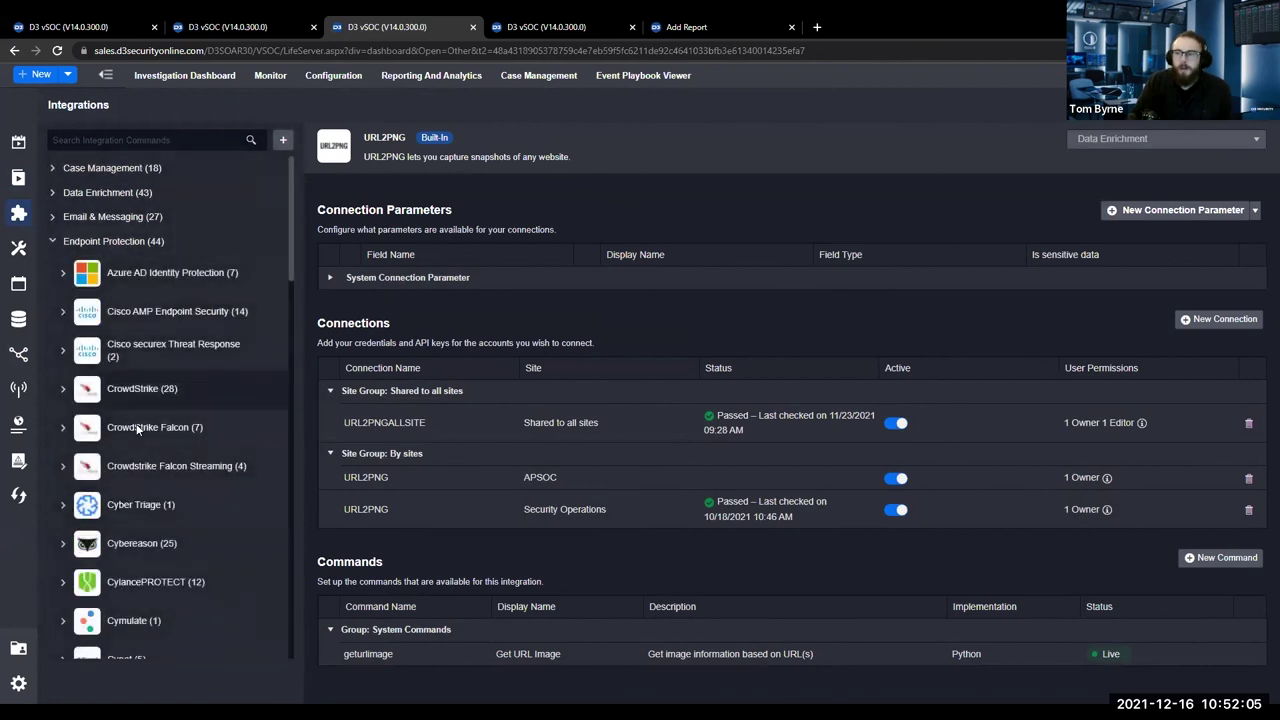
left_click(63, 427)
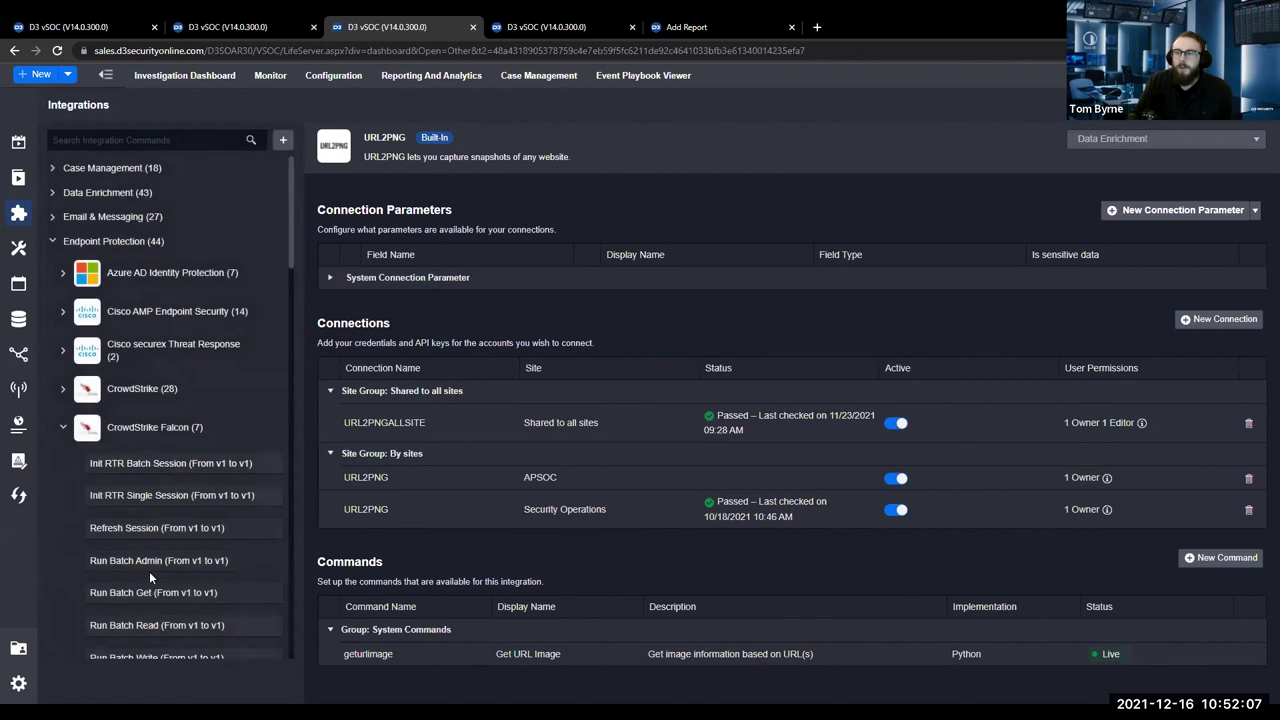
scroll(149, 571, "down", 2)
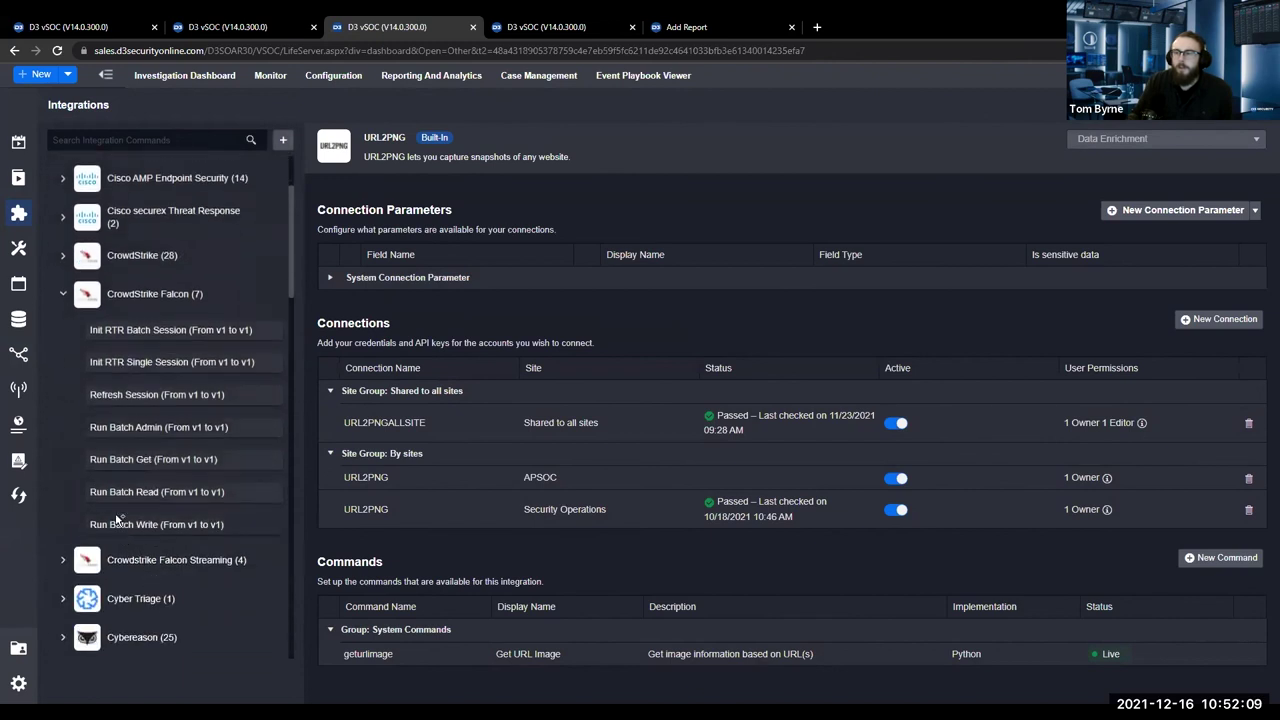
left_click(63, 256)
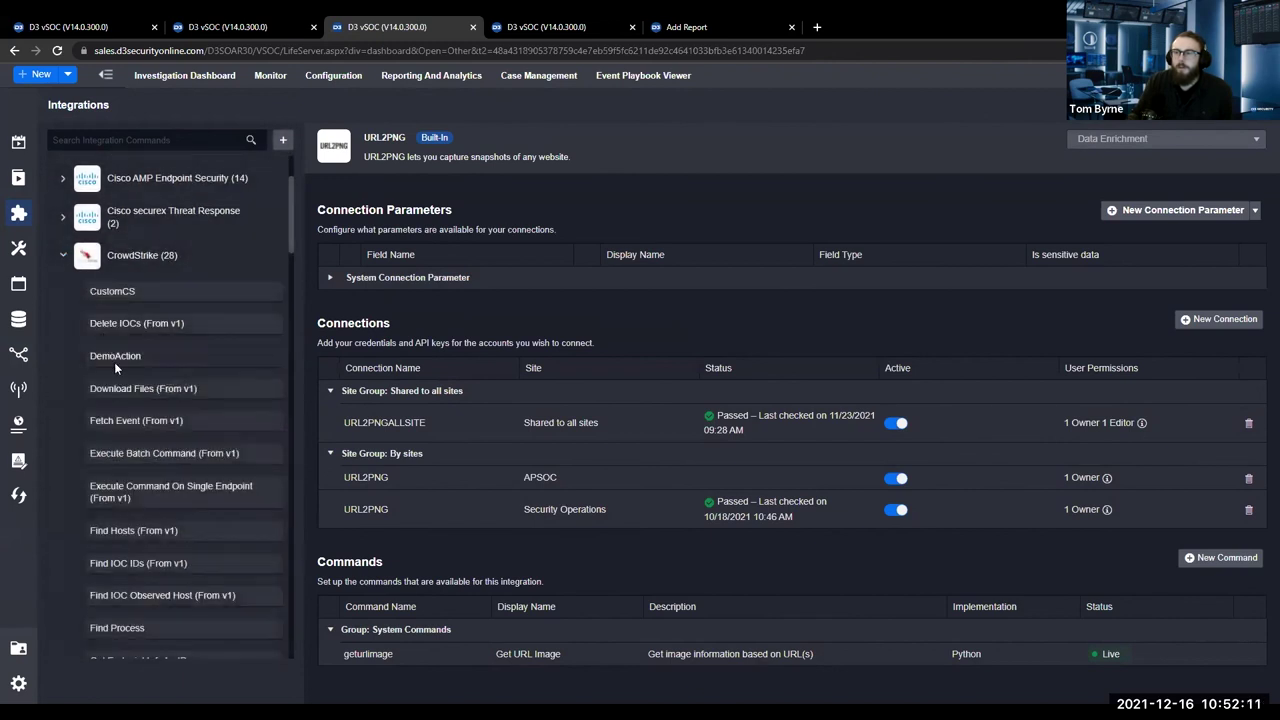
left_click(125, 421)
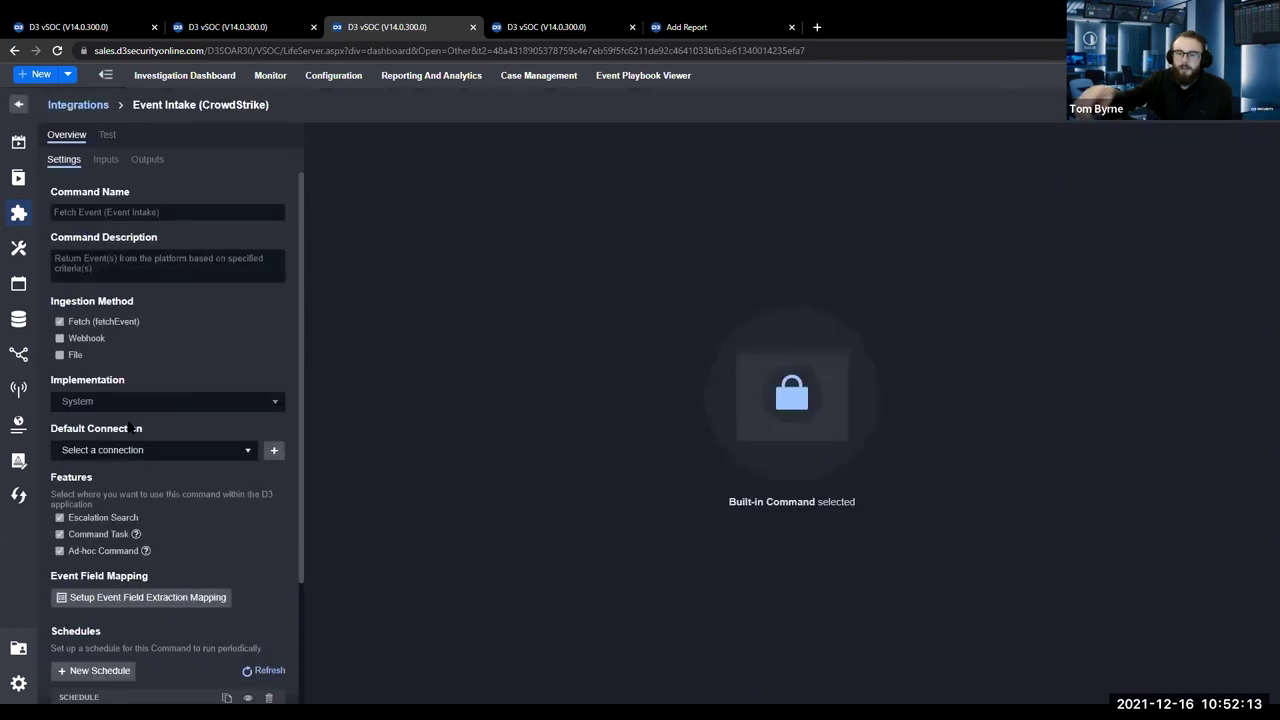
left_click(150, 597)
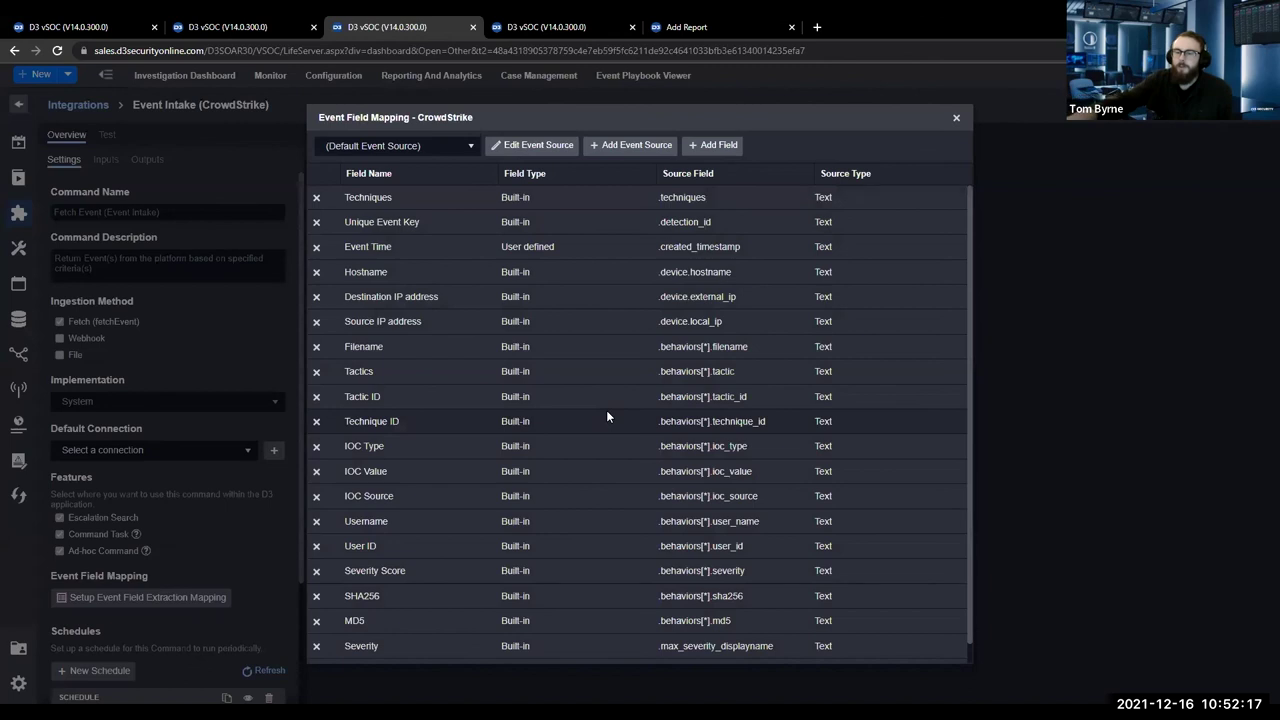